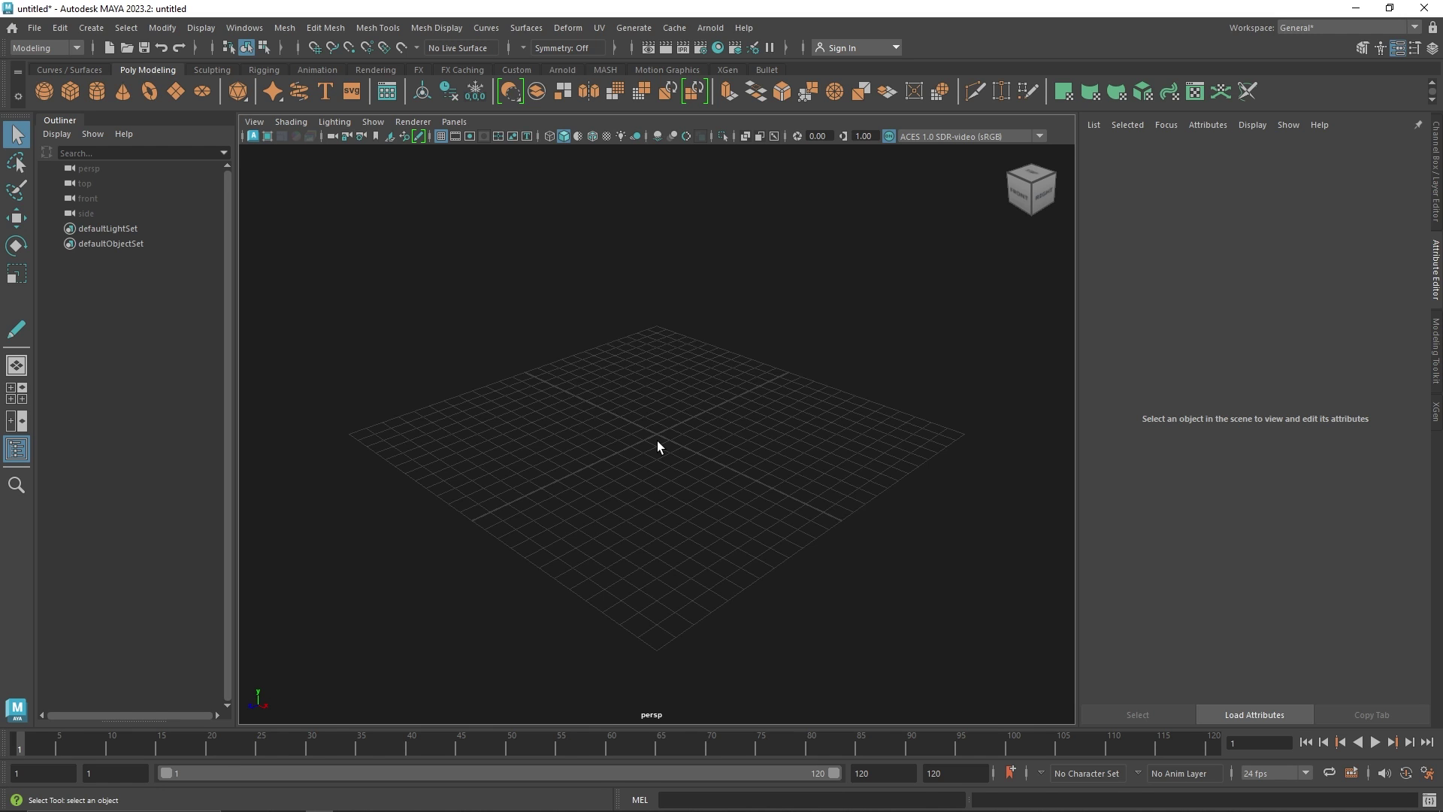
Step: Create a polygon cube and build a MASH network from it
left_click(68, 91)
left_click_drag(666, 400, 799, 451, "alt")
left_click(606, 69)
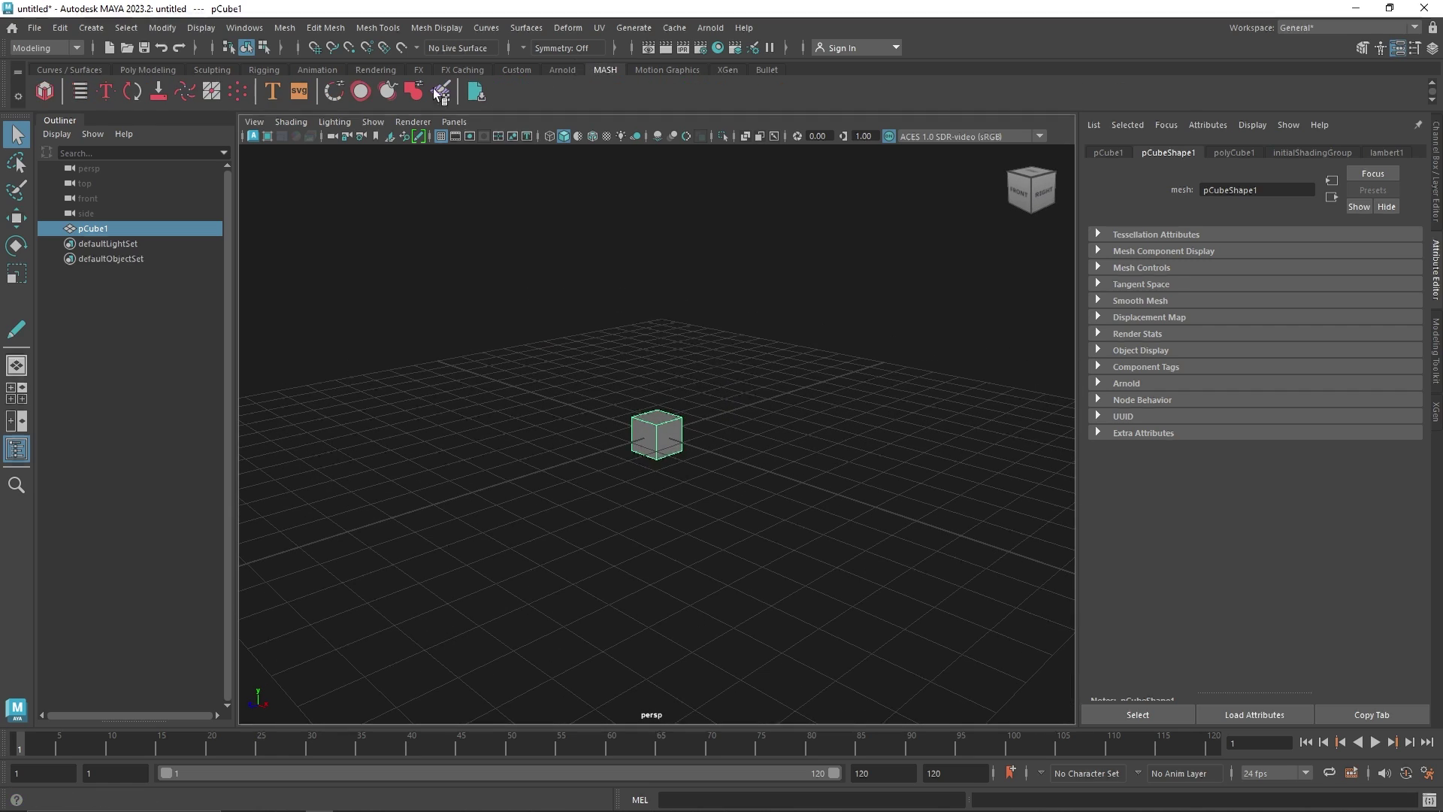
left_click(45, 91)
left_click_drag(603, 380, 651, 473, "alt")
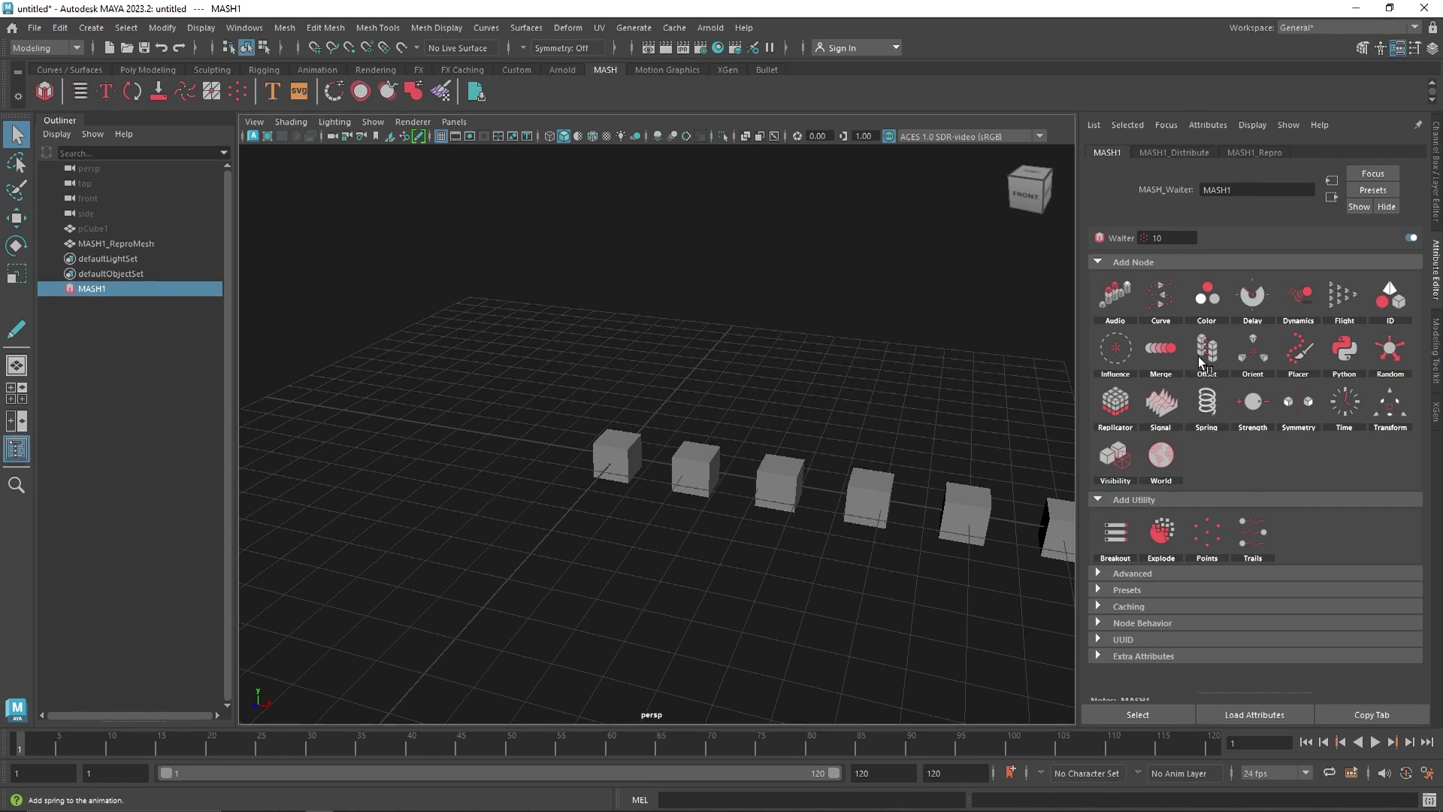
Step: Set the MASH distribution type to Grid with a count of 14 in both Grid X and Grid Z
left_click(1174, 152)
left_click(1211, 281)
left_click(1253, 396)
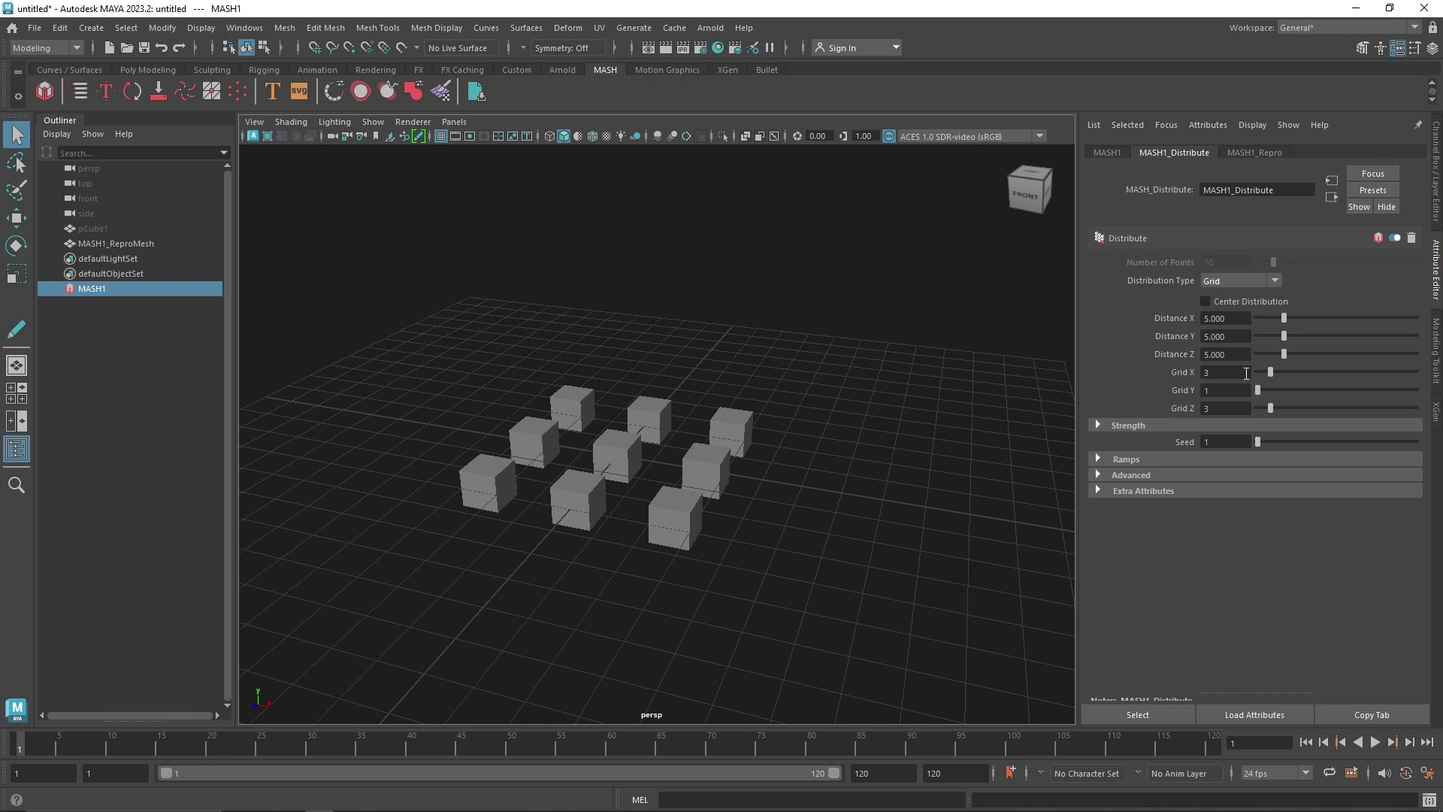
left_click_drag(1270, 372, 1348, 408)
Step: Set the grid distribution's Distance X and Distance Z to 14 each
left_click_drag(1290, 349, 1335, 367)
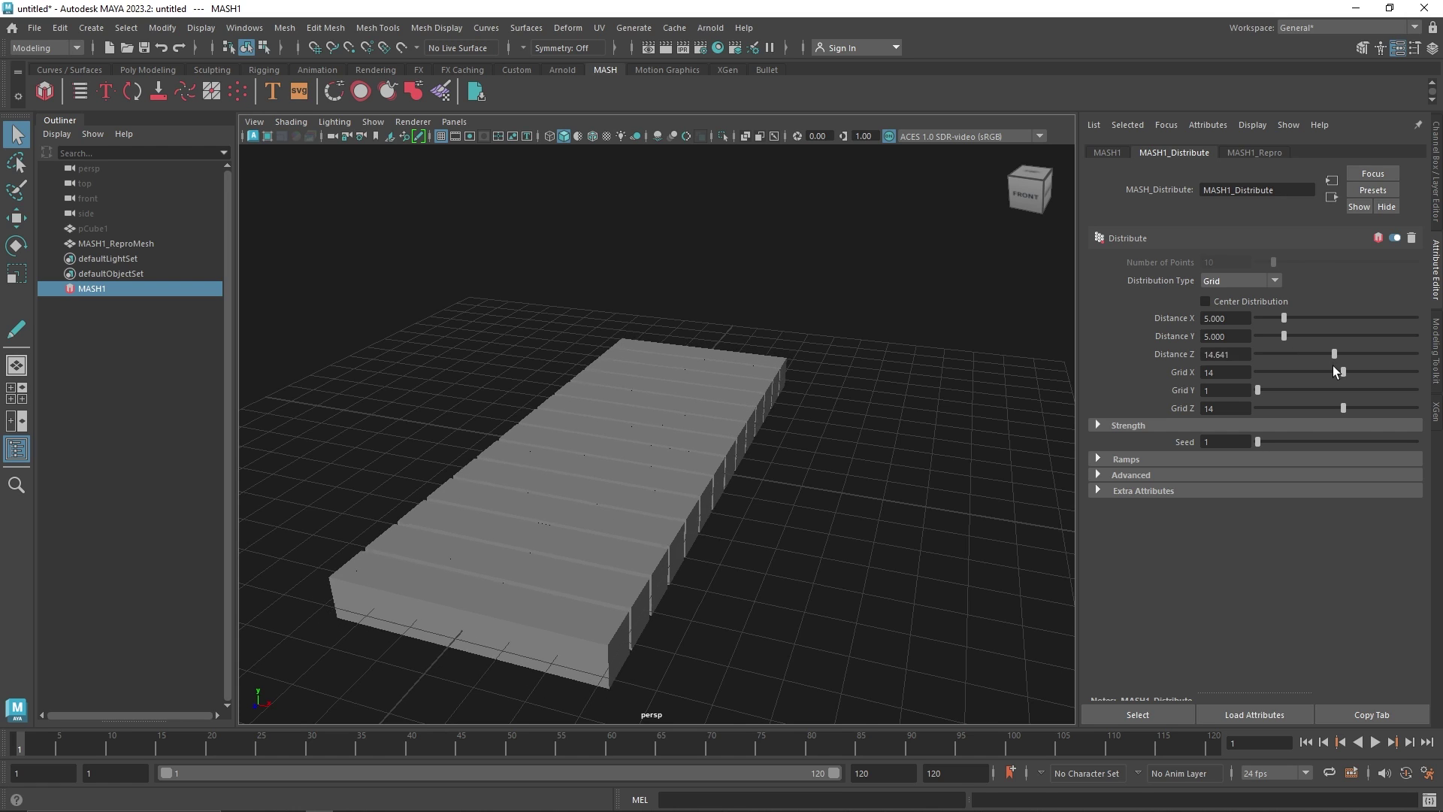
left_click(1225, 354)
type("14")
key("Tab")
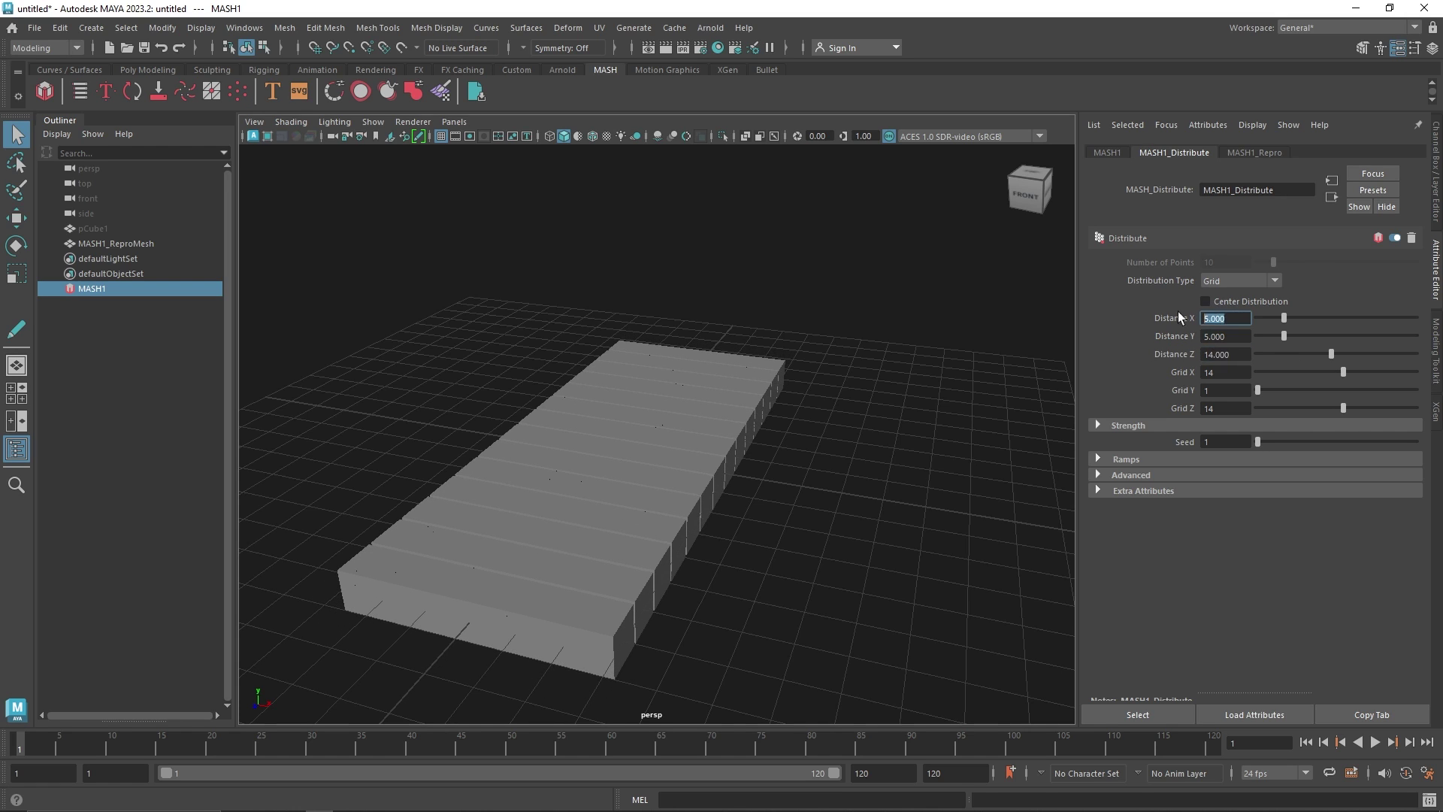
type("14")
key("Return")
left_click_drag(854, 409, 621, 426, "alt")
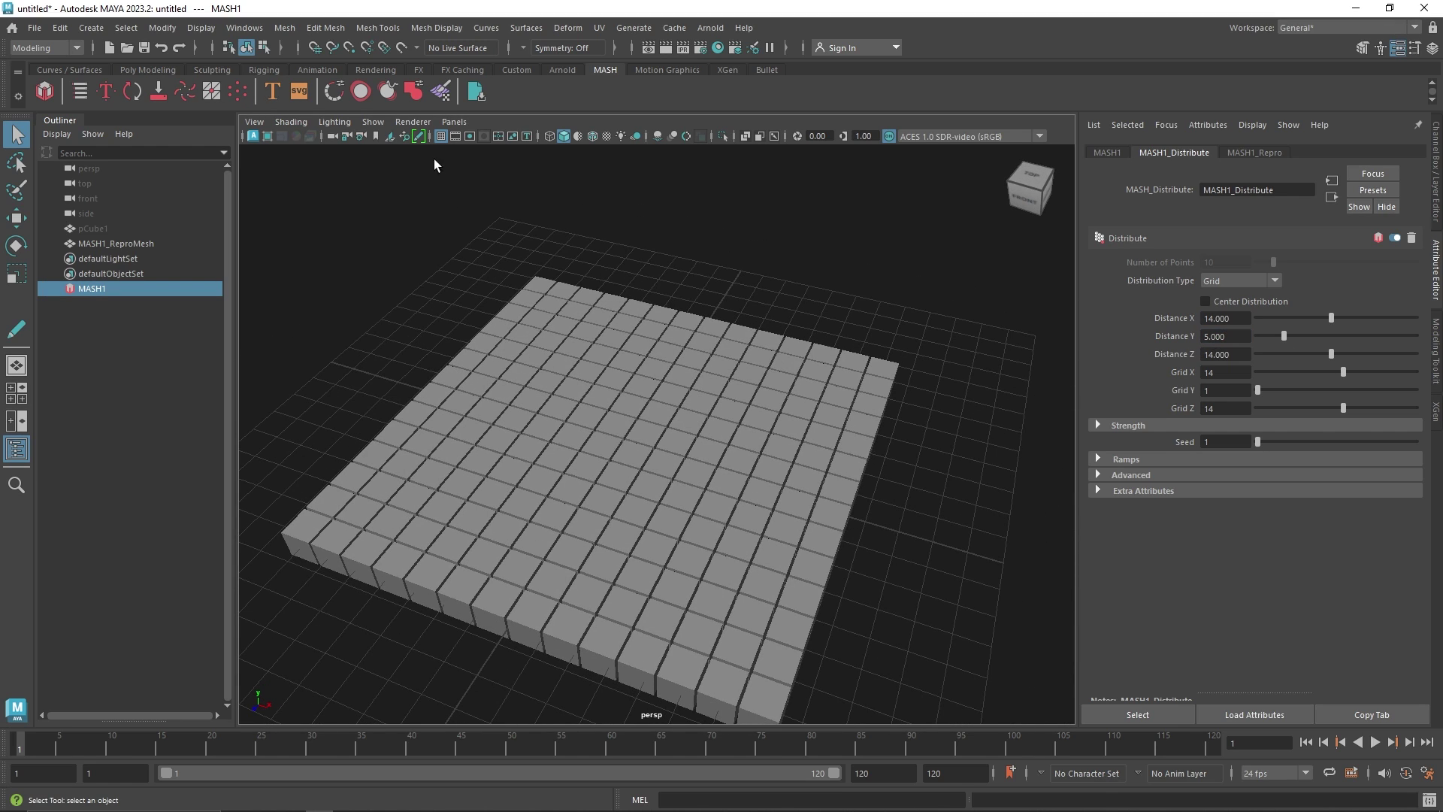
left_click_drag(628, 364, 553, 371, "alt")
middle_click_drag(553, 372, 666, 377, "alt")
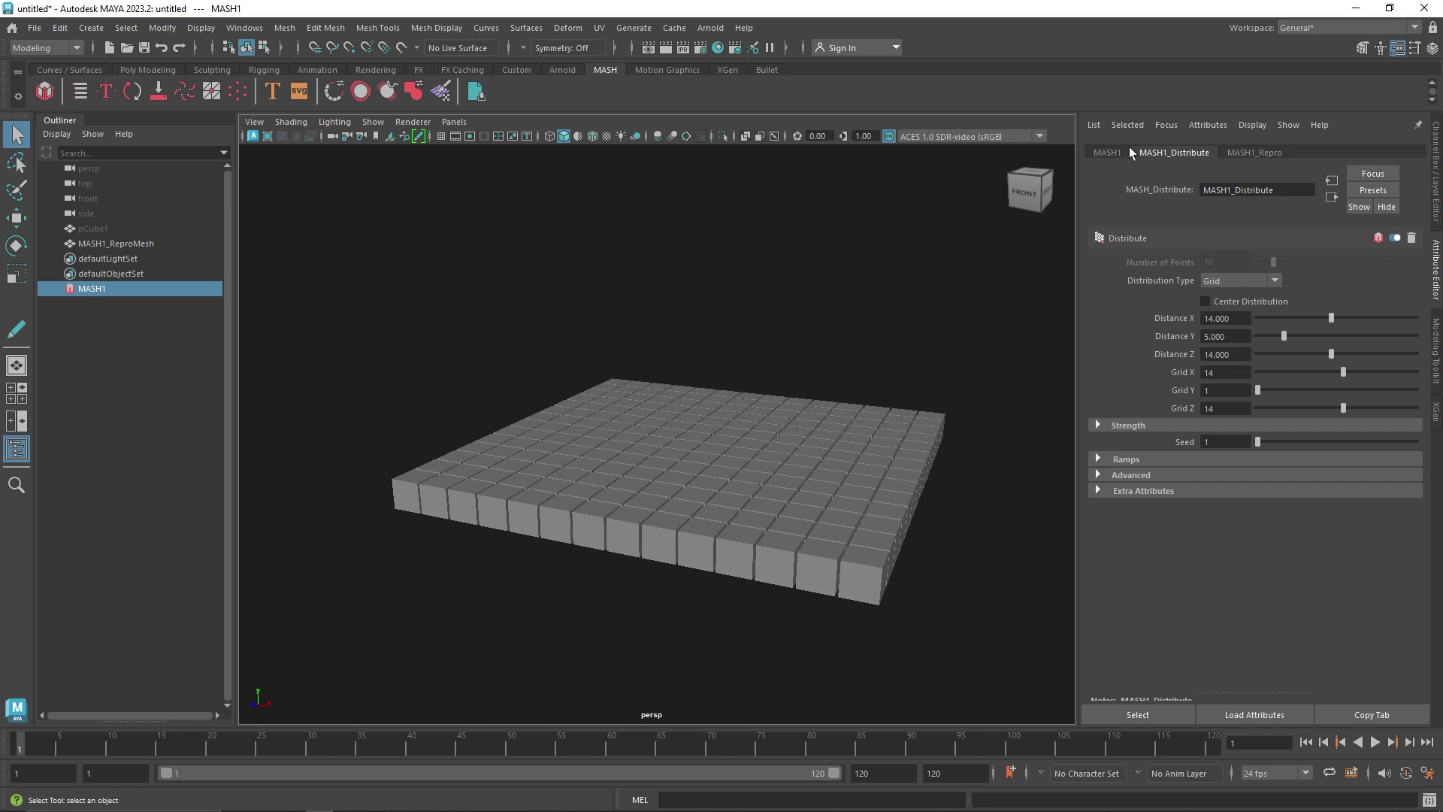
Step: Add an Offset node to the MASH network and set its Offset Scale to -0.8 on all three axes
left_click(1111, 152)
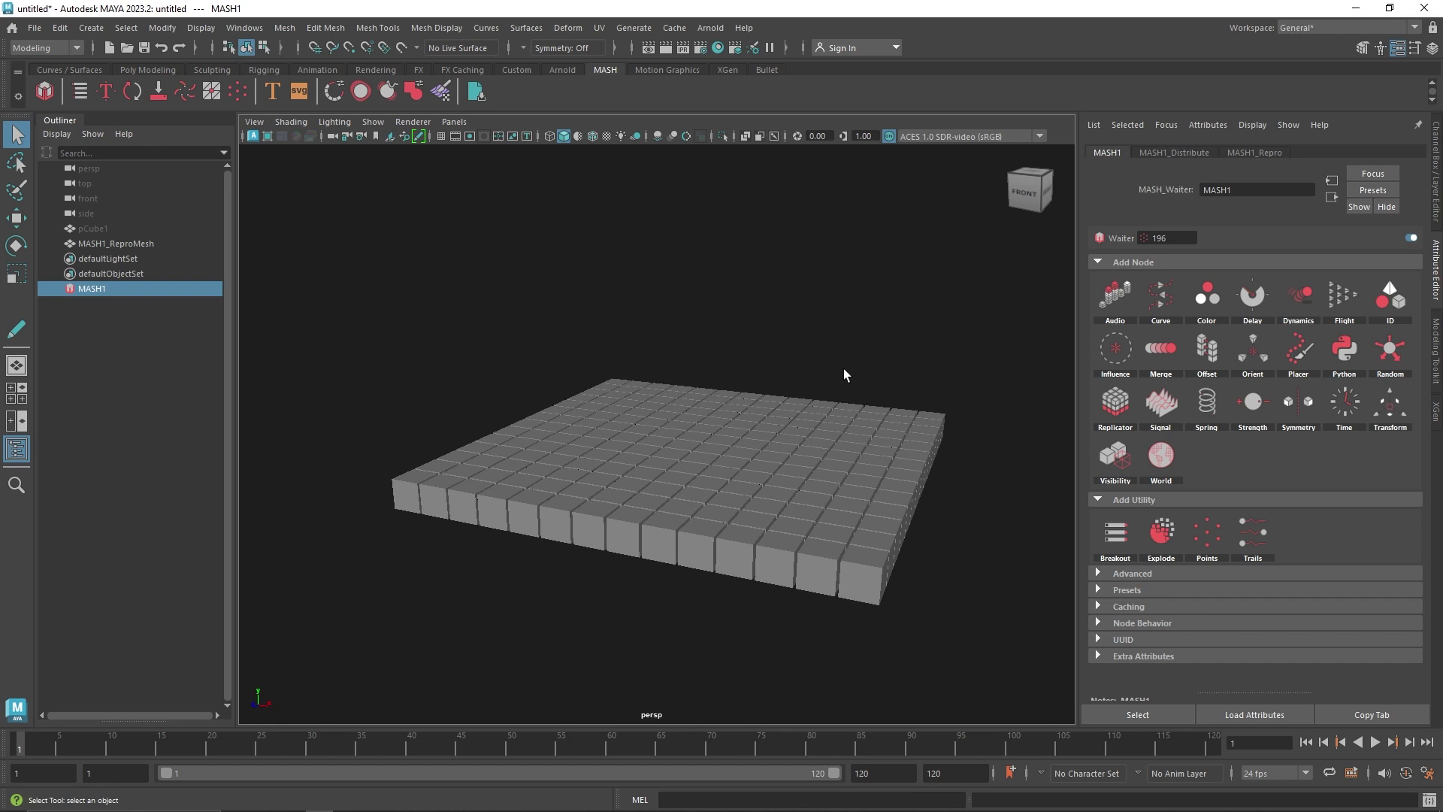
left_click(1206, 349)
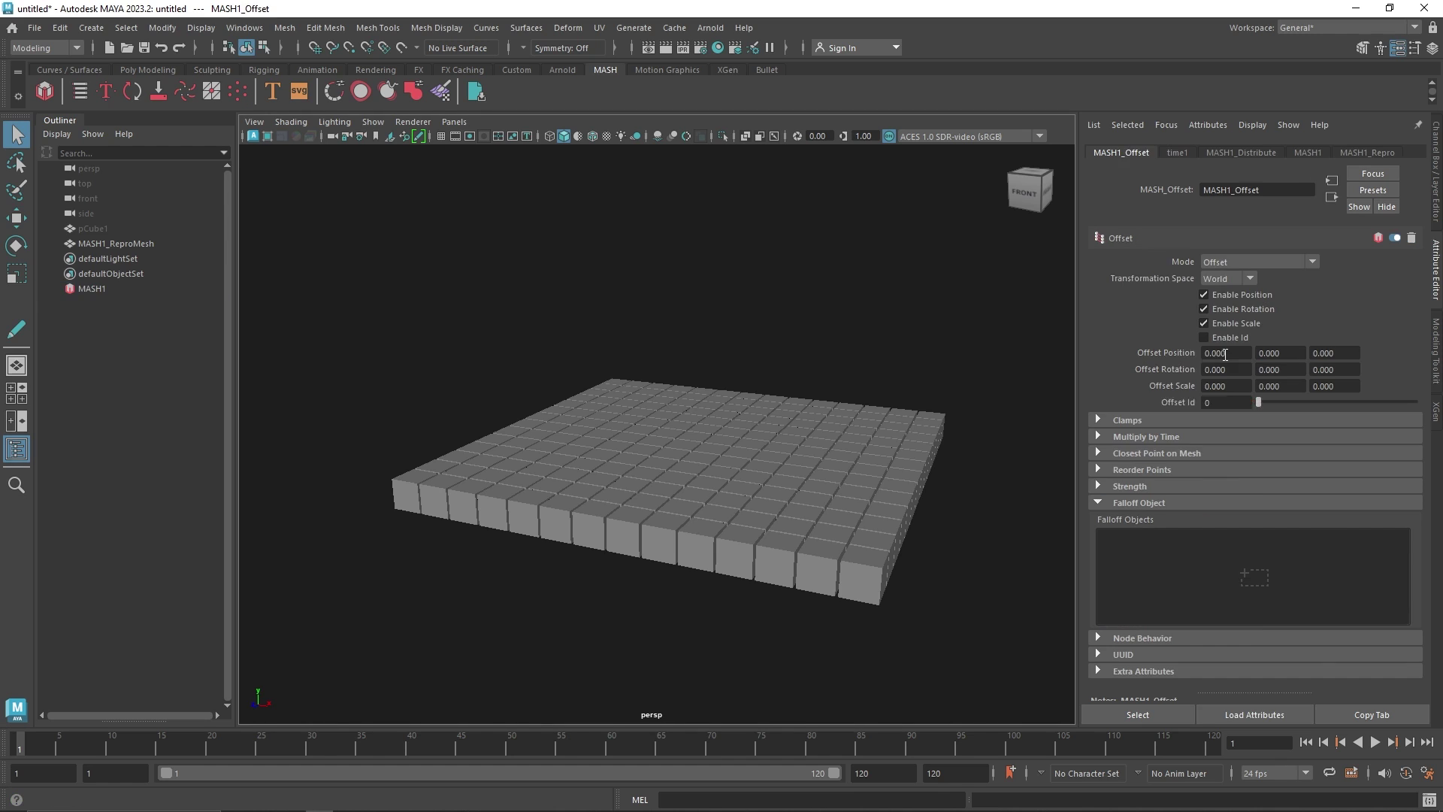
left_click_drag(1242, 385, 1236, 386, "ctrl")
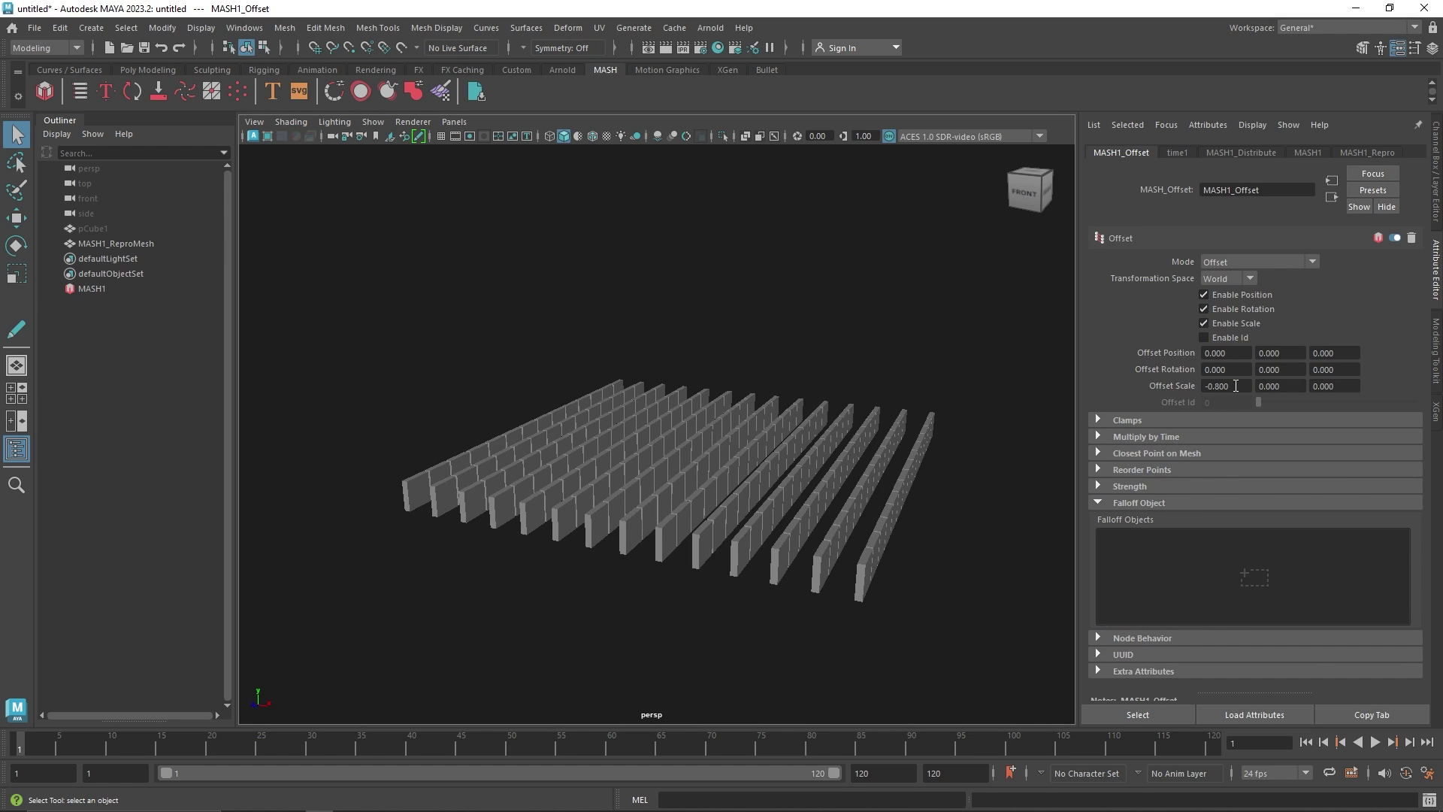
left_click(1245, 386)
left_click(1268, 386)
type("-0.8")
key("Return")
left_click(1247, 386)
left_click(1342, 387)
type("-0.8")
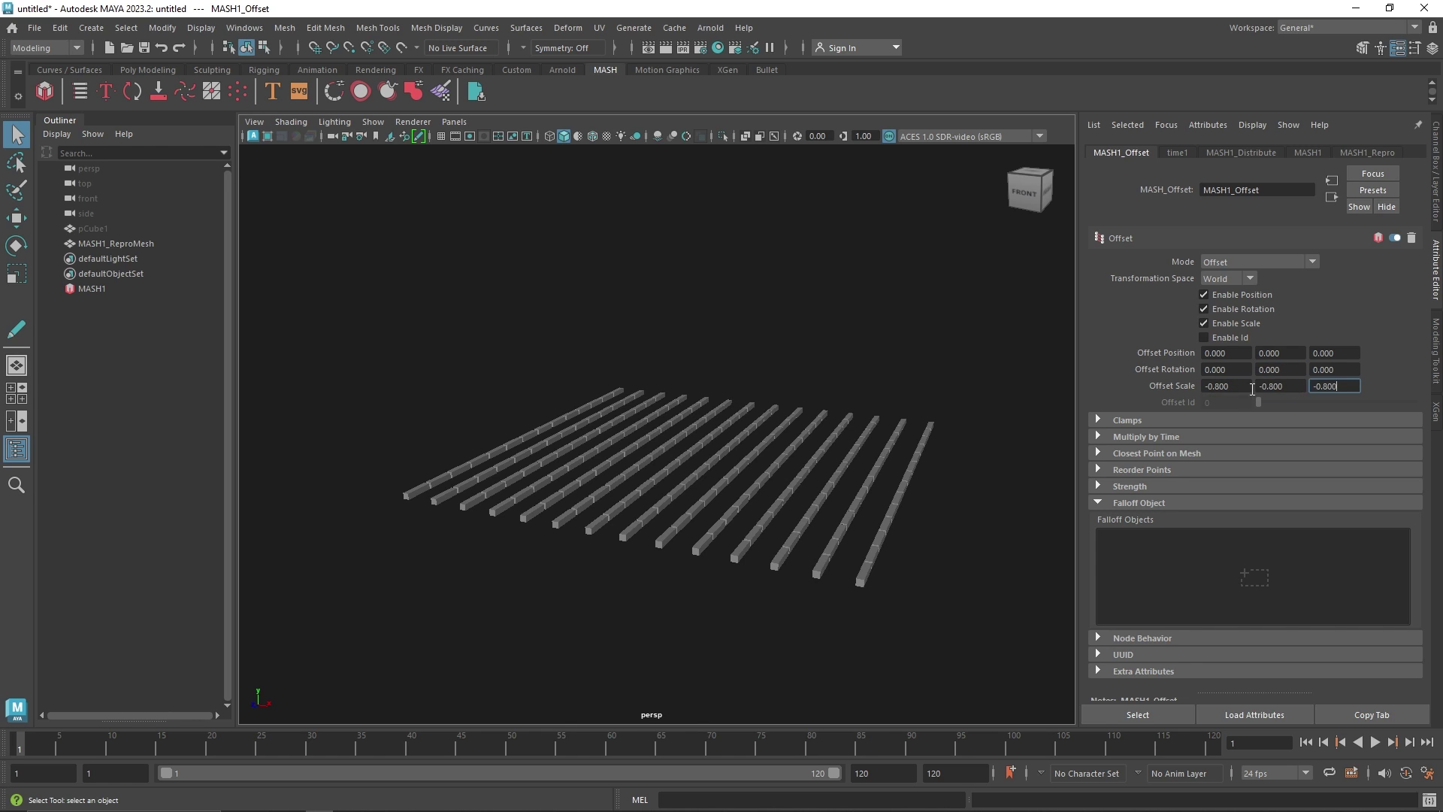
key("Return")
Step: Try an Offset Scale X value of 1 on the Offset node
left_click(1217, 385)
type("1")
left_click(1227, 370)
Step: Set the Offset Scale to -0.4 in X and Z and to -0.9 in Y to form flat, spaced tiles
left_click(1234, 386)
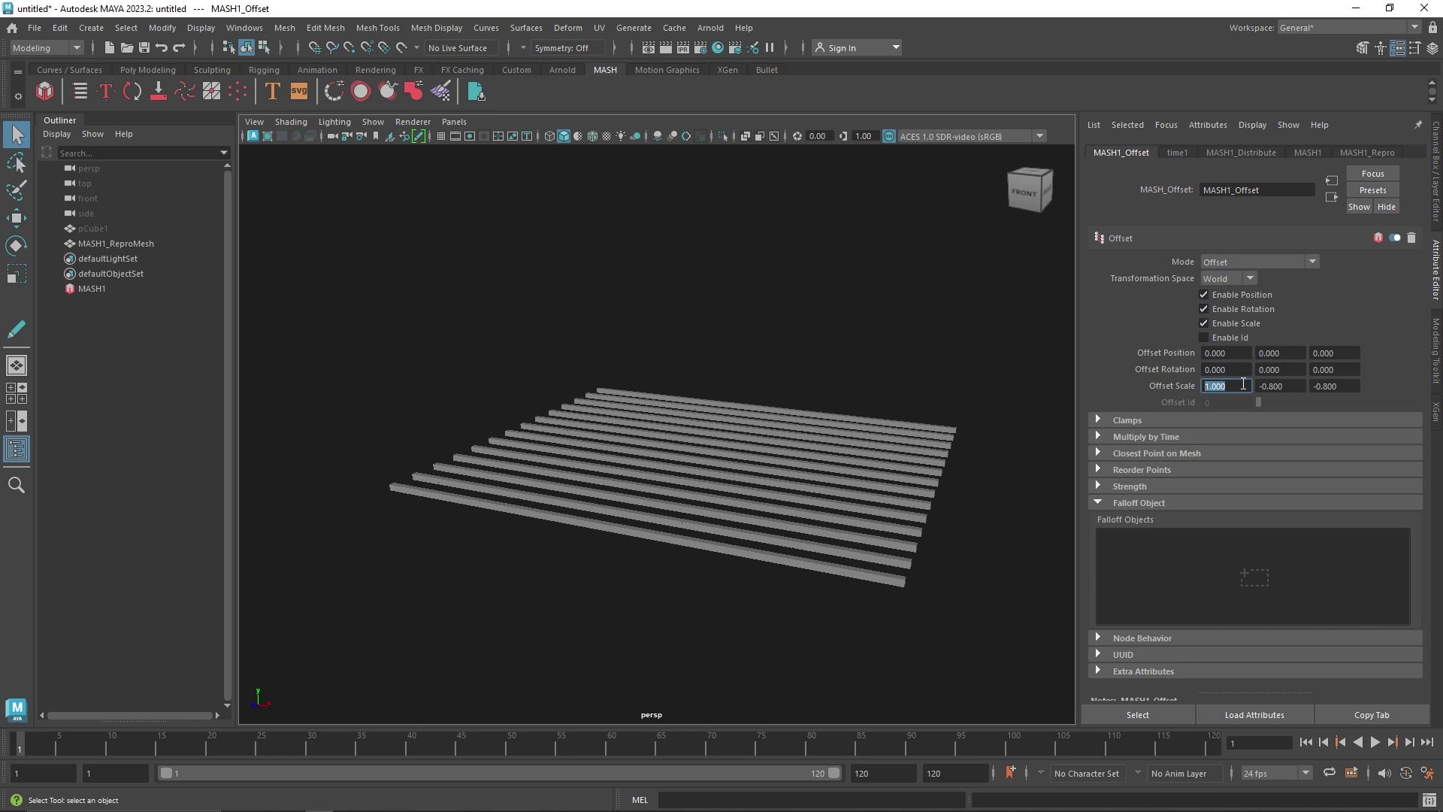
type("-0.800")
left_click(1325, 385)
key("Return")
left_click_drag(918, 435, 905, 426, "alt")
right_click_drag(905, 425, 932, 486, "alt")
left_click_drag(677, 421, 699, 466, "alt")
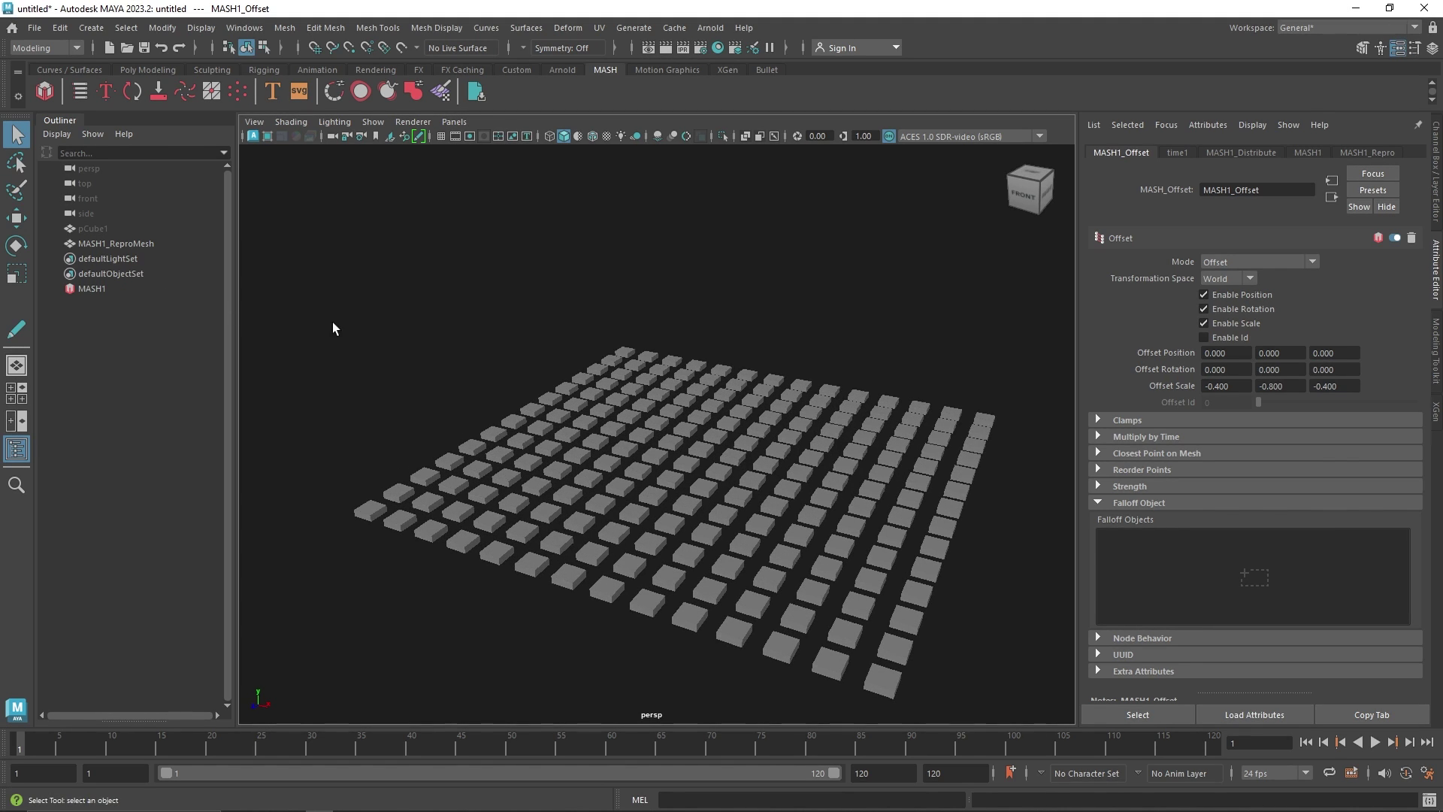
left_click(1273, 386)
key("Return")
left_click_drag(912, 506, 796, 451, "alt")
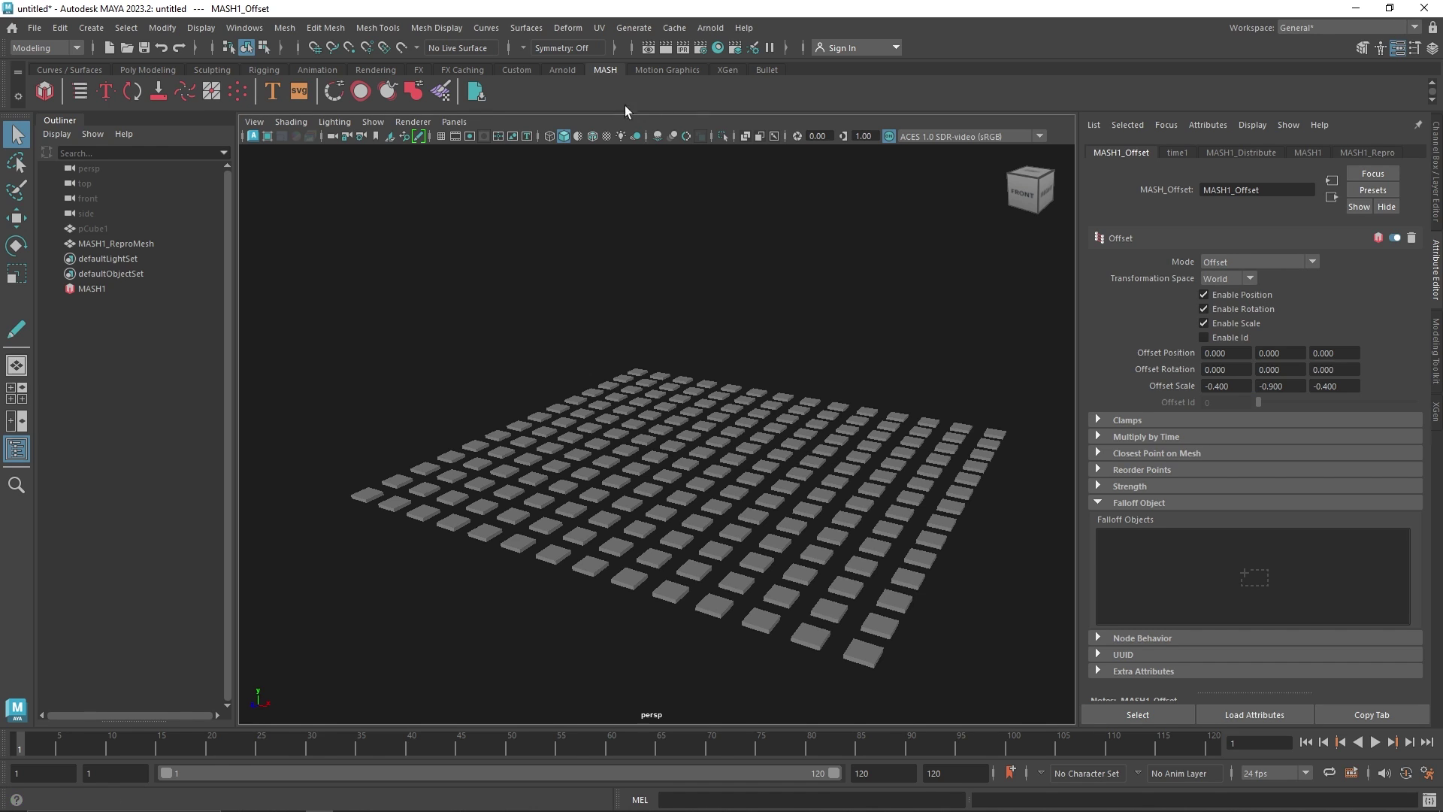
Step: Turn on ambient occlusion and multisample anti-aliasing in the viewport
left_click(657, 136)
left_click(687, 136)
left_click_drag(768, 304, 809, 391, "alt")
Step: Add an Orient node to the MASH1 network
left_click(94, 289)
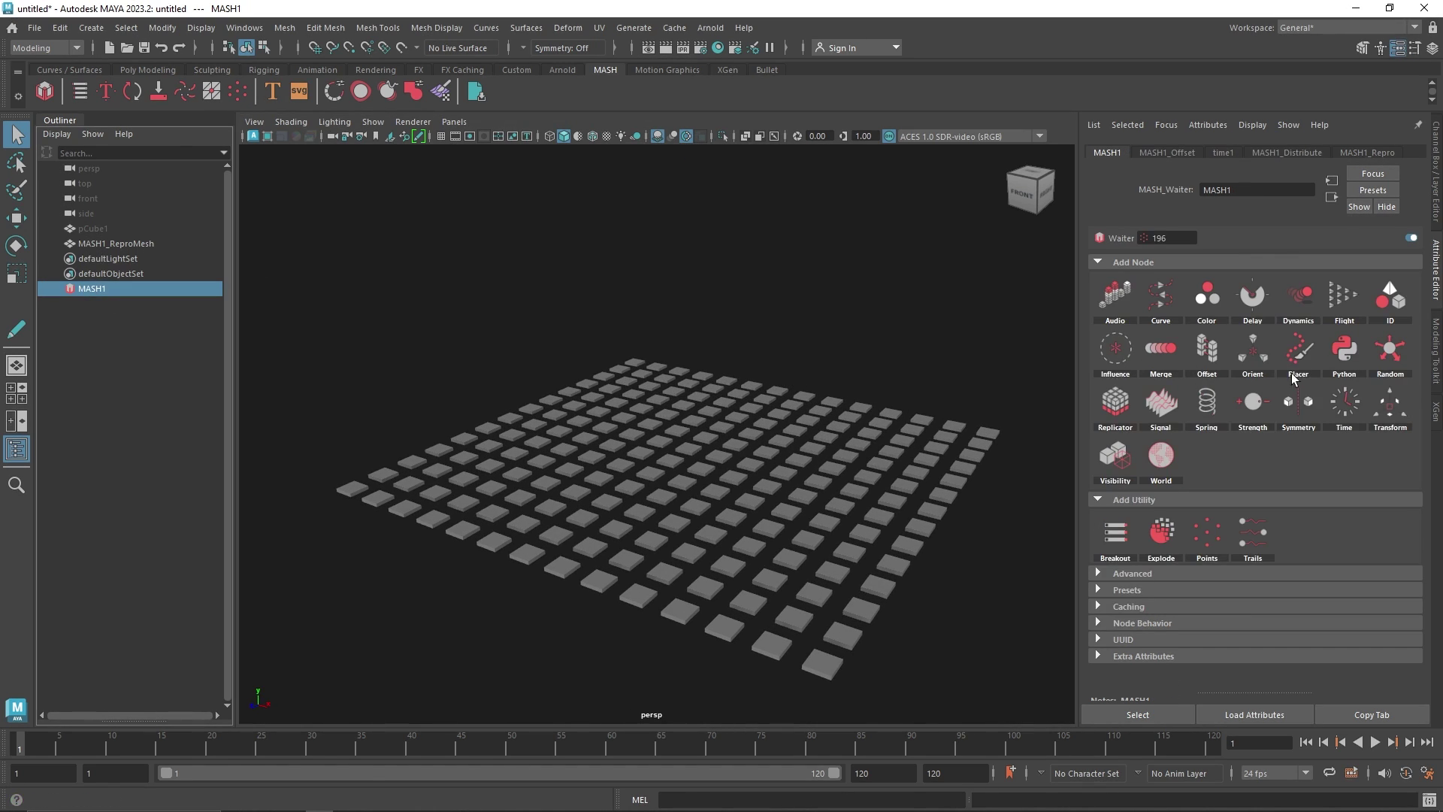
left_click(1250, 355)
left_click_drag(764, 402, 768, 451, "alt")
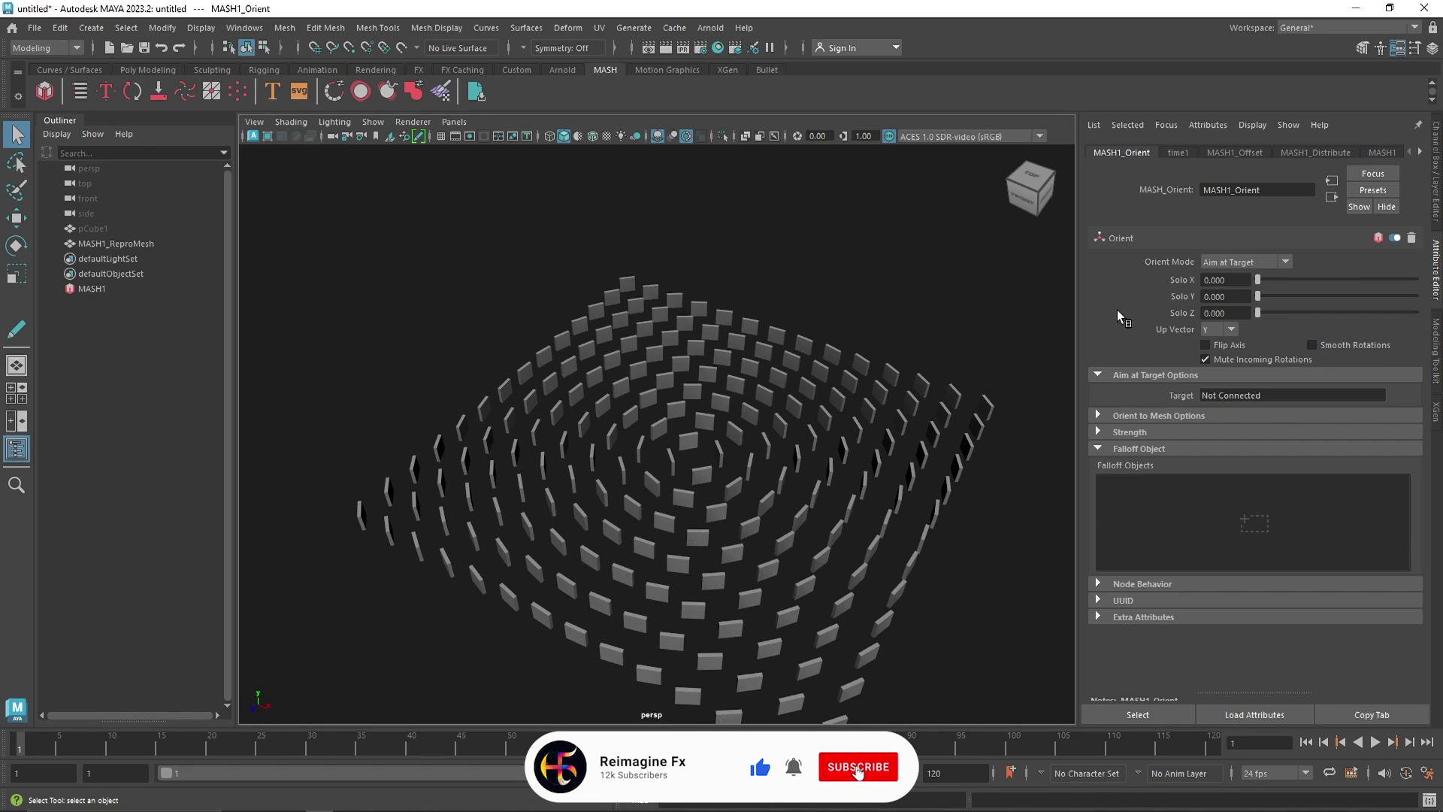
Step: Try the Velocity mode on the Orient node and collapse its unneeded option sections
left_click(1243, 264)
left_click(1233, 278)
left_click(1146, 376)
left_click(1139, 425)
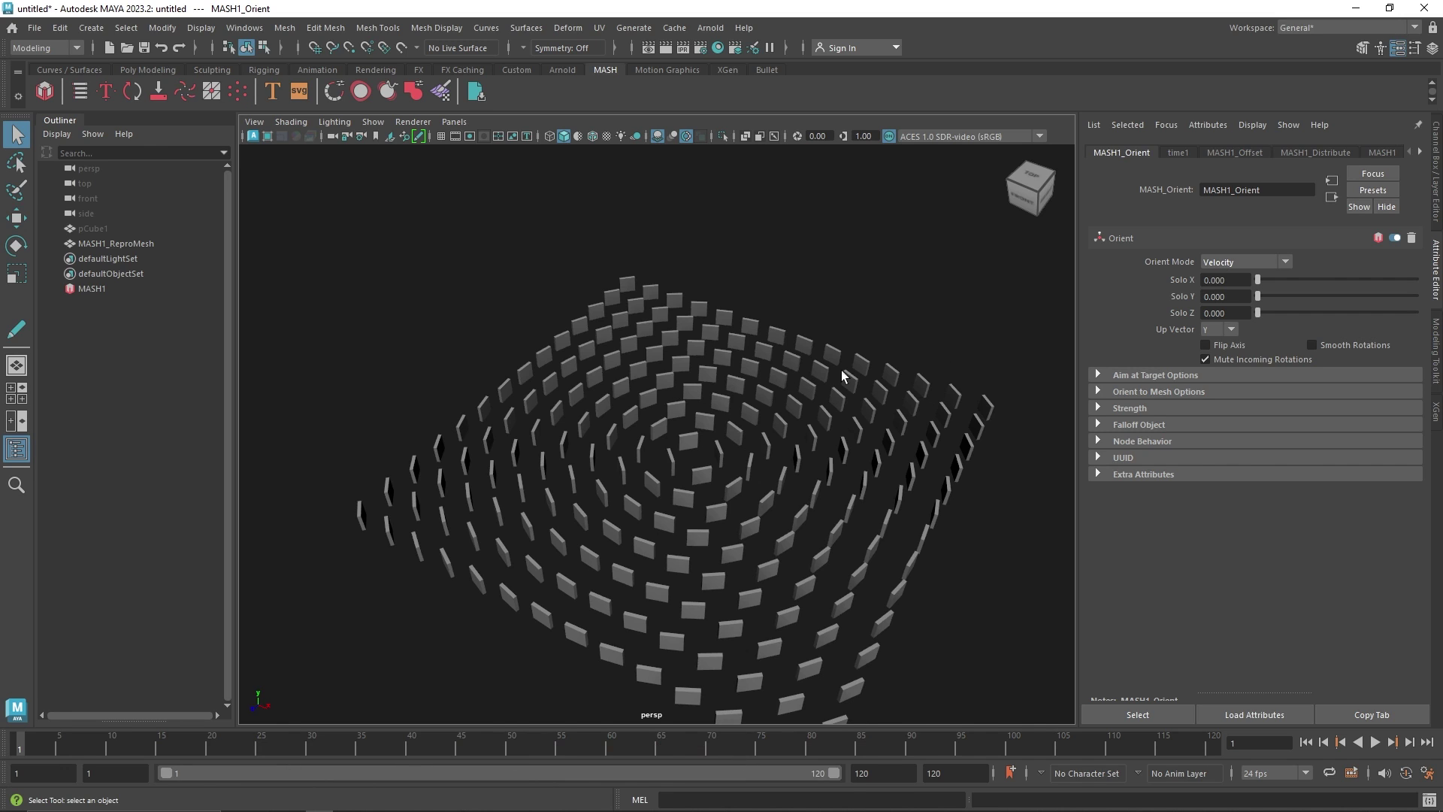
Step: Set the Orient Mode to Aim at Target and expand the target options
left_click(1218, 262)
left_click(1240, 293)
left_click(1160, 378)
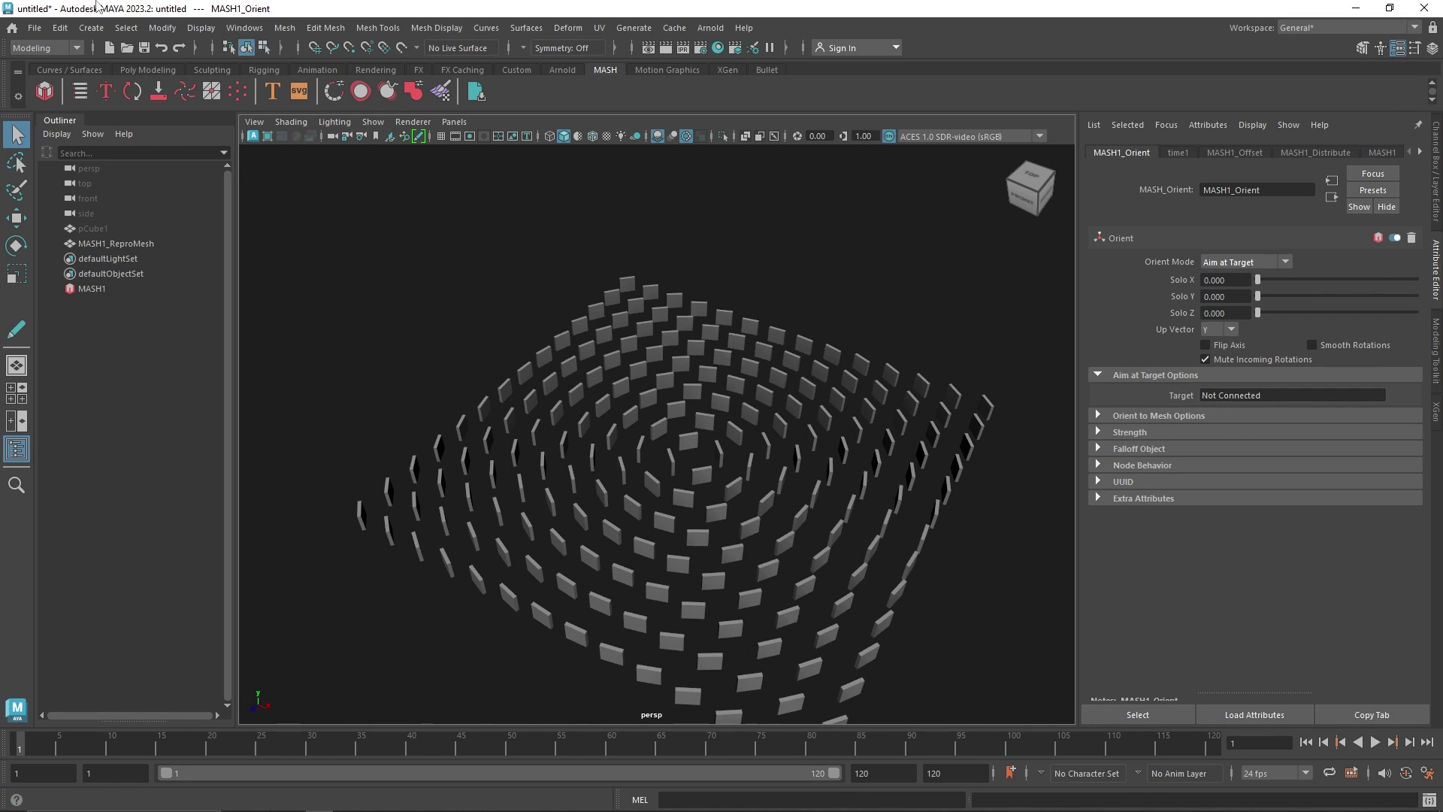
Step: Create a second polygon cube and move it up above the middle of the tile grid
left_click(122, 69)
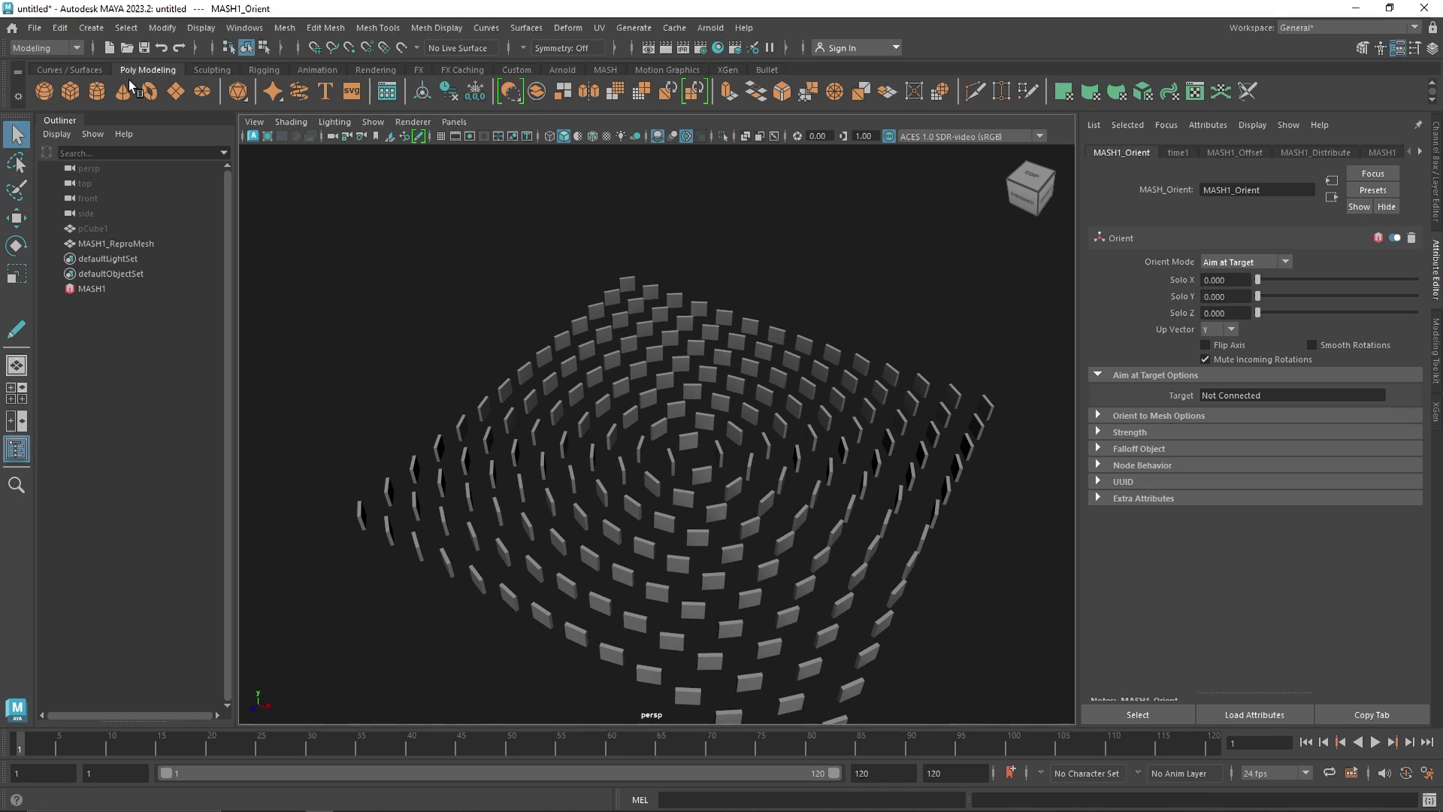
left_click(74, 96)
key("w")
left_click_drag(692, 429, 677, 392)
key("r")
Step: Rename the new cube as Controller
double_click(90, 259)
type("c")
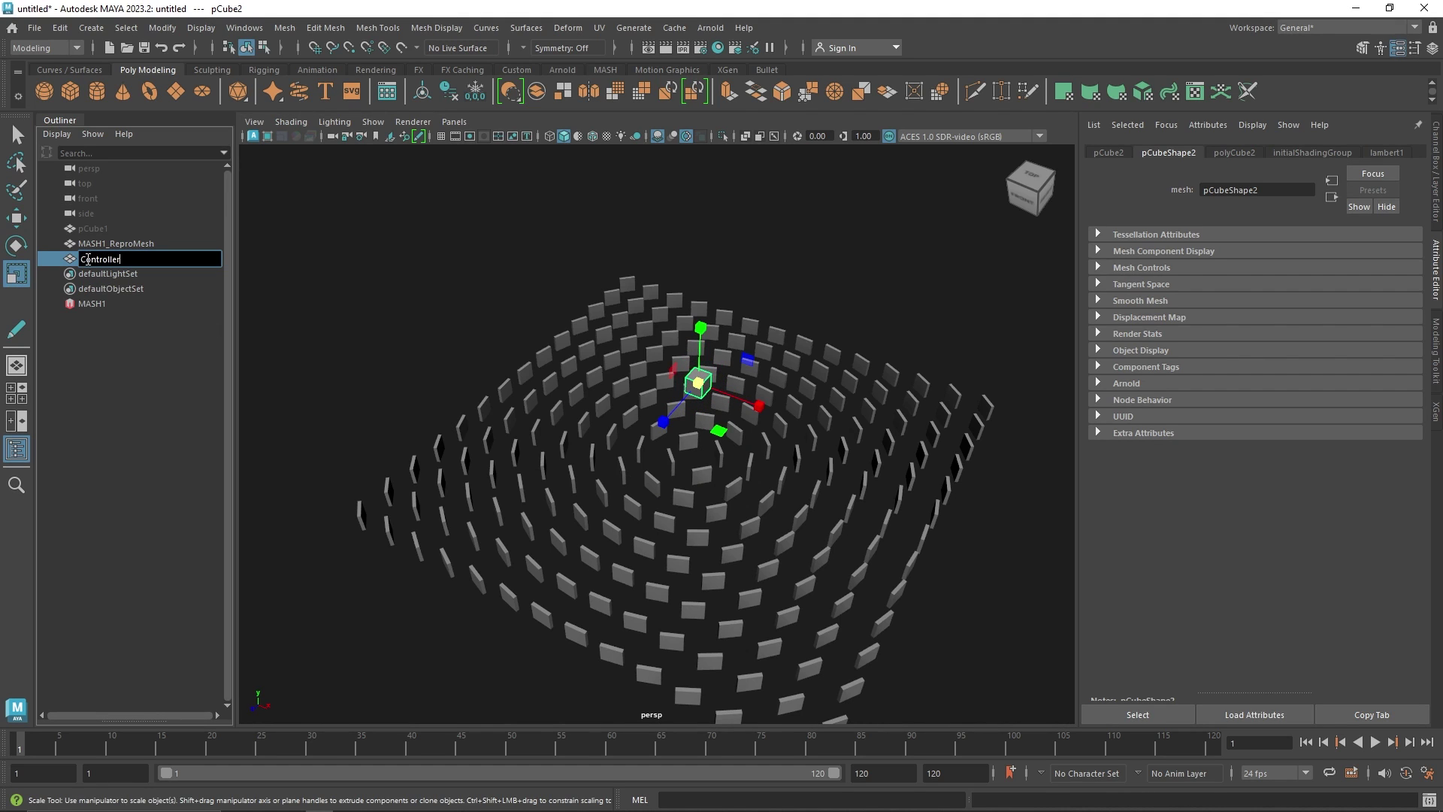
key("Return")
Step: Assign the Controller cube as the Aim at Target object of the MASH1 Orient node
left_click(88, 304)
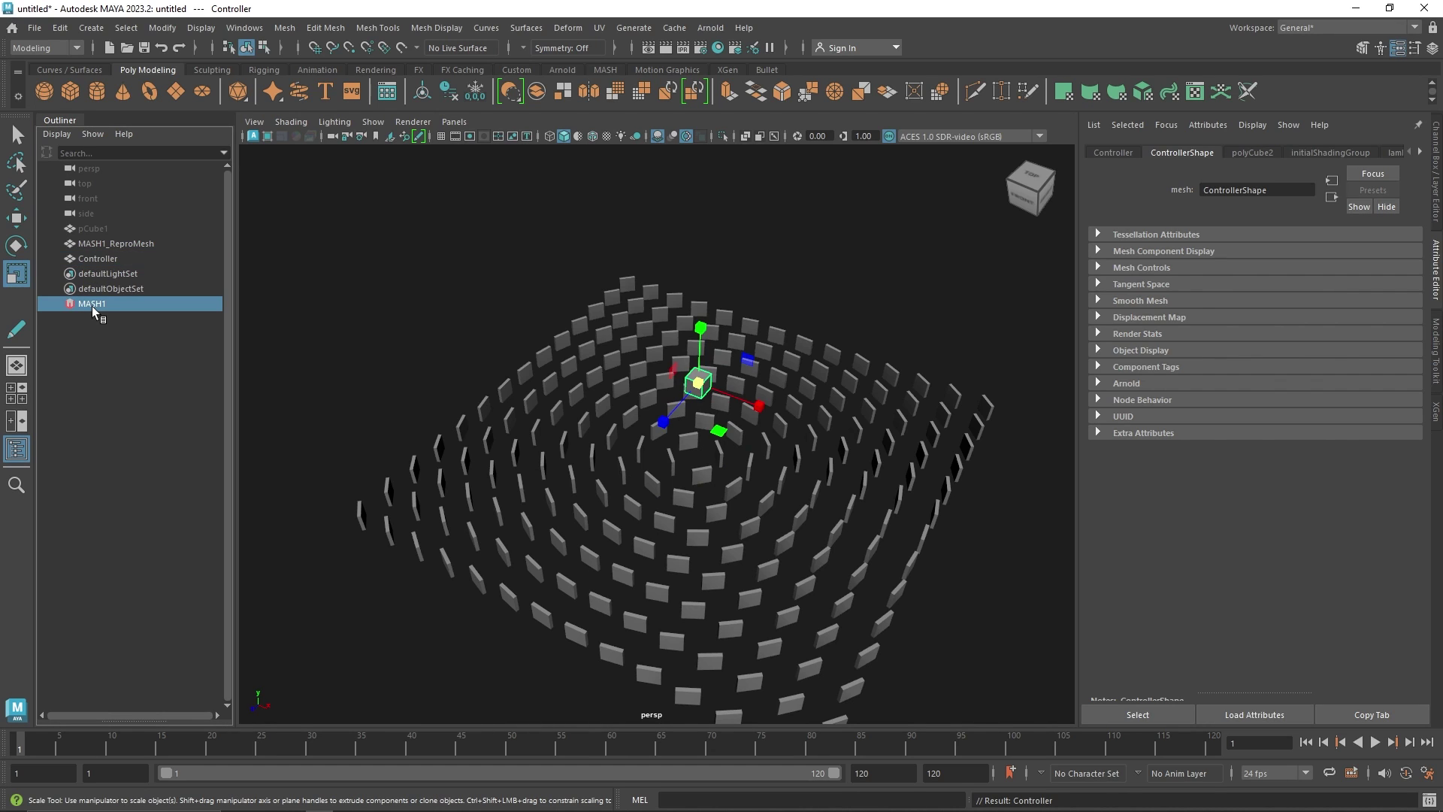
left_click(1167, 153)
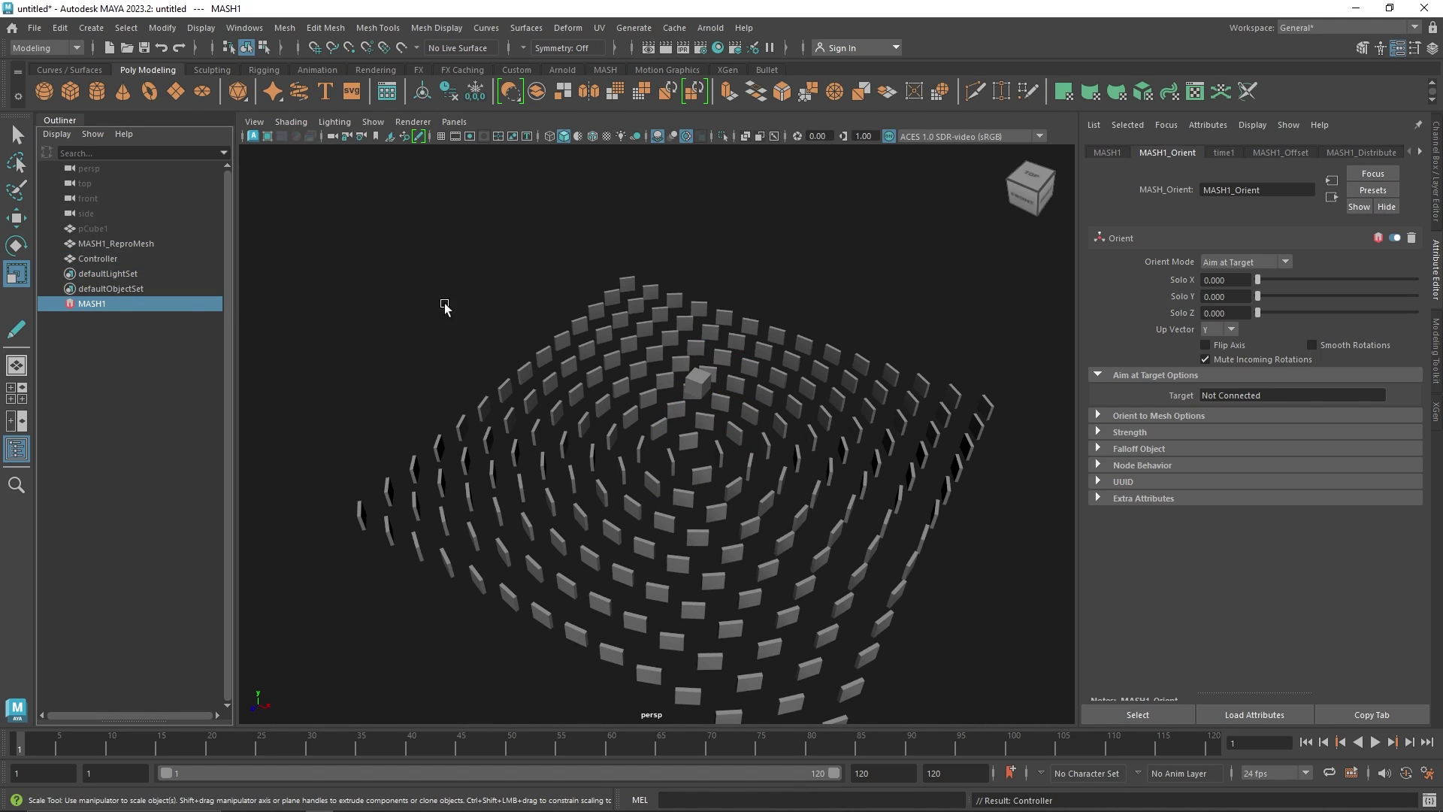
middle_click_drag(94, 256, 1261, 395)
Step: Move the Controller cube around over the tiles to test the aiming, and undo the last move
left_click_drag(642, 424, 706, 324, "alt")
left_click(697, 361)
key("w")
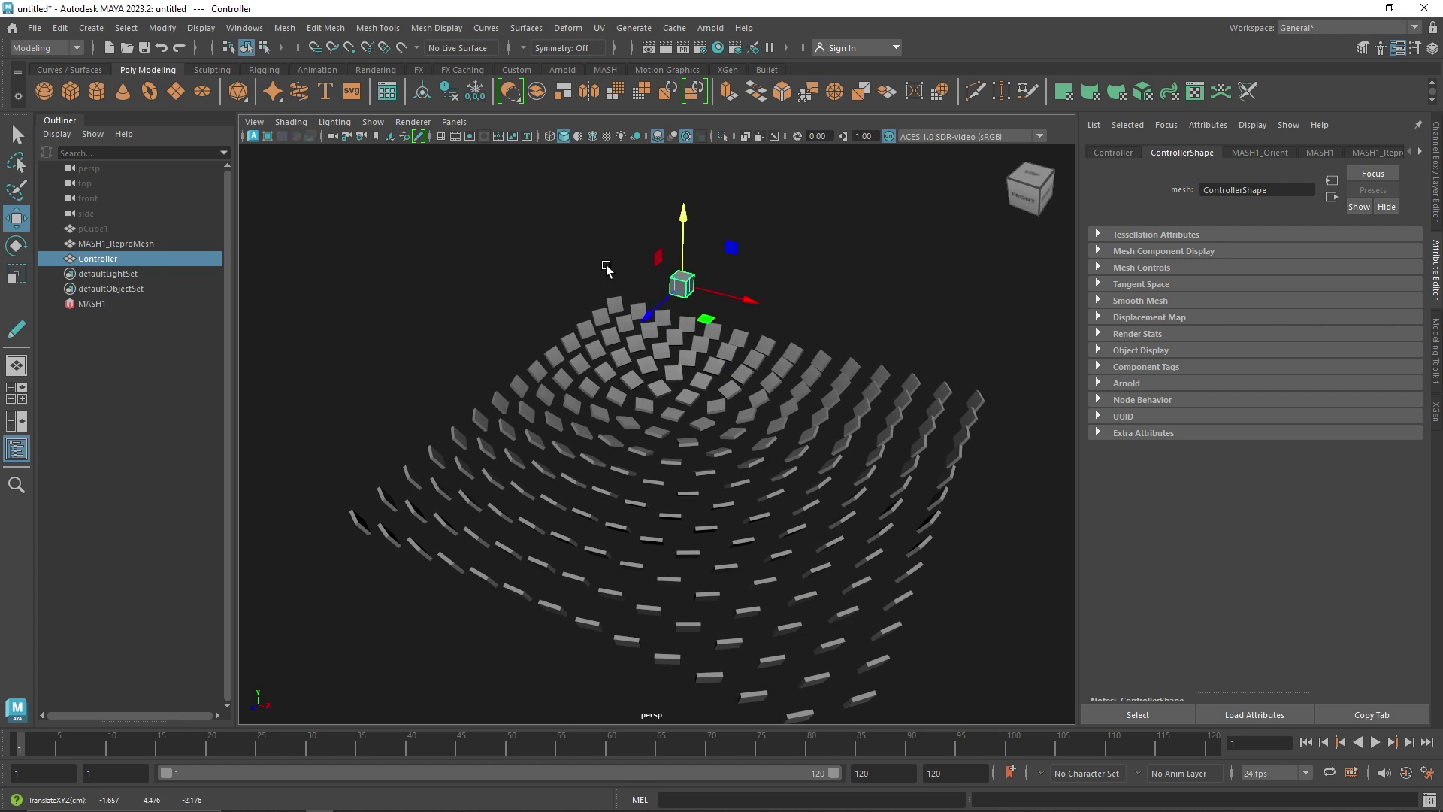
left_click_drag(733, 248, 685, 473)
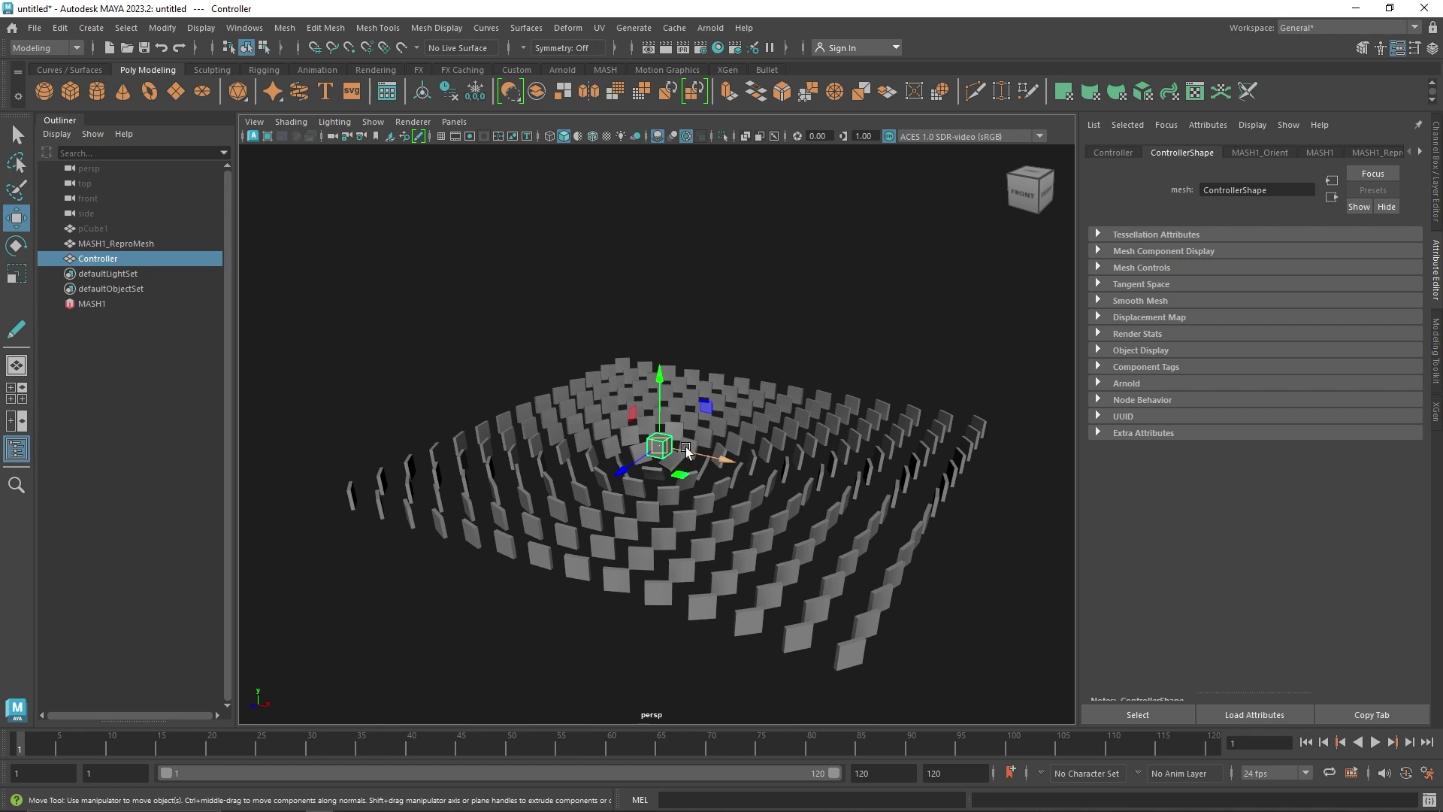
key("ctrl+z")
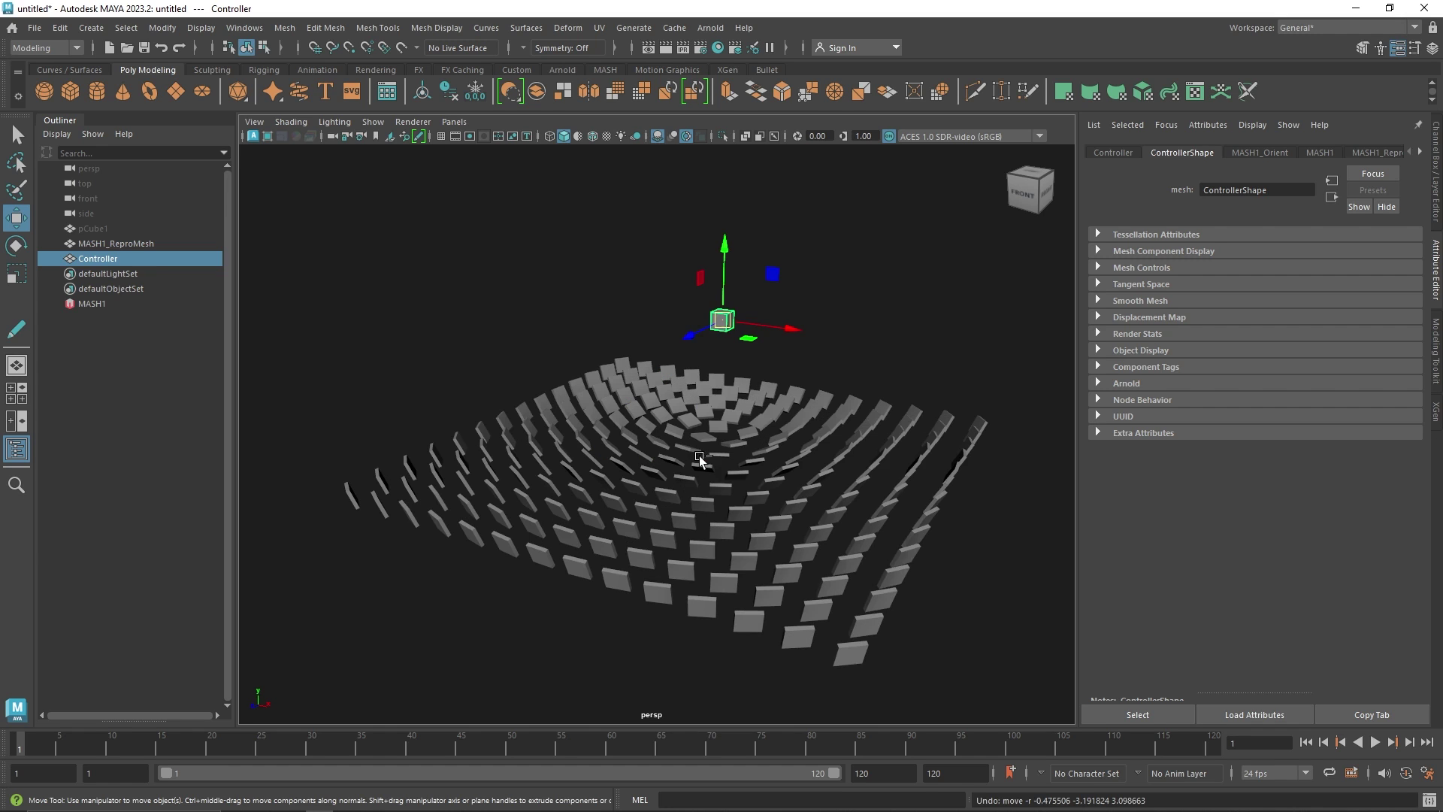
Step: Set the MASH1 Orient node's mode to Orient To Mesh
left_click(146, 303)
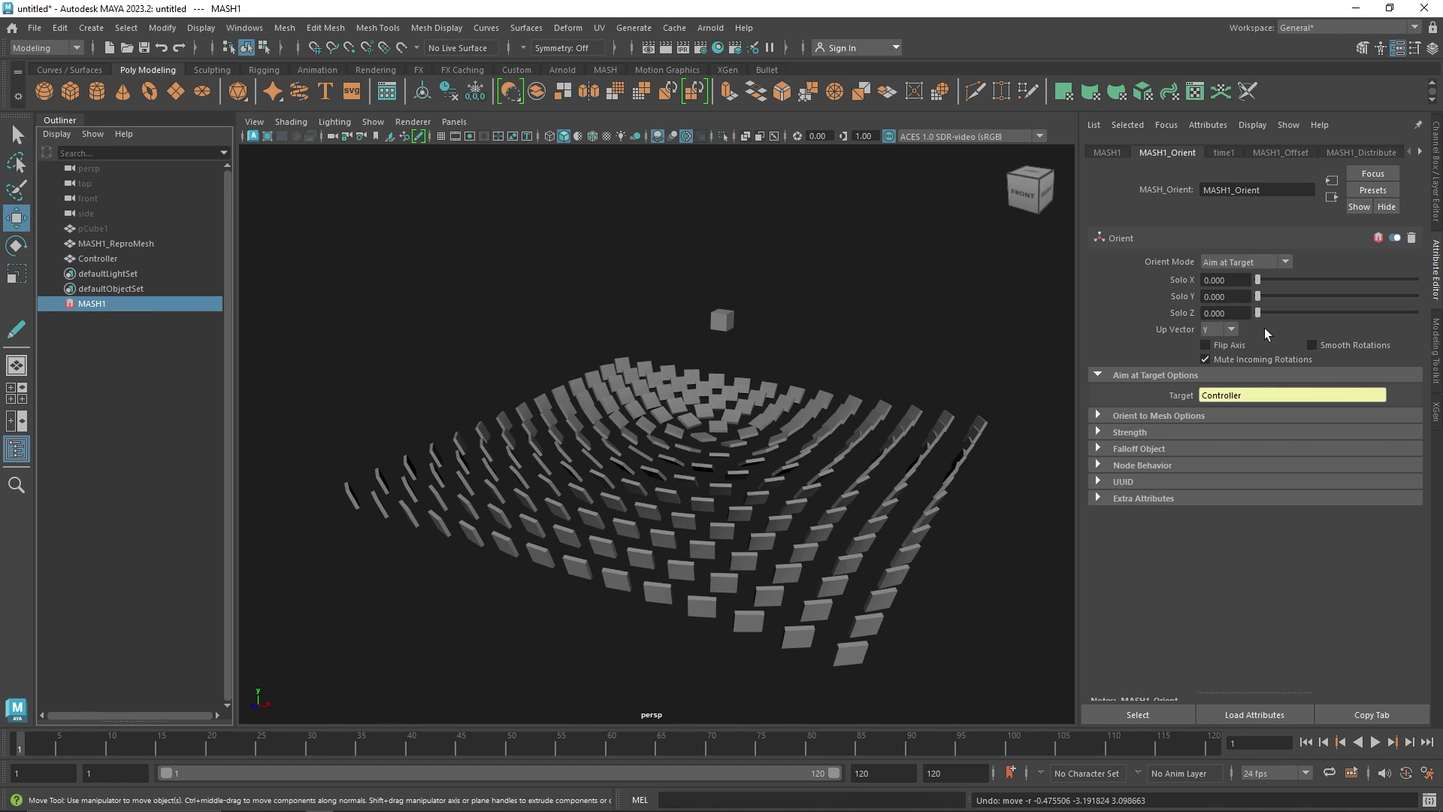
left_click(1243, 261)
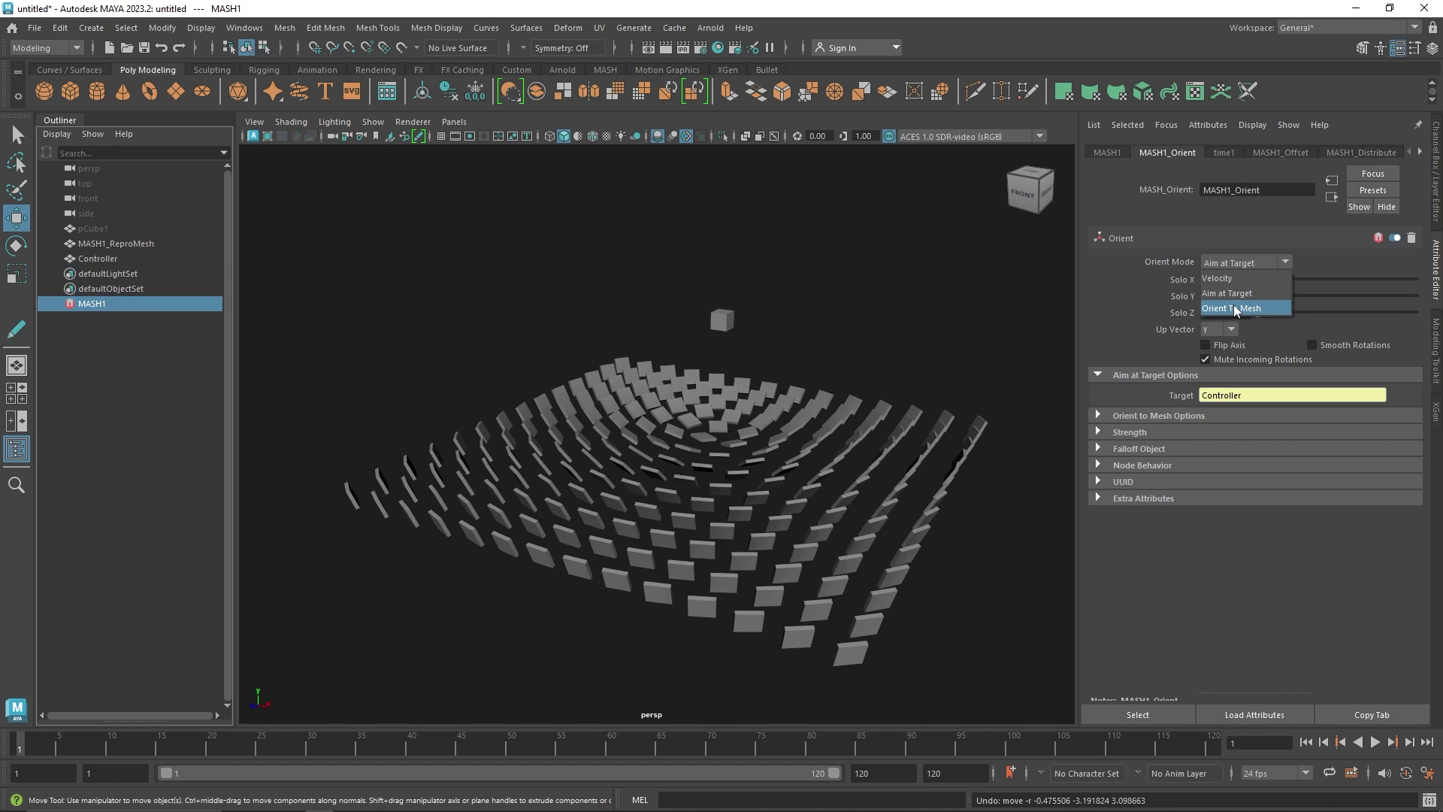
left_click(1270, 312)
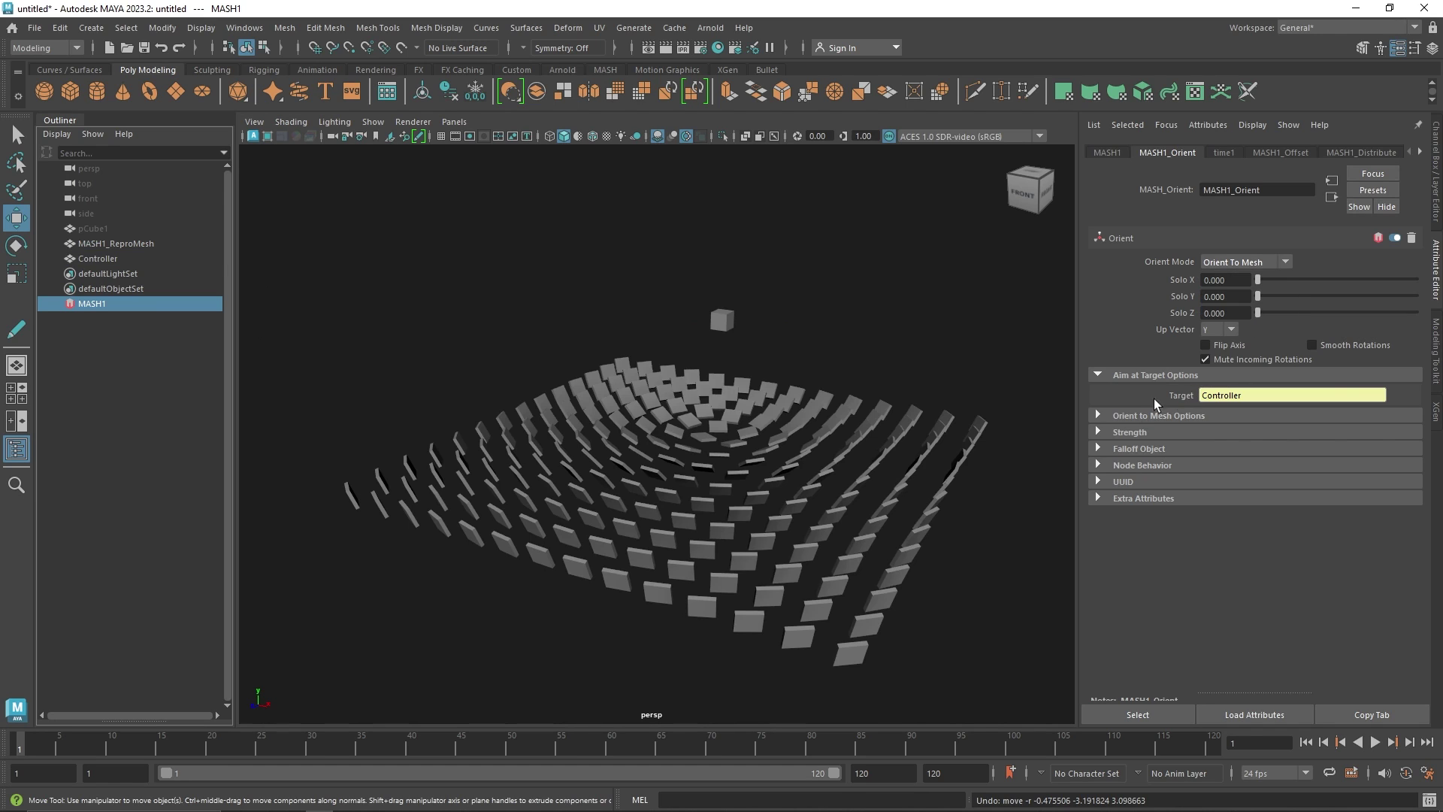
Step: Scale the Controller cube up uniformly to several times its size
left_click(724, 321)
key("r")
left_click_drag(724, 321, 686, 358)
key("e")
Step: Connect the Controller cube as the Input Mesh in the Orient node's Orient to Mesh options
left_click(92, 304)
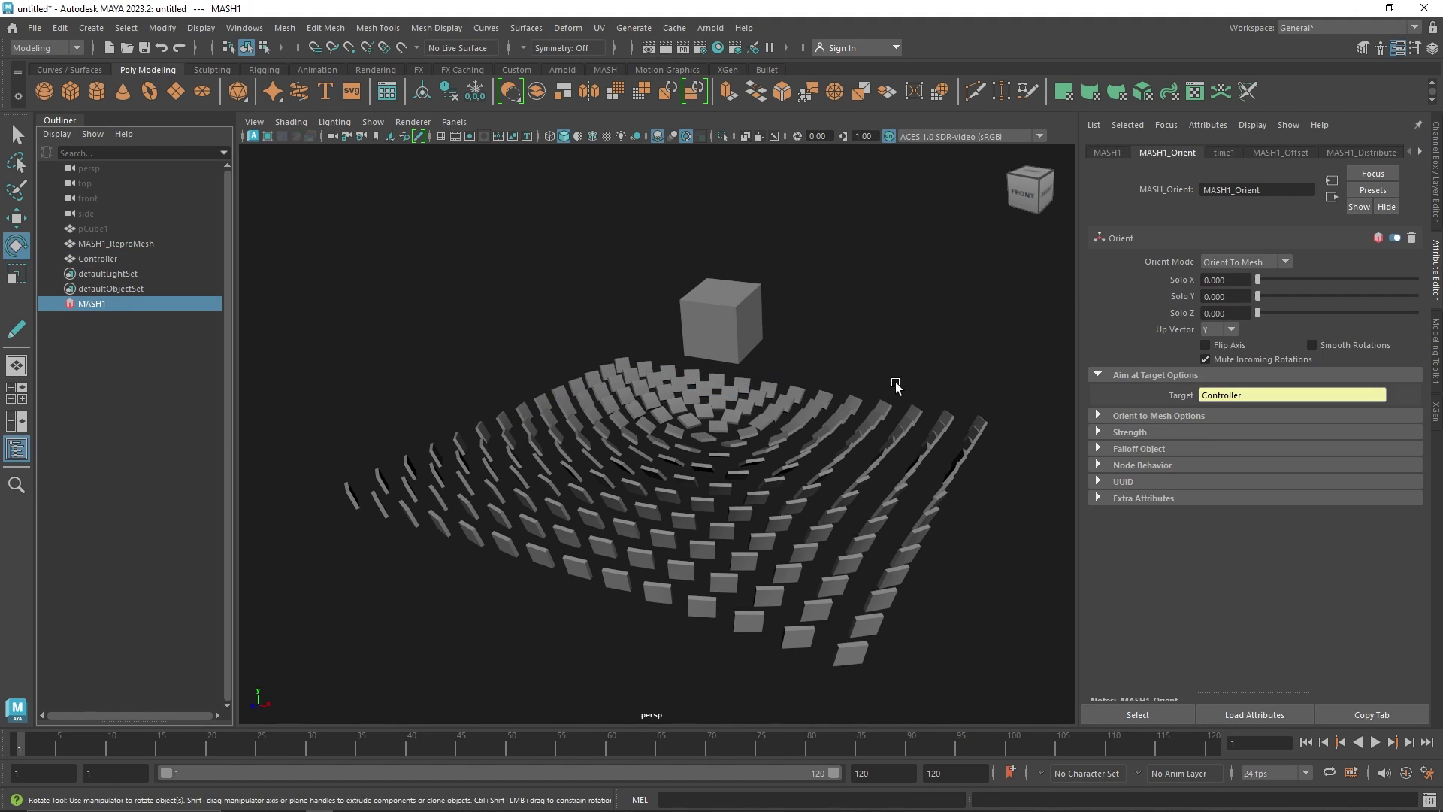
left_click(1176, 416)
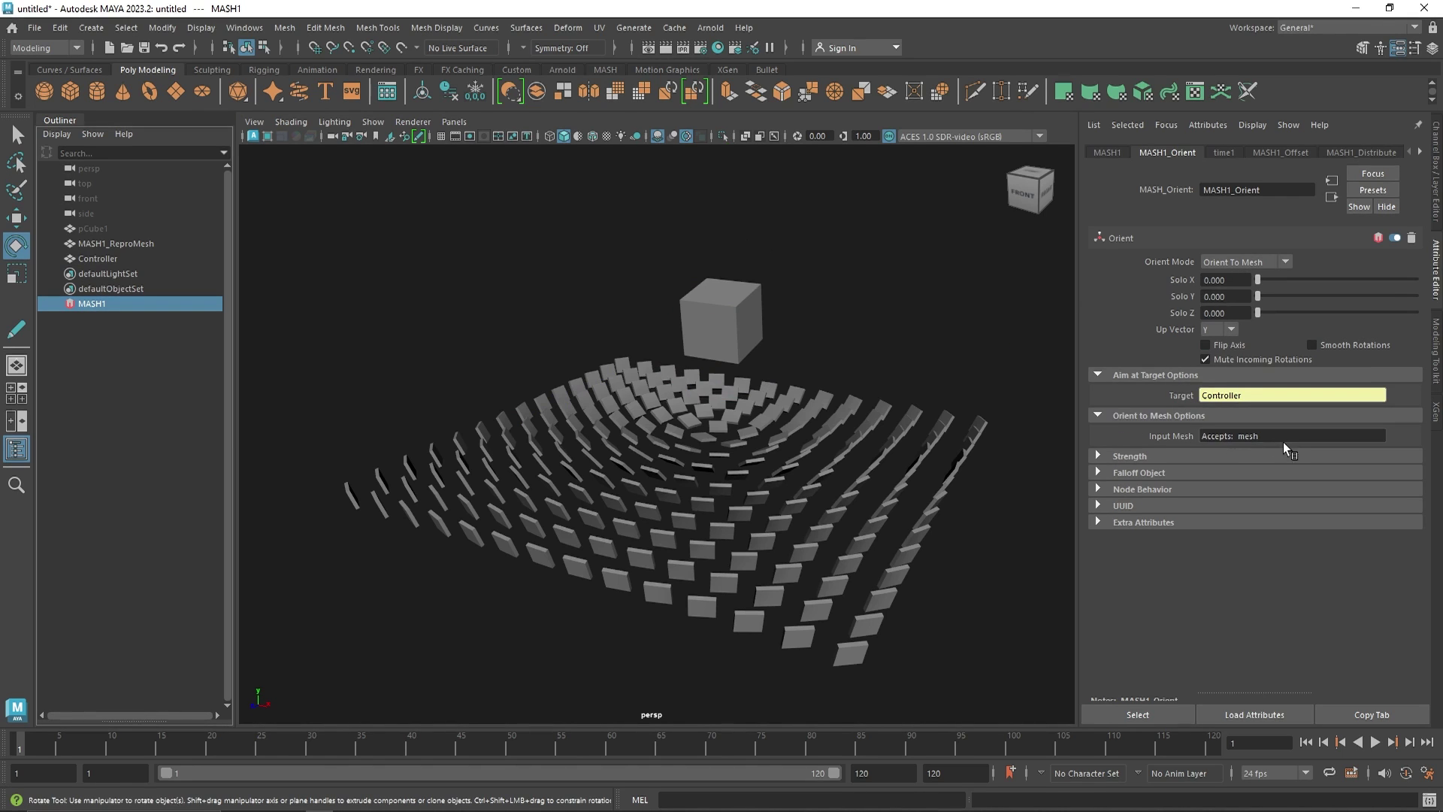
middle_click_drag(93, 257, 1203, 429)
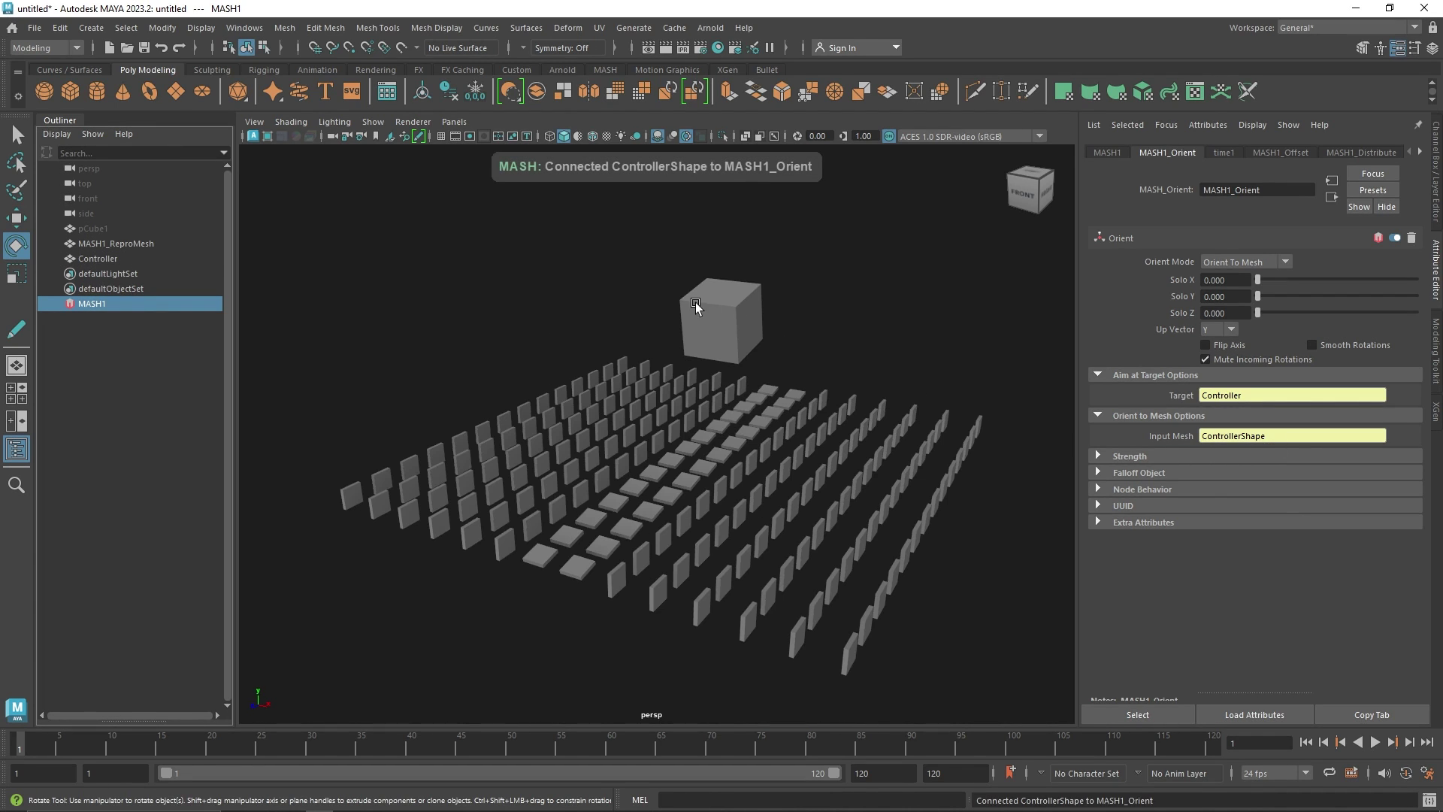
Step: Move, rotate and enlarge the Controller cube over the tiles to test how they orient to its faces
left_click(720, 319)
left_click_drag(711, 259, 693, 356)
key("w")
key("r")
key("e")
key("r")
left_click_drag(756, 390, 699, 412)
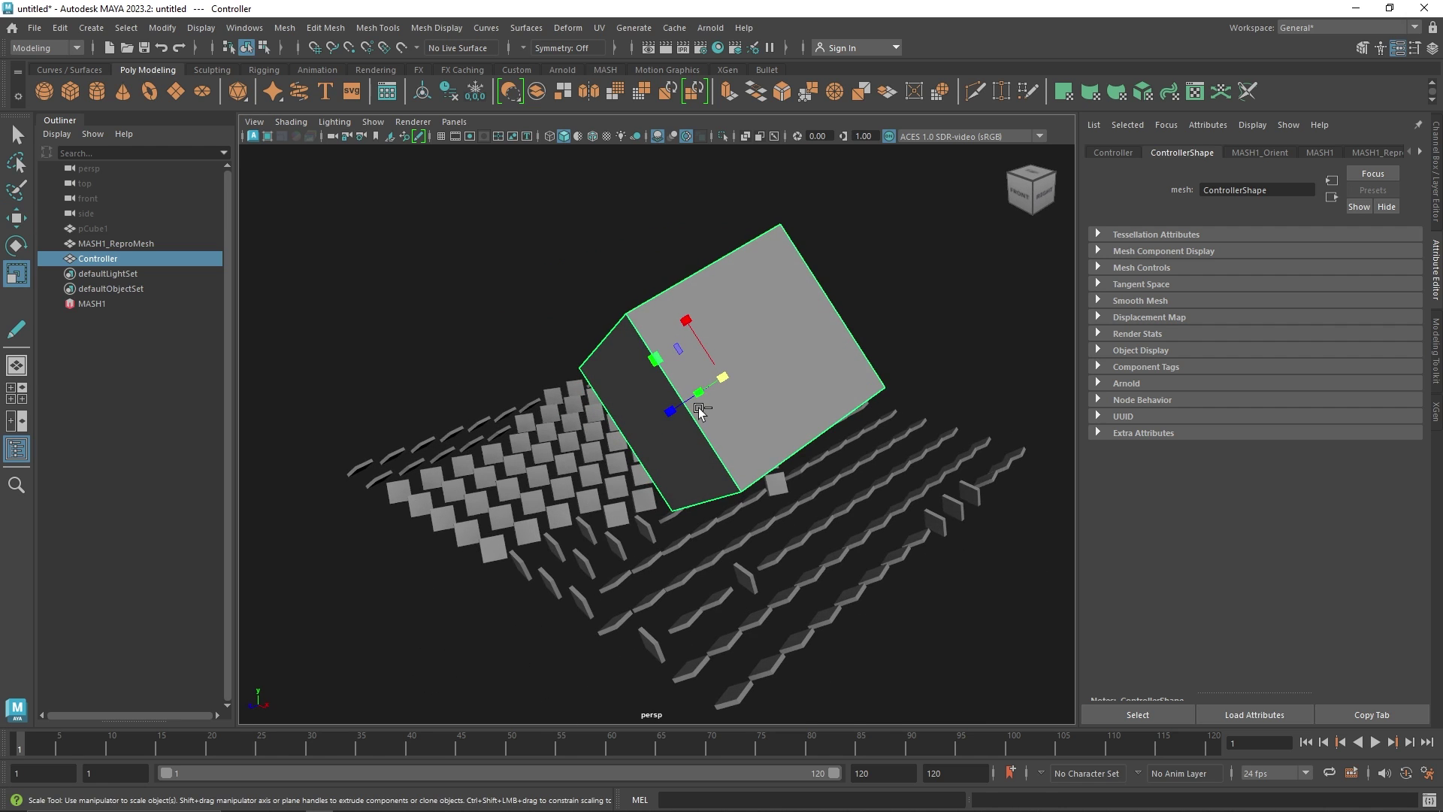
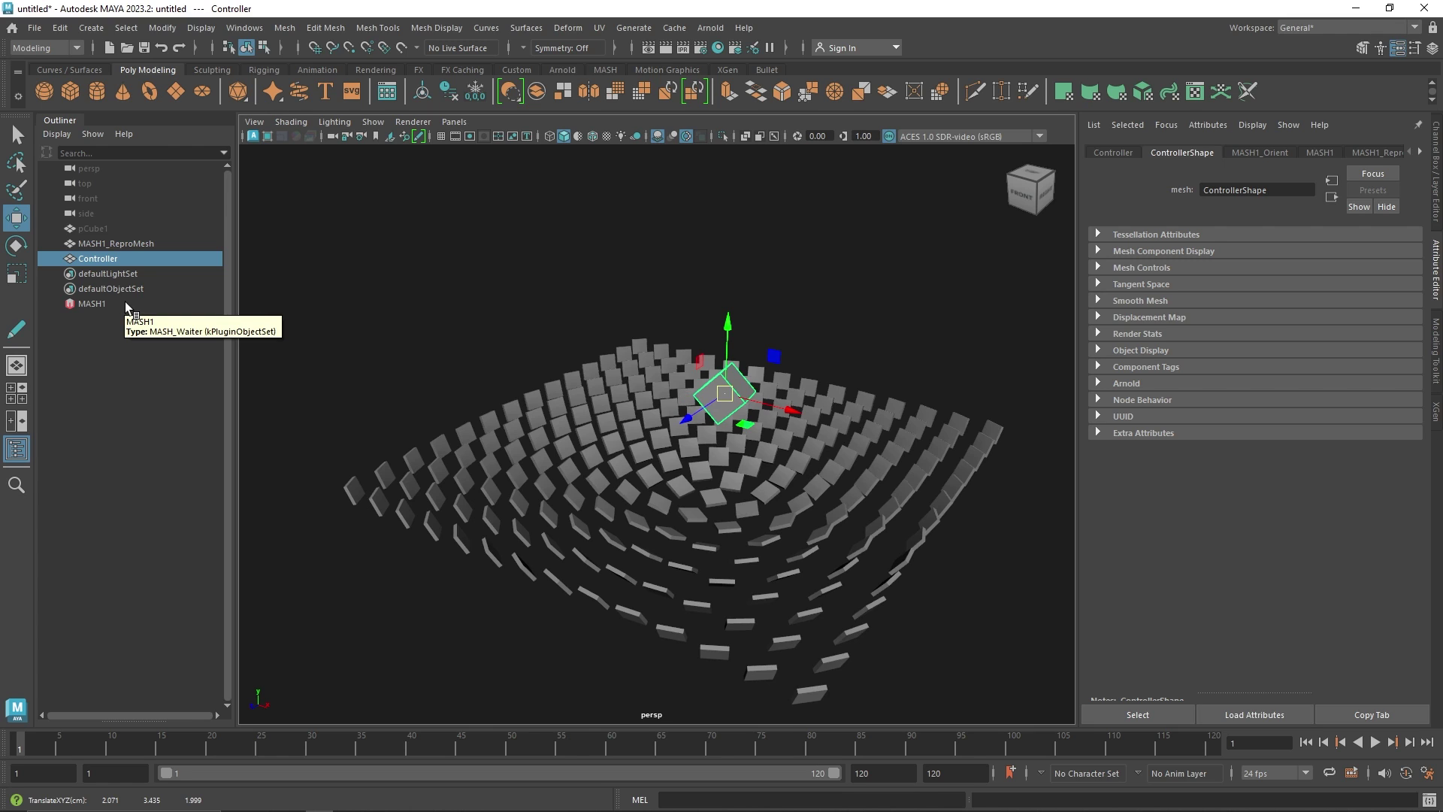
Step: Set Solo X to 1 on the MASH1 network's Orient node
left_click_drag(125, 301, 267, 304)
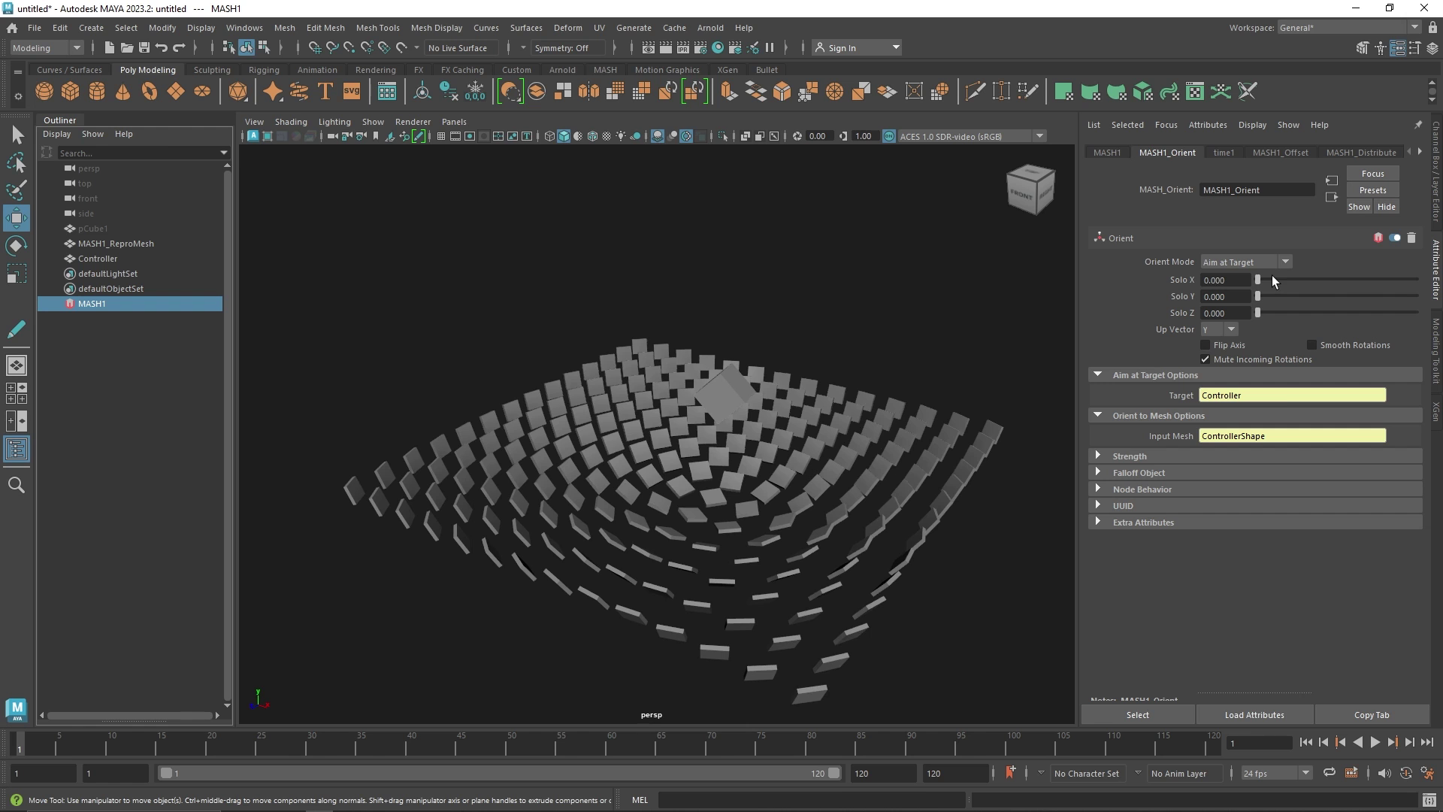
left_click_drag(1272, 278, 1439, 294)
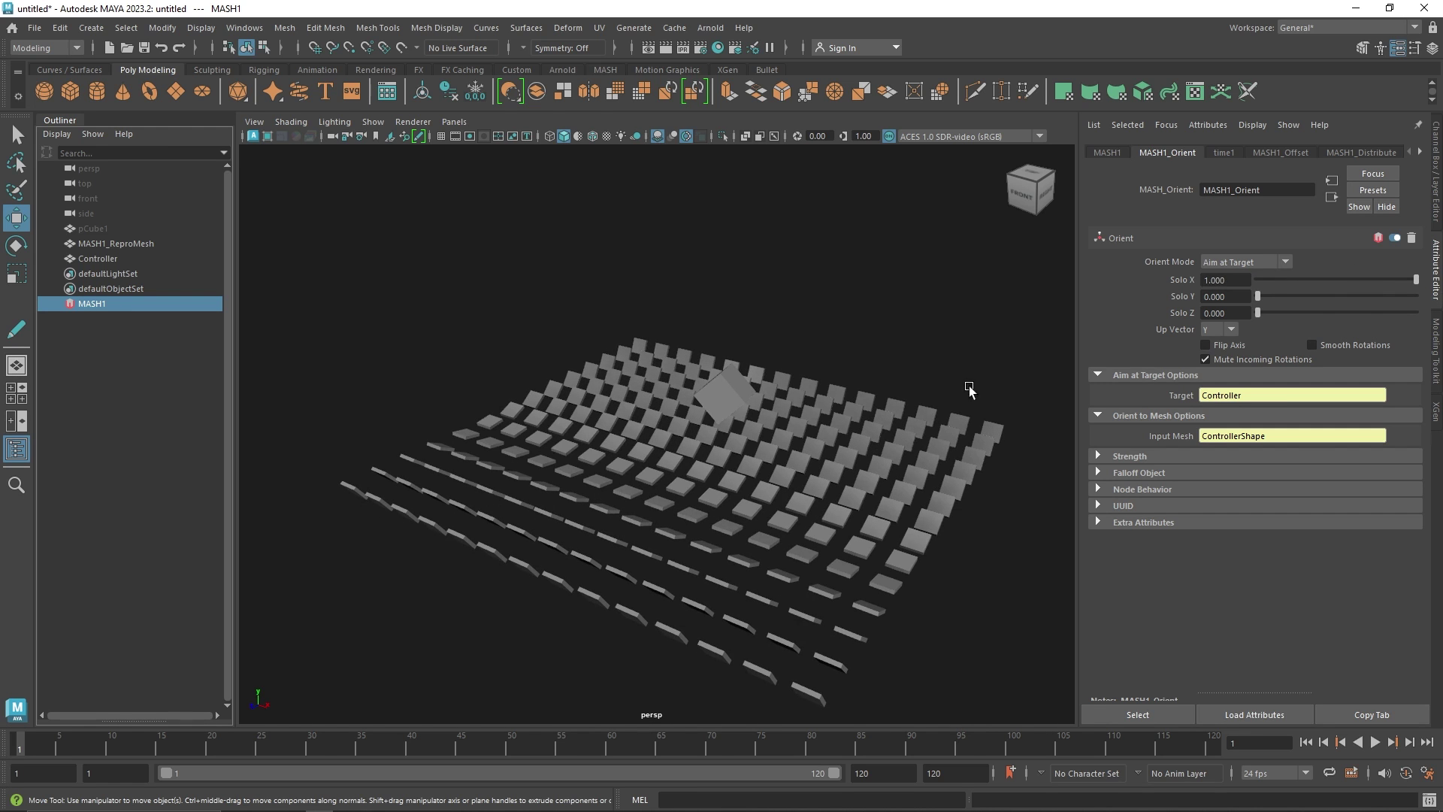
Step: Set Solo X to 0 and Solo Y to 1 on the MASH1 network's Orient node
key("space")
key("space")
left_click_drag(778, 445, 659, 491, "alt")
left_click(602, 359)
left_click_drag(602, 359, 712, 464, "alt")
left_click(92, 303)
left_click_drag(1312, 296, 1275, 281)
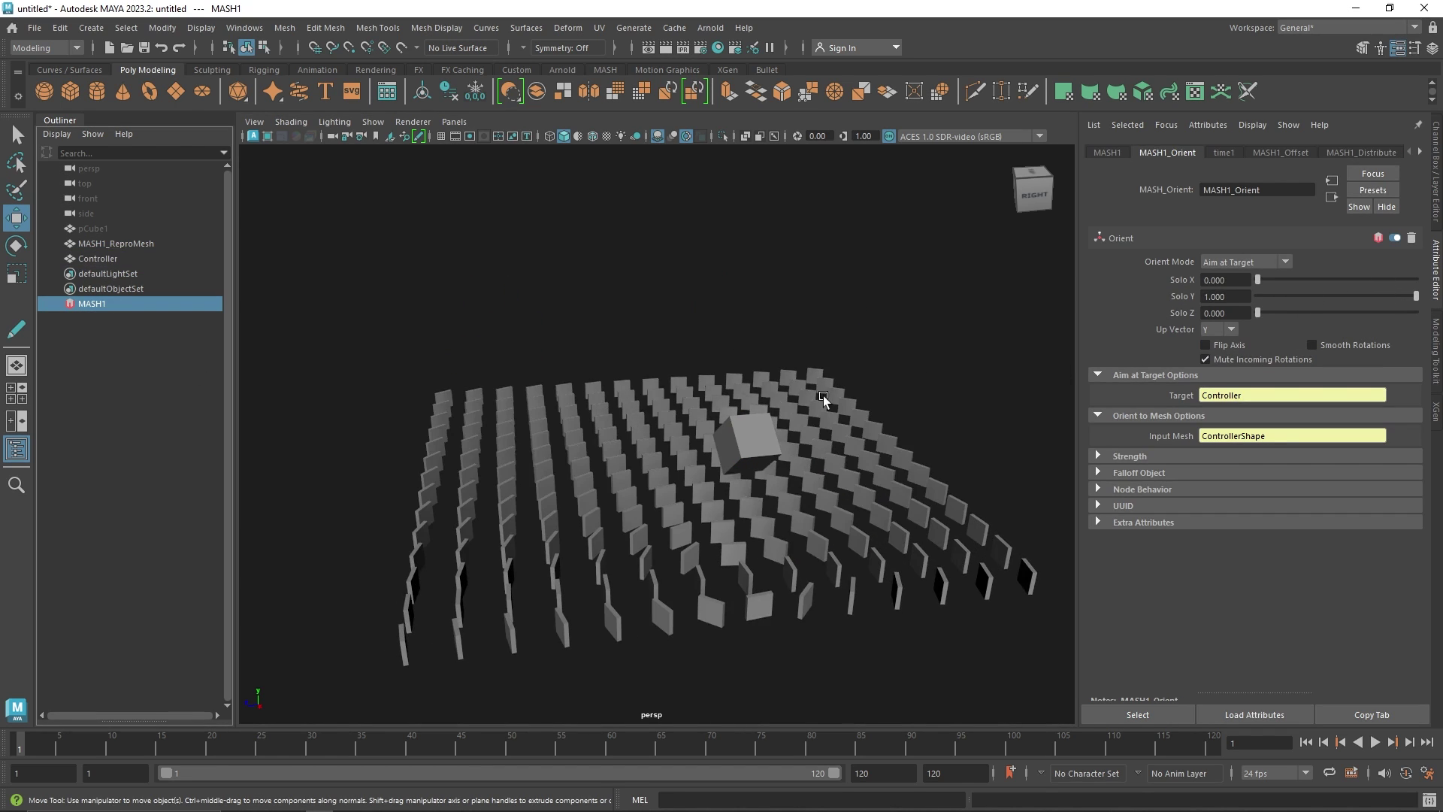
Step: Move the Controller cube above the tiles to test how they aim with Solo Y
left_click_drag(823, 396, 999, 452, "alt")
left_click(842, 462)
left_click_drag(842, 463, 795, 422, "alt")
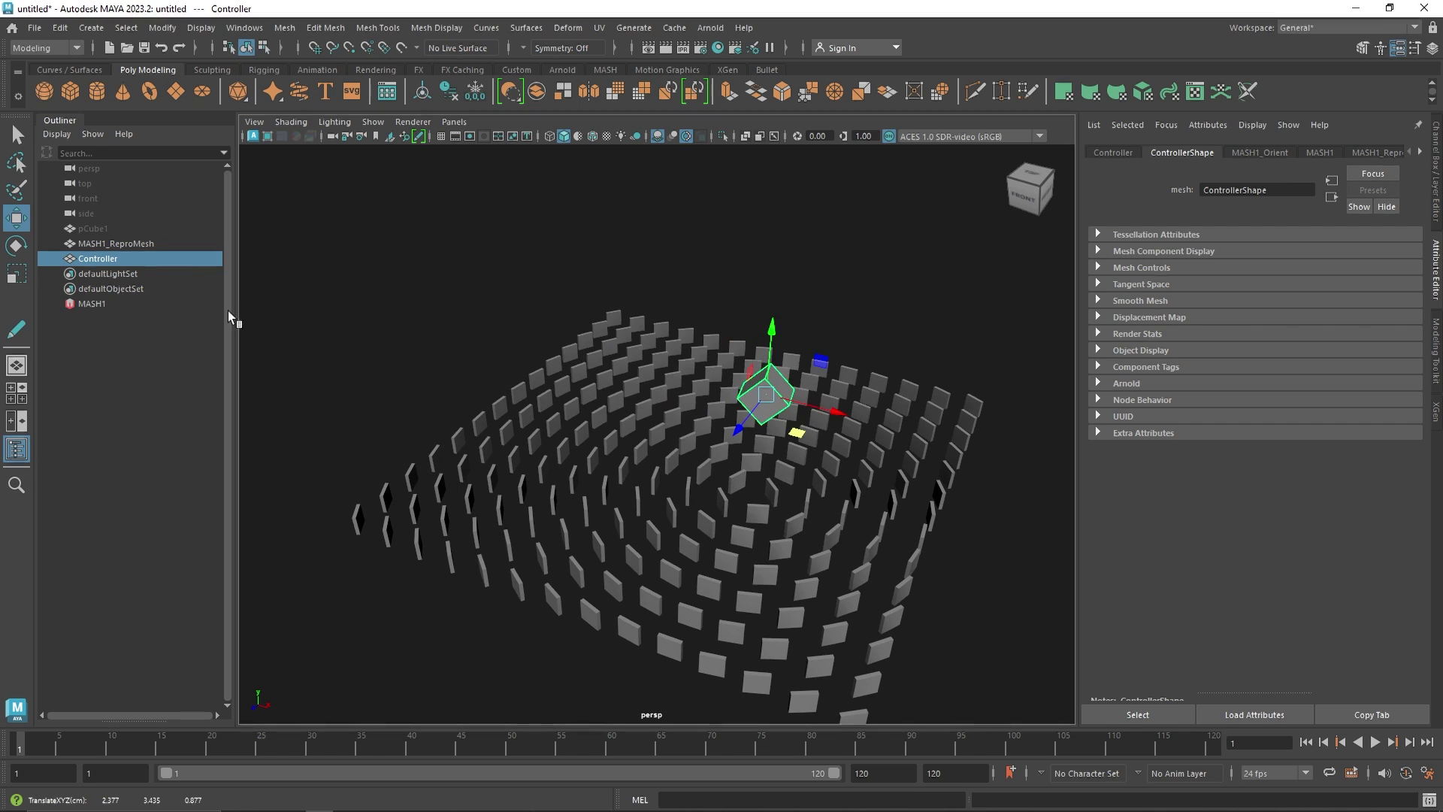
Step: Set the Orient node's Solo Z to 1 alongside Solo Y and move the Controller cube down and across the tiles to test it
left_click(128, 301)
left_click_drag(1303, 306, 1440, 325)
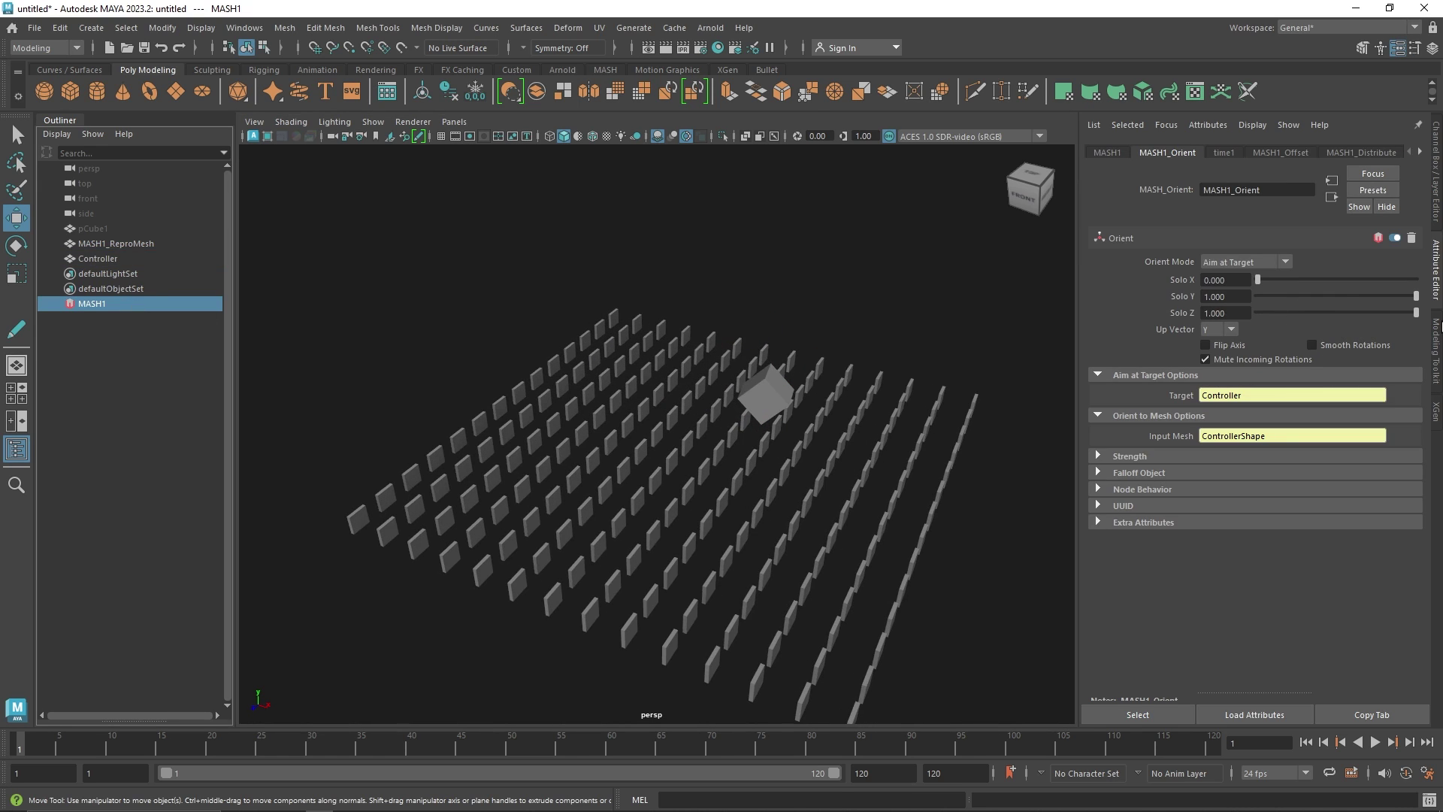
left_click(765, 395)
left_click_drag(768, 392, 662, 398)
left_click_drag(661, 336, 662, 461)
left_click(729, 548)
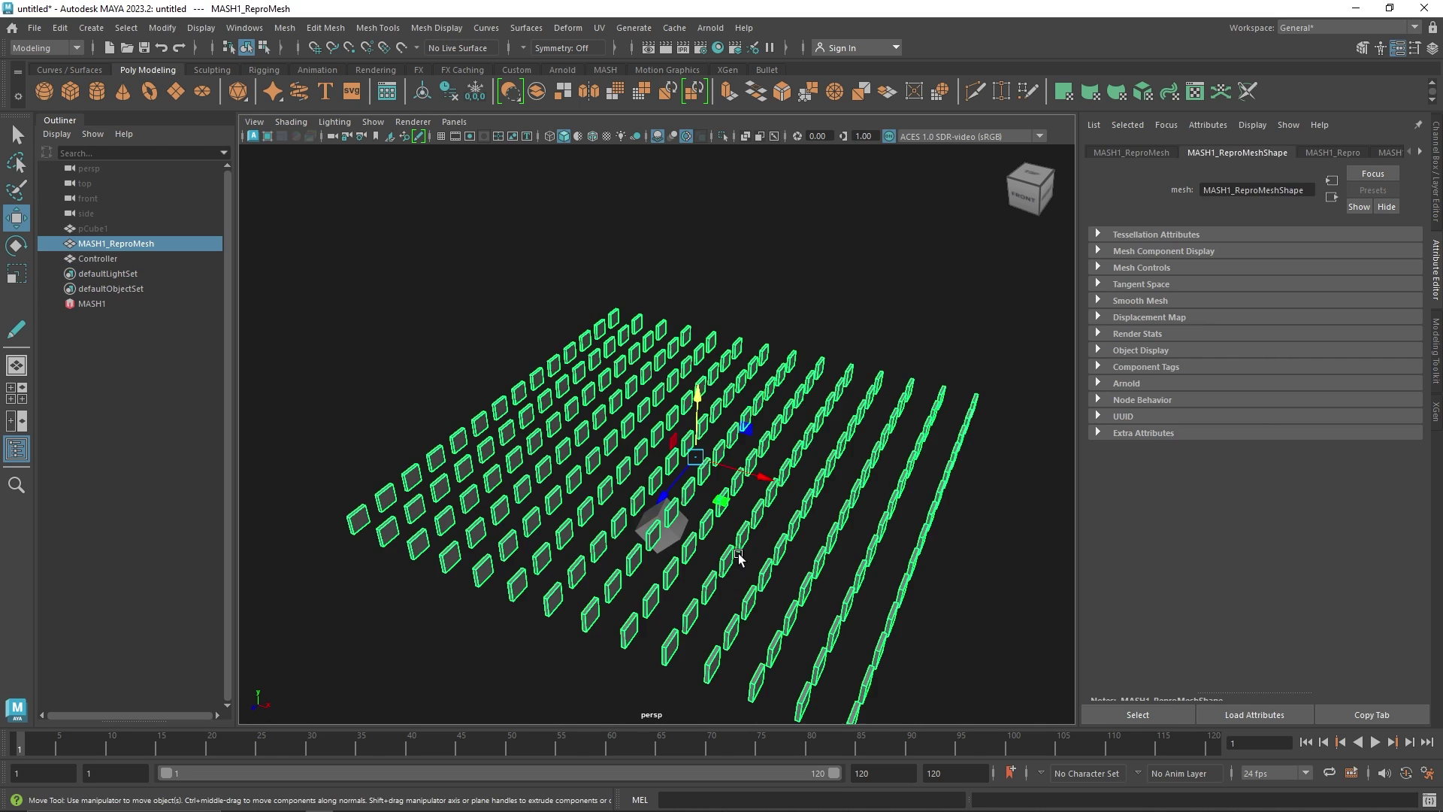
key("ctrl+z")
left_click_drag(734, 547, 789, 569)
Step: Set the Orient node's Solo Y to 0 and Solo X to 1, and raise the Controller cube above the grid to test it
left_click(94, 304)
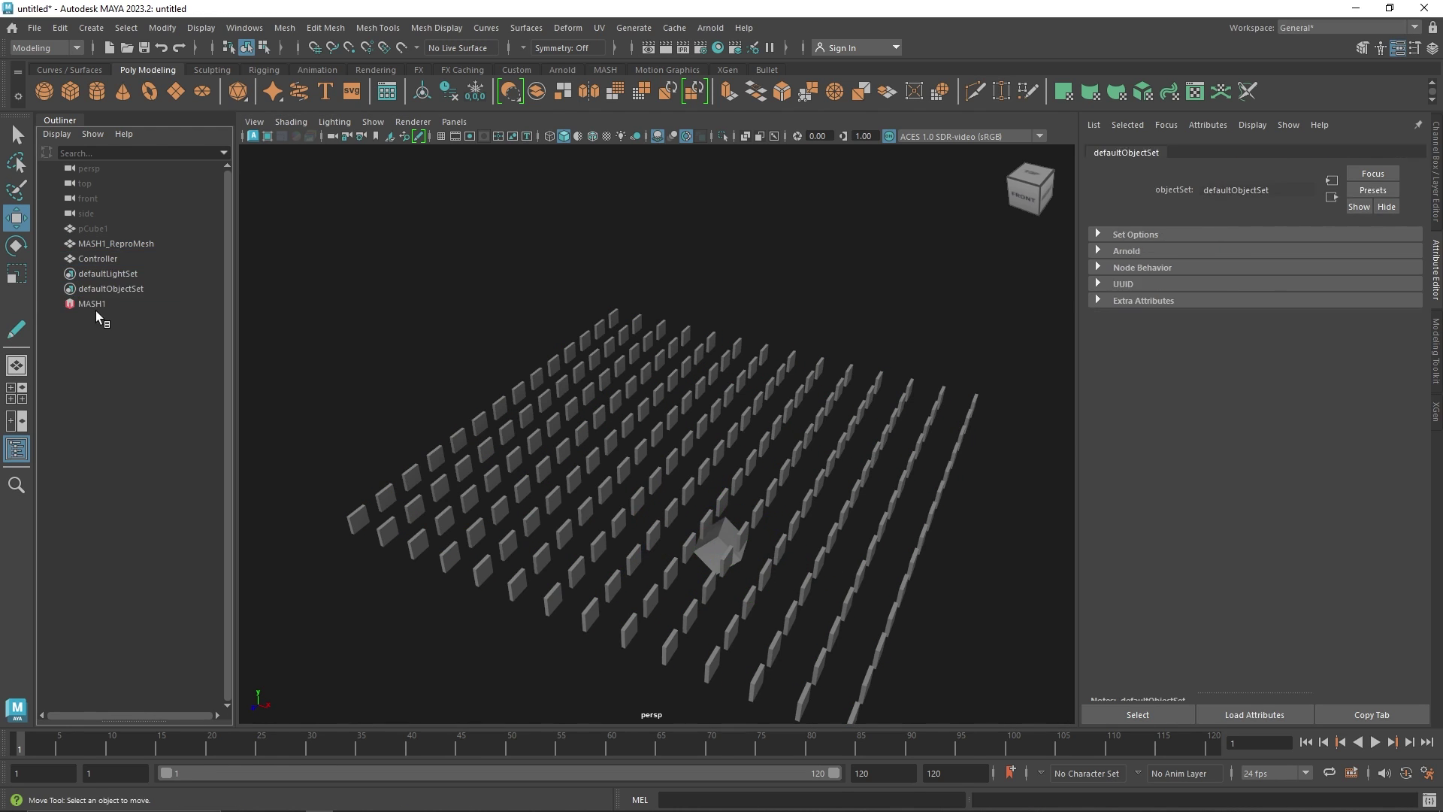
left_click_drag(1292, 298, 1418, 313)
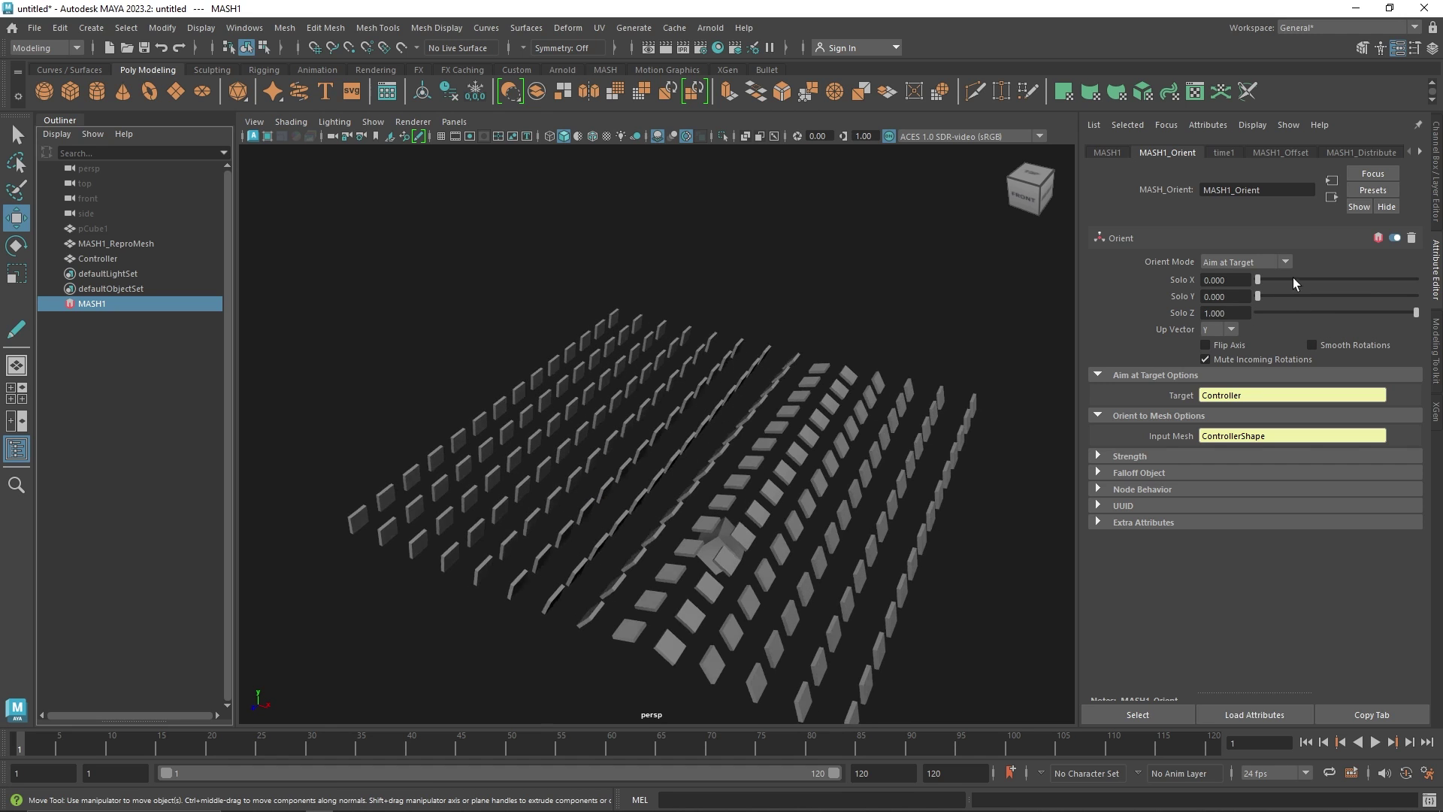
left_click_drag(1258, 280, 1418, 280)
left_click(104, 259)
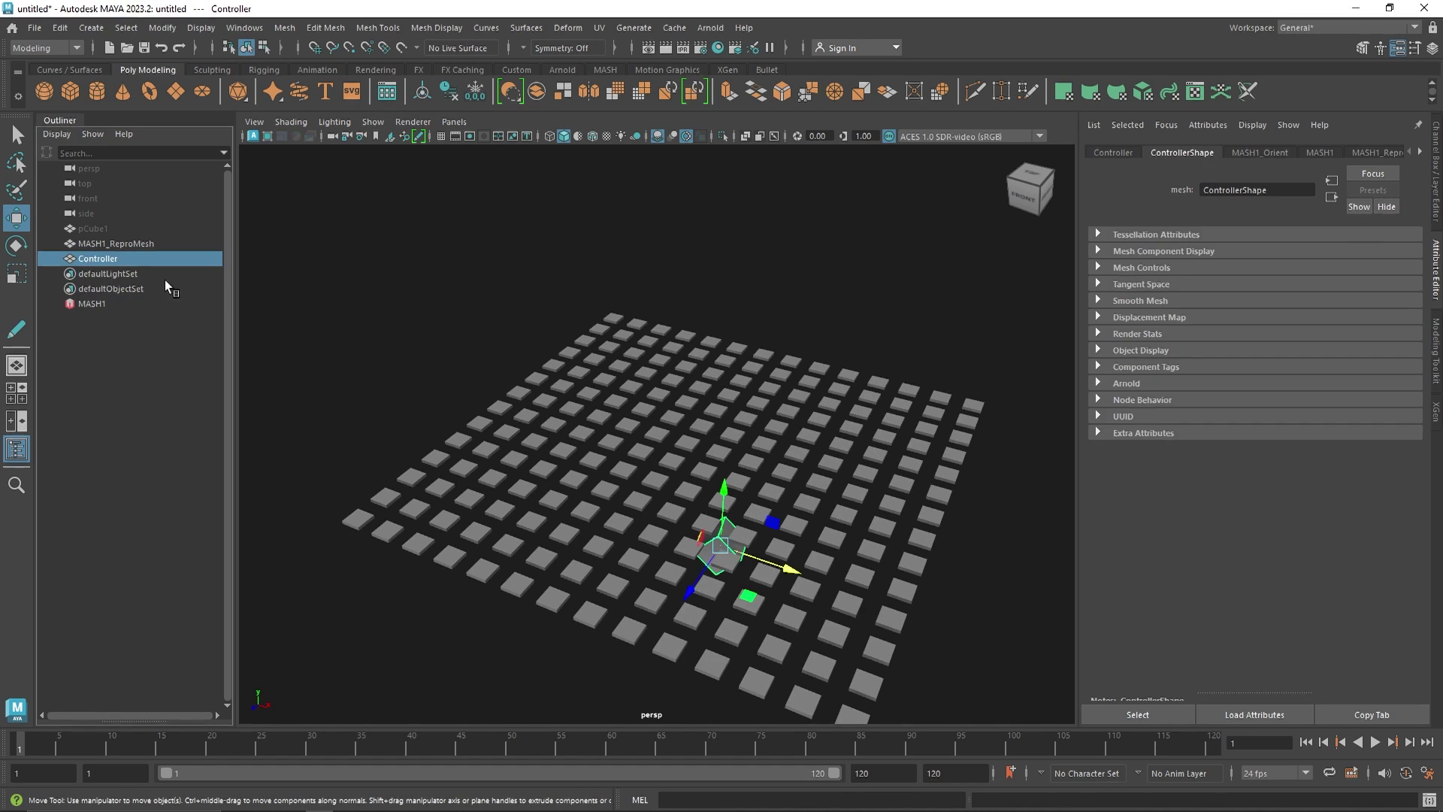
left_click_drag(720, 544, 748, 451)
left_click(132, 307)
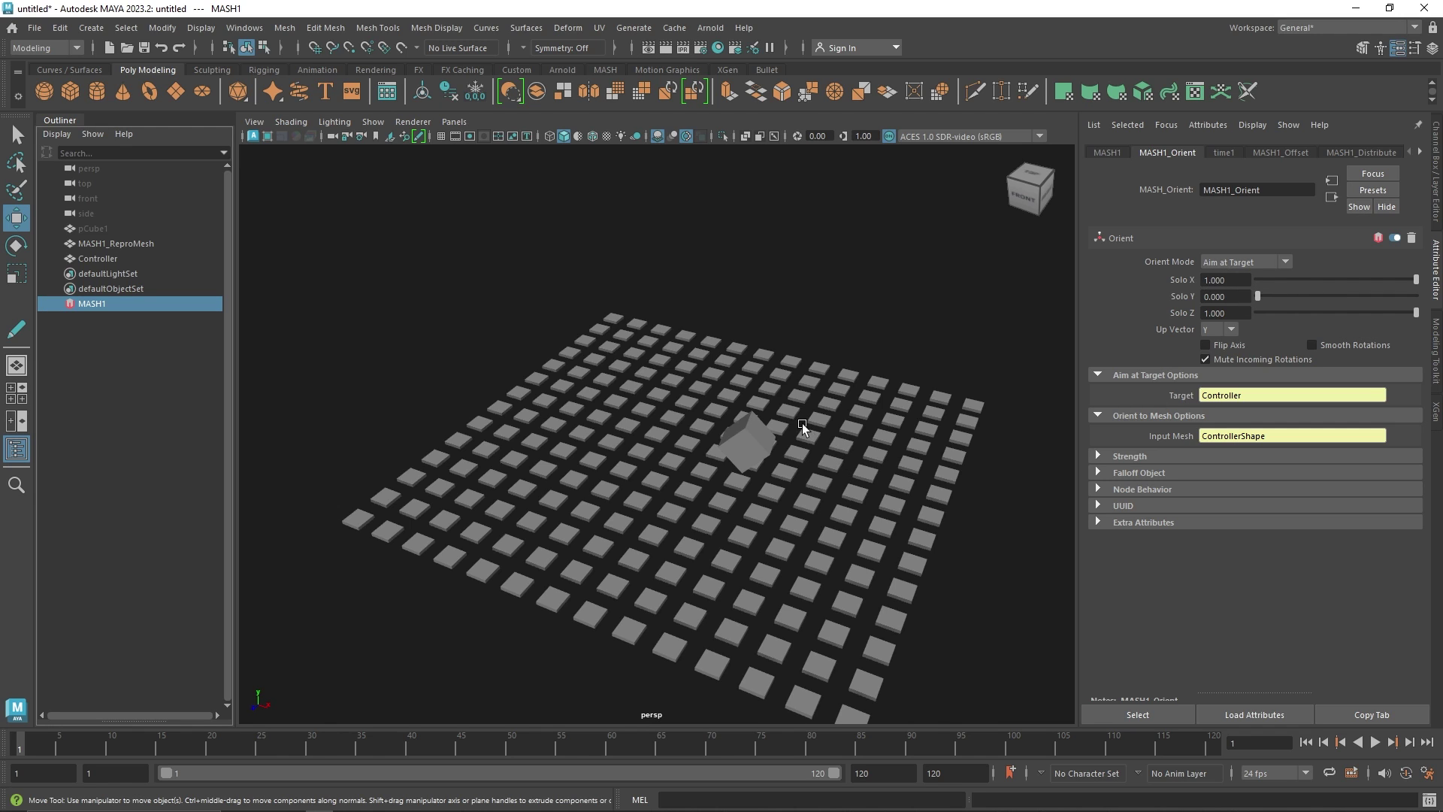
Step: Set the Orient node's Solo Z to 0 and Up Vector to X, and move the Controller cube over the tiles to test it
left_click(1260, 313)
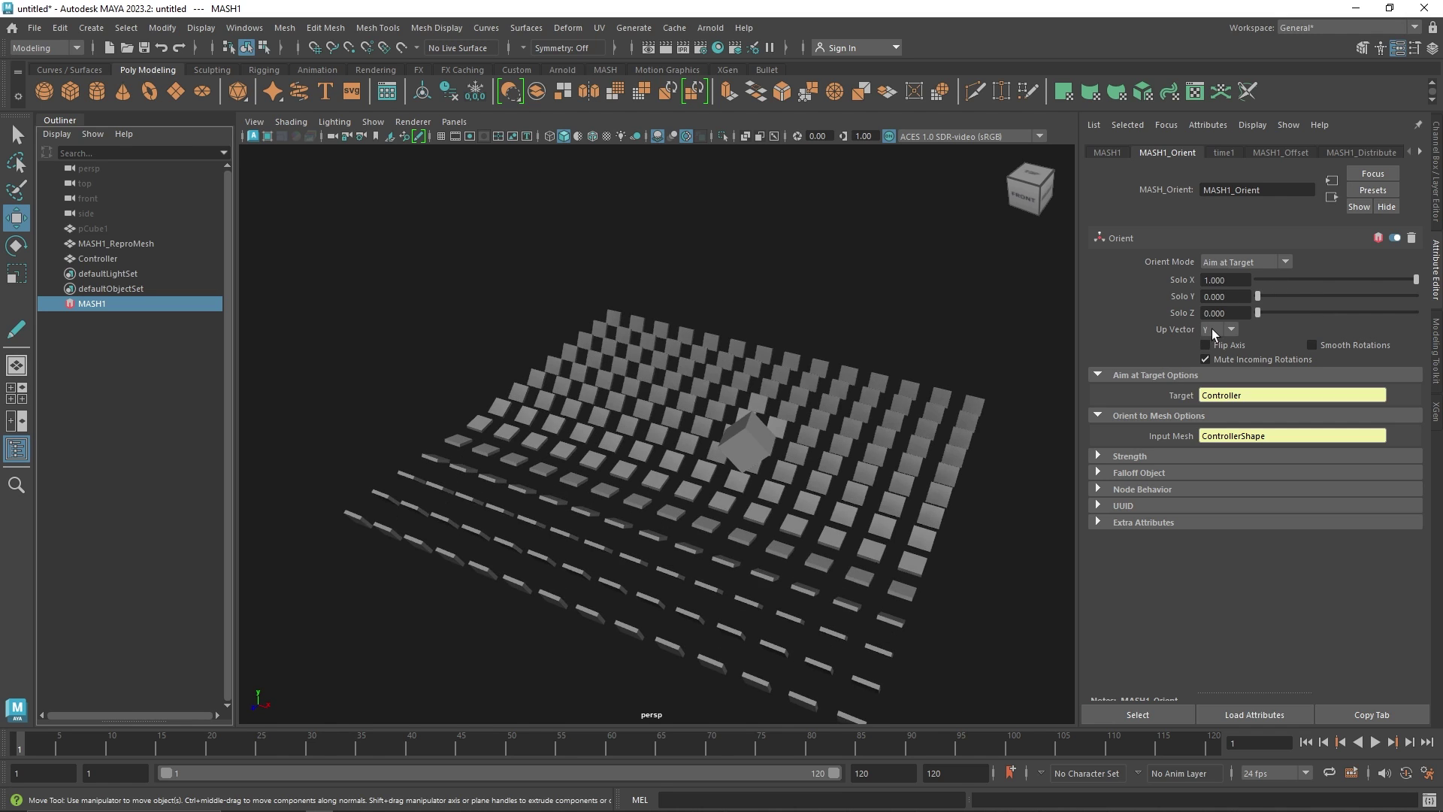
left_click(1213, 332)
left_click(1216, 348)
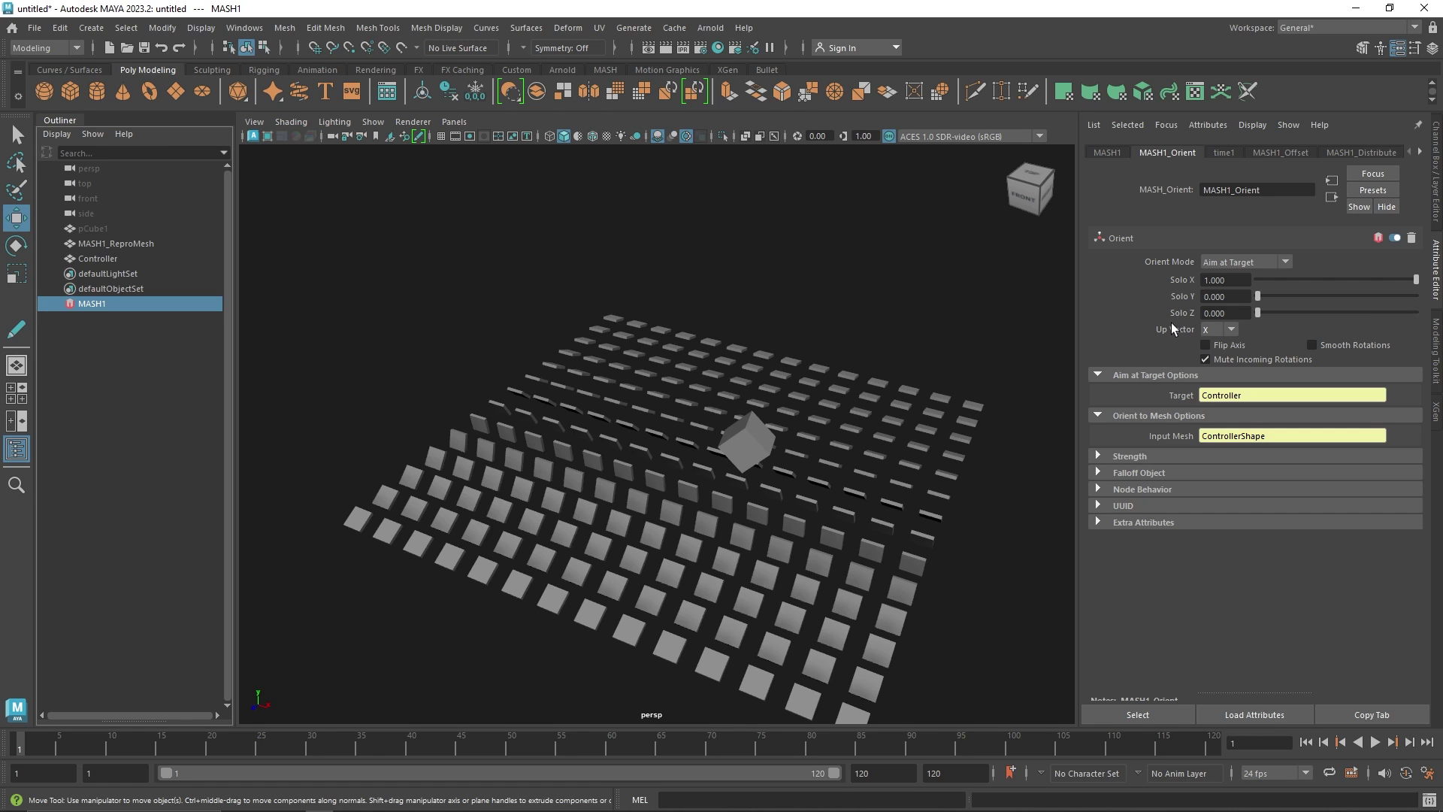
left_click(756, 445)
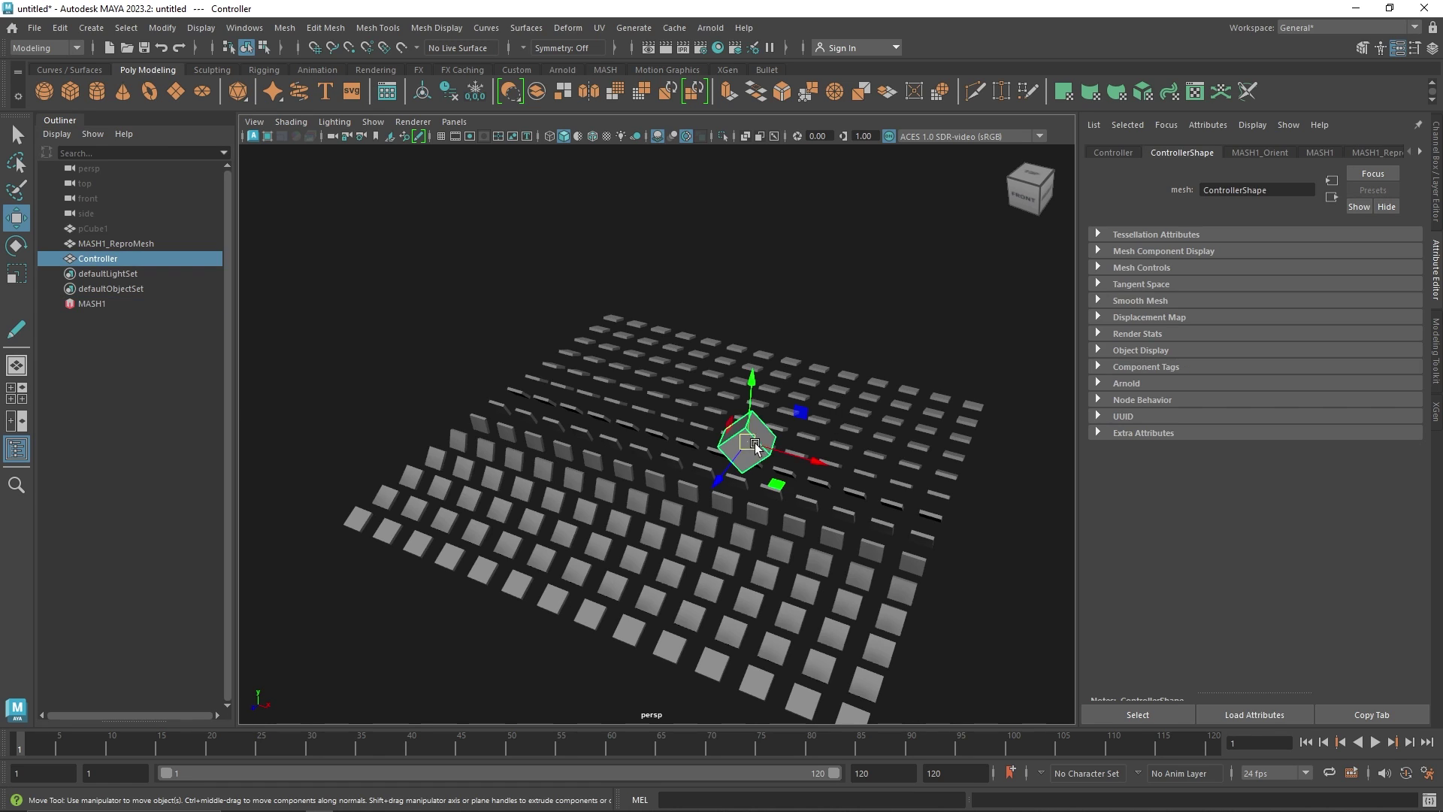
left_click_drag(763, 481, 703, 468)
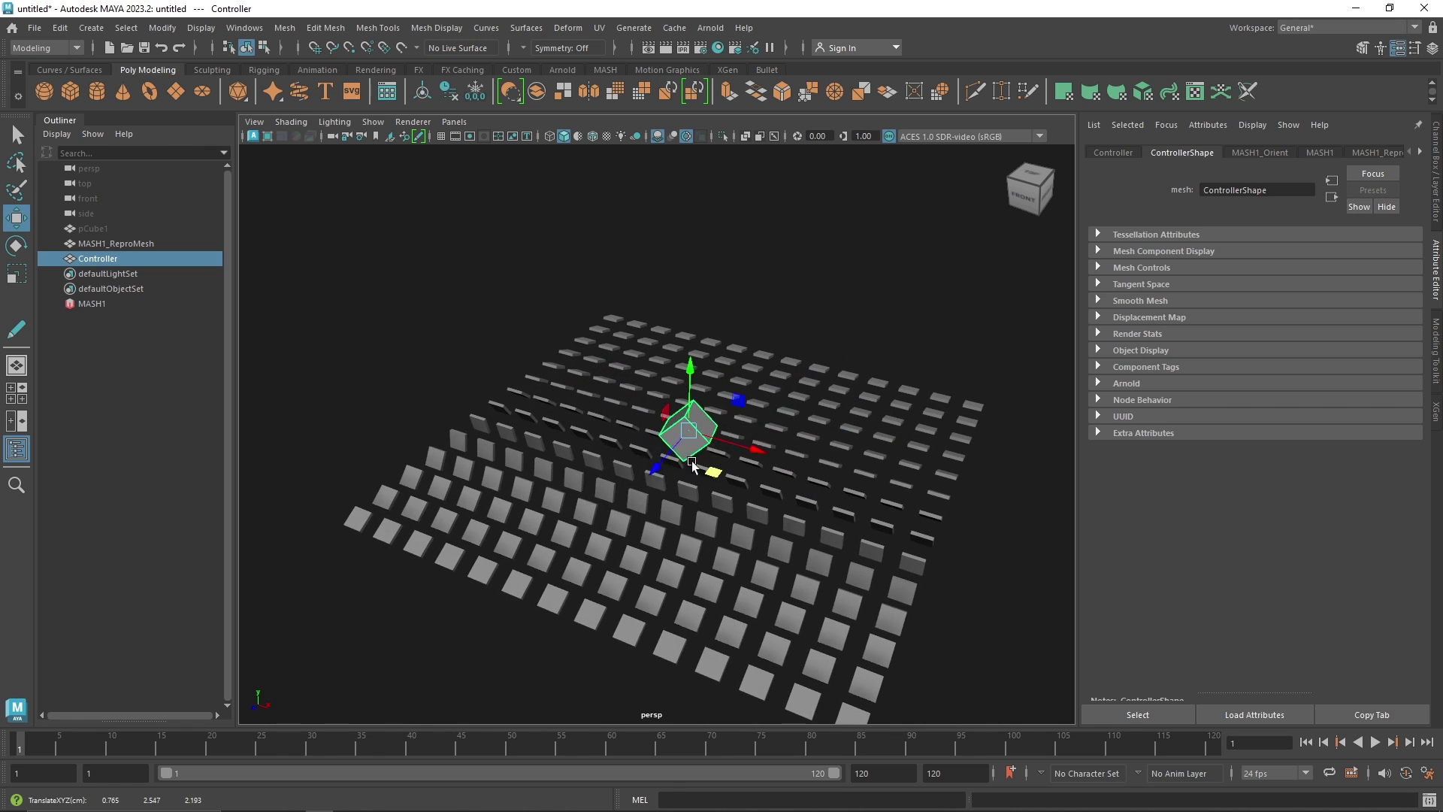
Step: Set the Orient node's Up Vector to Z, Solo X to 0 and Solo Z to 1, and move the Controller cube to test it
left_click(128, 303)
left_click(1223, 328)
left_click(1218, 380)
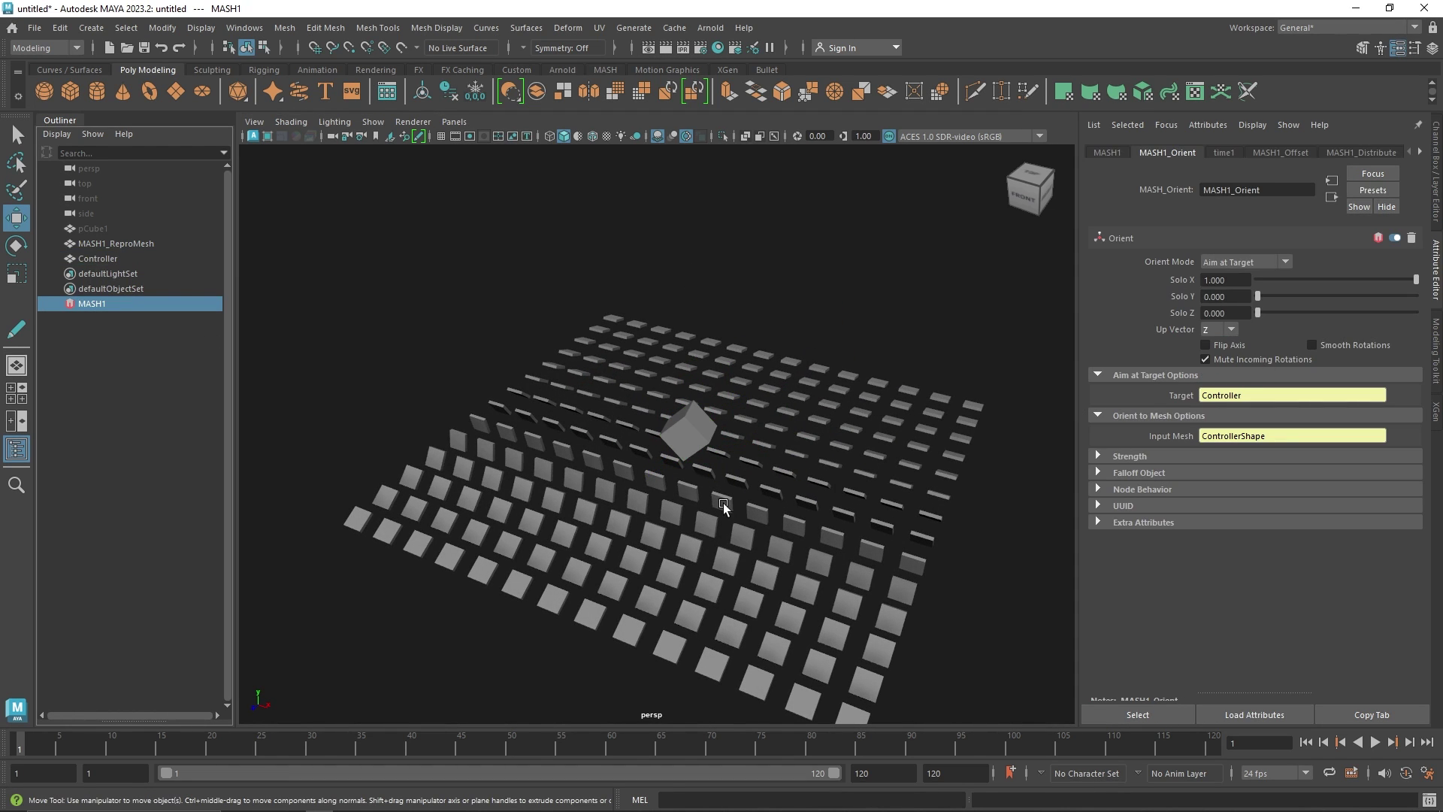
left_click_drag(724, 503, 800, 454, "alt")
left_click_drag(1273, 311, 1325, 286)
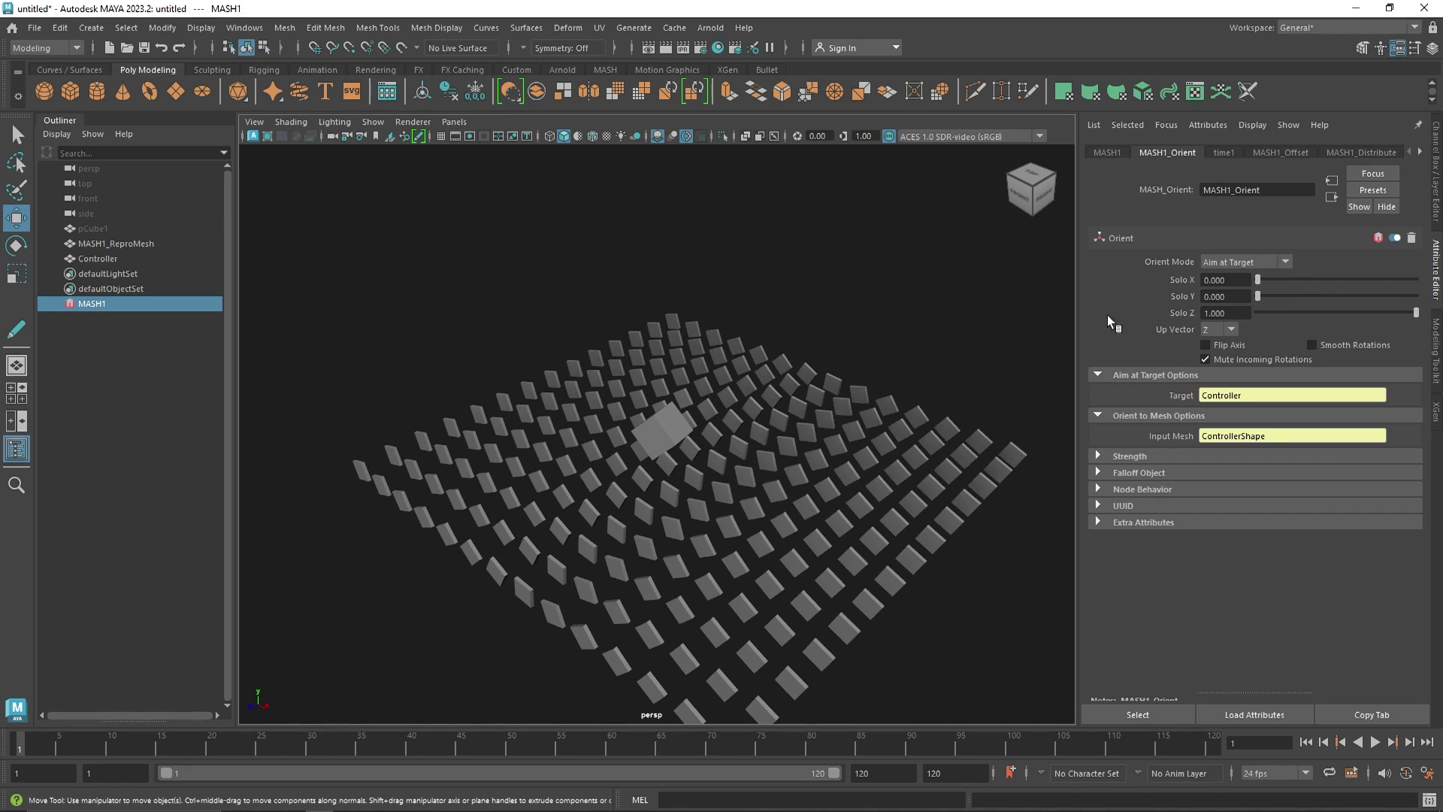
left_click(653, 424)
mouse_move(673, 468)
left_mouse_down()
mouse_move(924, 522)
mouse_move(663, 449)
mouse_move(710, 475)
mouse_move(680, 473)
left_mouse_up()
Step: Set the Orient node's Up Vector to Y, enable Smooth Rotations and move the Controller cube across the tiles to test it
left_click(92, 304)
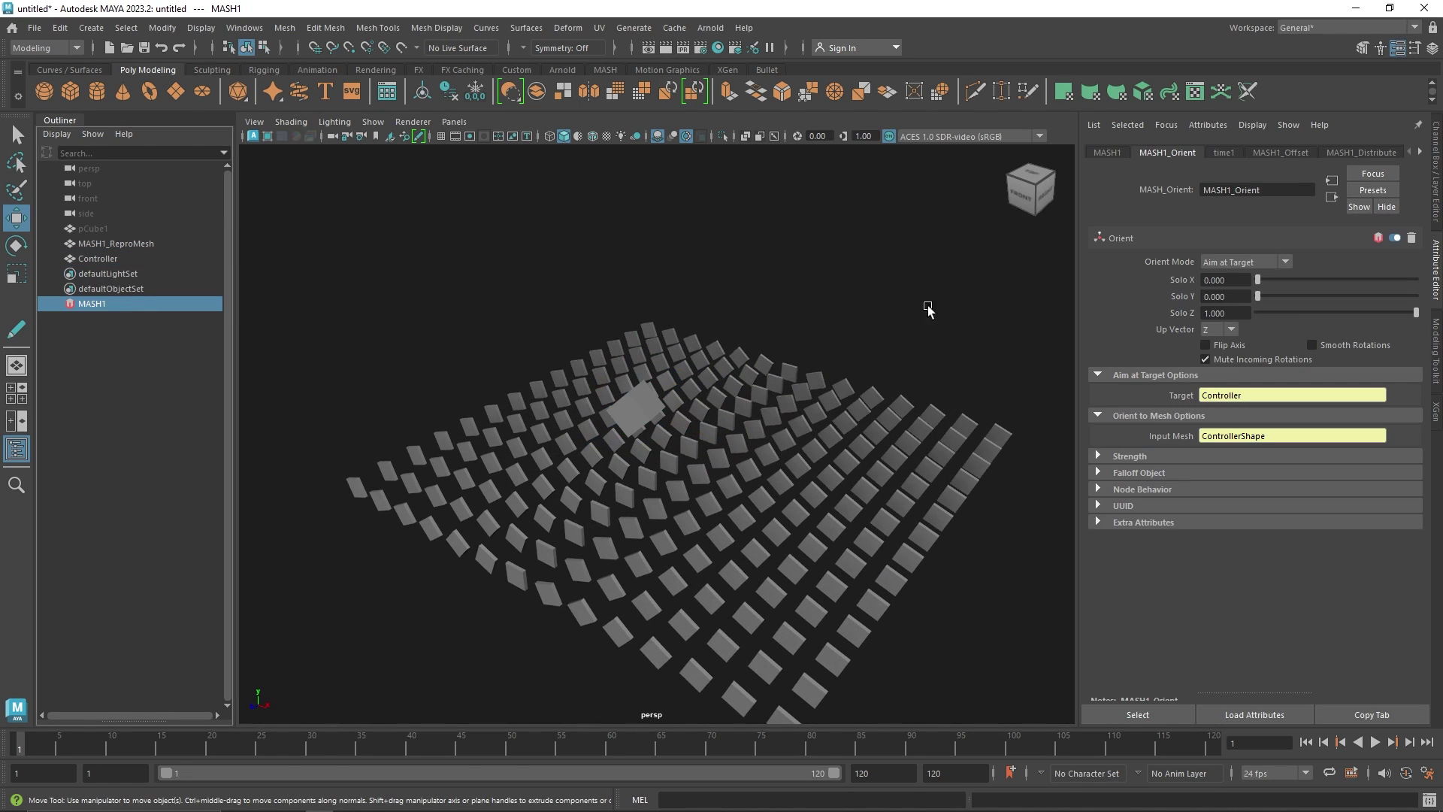
left_click(1210, 330)
left_click(1221, 361)
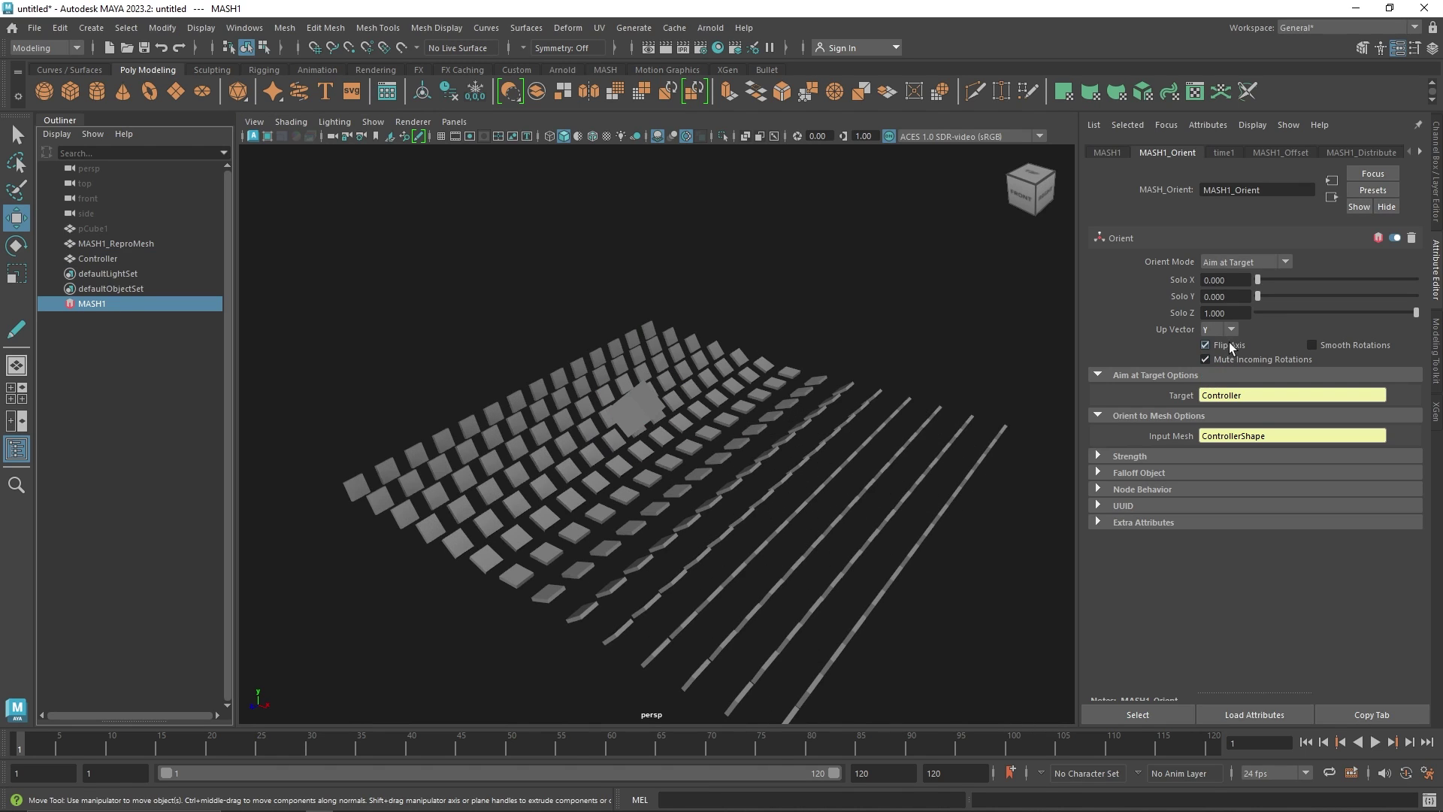
left_click(1346, 344)
left_click(622, 400)
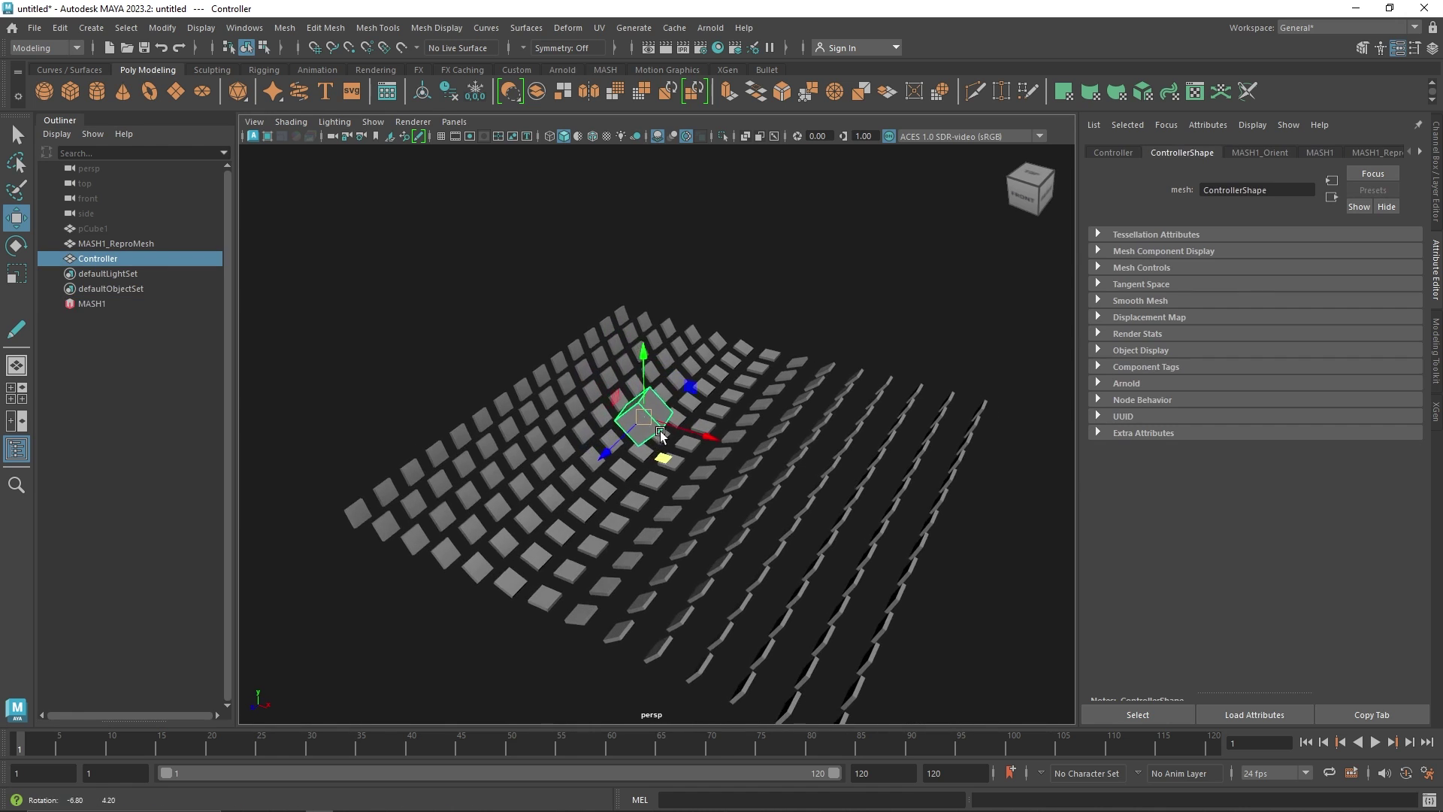
left_click_drag(660, 430, 764, 438)
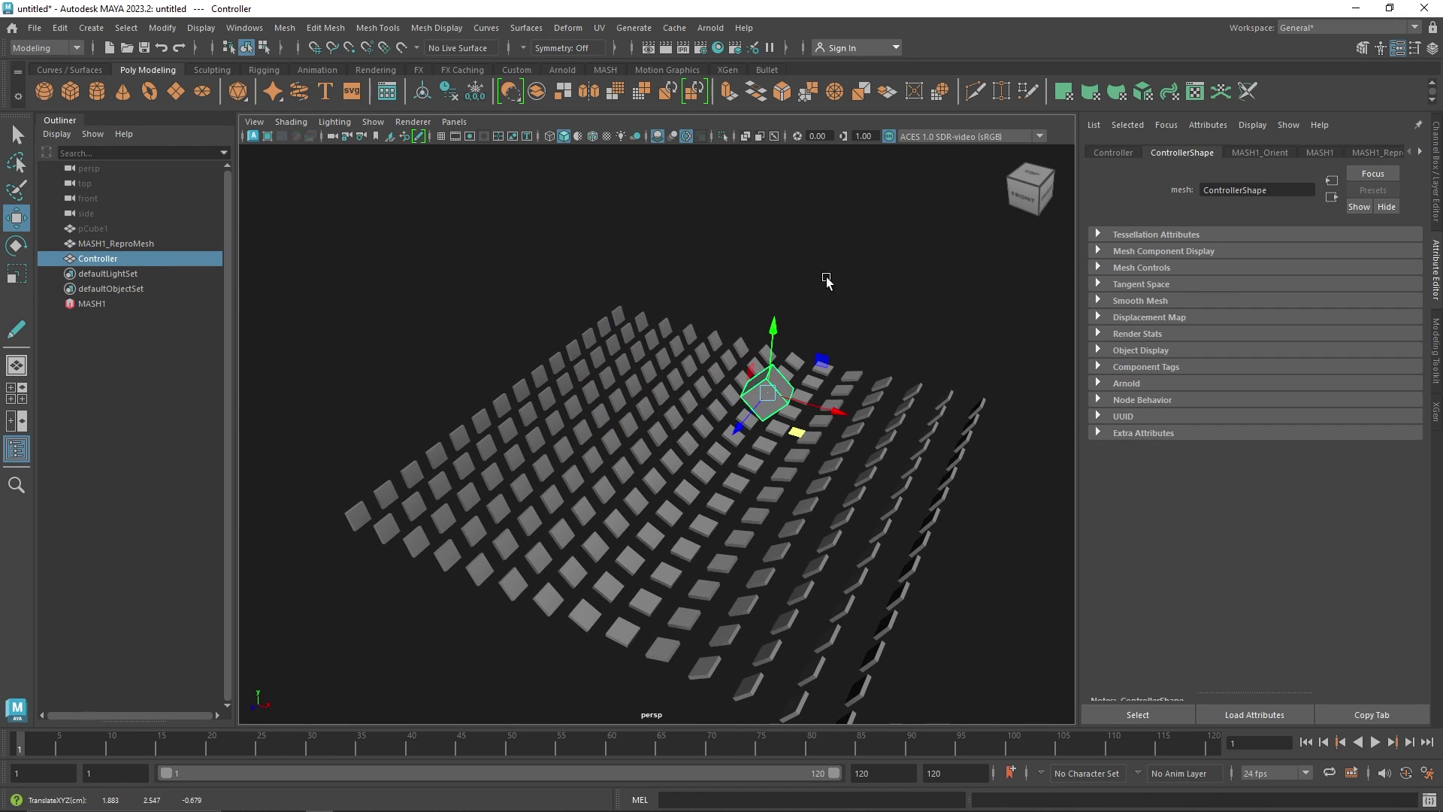
Step: Try varying the Strength and Random Strength values of the MASH1 Orient node
left_click(137, 304)
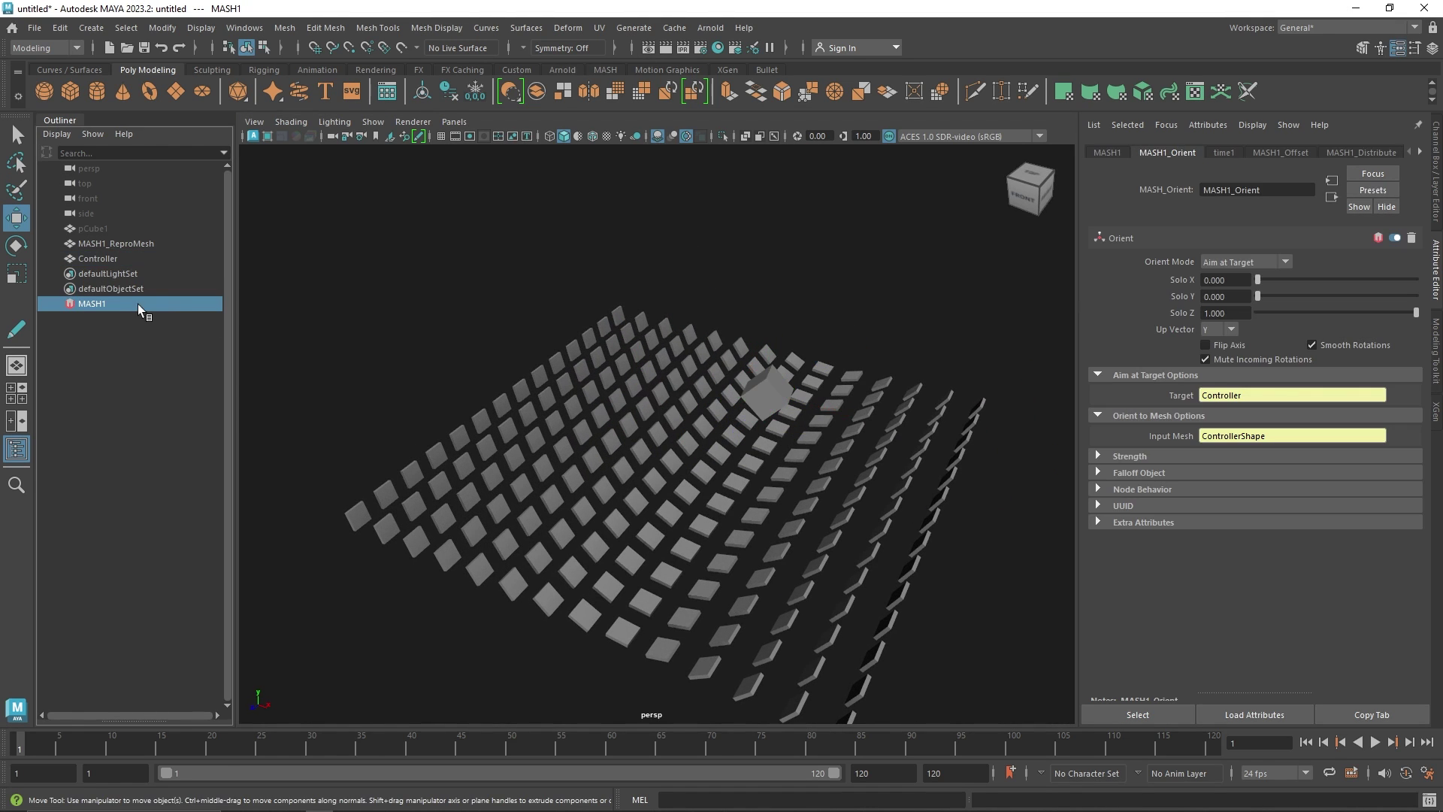
left_click(1129, 456)
left_click_drag(1338, 473, 1412, 490)
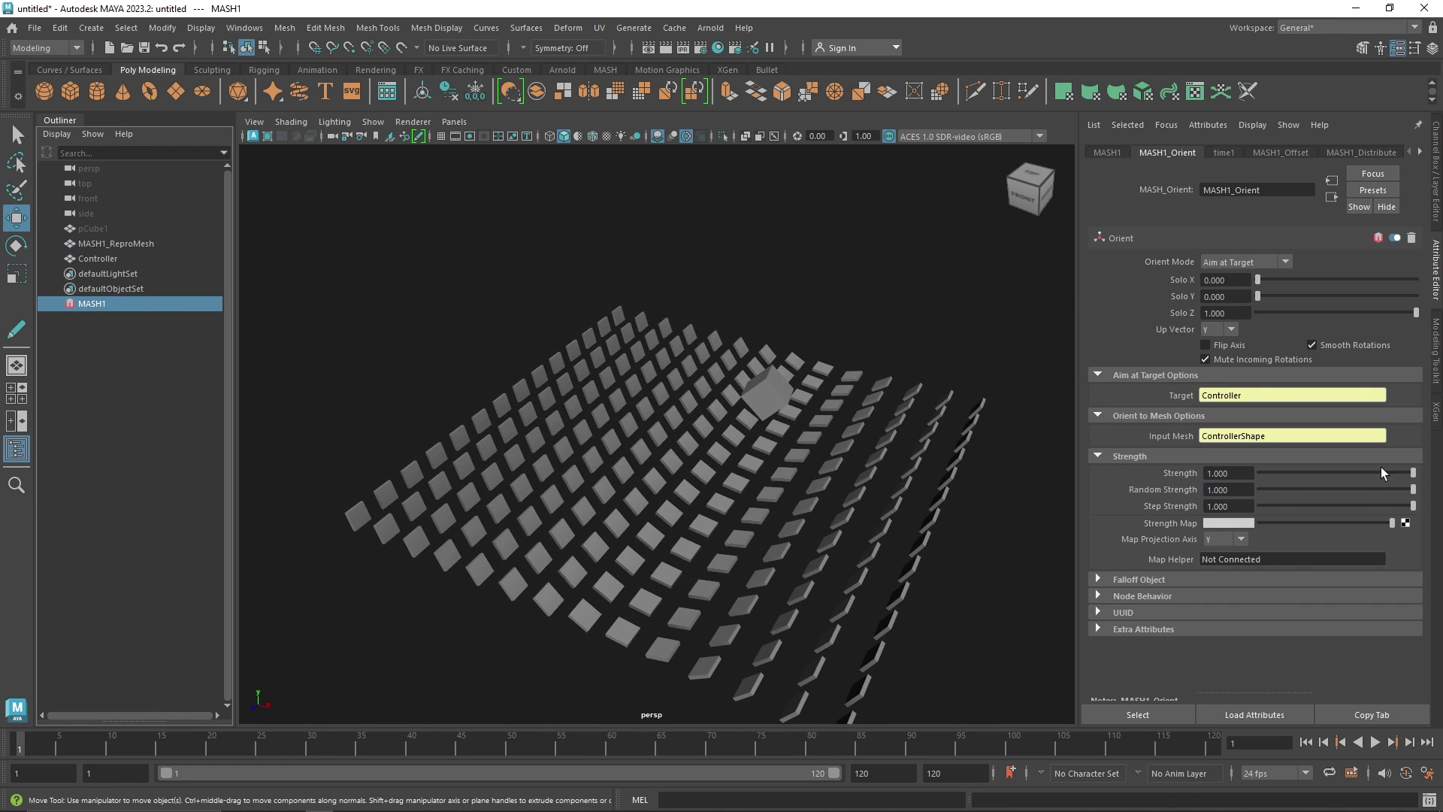
Step: Set the Orient node's Solo Z to 0 and lower the Controller cube into the middle of the grid
left_click(774, 391)
left_click(113, 304)
left_click(761, 391)
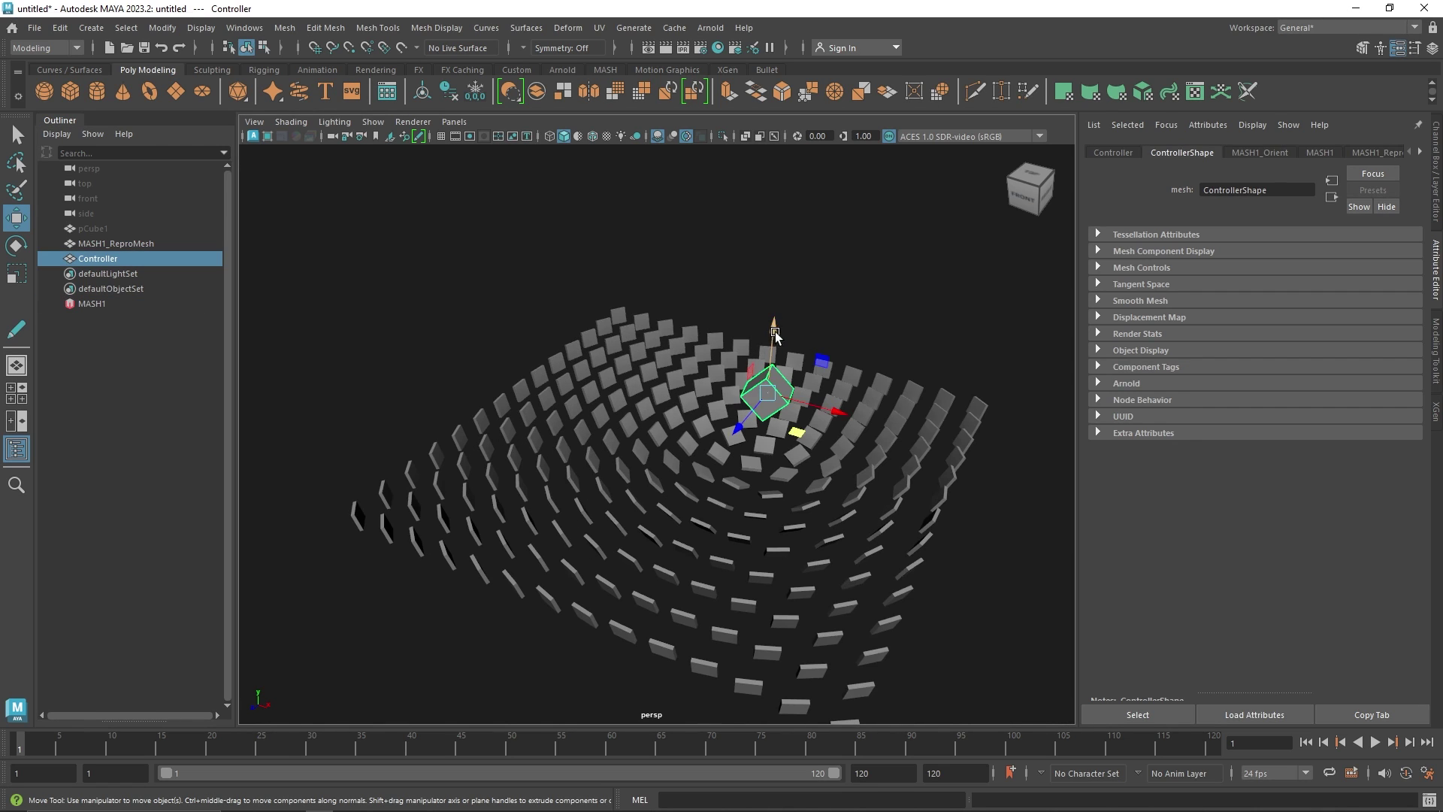
left_click_drag(775, 333, 751, 472)
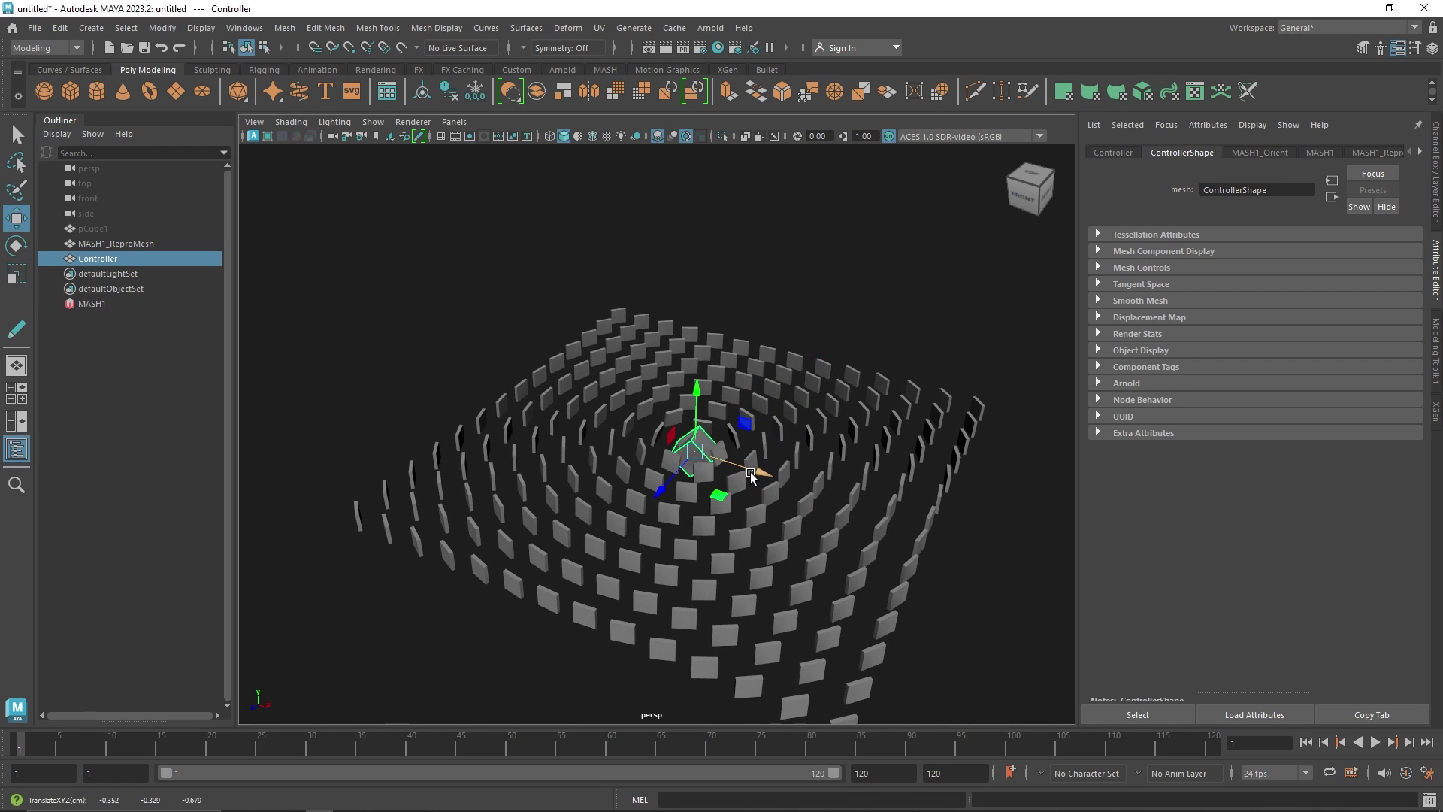
Step: Test the Orient node's strength settings with the Controller cube in the middle of the grid, and restore full strength
left_click(1278, 150)
mouse_move(1413, 473)
left_mouse_down()
mouse_move(1270, 475)
mouse_move(1397, 487)
mouse_move(1260, 502)
mouse_move(1391, 510)
mouse_move(1315, 513)
mouse_move(1418, 492)
left_mouse_up()
left_click(1301, 456)
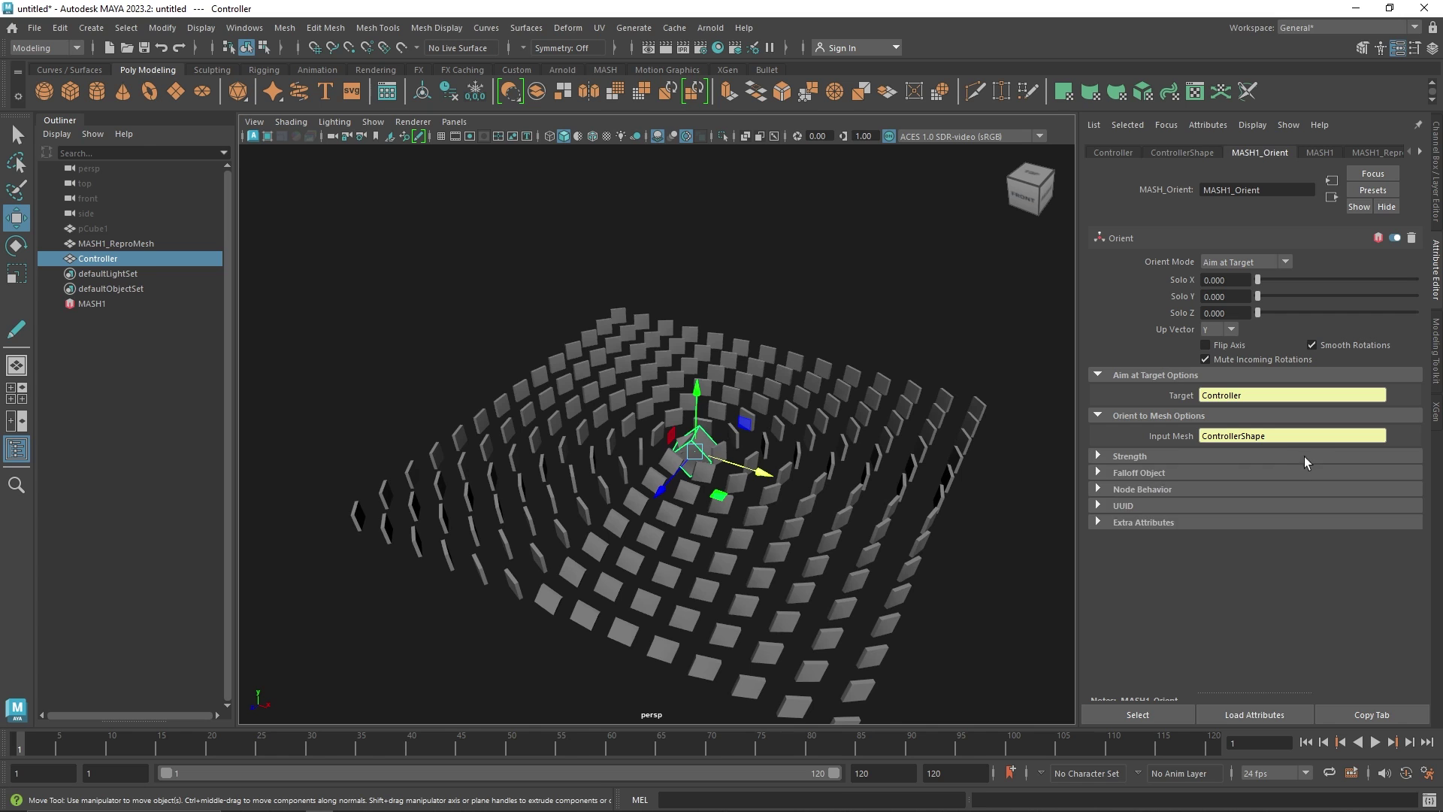
left_click(1305, 458)
left_click(1315, 459)
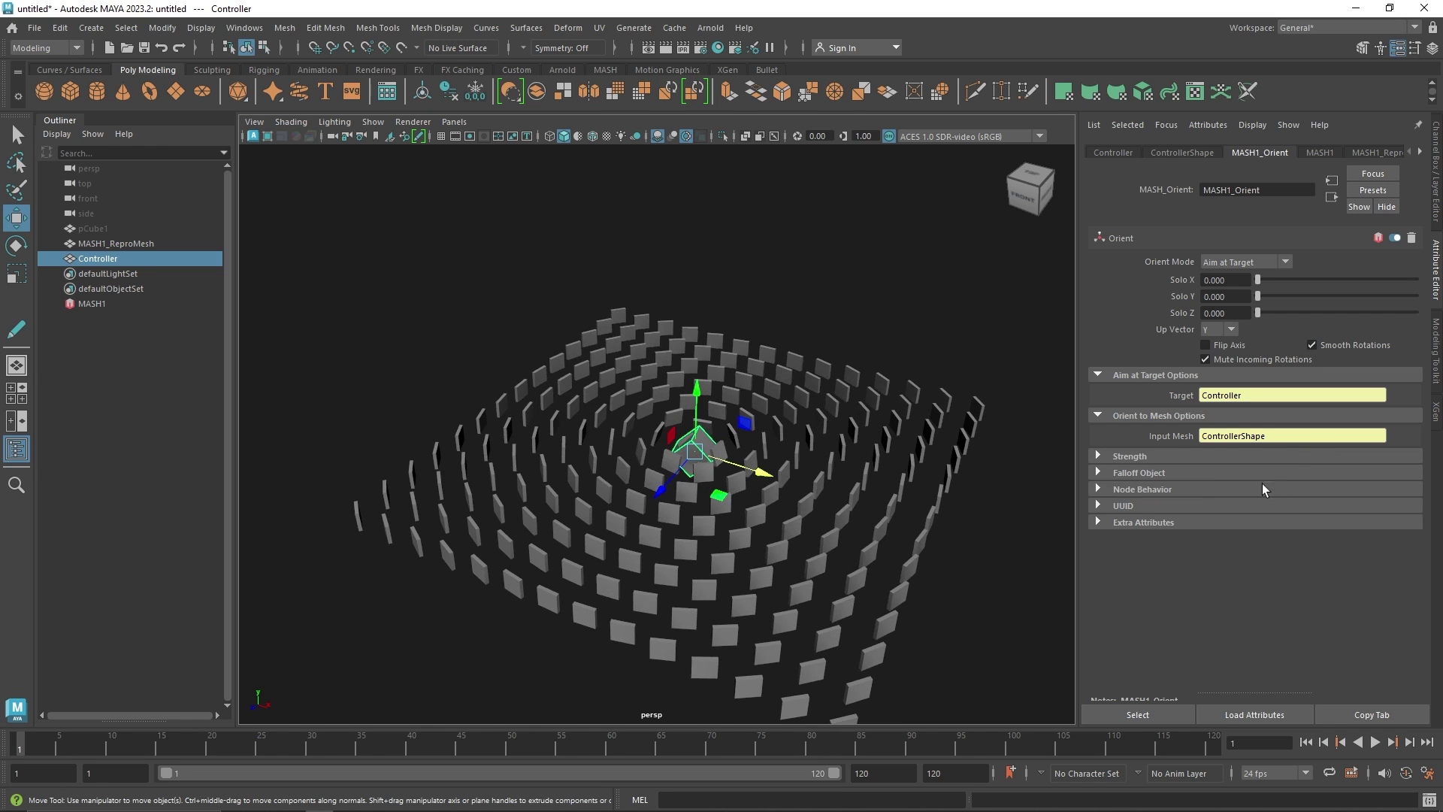
Step: Create a falloff object for the Orient node and move it about 2.1 cm along X
left_click(1206, 473)
left_click(1216, 512)
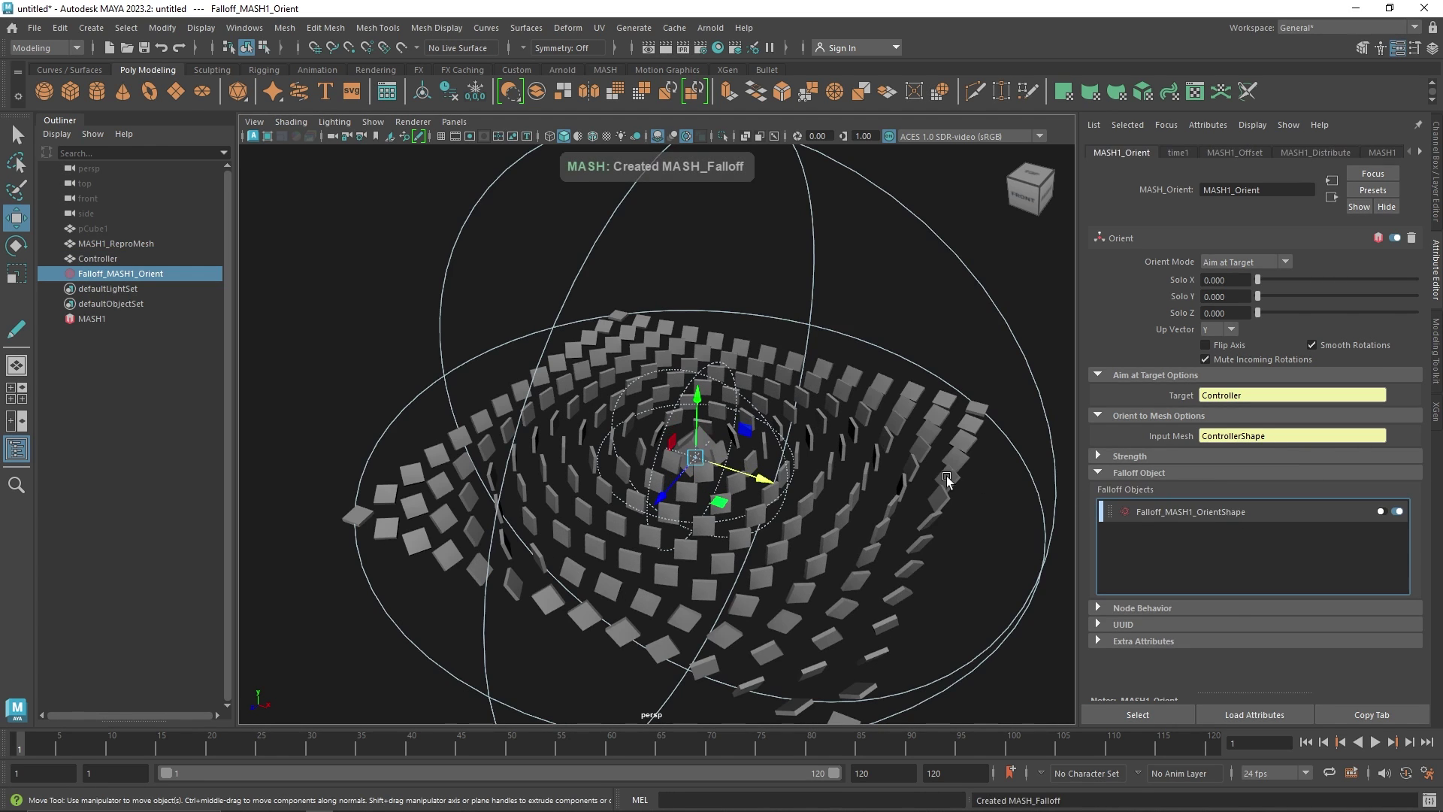
left_click_drag(765, 476, 842, 489)
Step: Break the falloff object's connection to the Orient node and delete it from the scene
right_click(1195, 511)
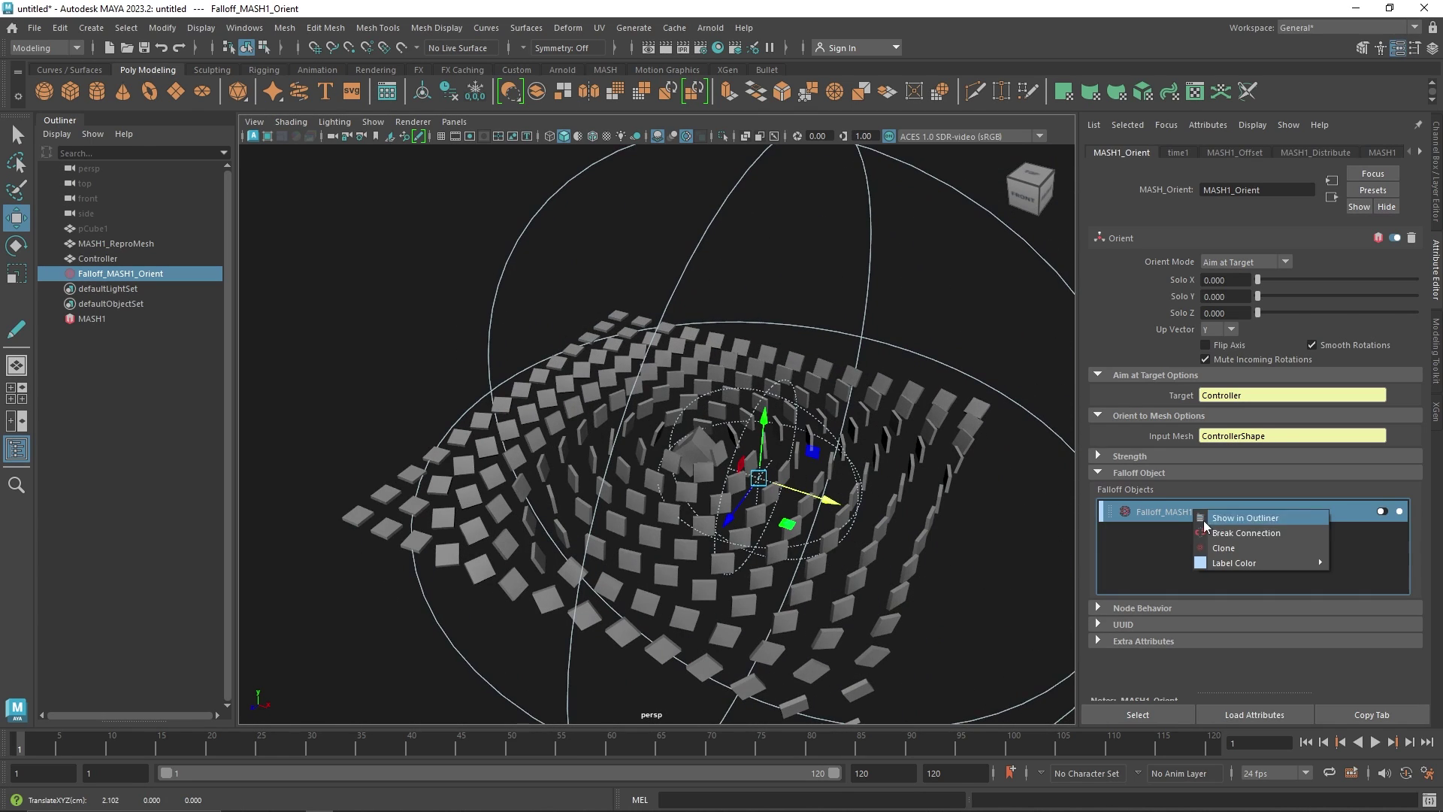
left_click(1224, 533)
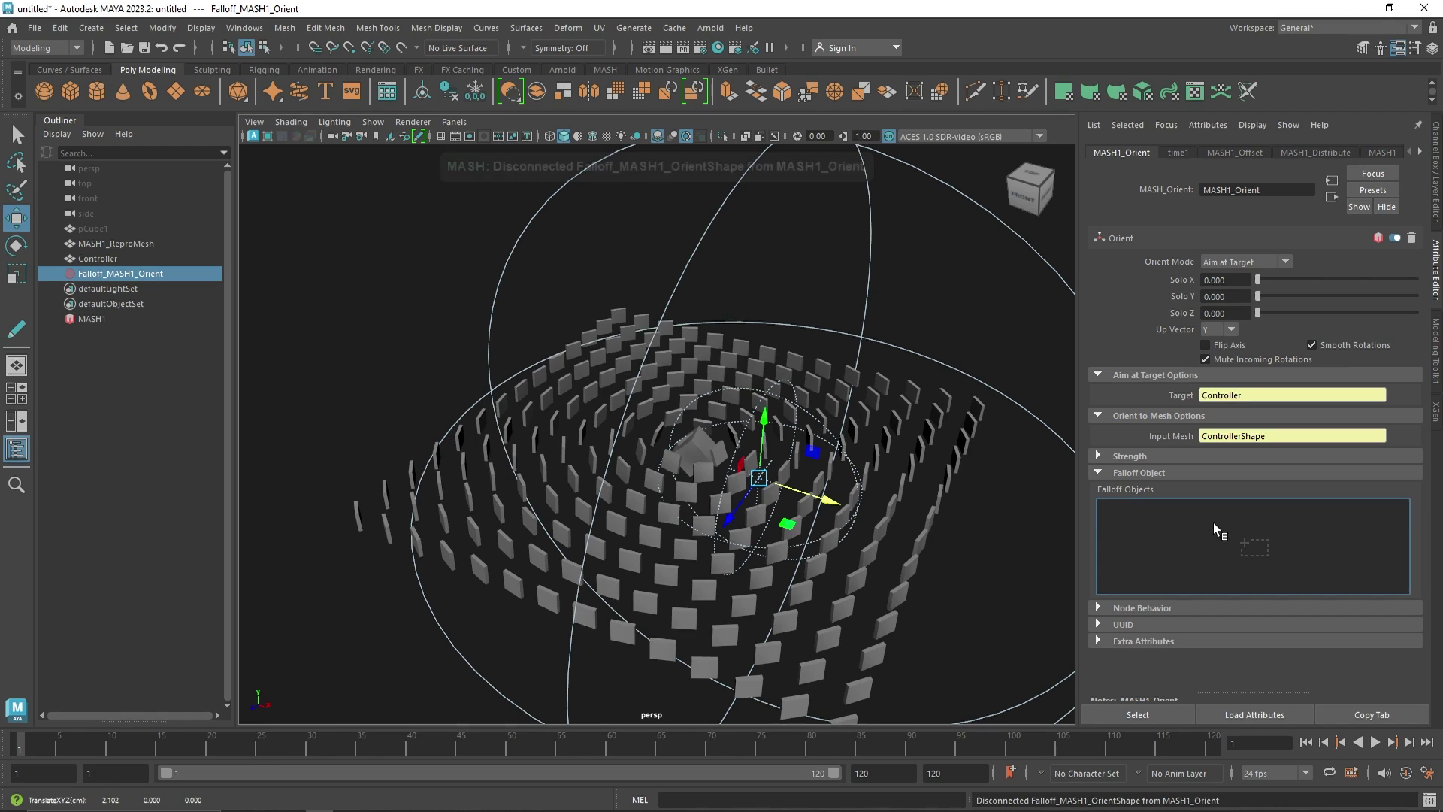
left_click(130, 275)
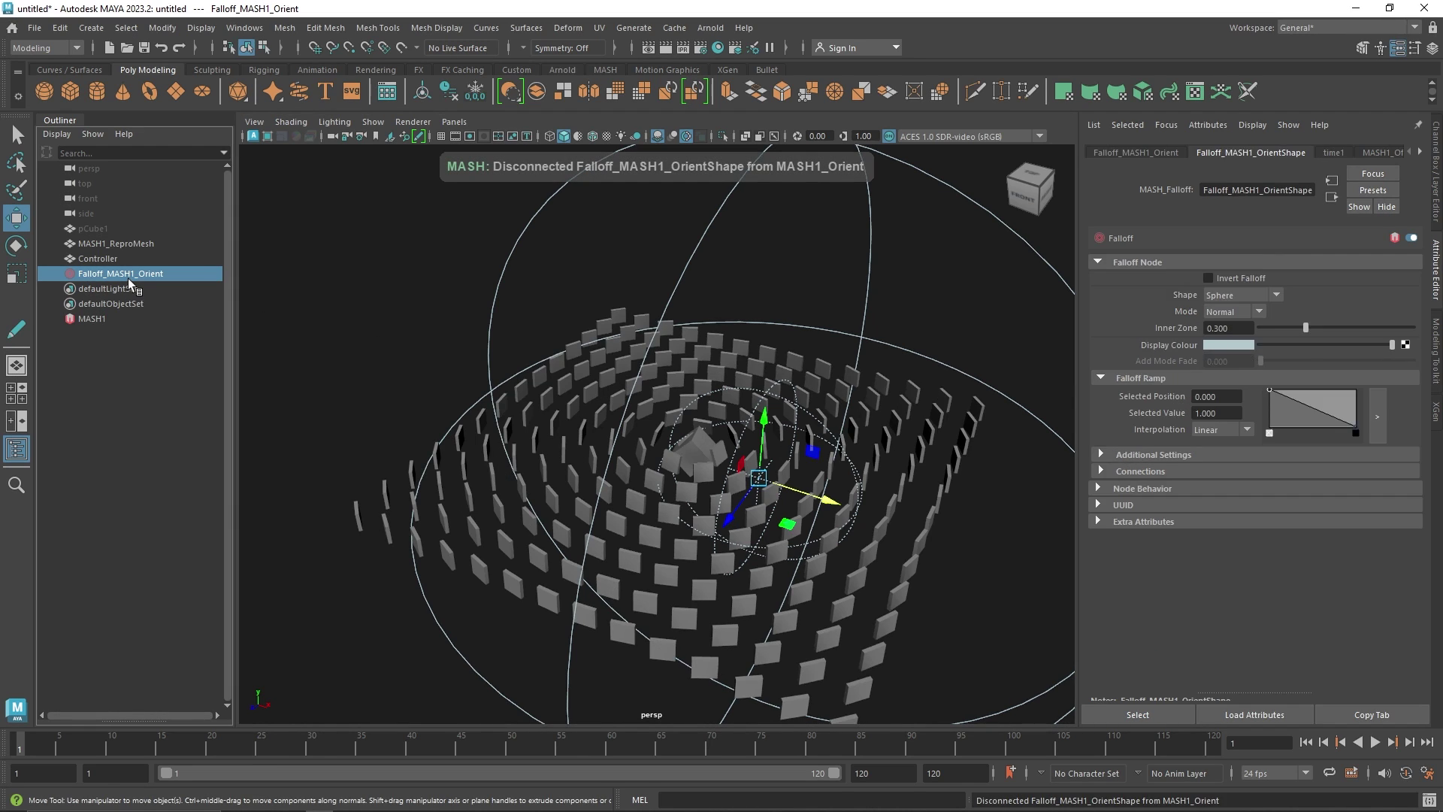
key("Delete")
Step: Try toggling Mute Incoming Rotations on the MASH1 network's Orient node
left_click(91, 303)
left_click(1205, 358)
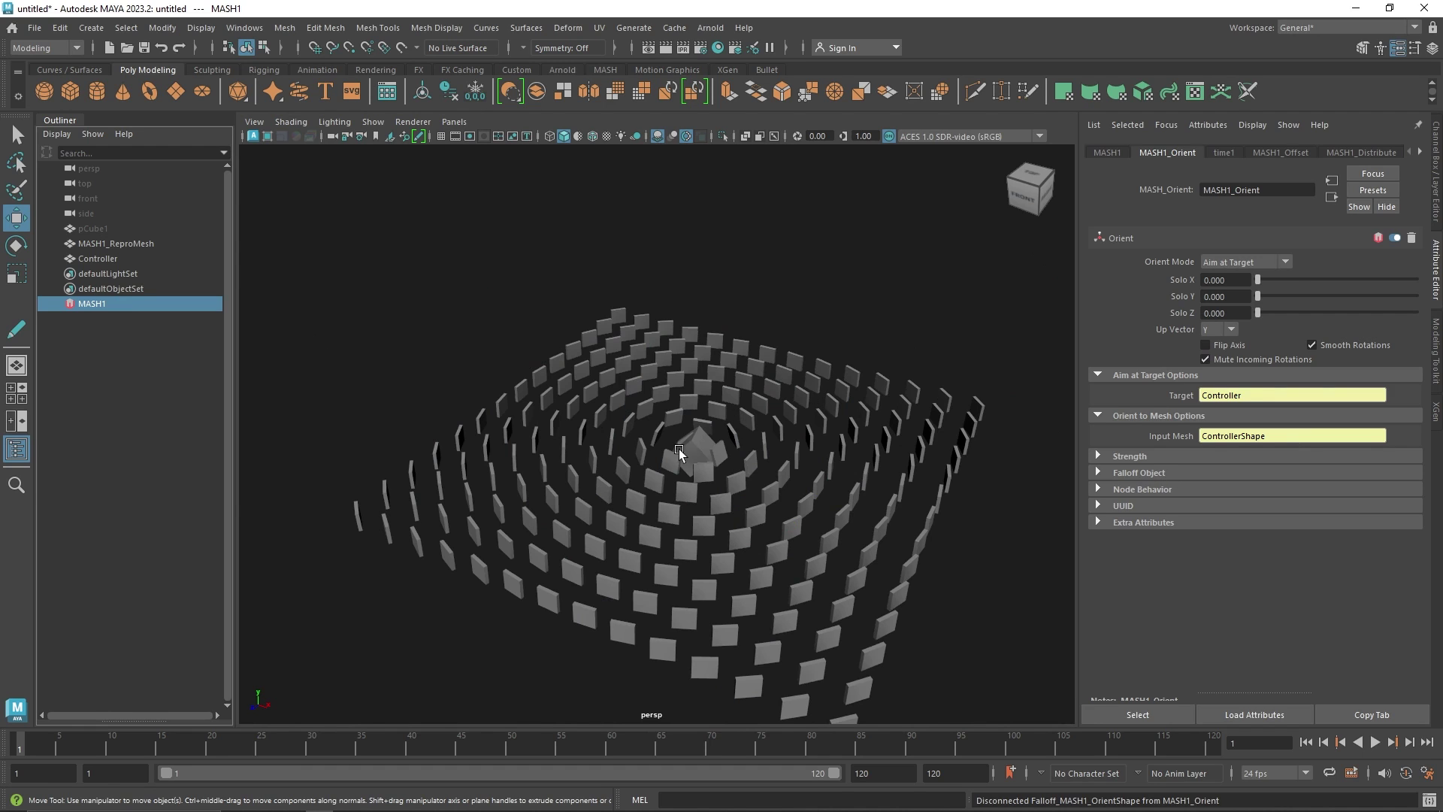
left_click(110, 260)
left_click(1433, 197)
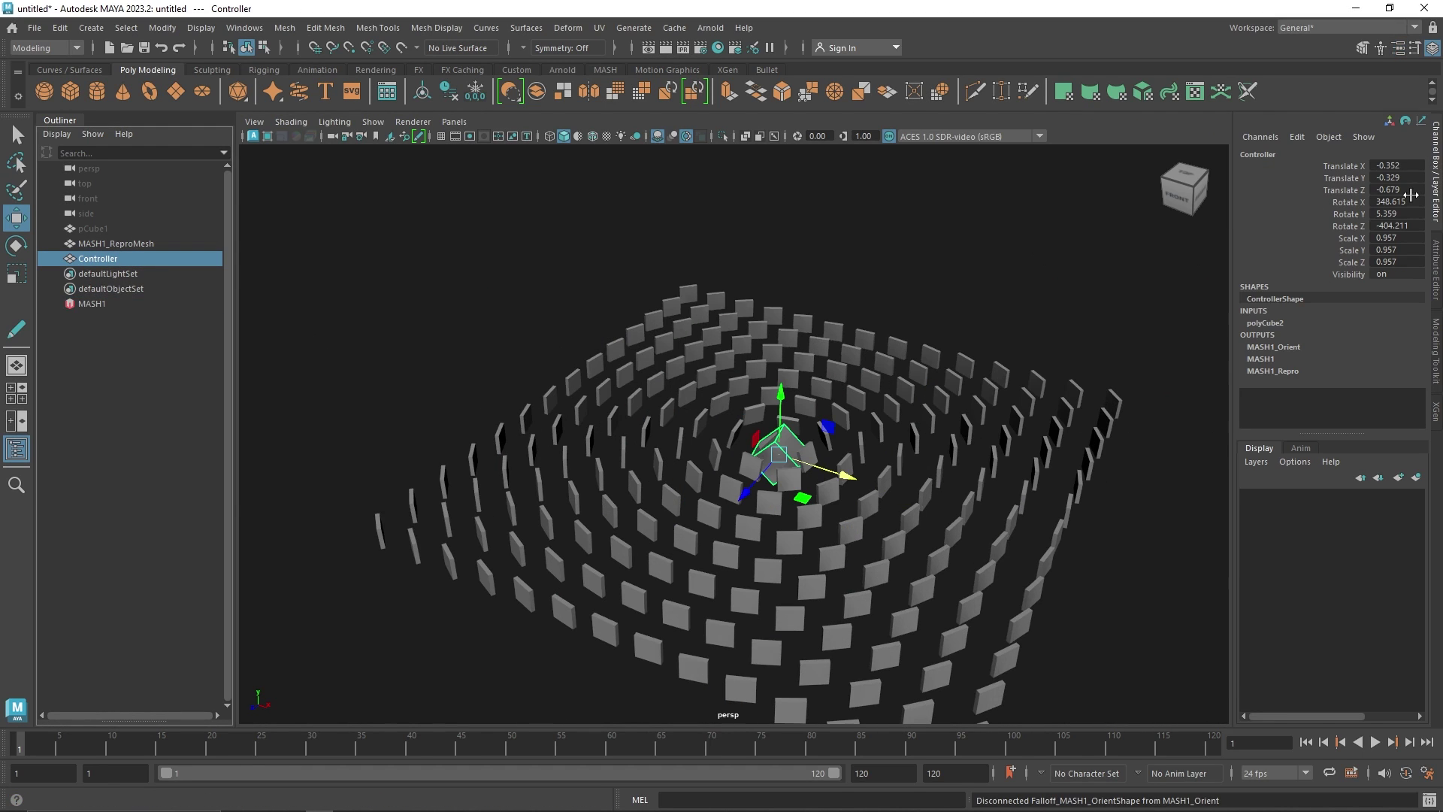
left_click(1400, 189)
type("11")
left_click(1393, 164)
left_click(1397, 177)
type("00")
left_click(722, 402)
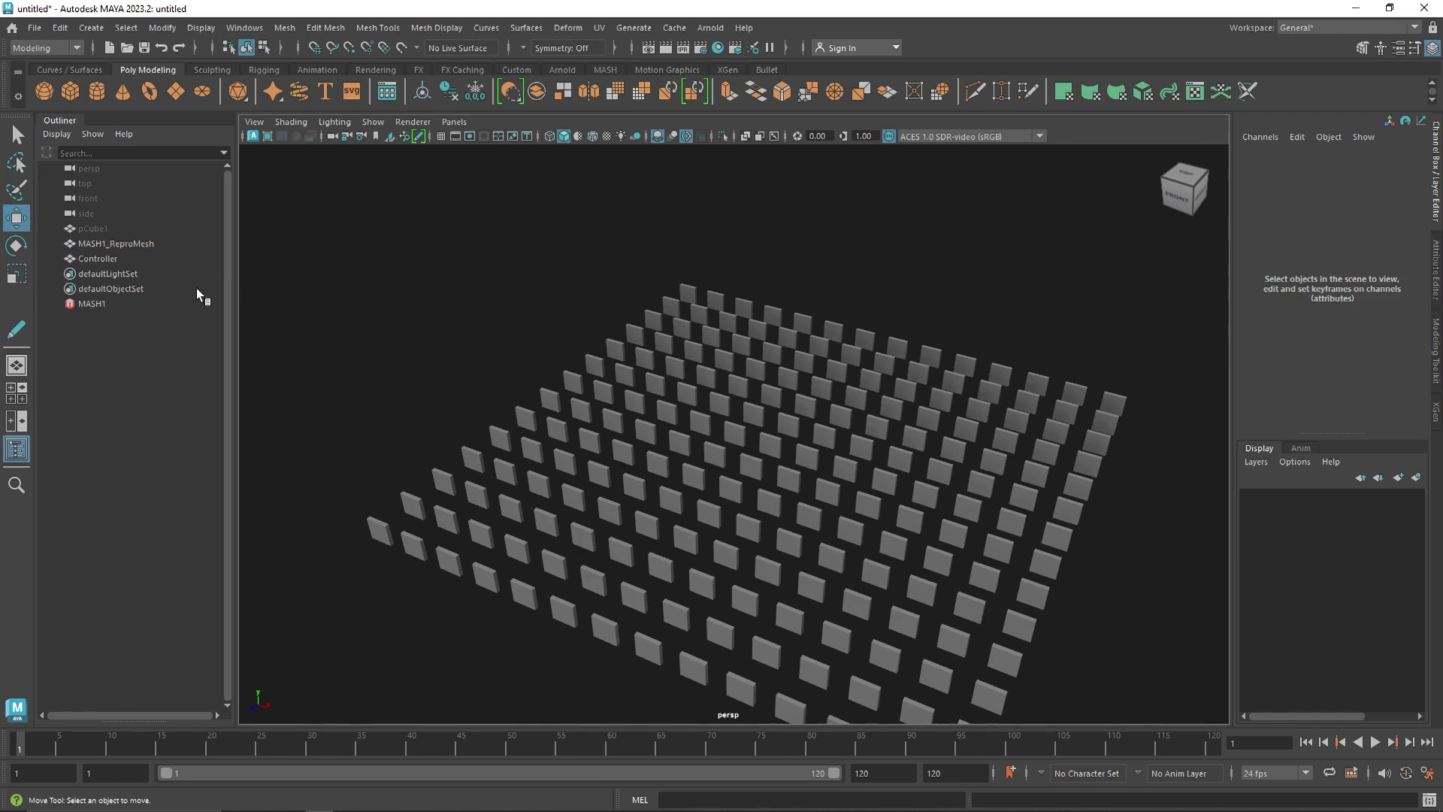
Step: Set the Controller cube's Translate X, Y and Z to 0 in its transform attributes
left_click(106, 261)
left_click(1436, 350)
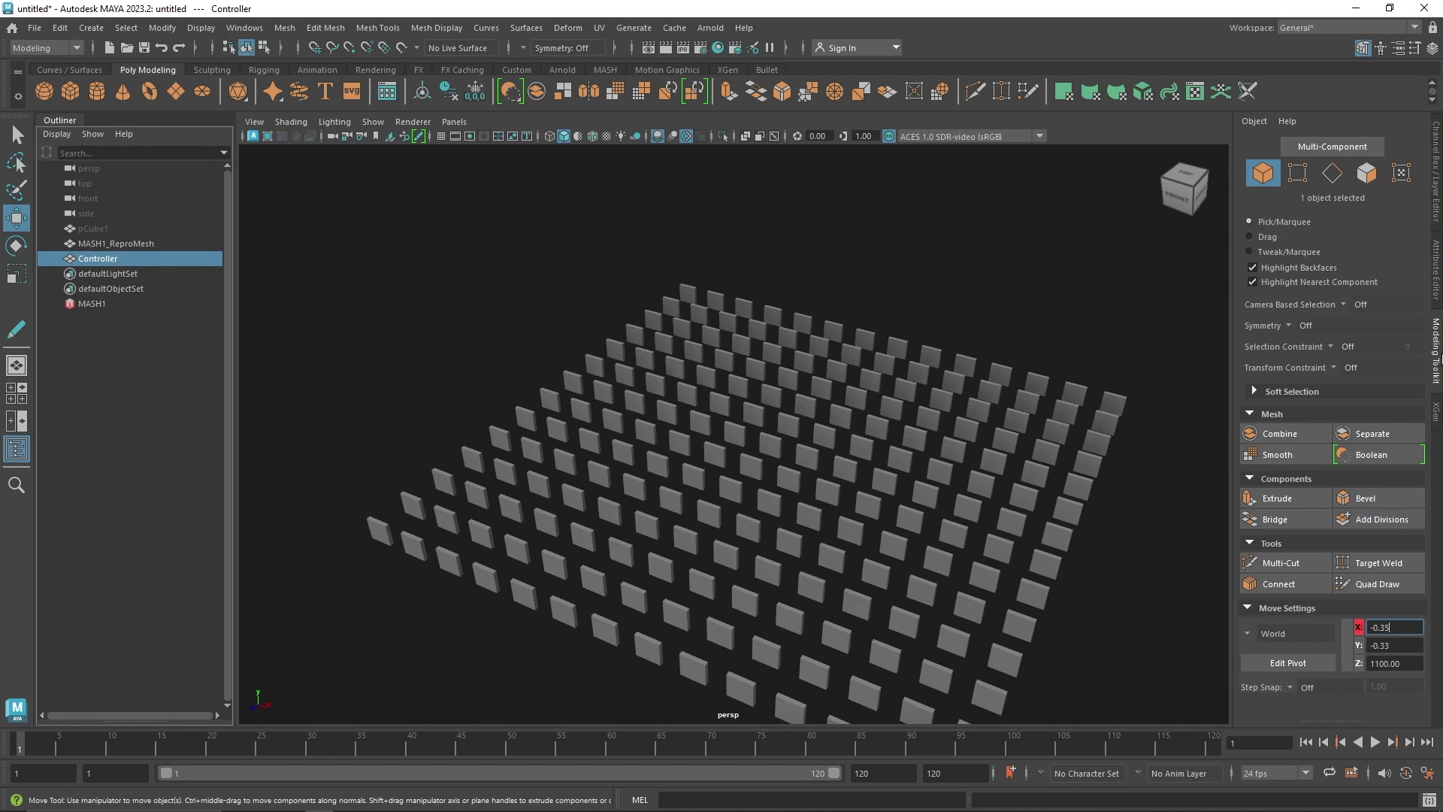
left_click(1436, 349)
left_click(1436, 282)
left_click(1113, 152)
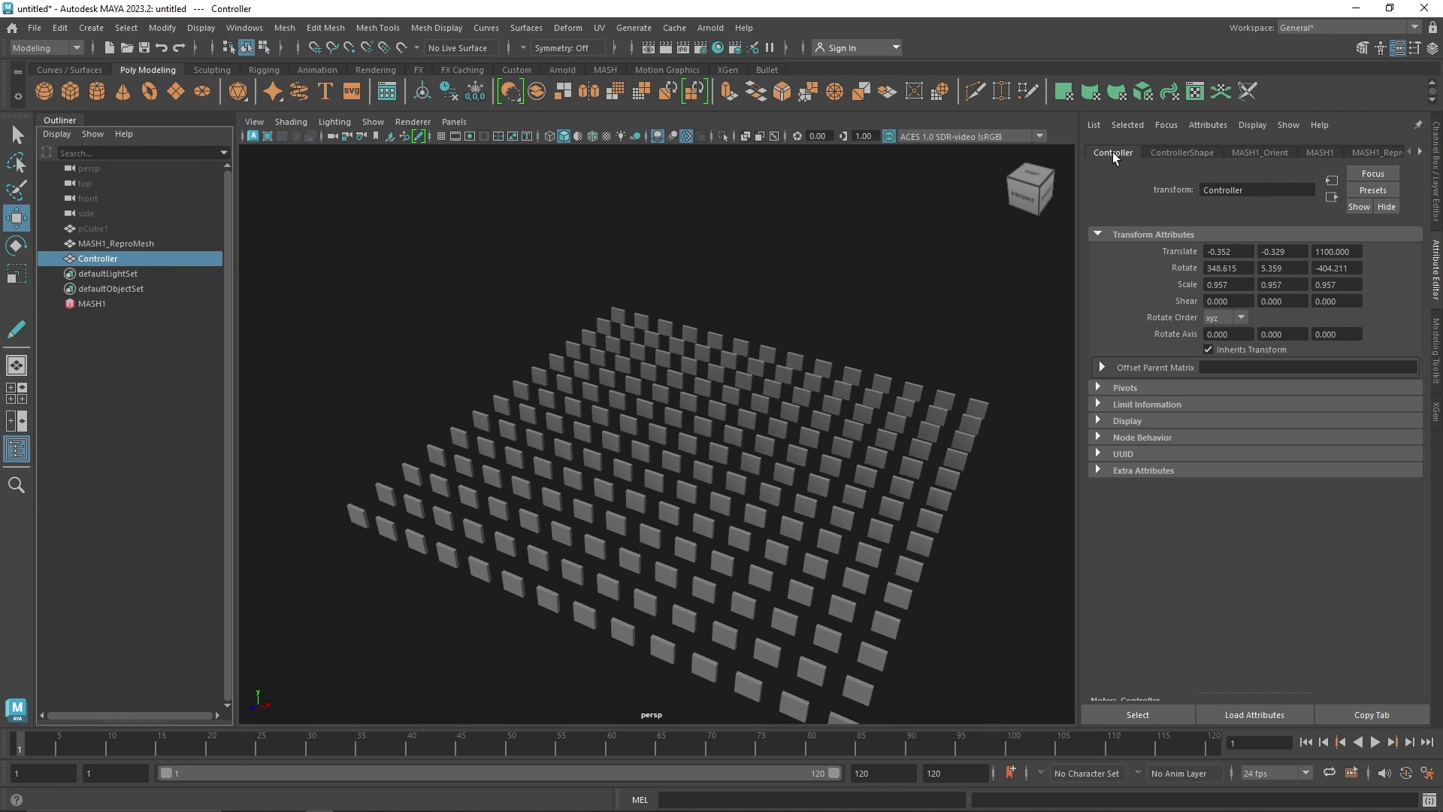
left_click_drag(1287, 252, 1269, 255)
type("0")
key("Tab")
type("0")
left_click(1303, 269)
Step: Set the Controller cube's Scale X, Y and Z to 1
left_click_drag(1230, 302, 1213, 300)
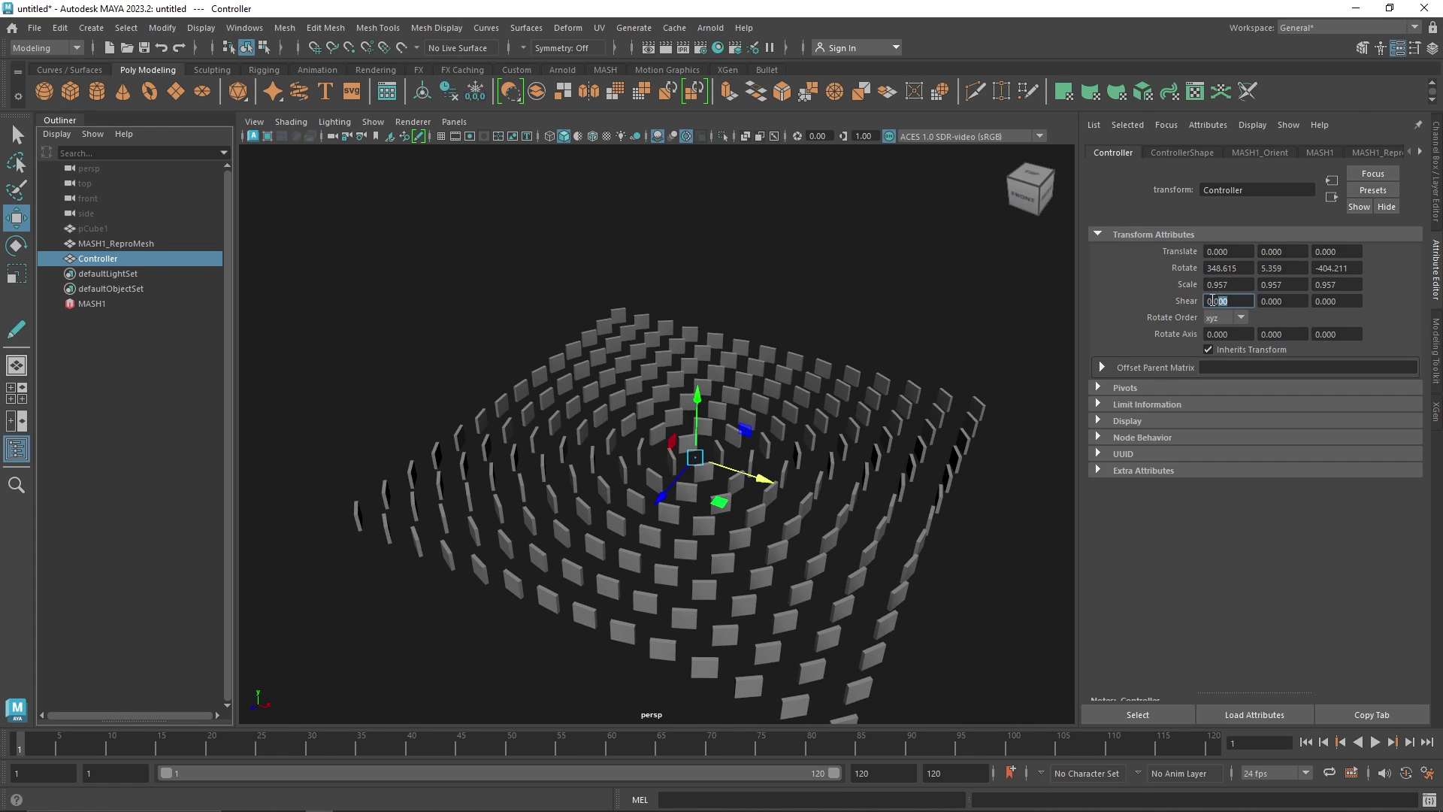
left_click(1233, 285)
type("1")
key("Tab")
type("1")
key("Tab")
type("1")
Step: Set the Controller cube's Rotate X, Y and Z to 0 in its transform attributes
left_click(1279, 269)
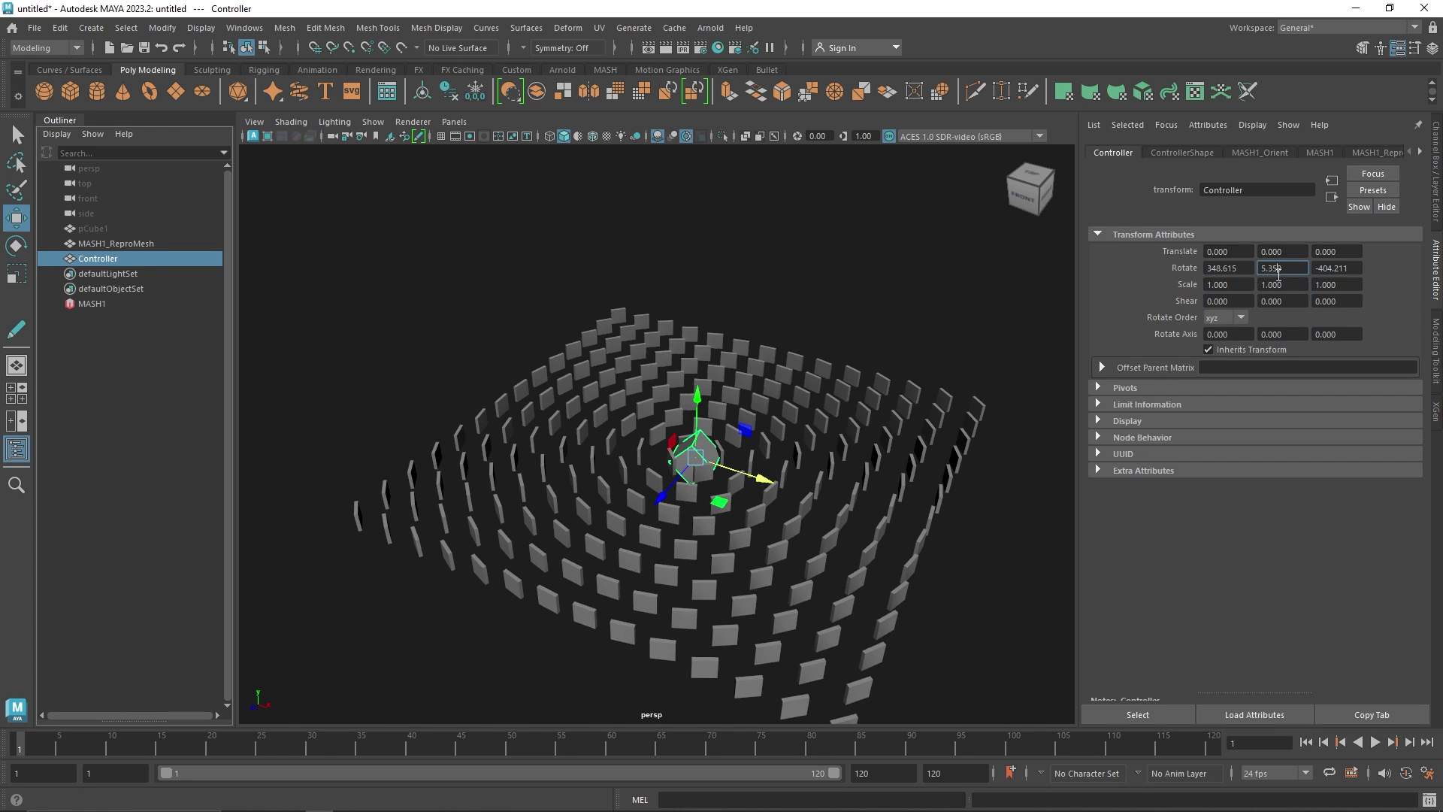
left_click_drag(1353, 269, 1269, 268)
type("0")
left_click(1223, 268)
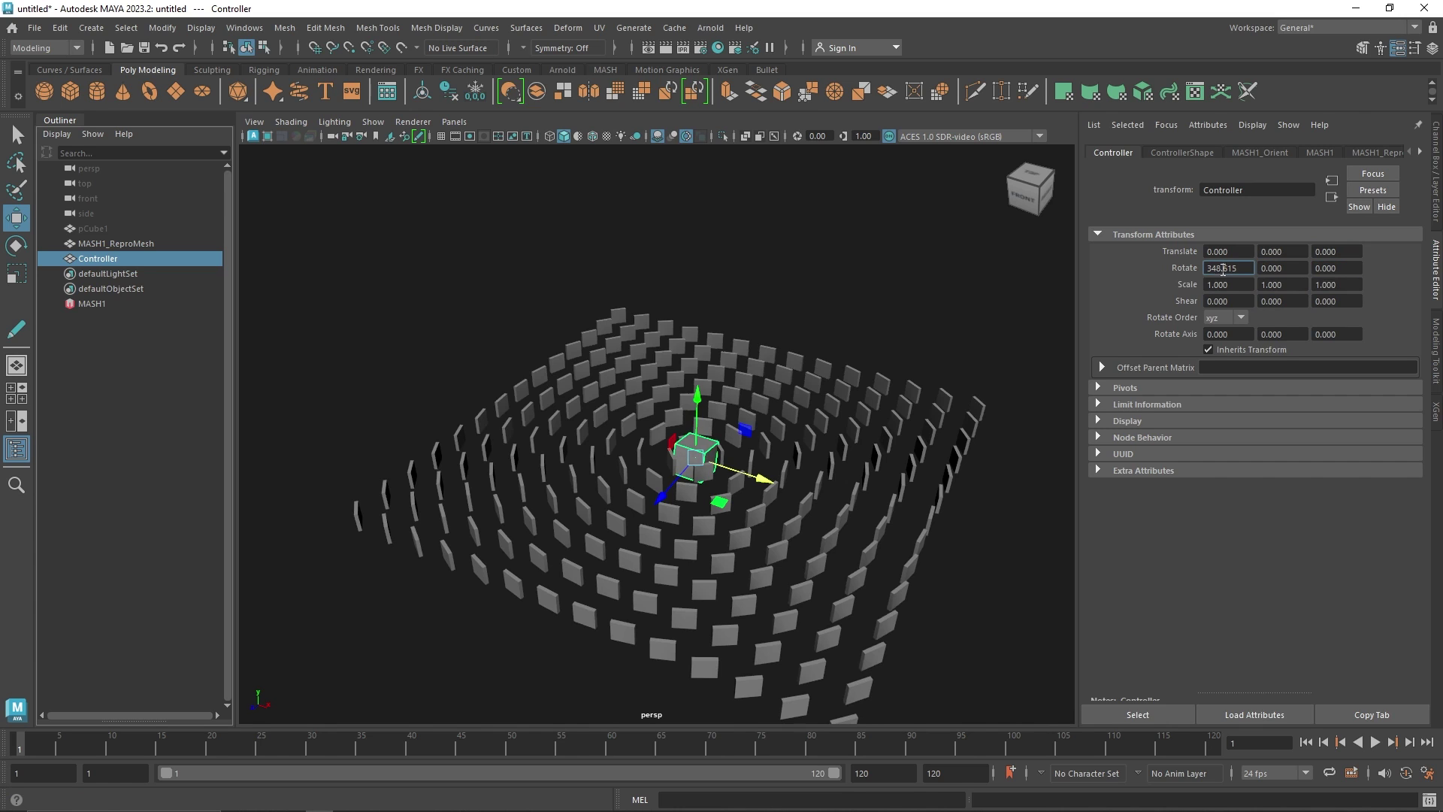
type("0")
left_click(1230, 253)
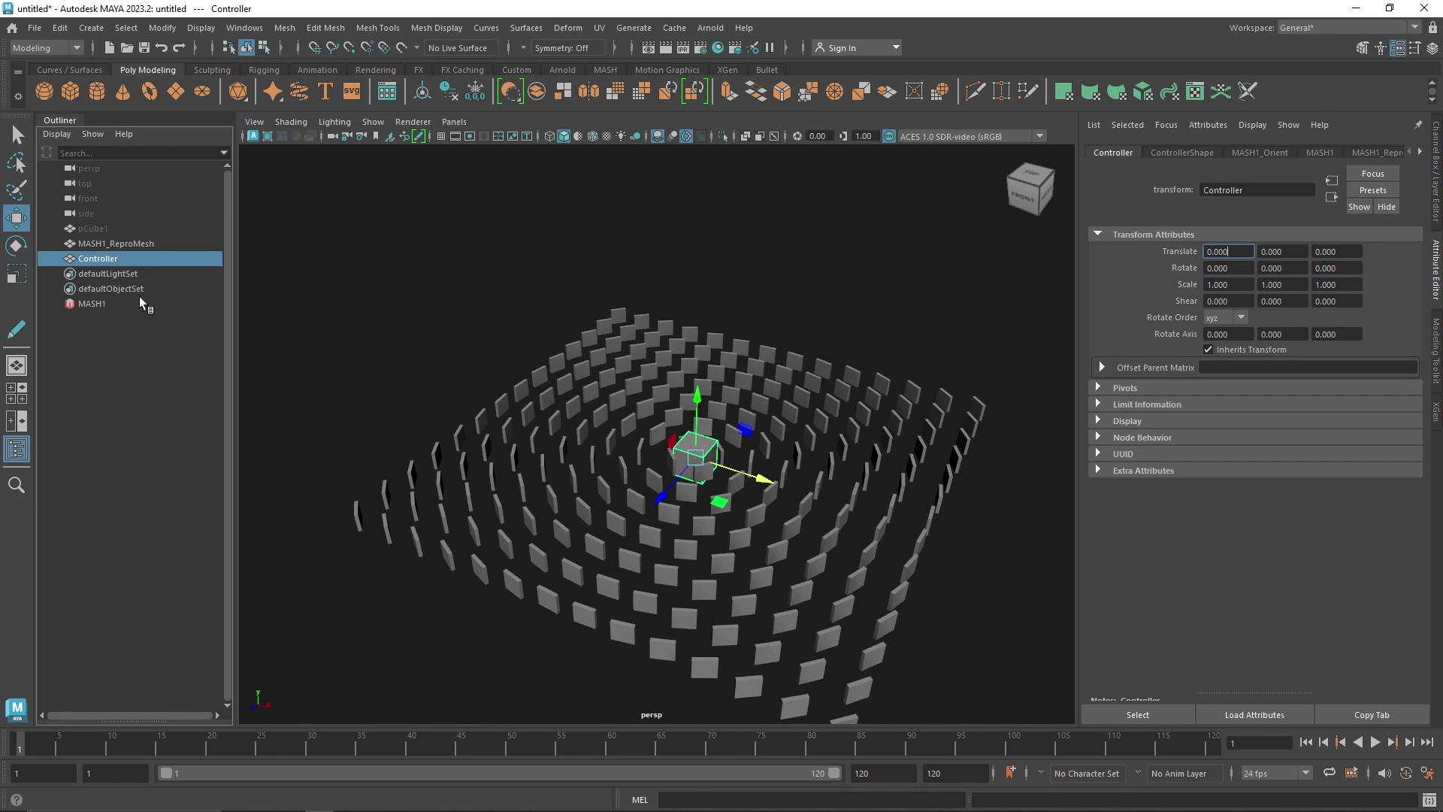
Step: Try scaling and moving the Controller cube with its viewport manipulators
left_click(616, 219)
left_click(132, 258)
key("r")
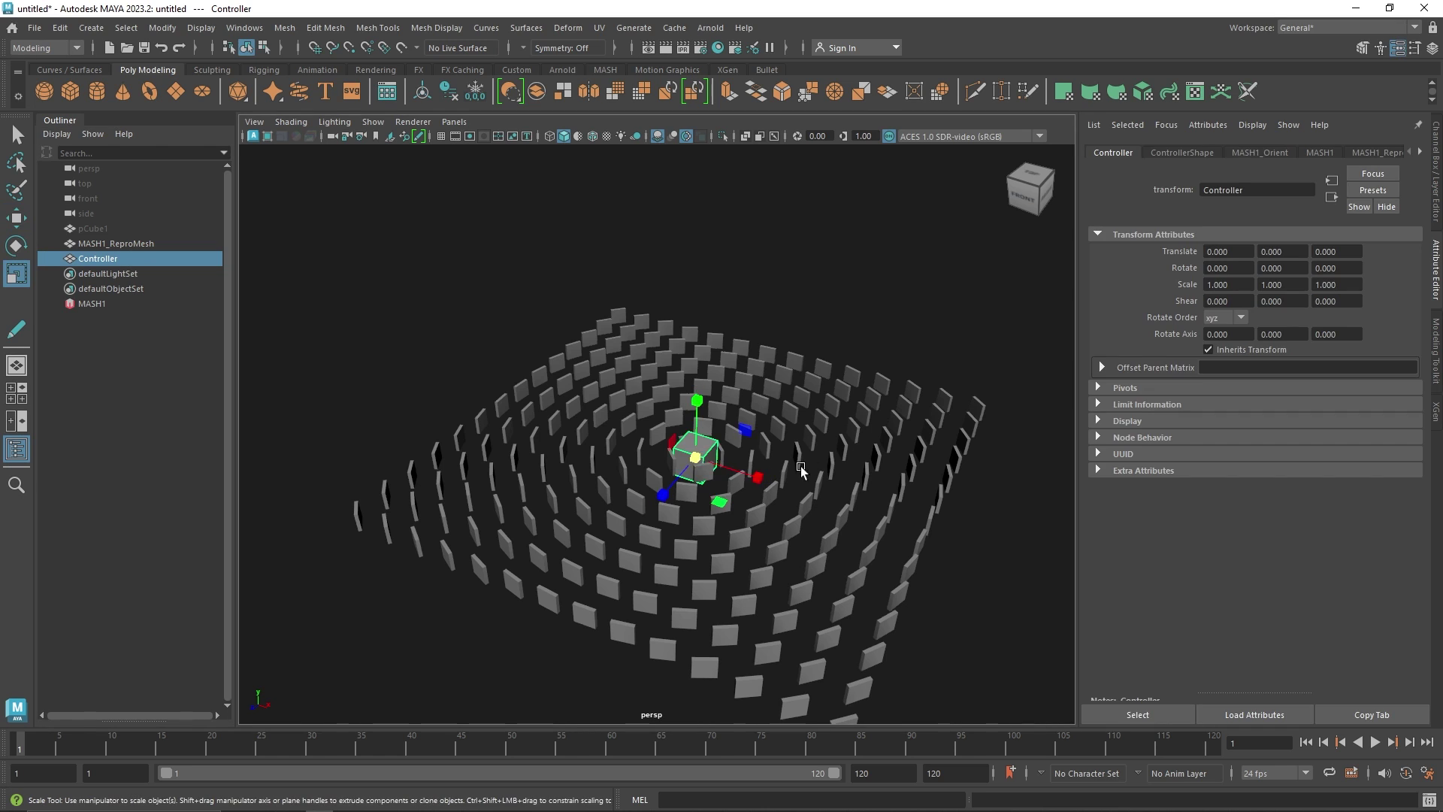
mouse_move(695, 456)
left_mouse_down()
mouse_move(721, 380)
mouse_move(658, 475)
mouse_move(695, 452)
left_mouse_up()
key("w")
Step: Add an Influence node to the MASH1 network and connect the Controller cube to it as an influence locator
left_click(180, 303)
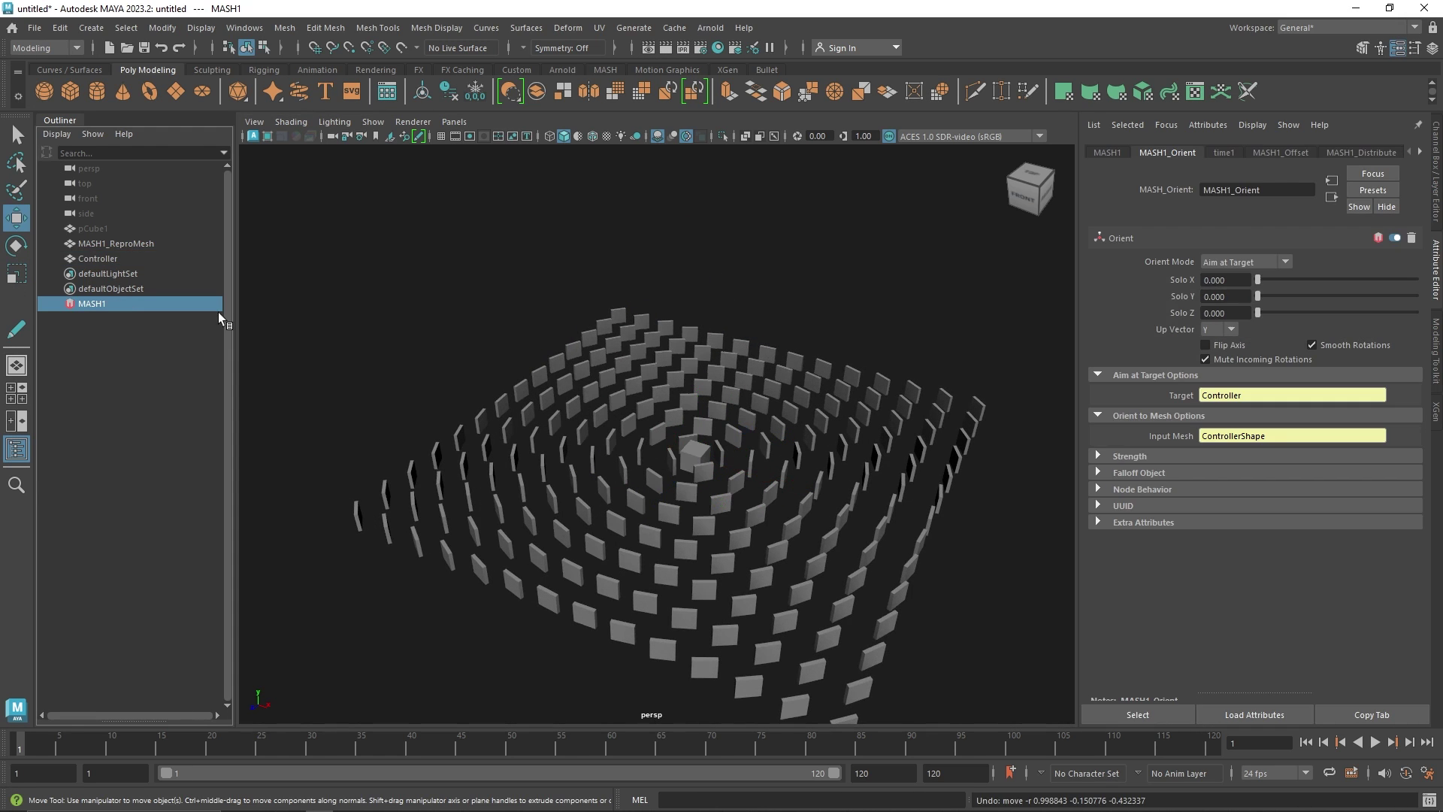
left_click(1267, 156)
left_click(1135, 155)
left_click(1107, 153)
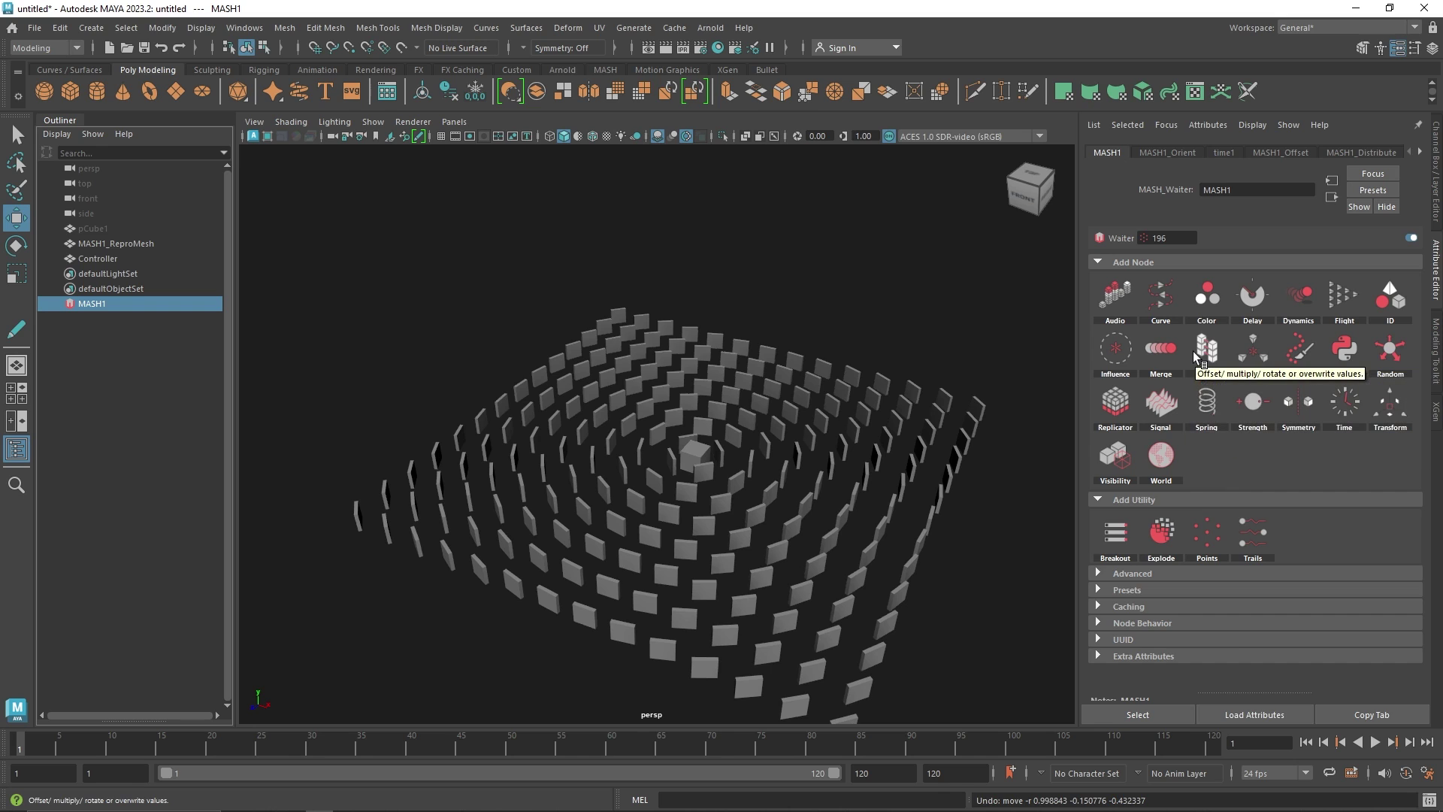
right_click(1133, 341)
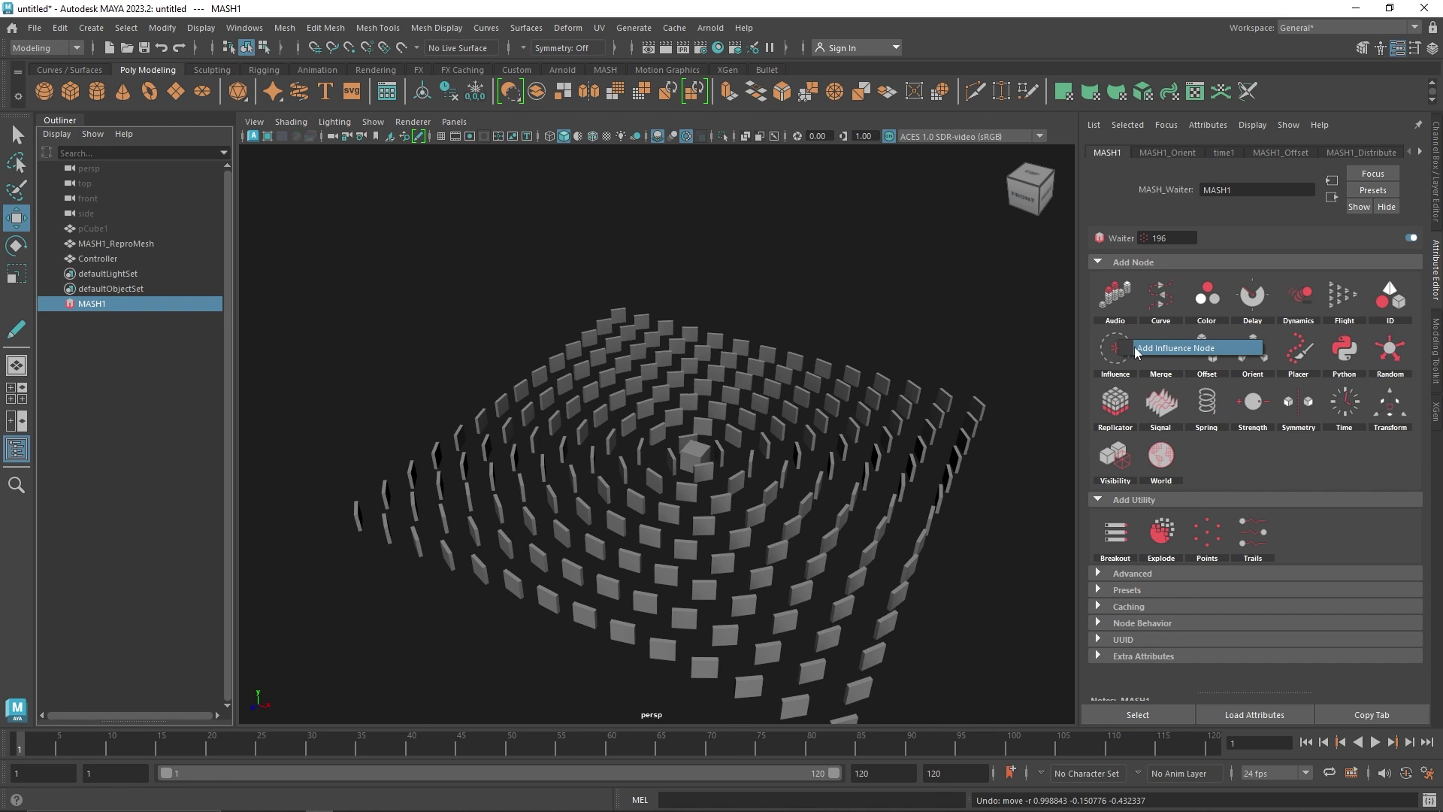
left_click(1136, 347)
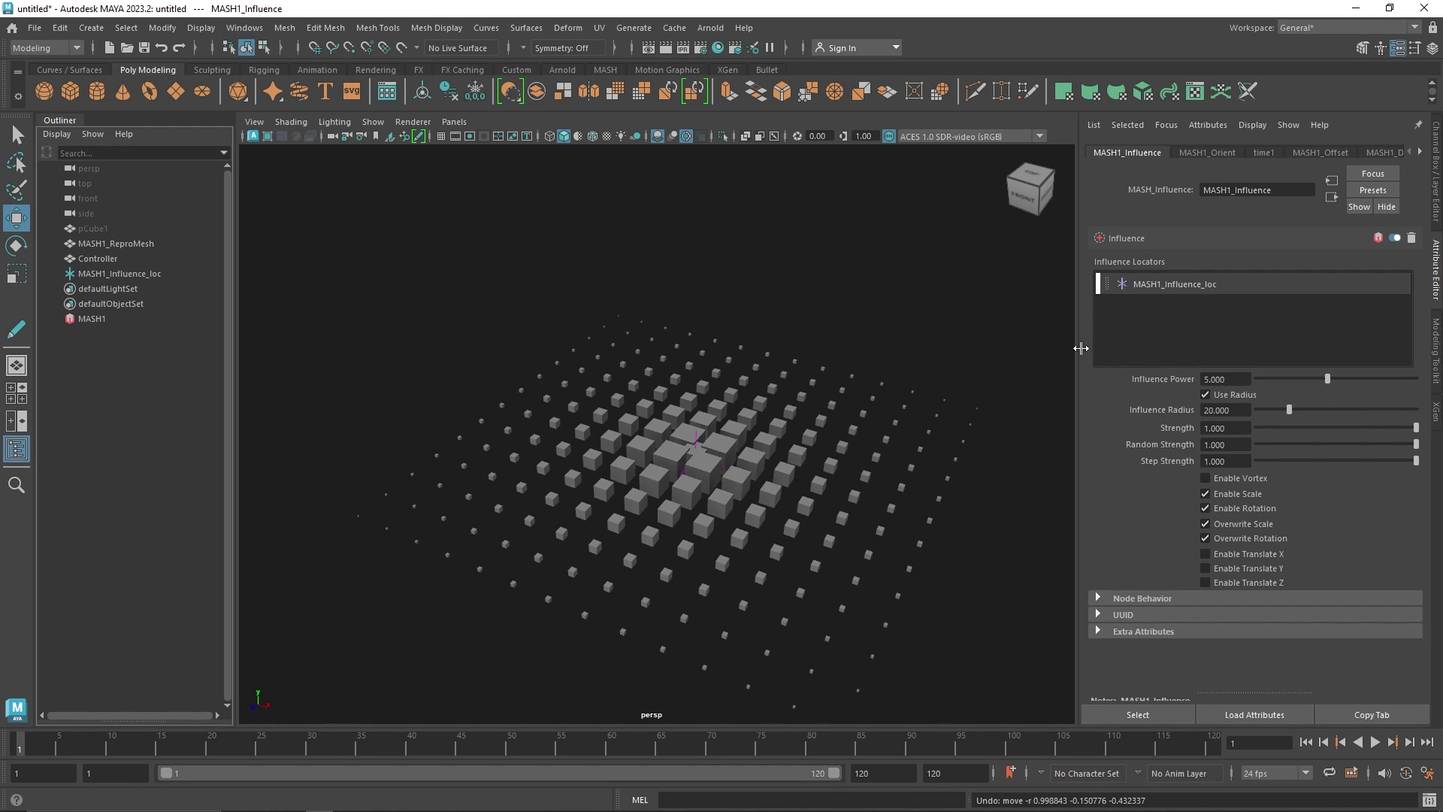
middle_click_drag(111, 259, 1161, 347)
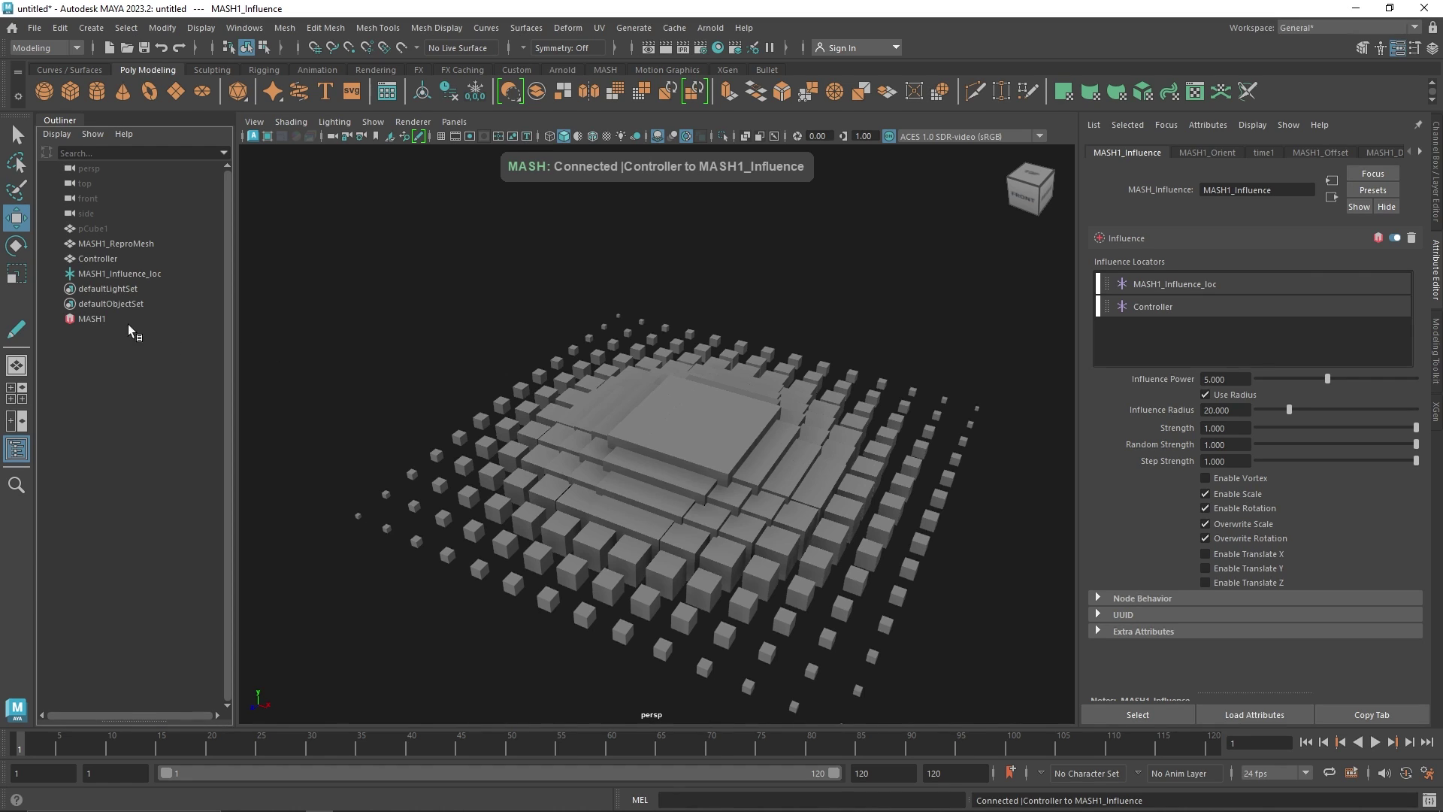
Step: Raise the Controller cube to about Y 1.442 and scale it uniformly to about 1.067
left_click(97, 259)
left_click_drag(711, 415, 724, 445)
key("r")
key("w")
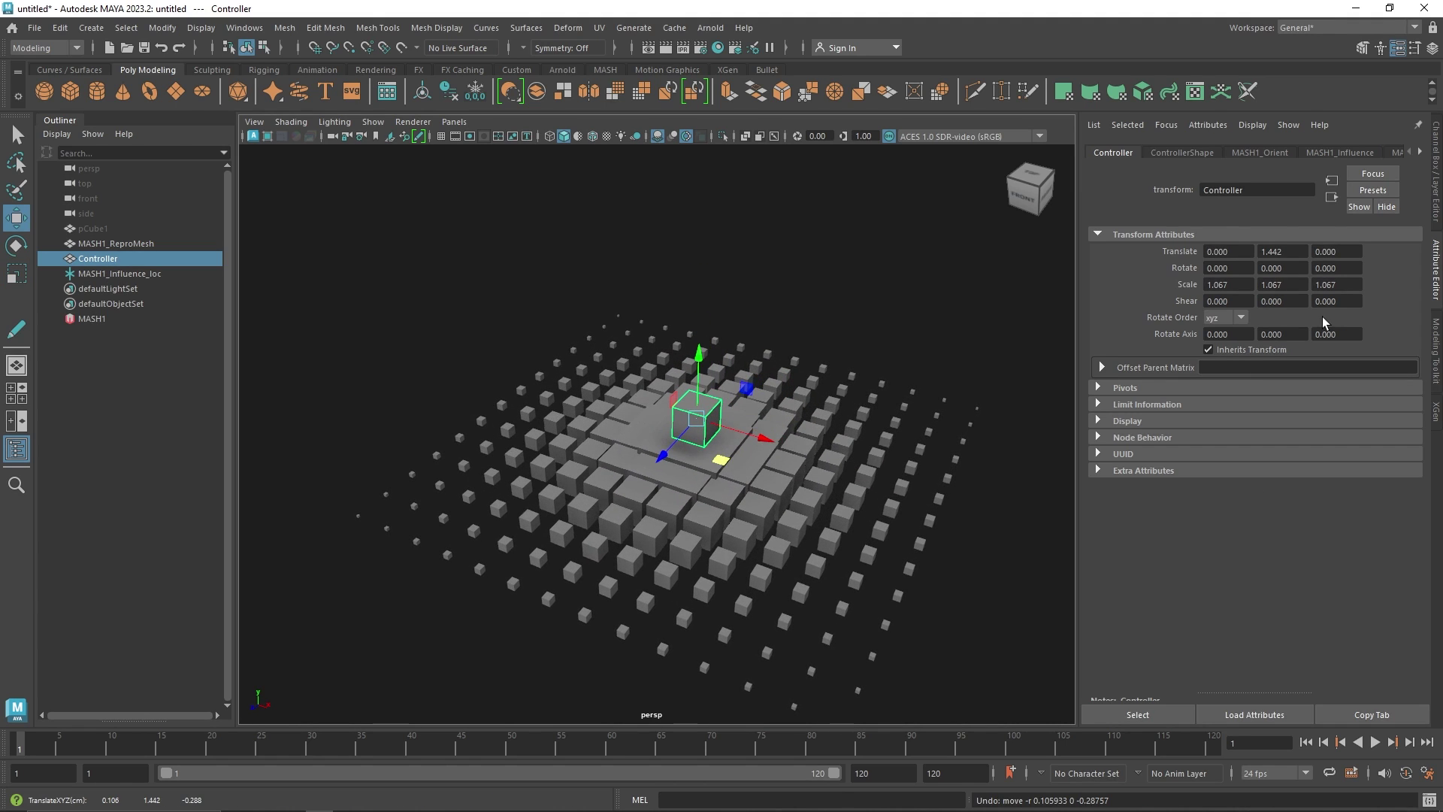
Step: Rotate the Controller cube about 61 degrees around Z, move it to about X 1.672, Z 0.670, and scale it uniformly to about 0.963
key("e")
left_click_drag(752, 354, 673, 369)
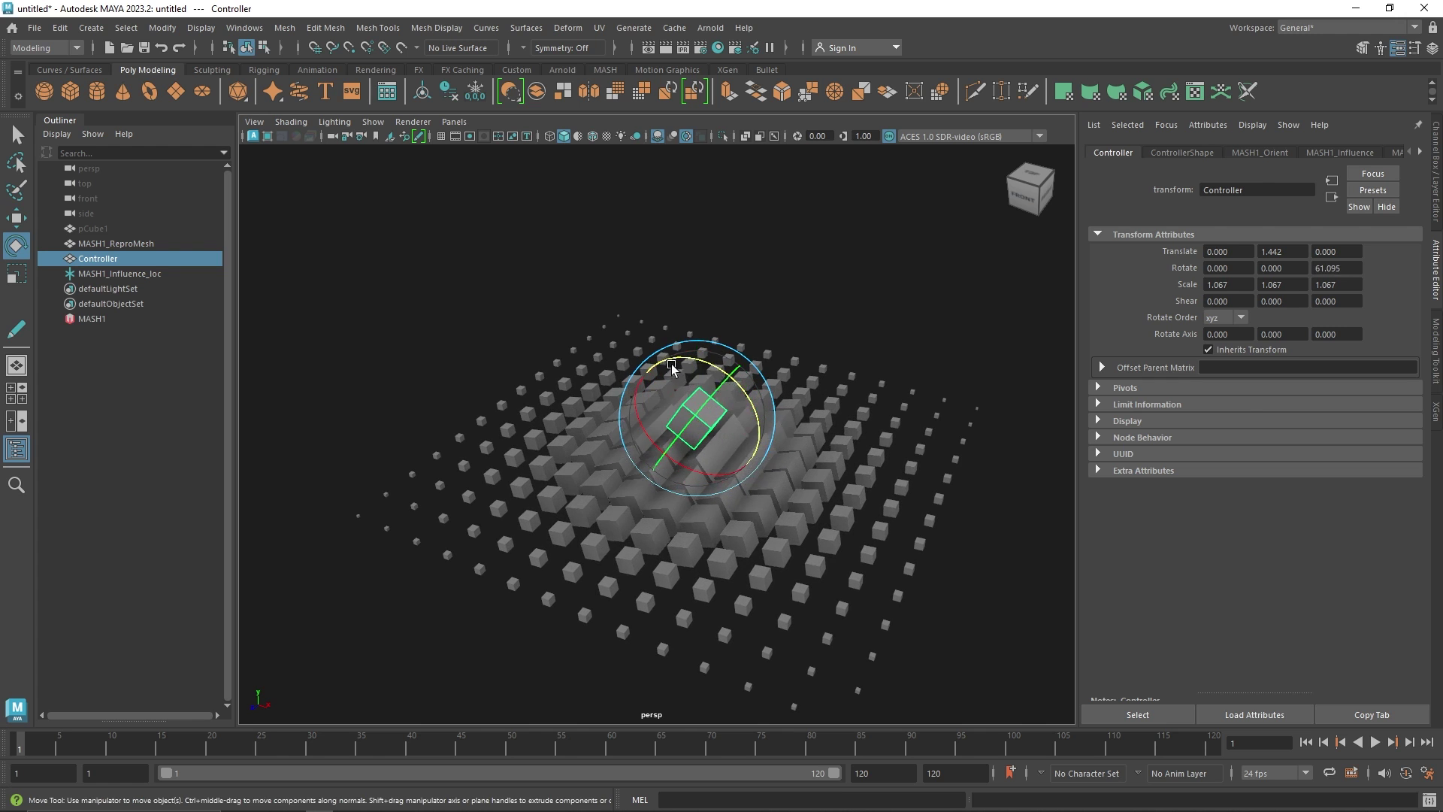
key("w")
left_click_drag(726, 435, 798, 474)
key("r")
key("w")
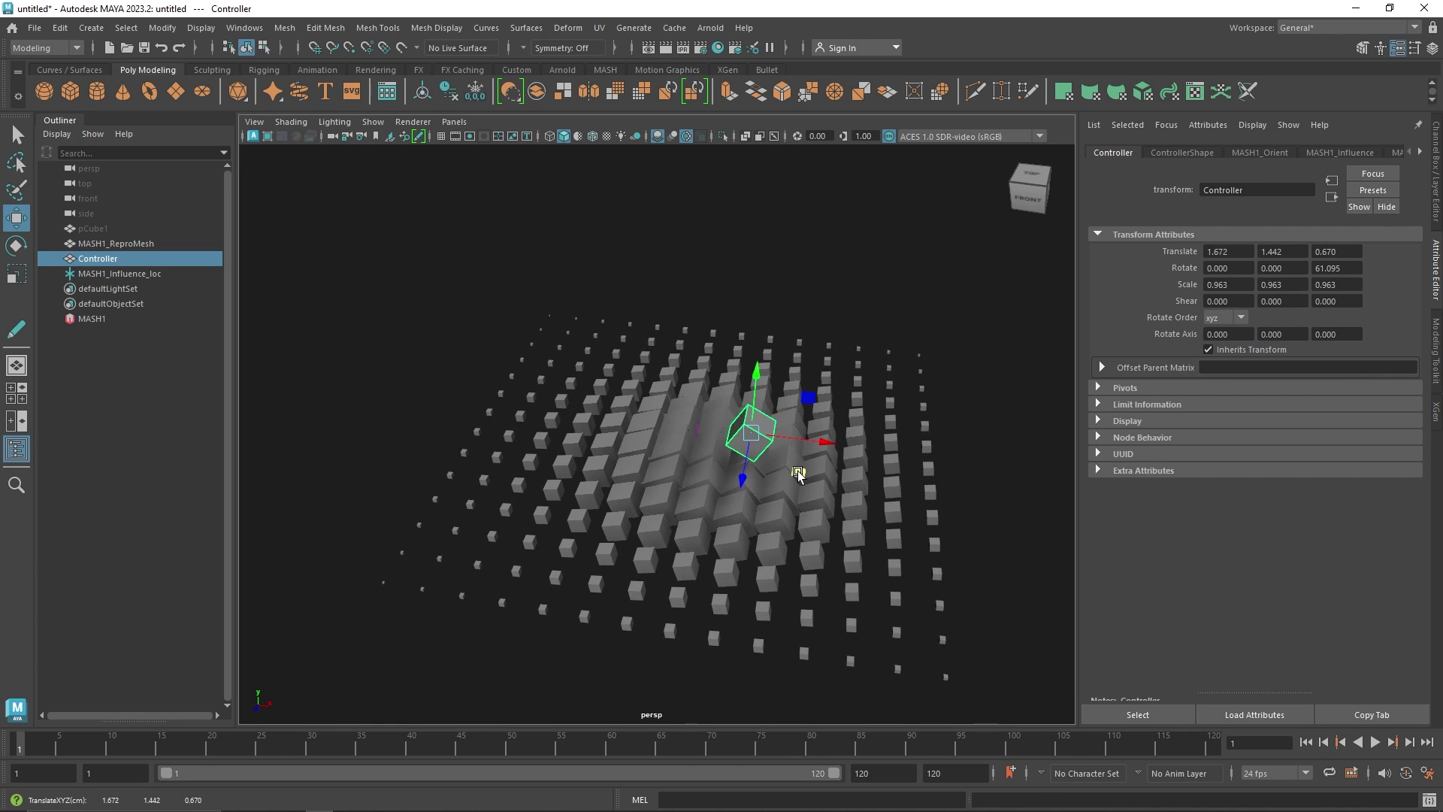
Step: Stretch the Controller cube to a scale of about 2.622, 0.26, 0.514 and move it to X -9, Z 1.413
middle_click_drag(797, 474, 780, 325)
key("r")
key("w")
left_click_drag(737, 449, 584, 436)
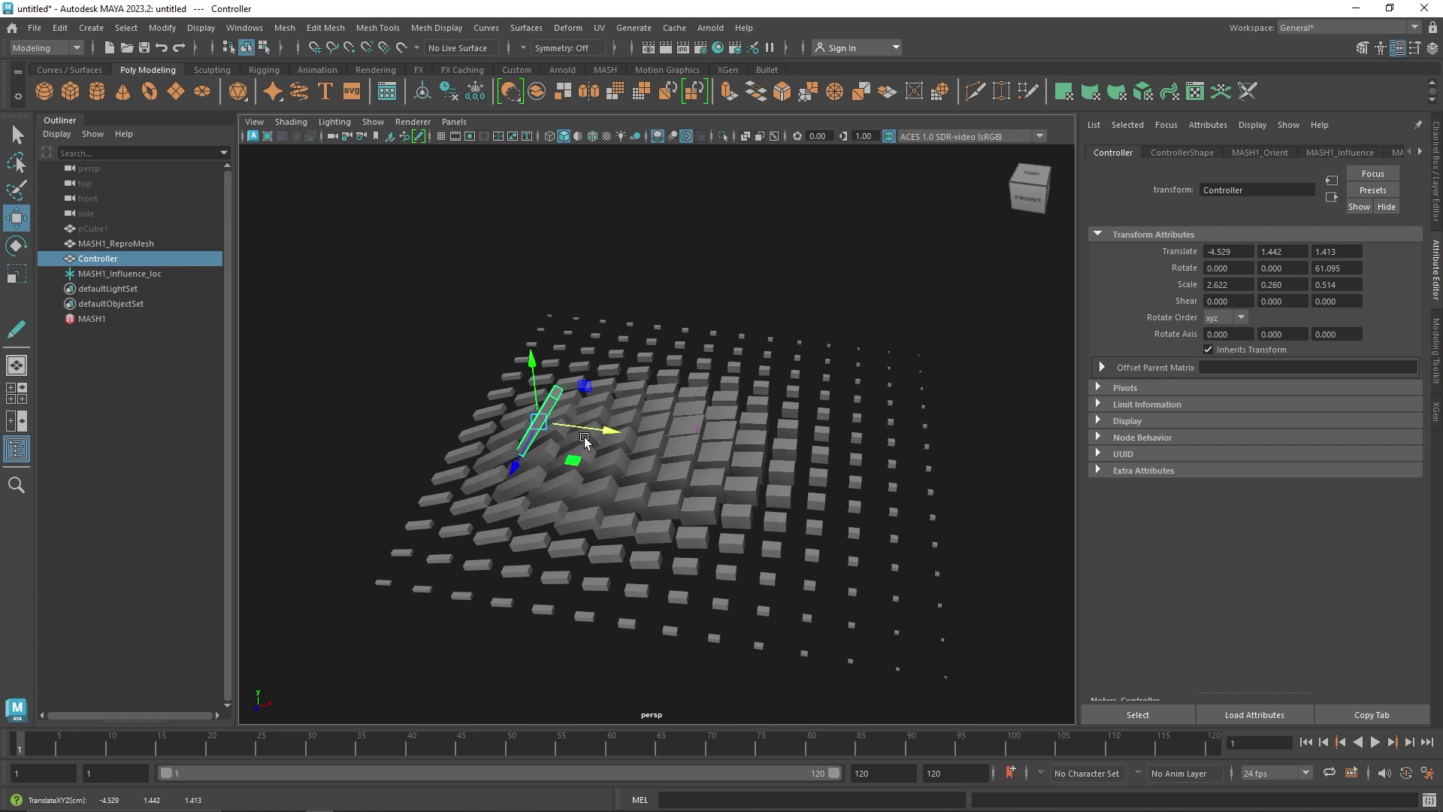
middle_click_drag(592, 447, 383, 429)
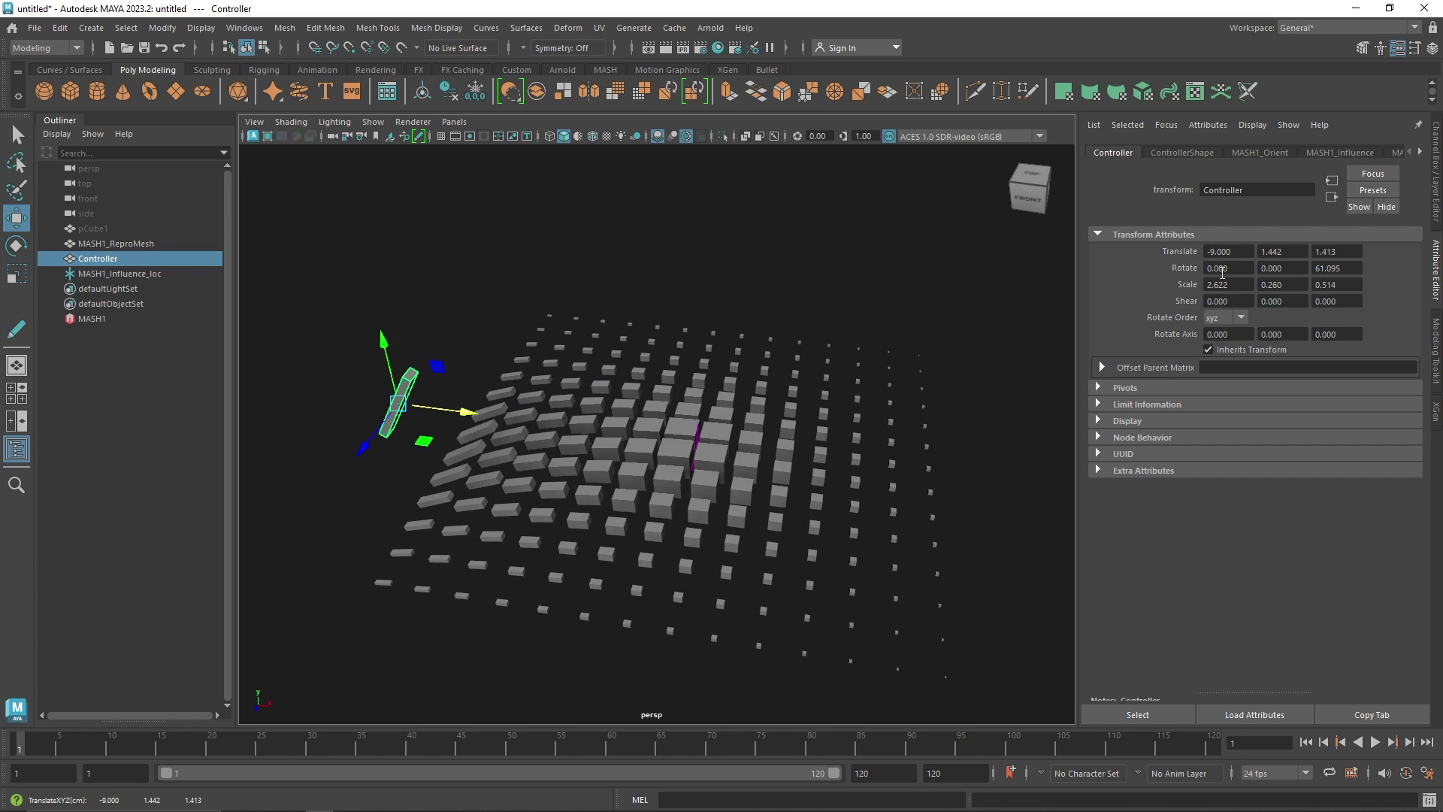
Step: Key all of the Controller's translate, rotate and scale channels at frame 1
left_click(1436, 176)
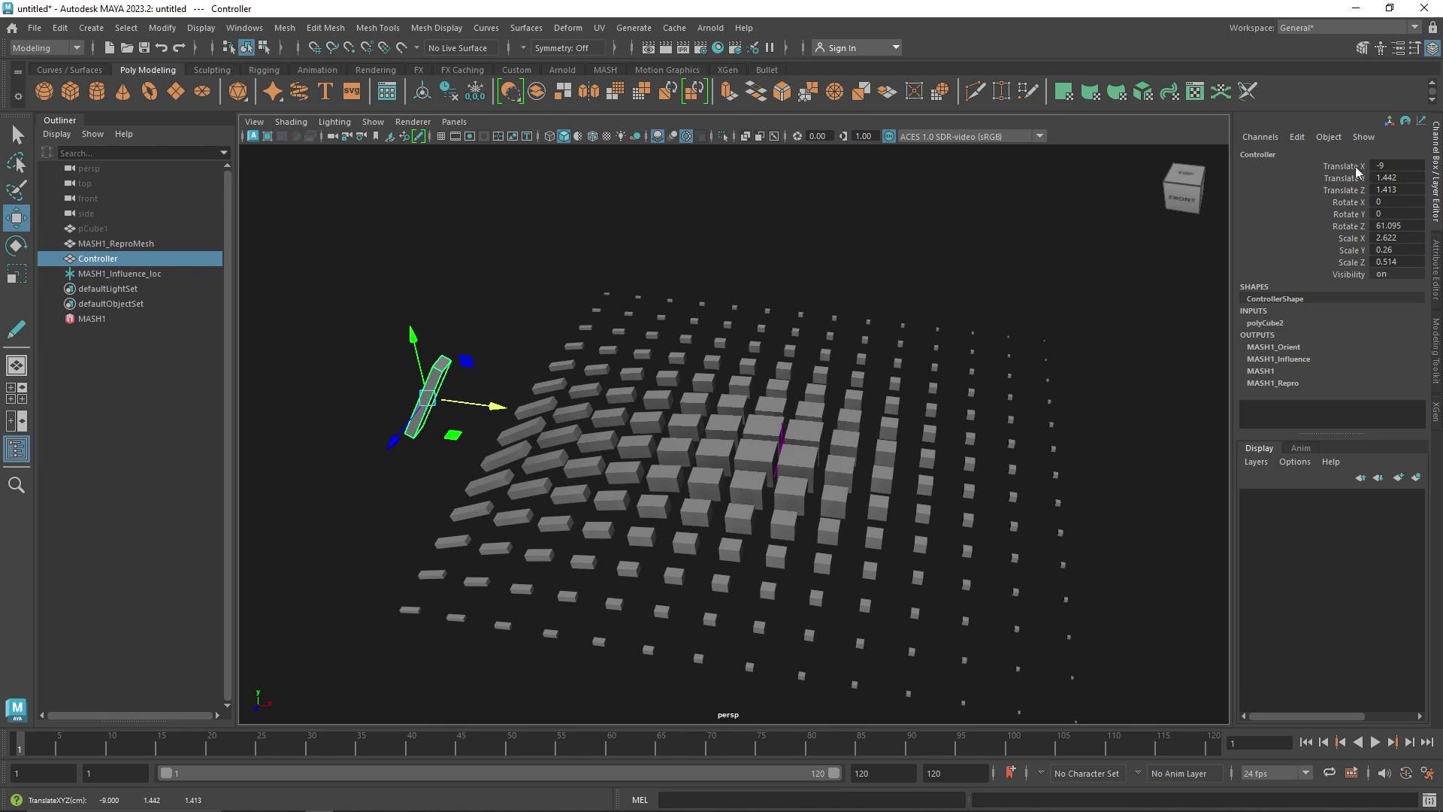
left_click_drag(1357, 172, 1362, 265)
right_click(1353, 219)
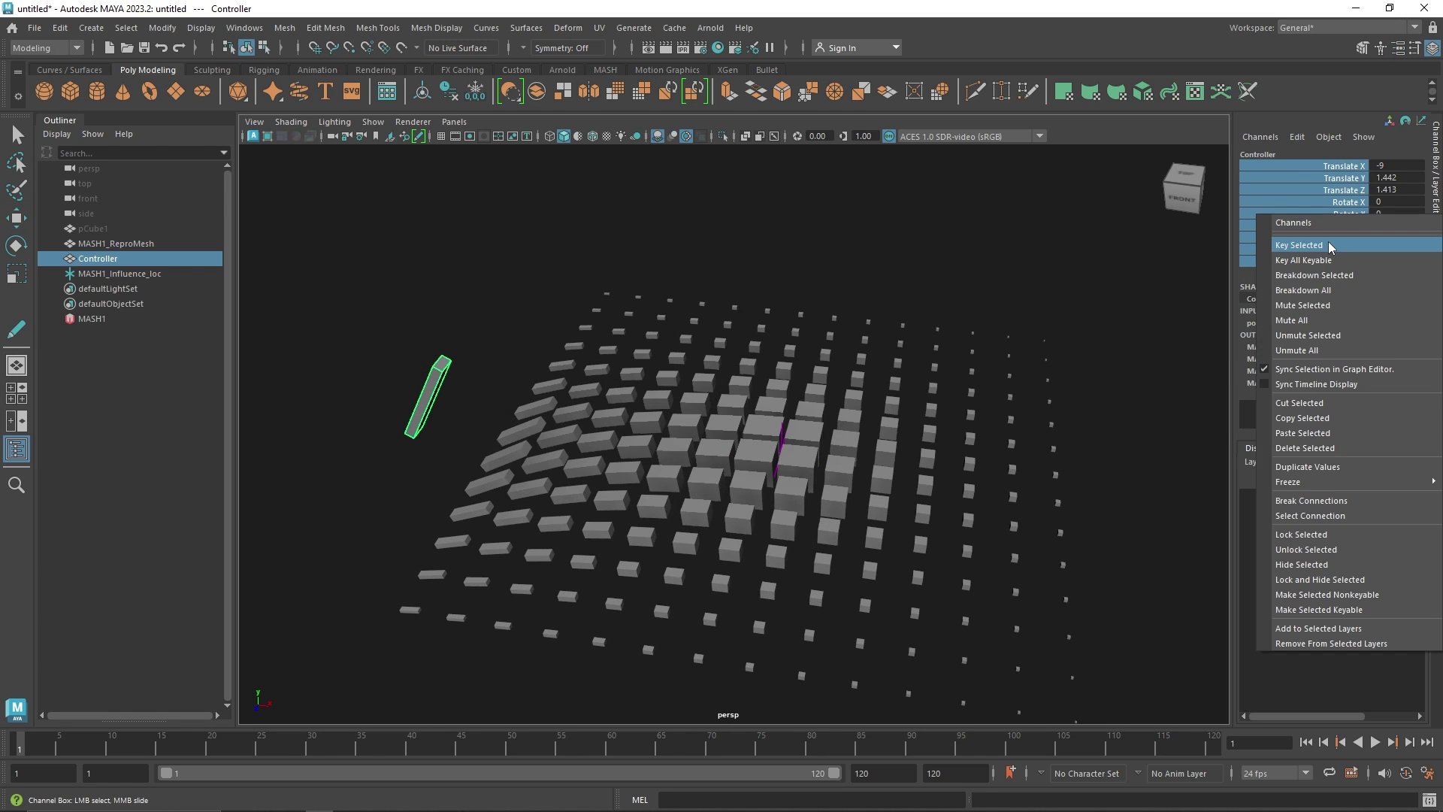
left_click(1329, 245)
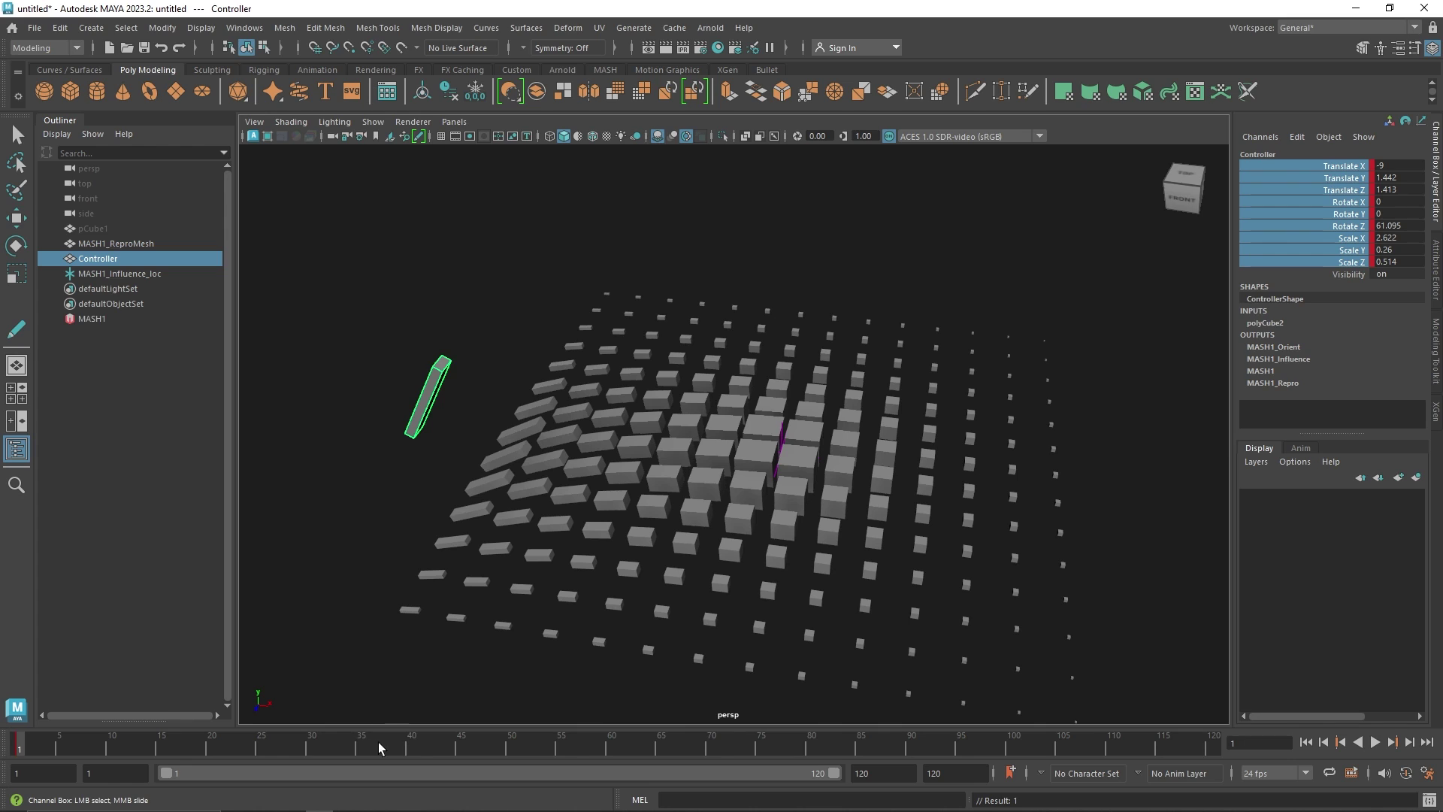
Step: At frame 60, move the Controller to Translate X 9 and key its translate, rotate and scale channels
left_click_drag(379, 748, 413, 751)
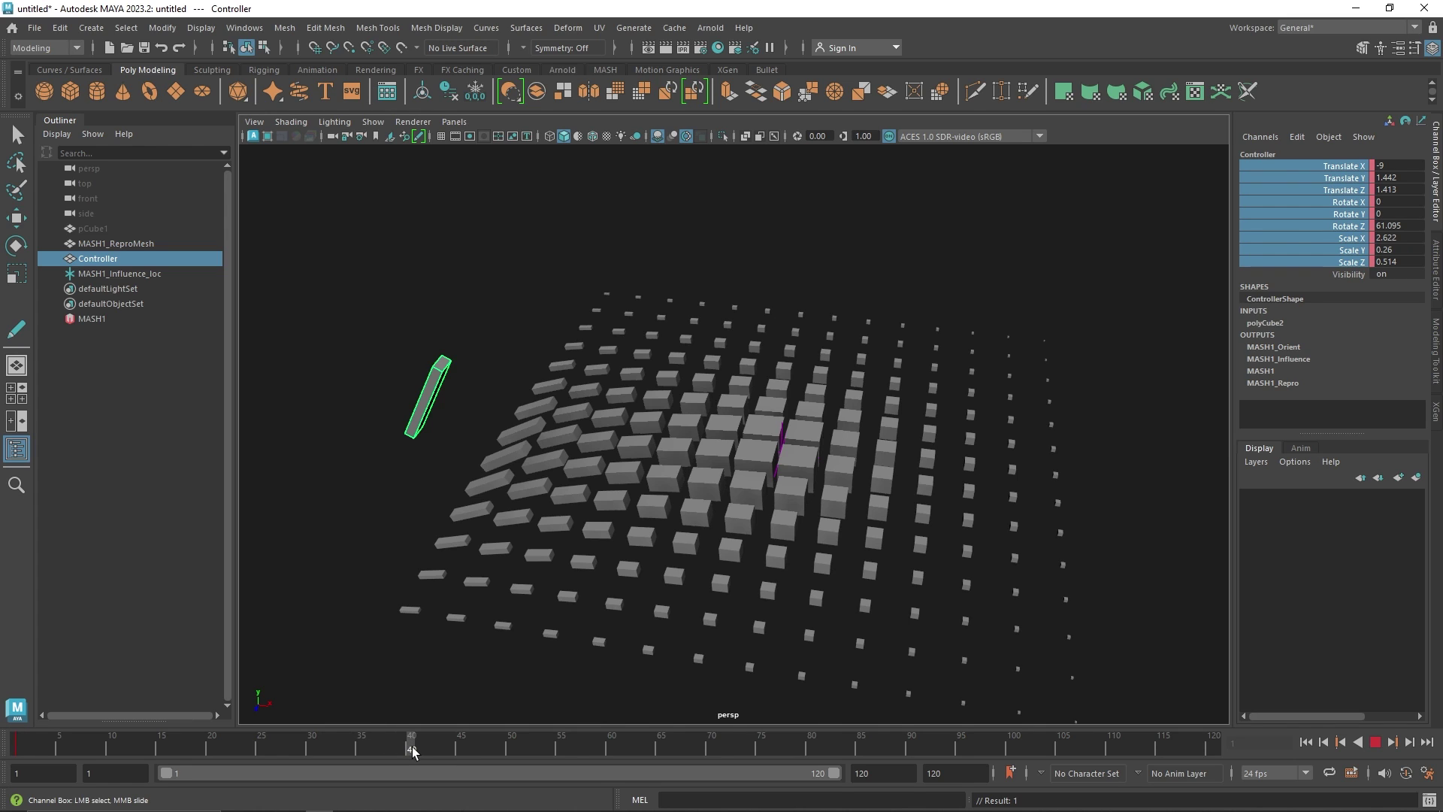
left_click_drag(607, 763, 615, 764)
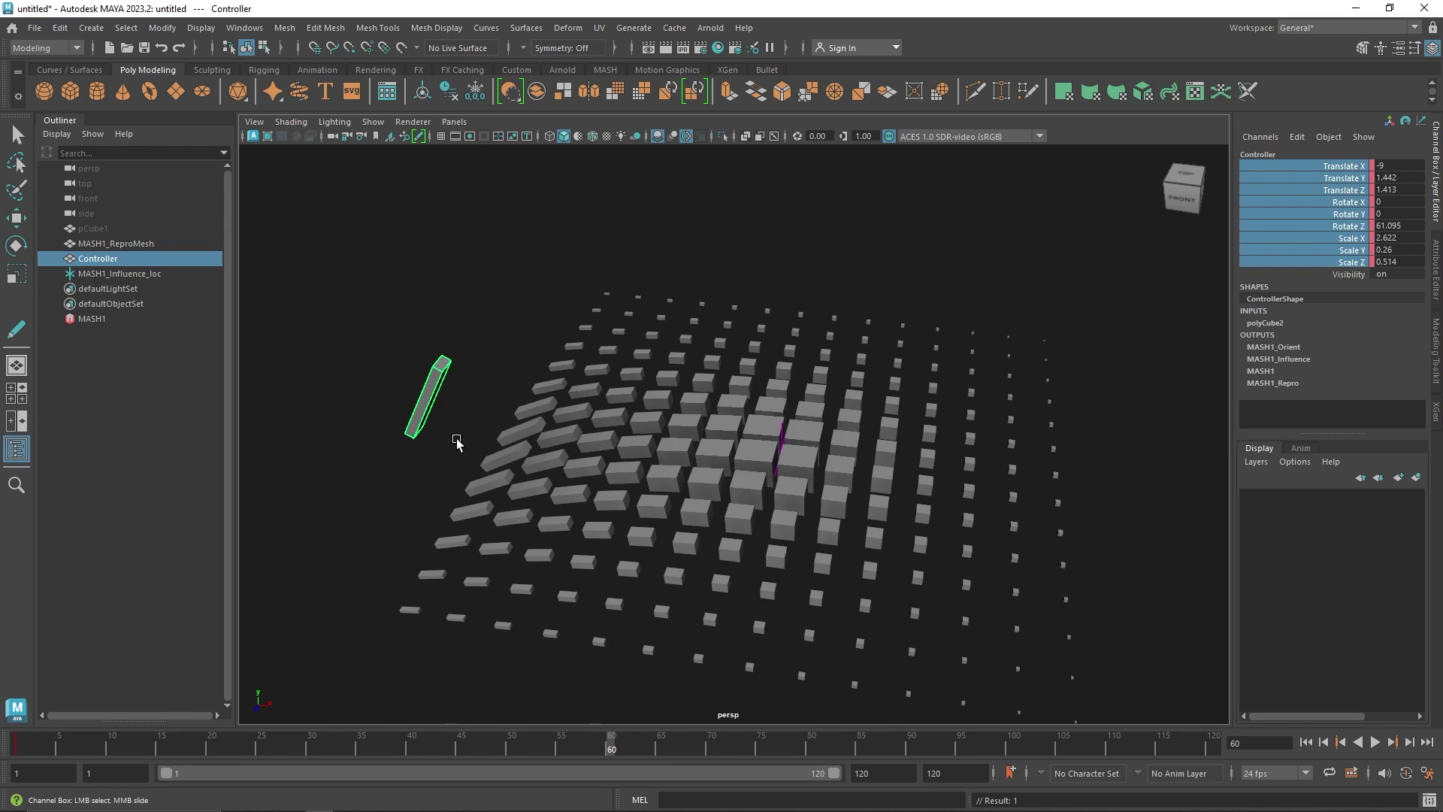
key("w")
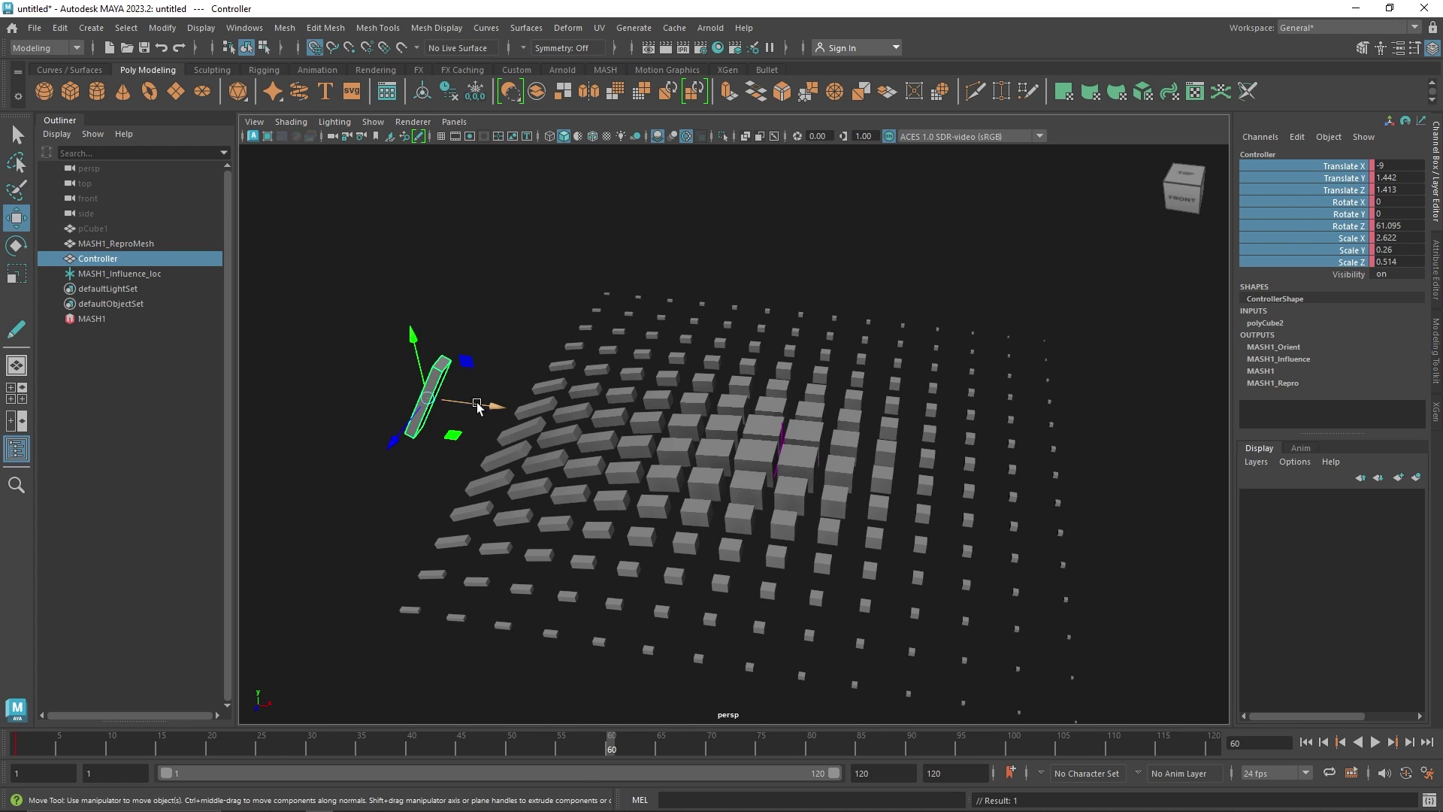
left_click_drag(477, 406, 1175, 495)
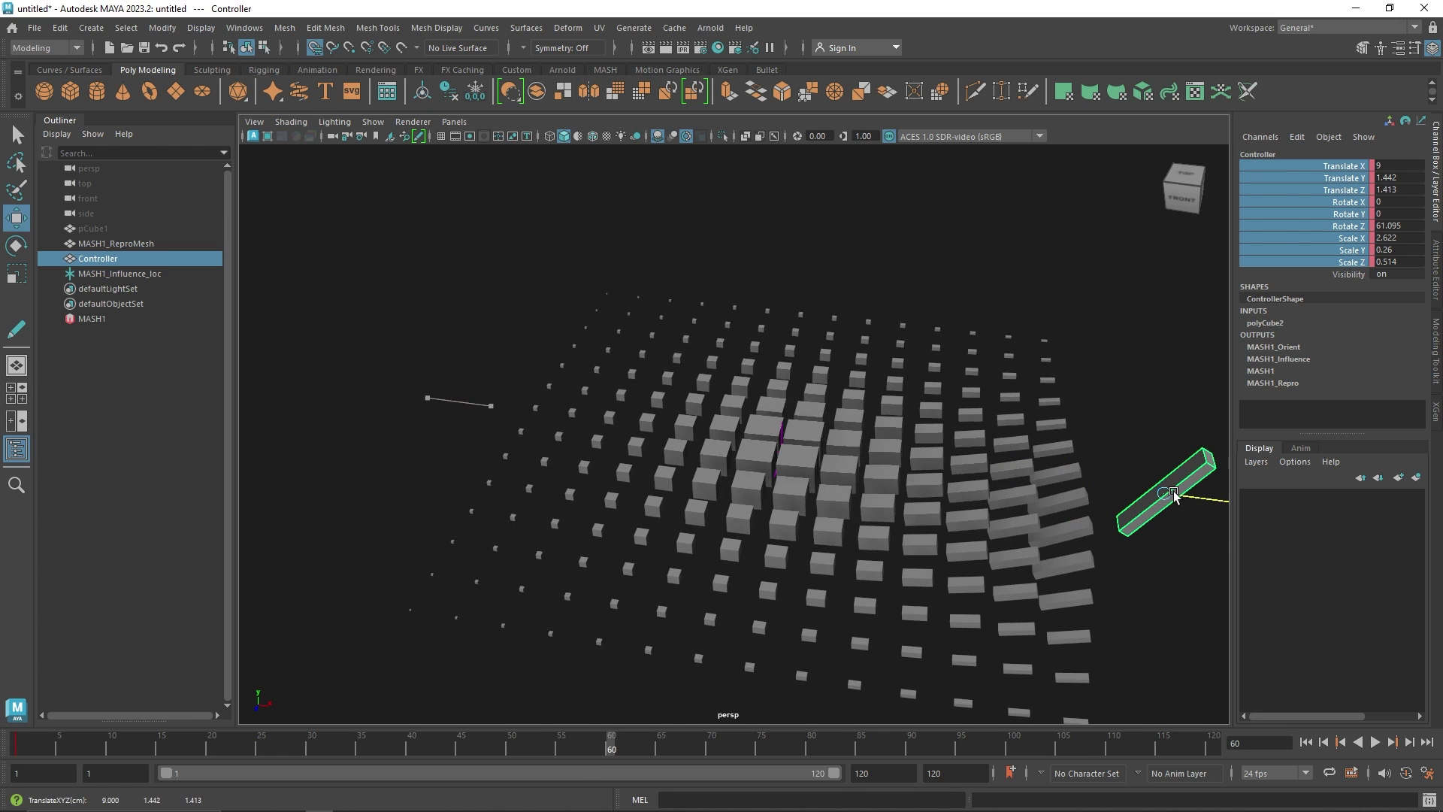
right_click(1345, 218)
left_click(1308, 230)
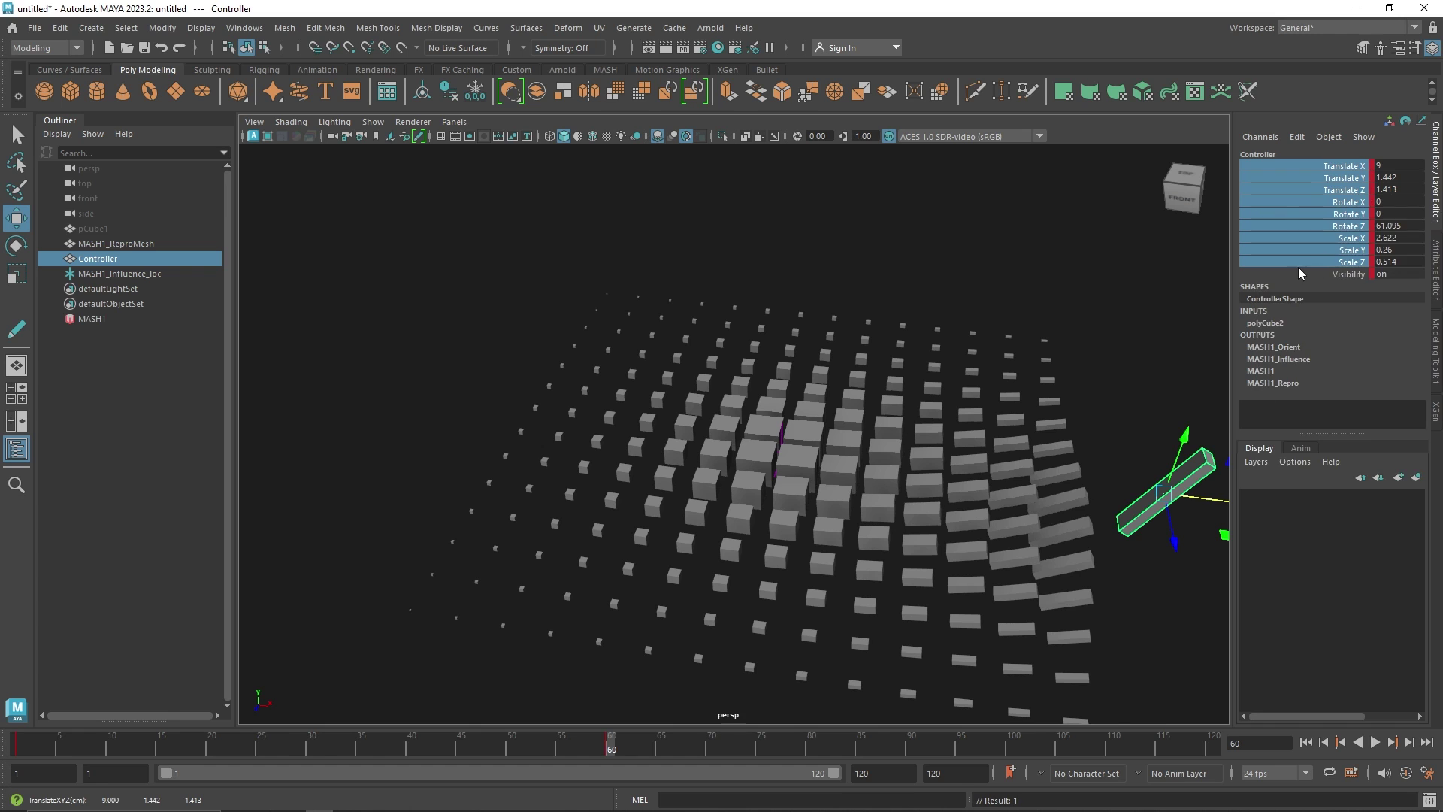
right_click(1359, 196)
Step: Adjust the Controller's Rotate Z to -221 and key that channel at frame 60
left_click_drag(1177, 494, 1041, 451)
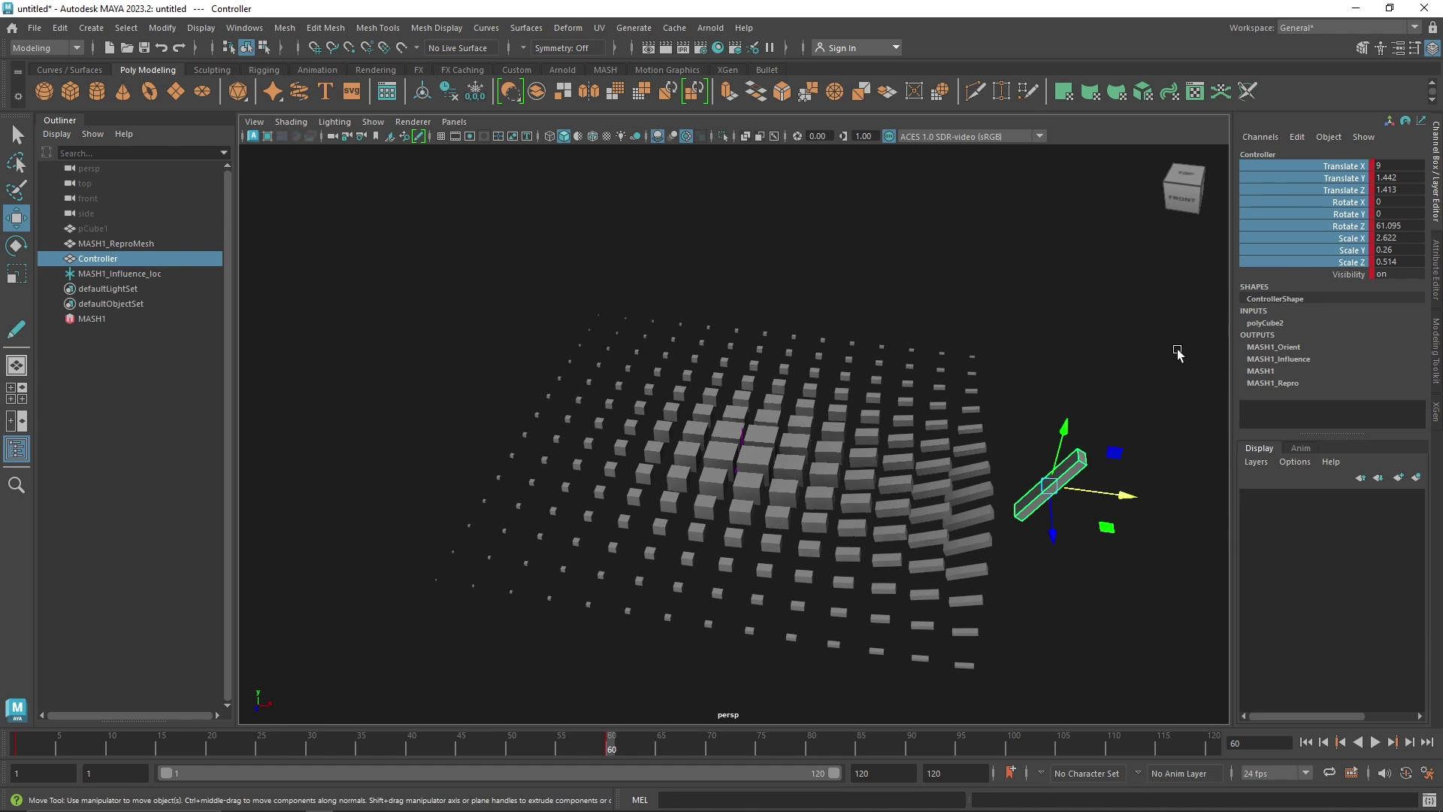
key("e")
mouse_move(1113, 417)
left_mouse_down()
mouse_move(1093, 440)
mouse_move(1133, 422)
left_mouse_up()
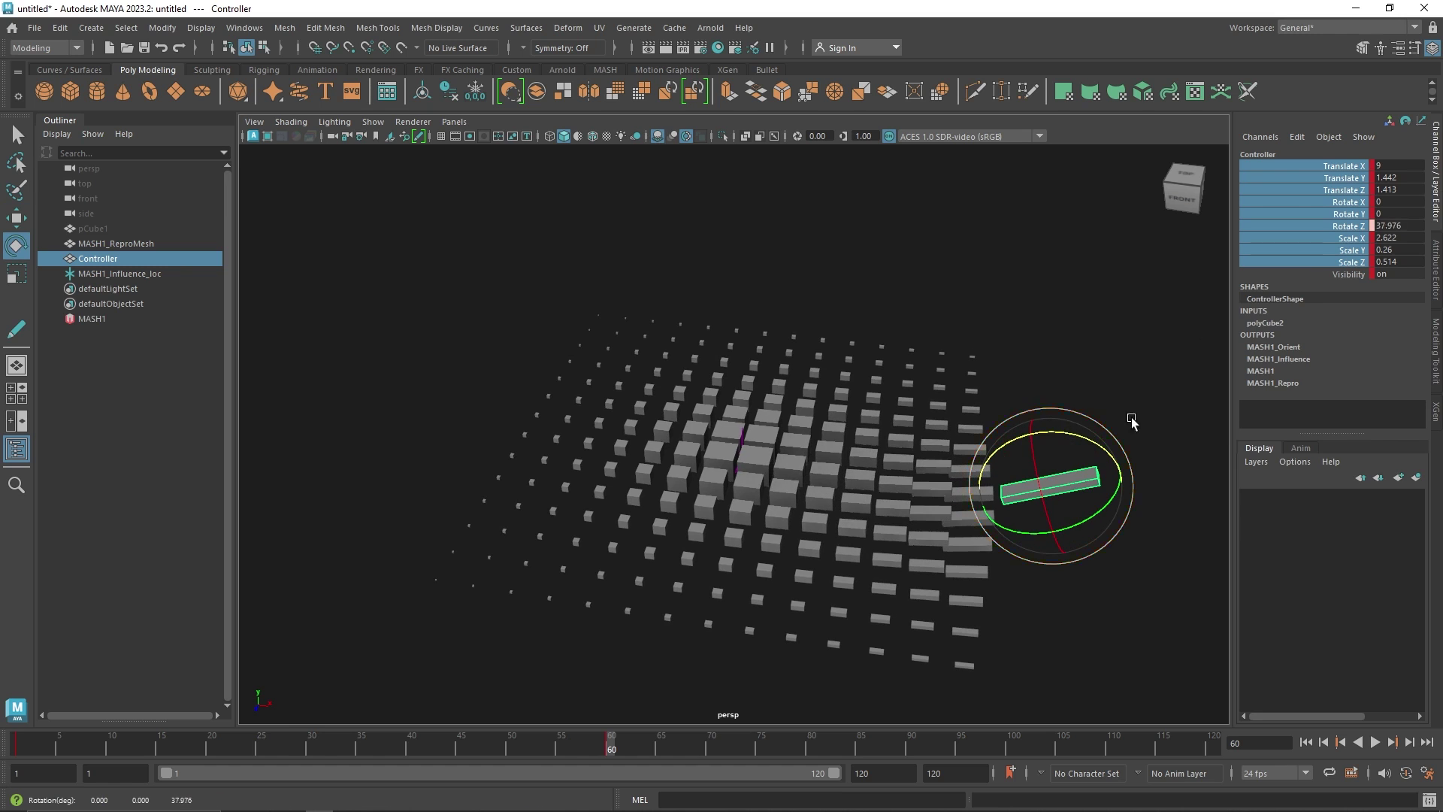
left_click(1387, 225)
type("-26")
key("Return")
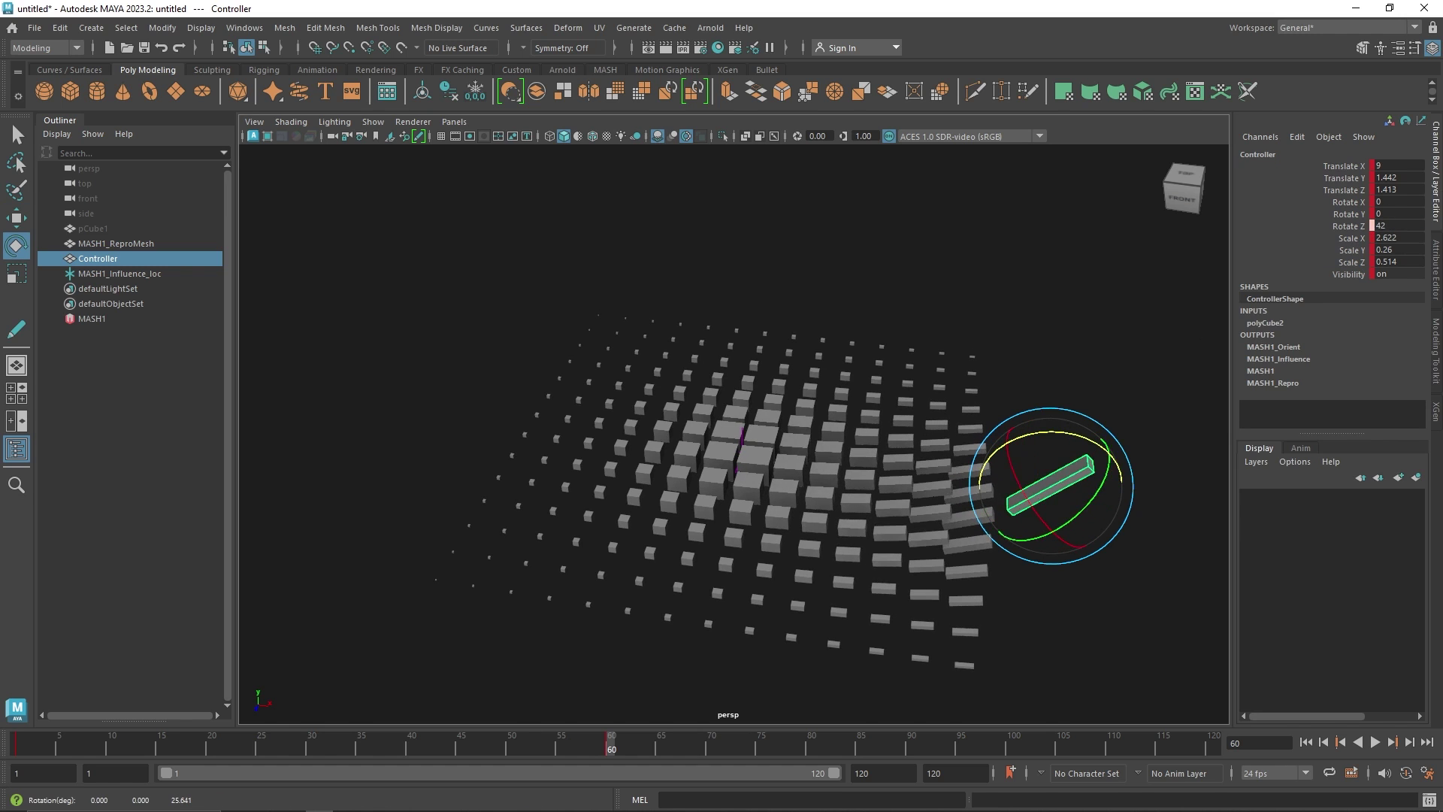
mouse_move(1399, 225)
middle_mouse_down()
mouse_move(1309, 225)
mouse_move(1388, 215)
middle_mouse_up()
right_click(1356, 223)
left_click(1334, 249)
Step: Set the Controller's Rotate Y to 90 and Rotate X to 180, key both at frame 60, and scrub the animation
left_click(1350, 214)
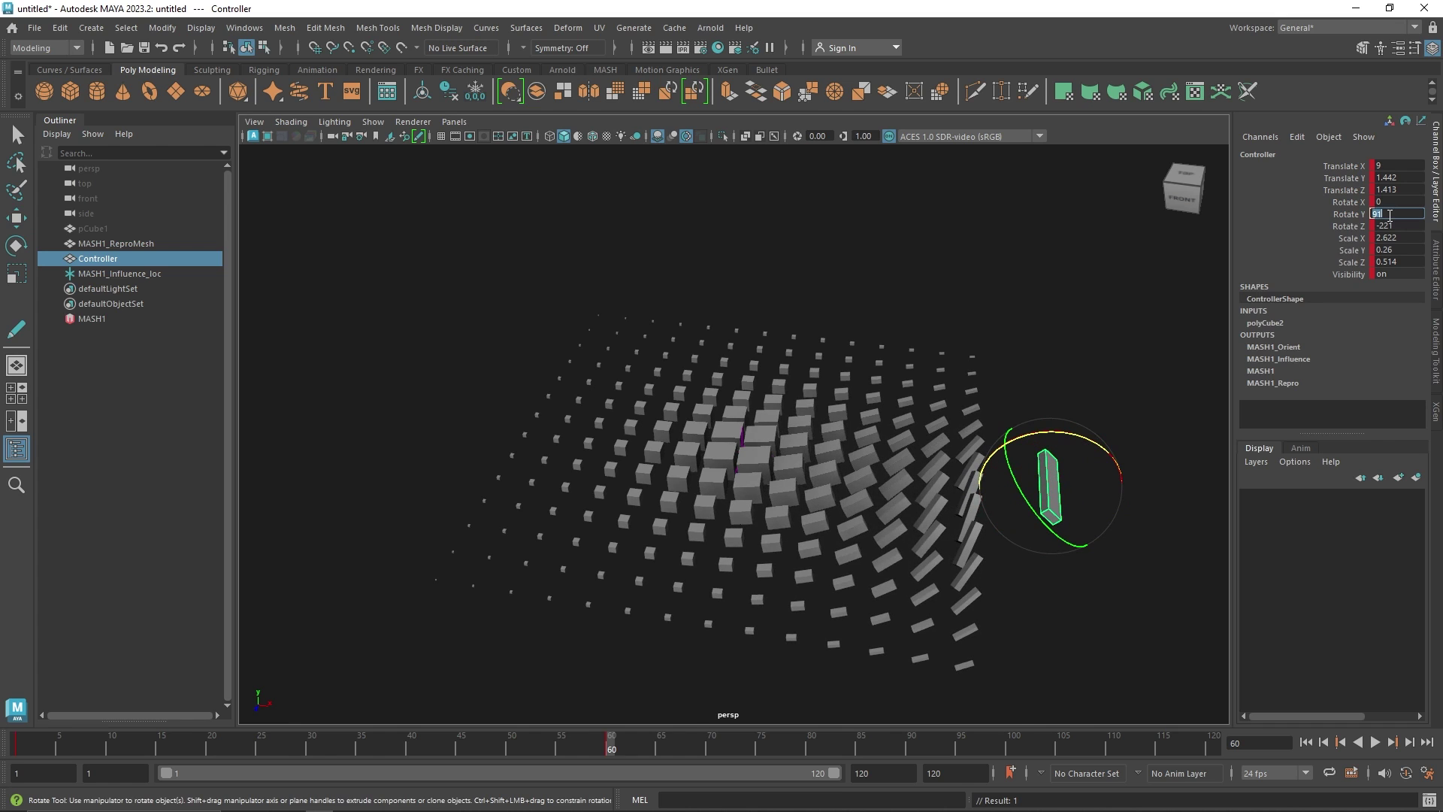
double_click(1401, 201)
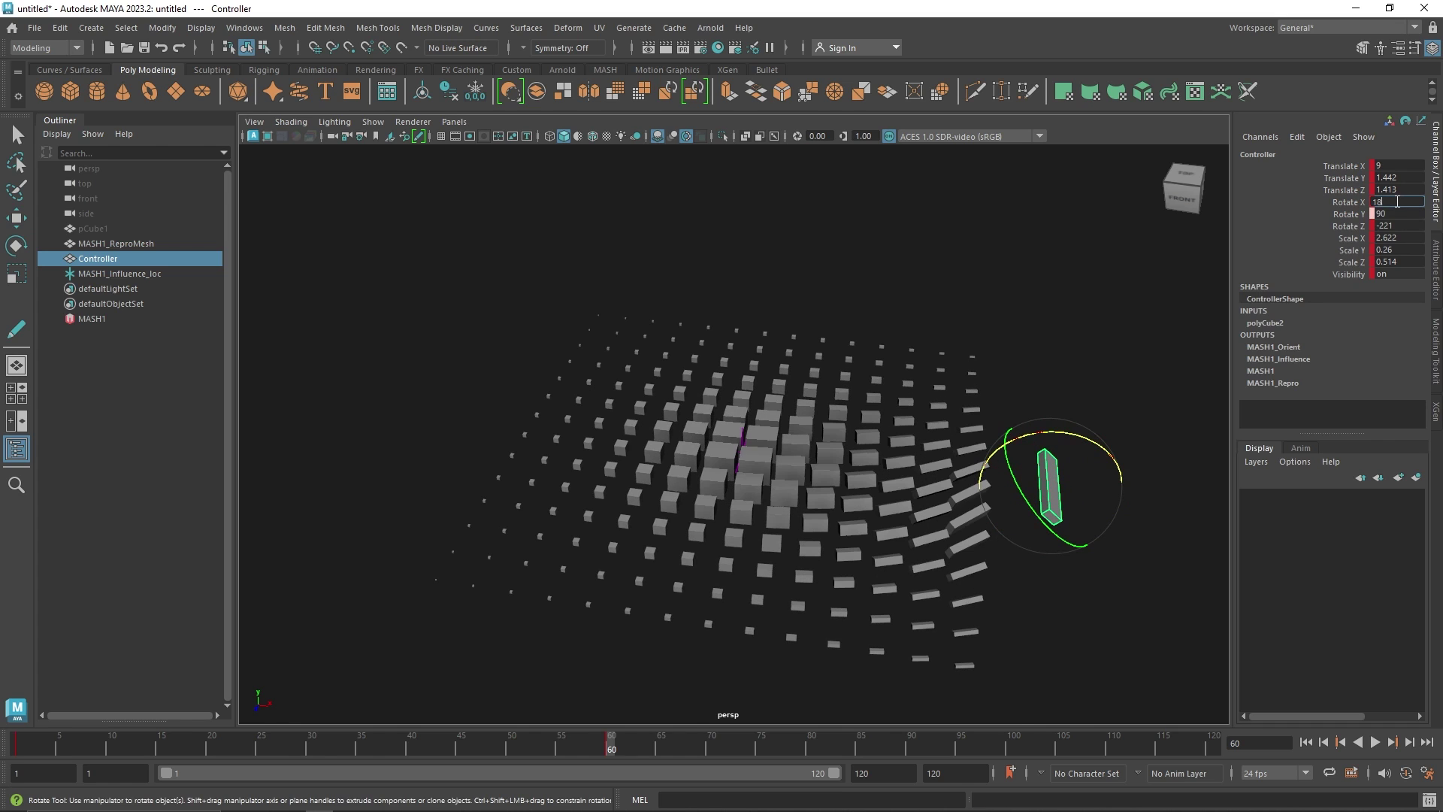
key("Return")
left_click_drag(1354, 201, 1362, 215)
right_click(1359, 206)
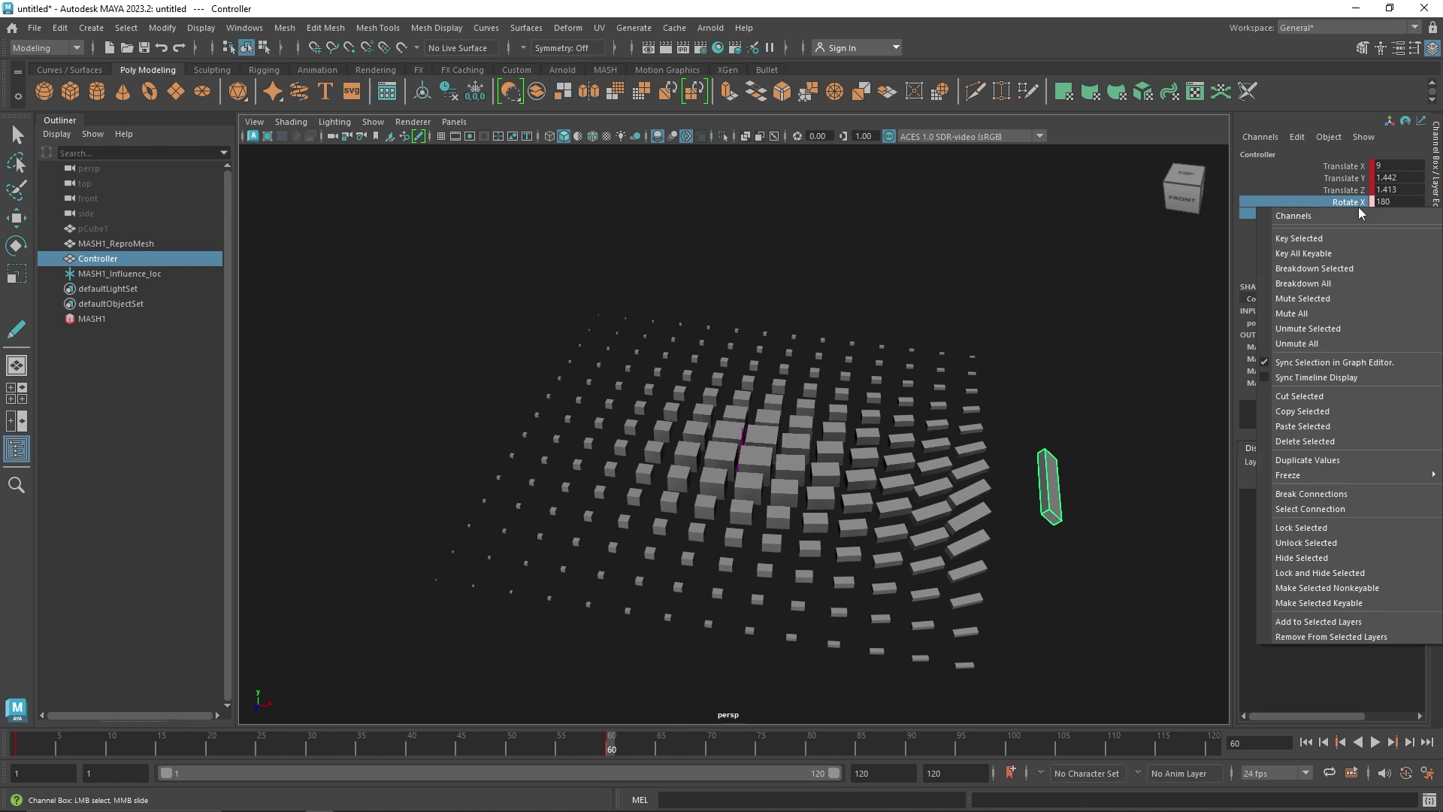
left_click(1322, 240)
left_click_drag(881, 733, 611, 752)
Step: Set the Controller's Rotate X to 90 and key it at frame 60
double_click(1390, 202)
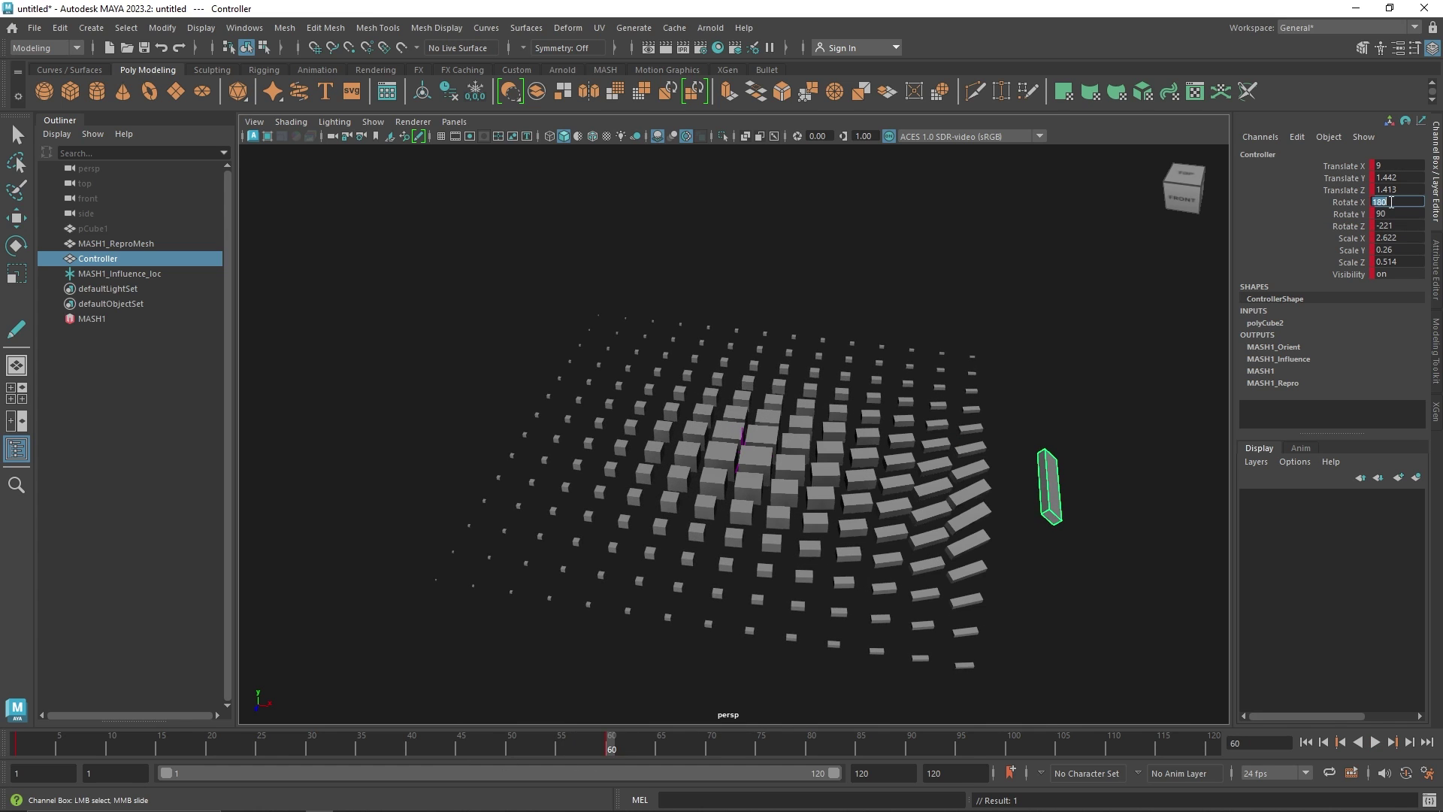
type("90")
key("Return")
left_click(1360, 202)
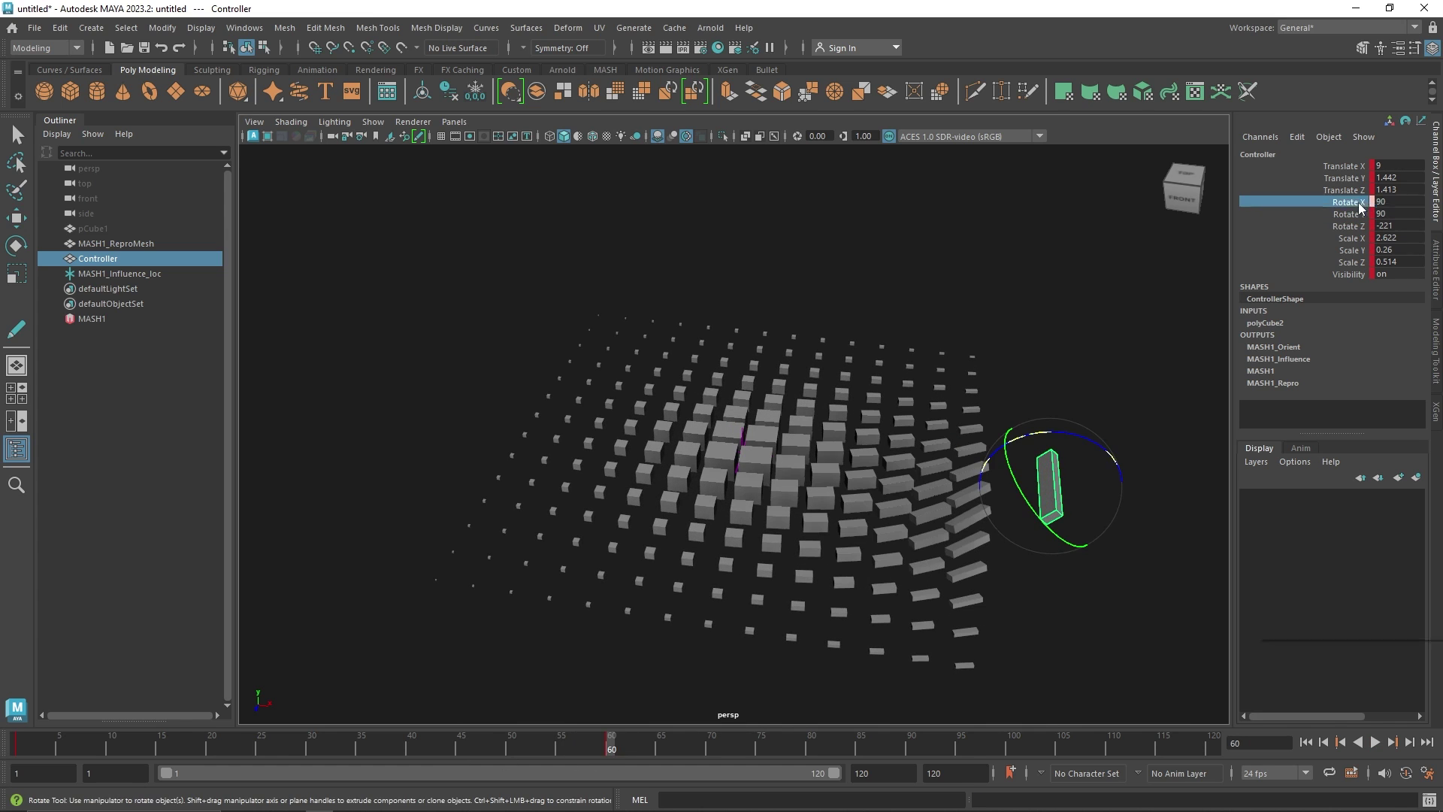
right_click(1360, 201)
left_click(1360, 229)
Step: Set the Controller's Rotate Z to -180 and key it at frame 60
double_click(1401, 226)
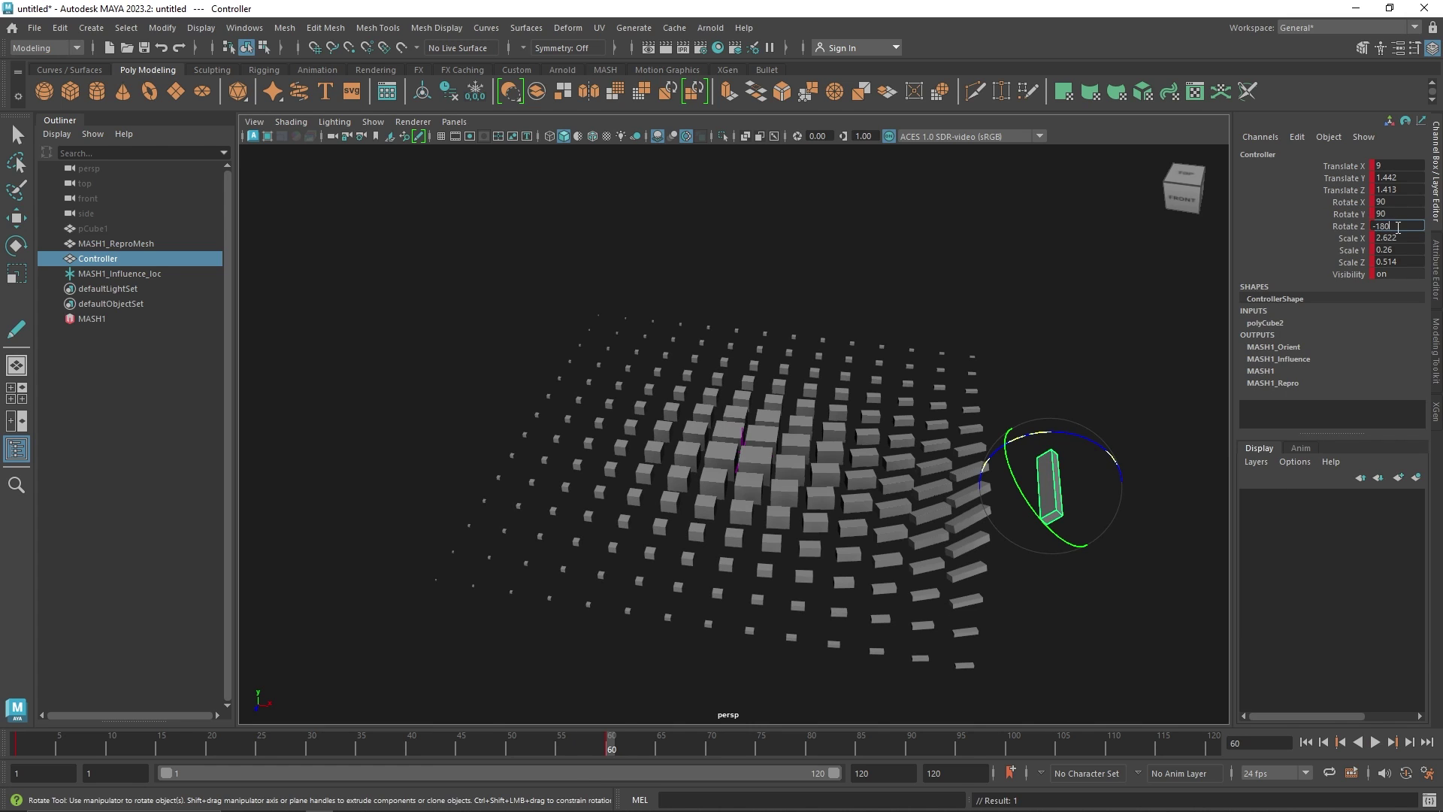
key("Return")
left_click(1360, 226)
right_click(1360, 223)
left_click(1360, 249)
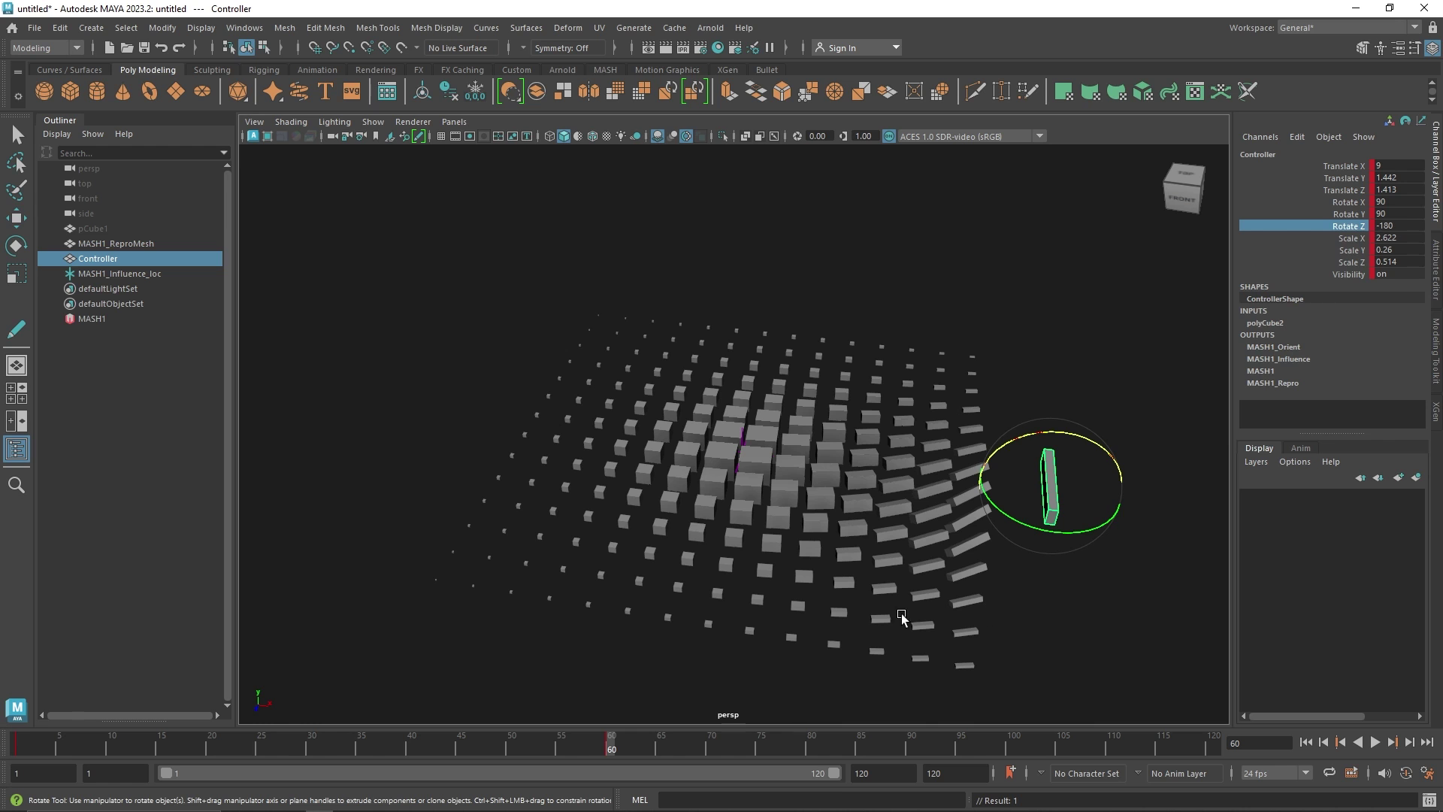
Step: Preview the Controller's animation along the timeline and return to frame 60
key("alt+v")
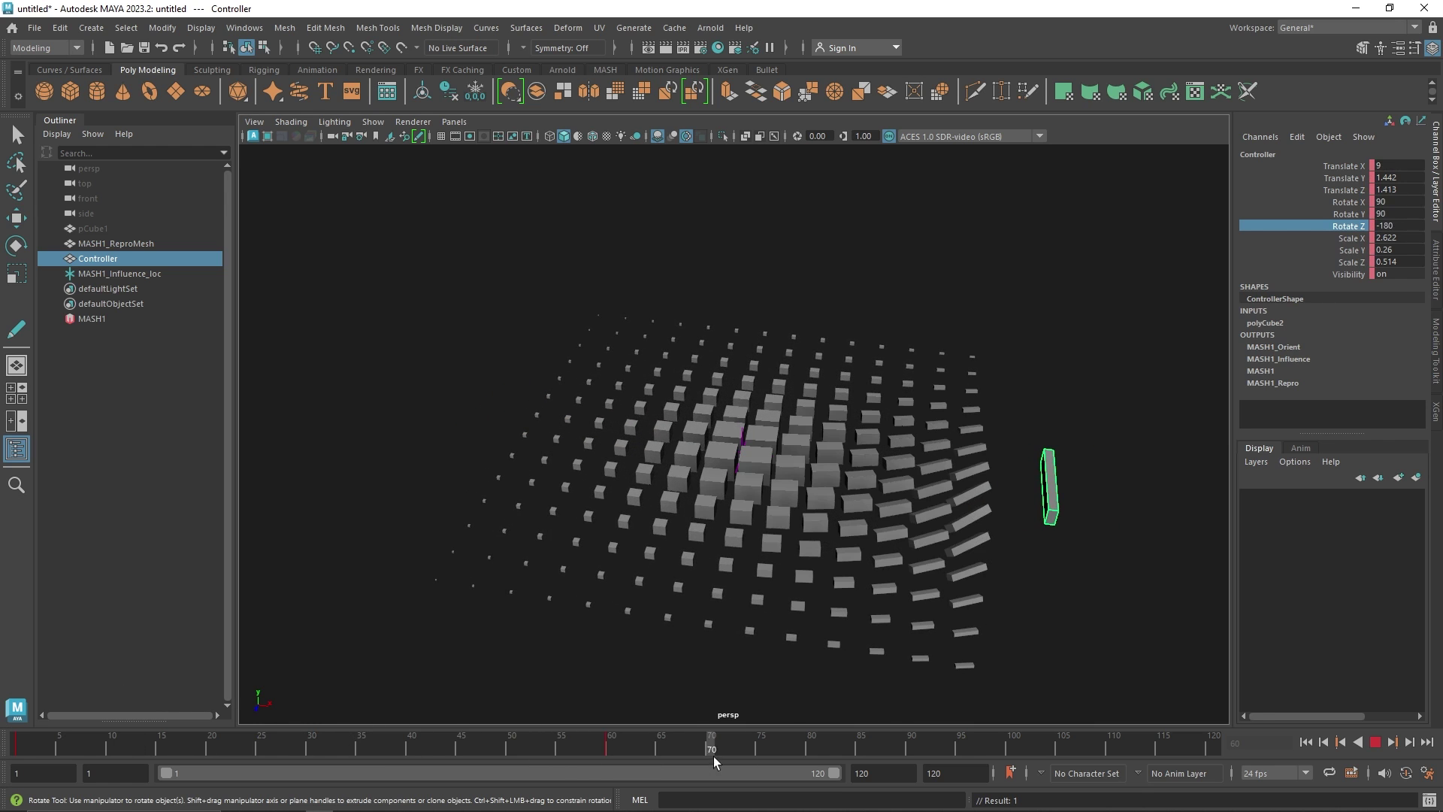
left_click_drag(565, 752, 609, 756)
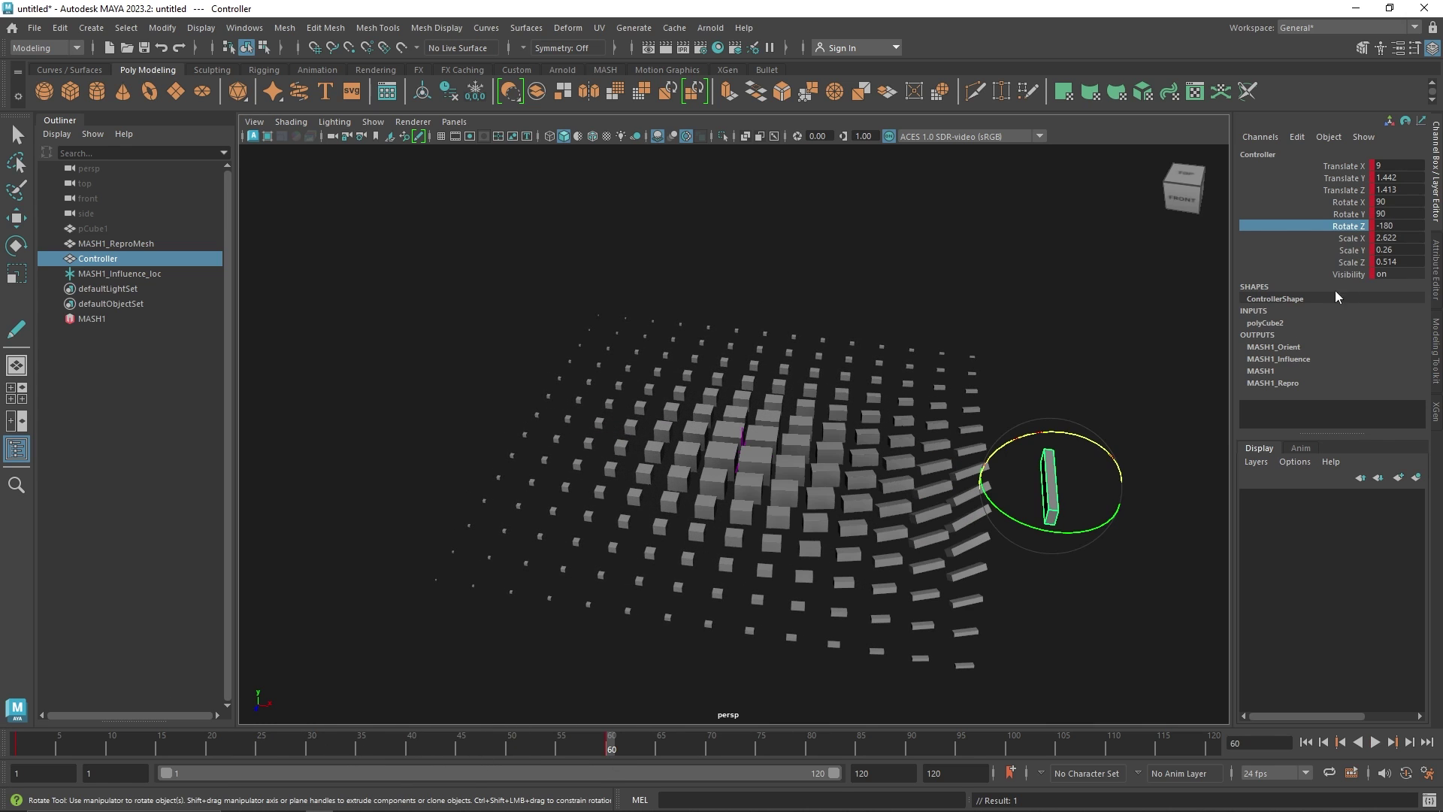
Step: Set the Controller's Scale X to 1.622 and Scale Z to 6, and key both at frame 60
left_click(1405, 238)
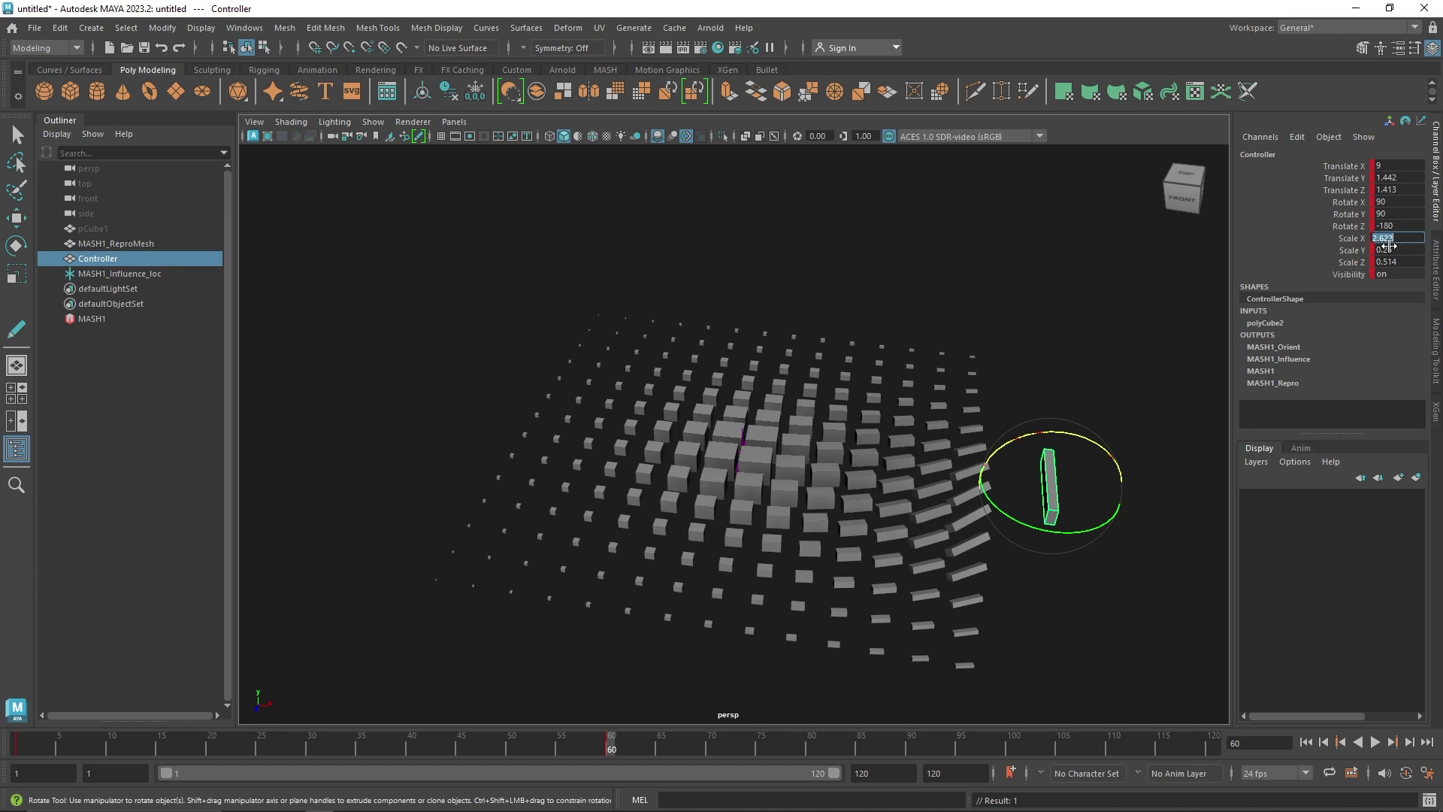
type("1.622")
left_click(1351, 238)
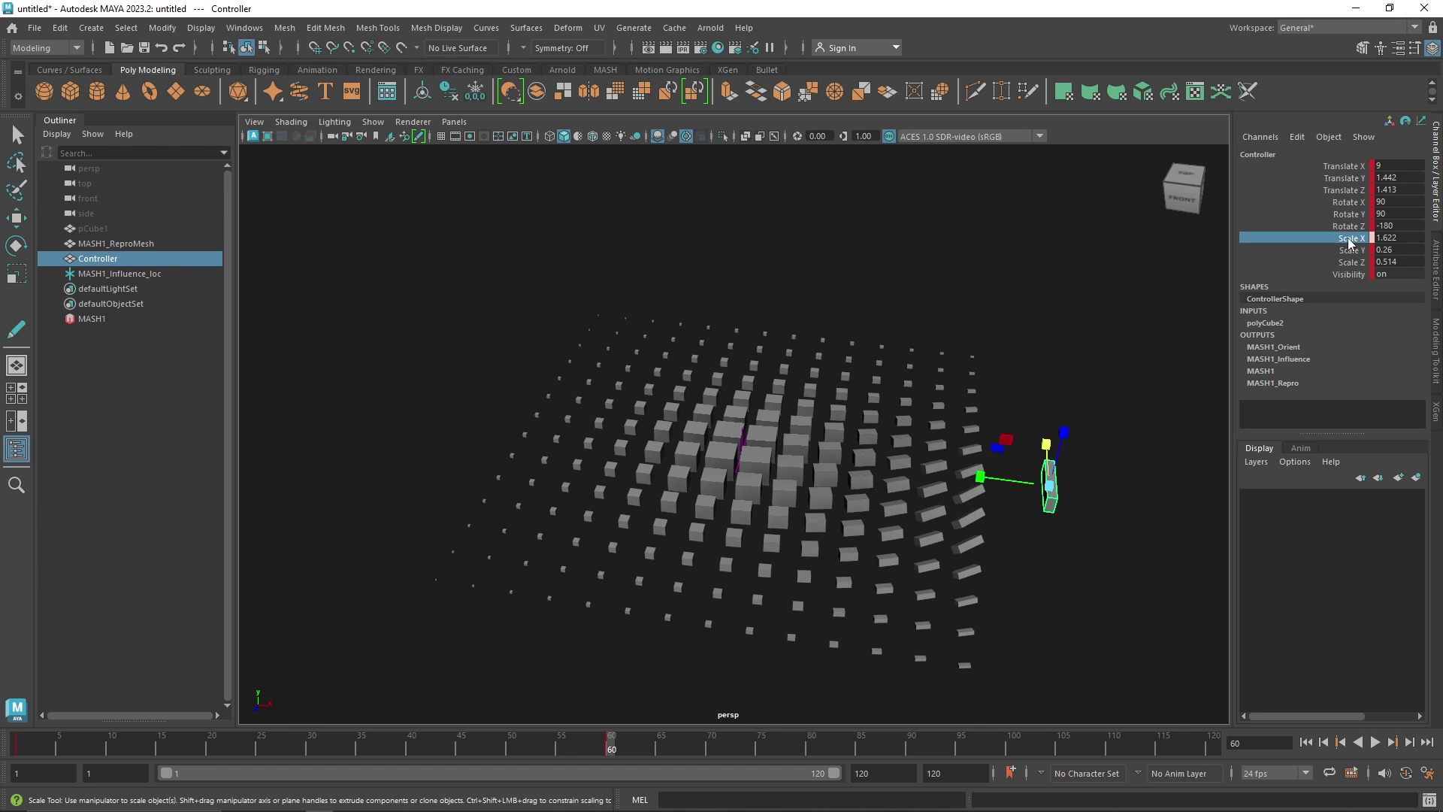
left_click(1390, 261)
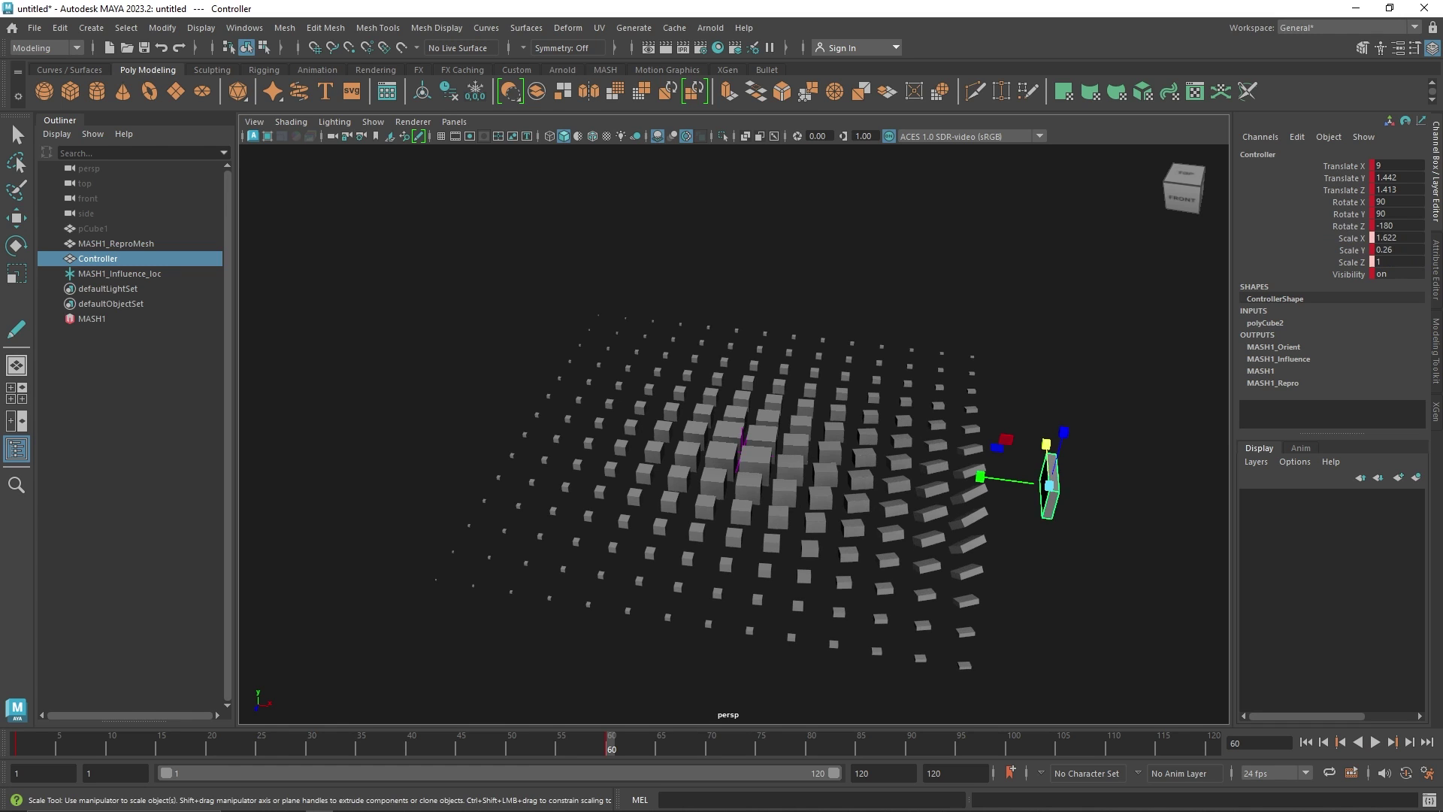
type("6")
key("Return")
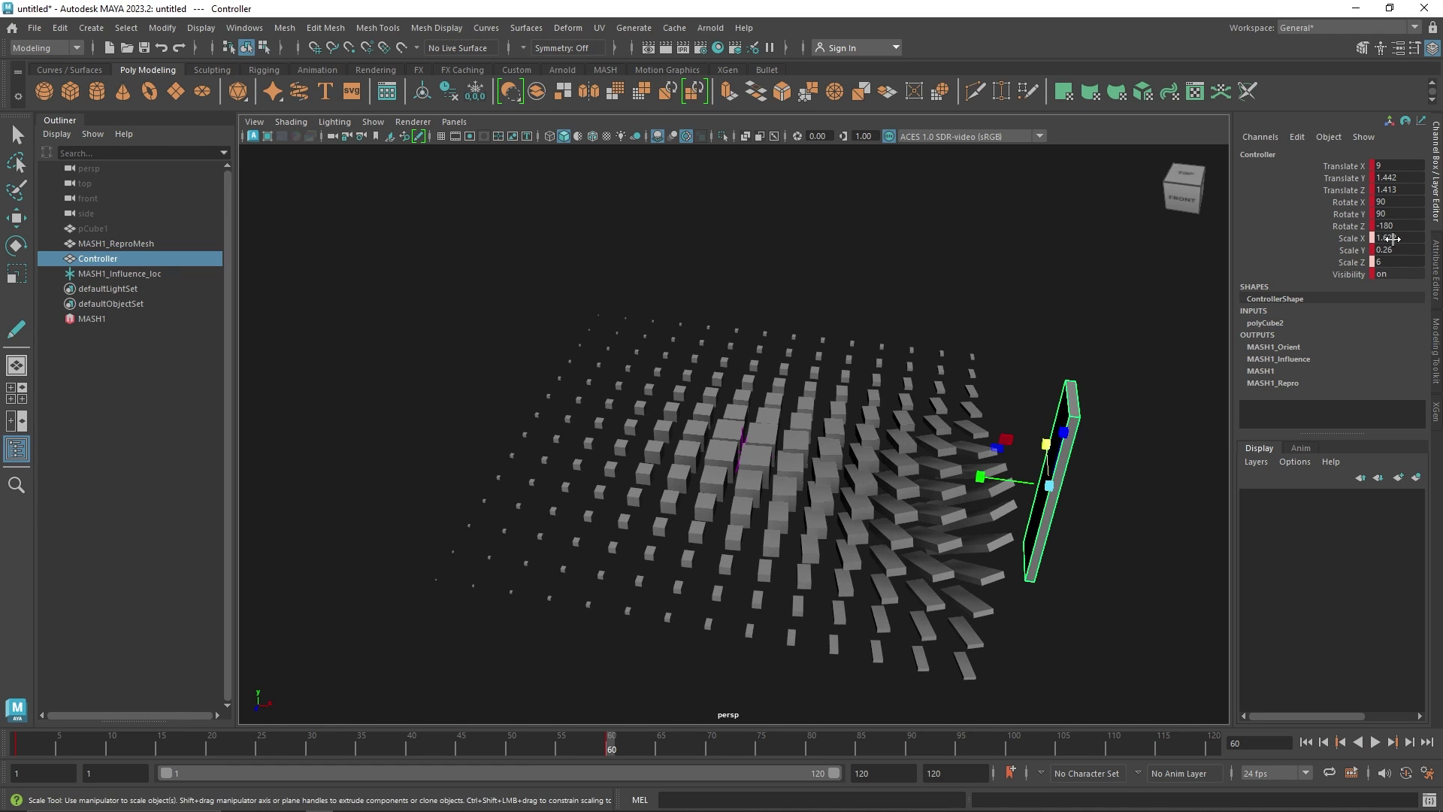
right_click(1393, 239)
left_click(1341, 262)
right_click(1341, 261)
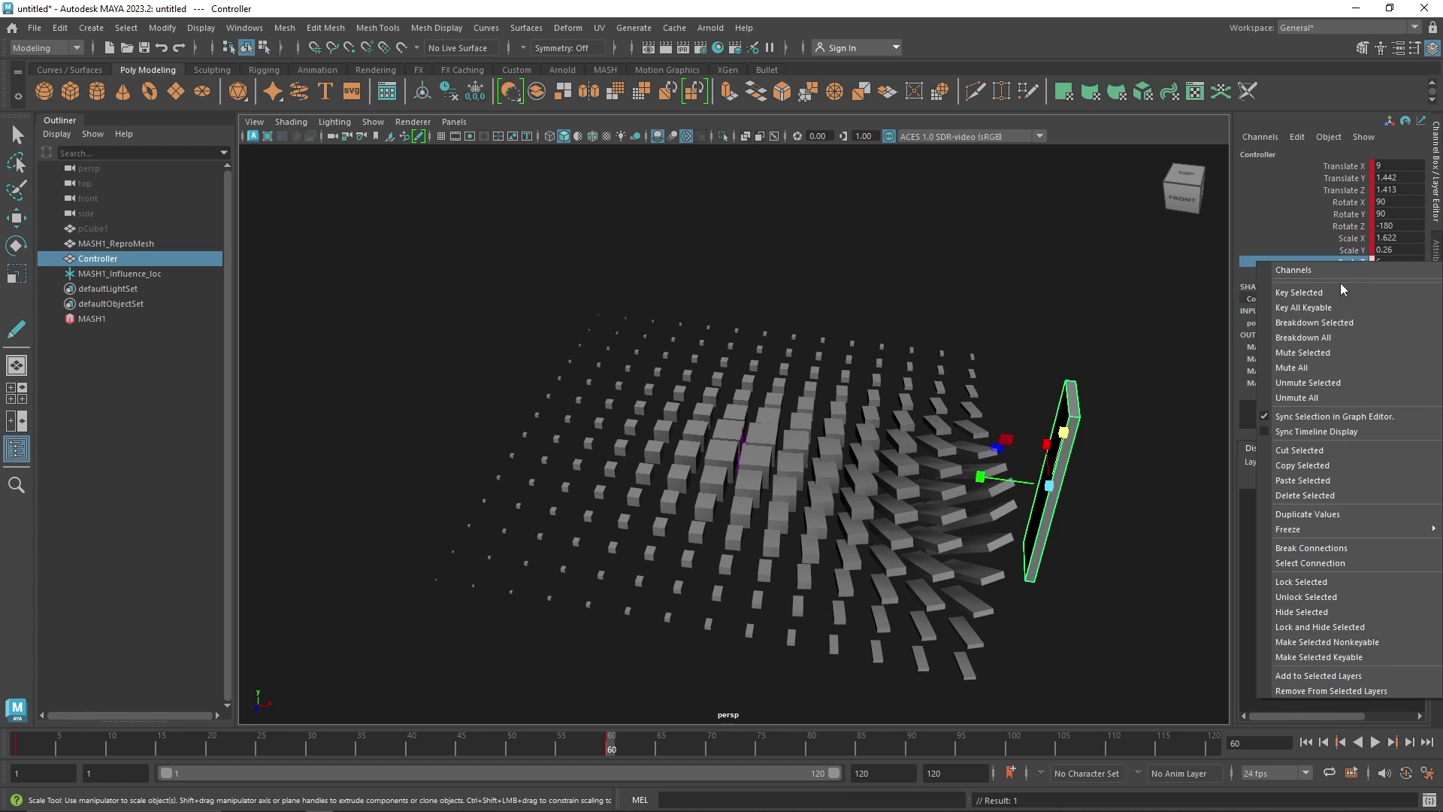
left_click(1327, 293)
Step: Copy the Controller's keys from frame 1 and paste them at frame 120
left_click_drag(602, 744, 20, 746)
right_click(19, 746)
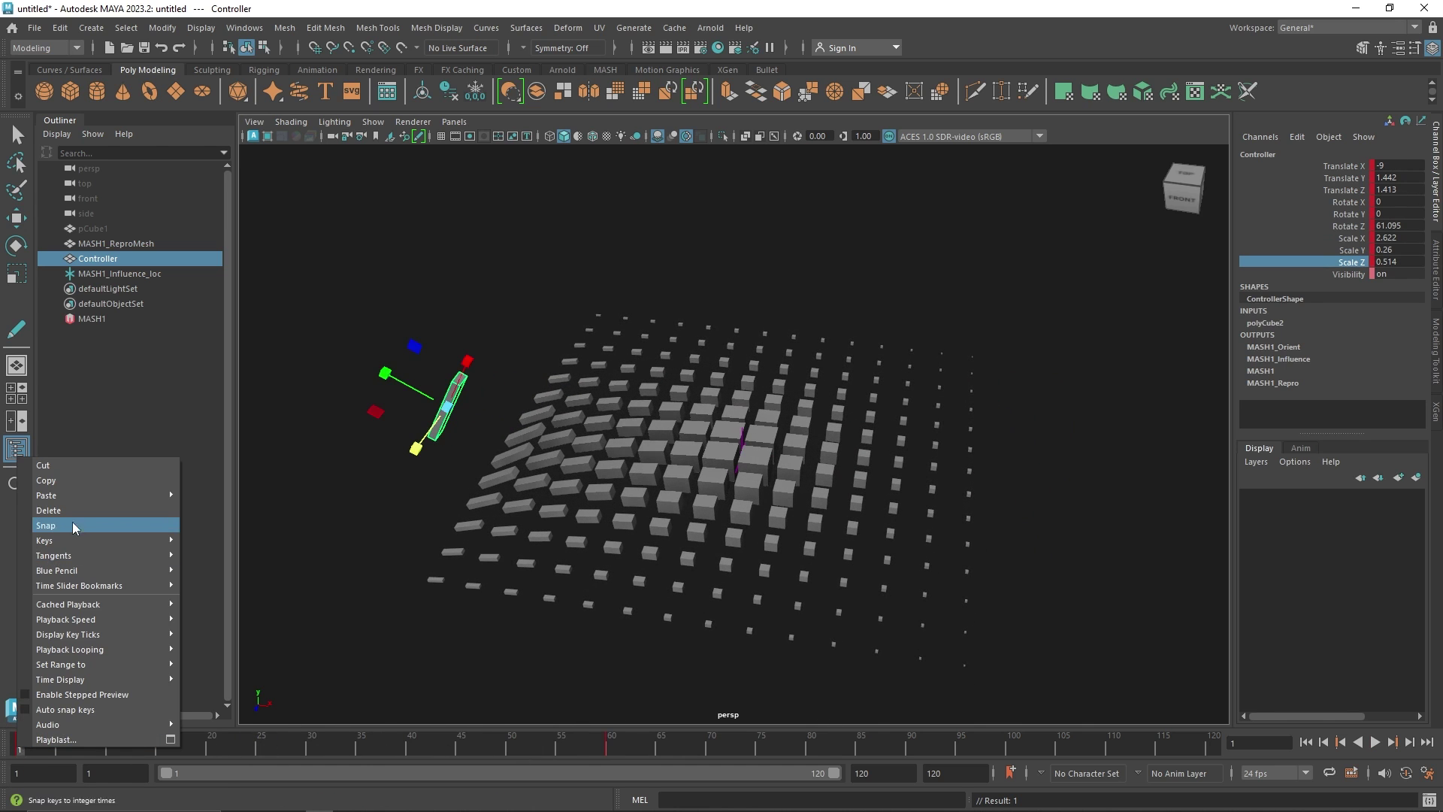
left_click(87, 484)
left_click_drag(946, 734, 1213, 743)
right_click(1218, 743)
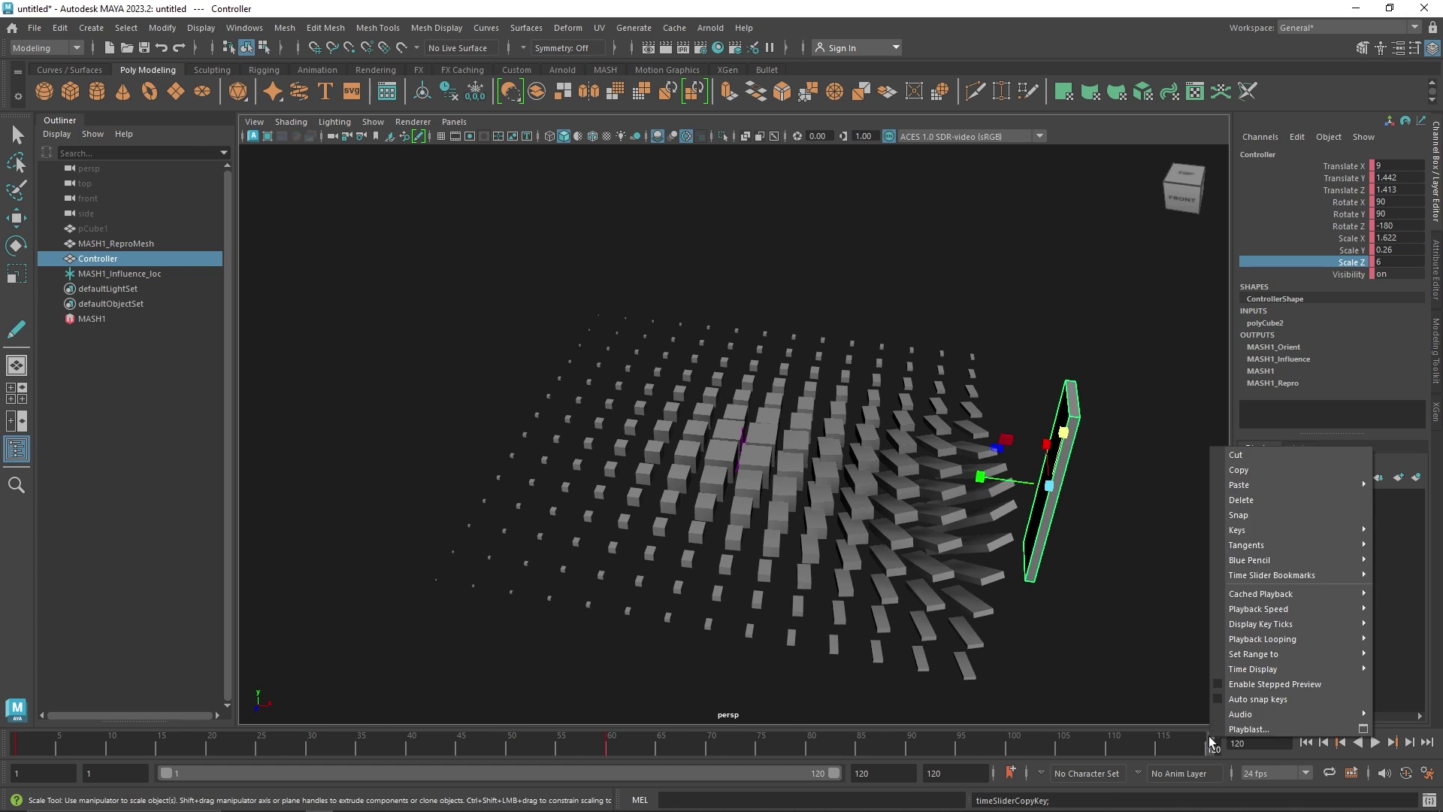
left_click(1263, 502)
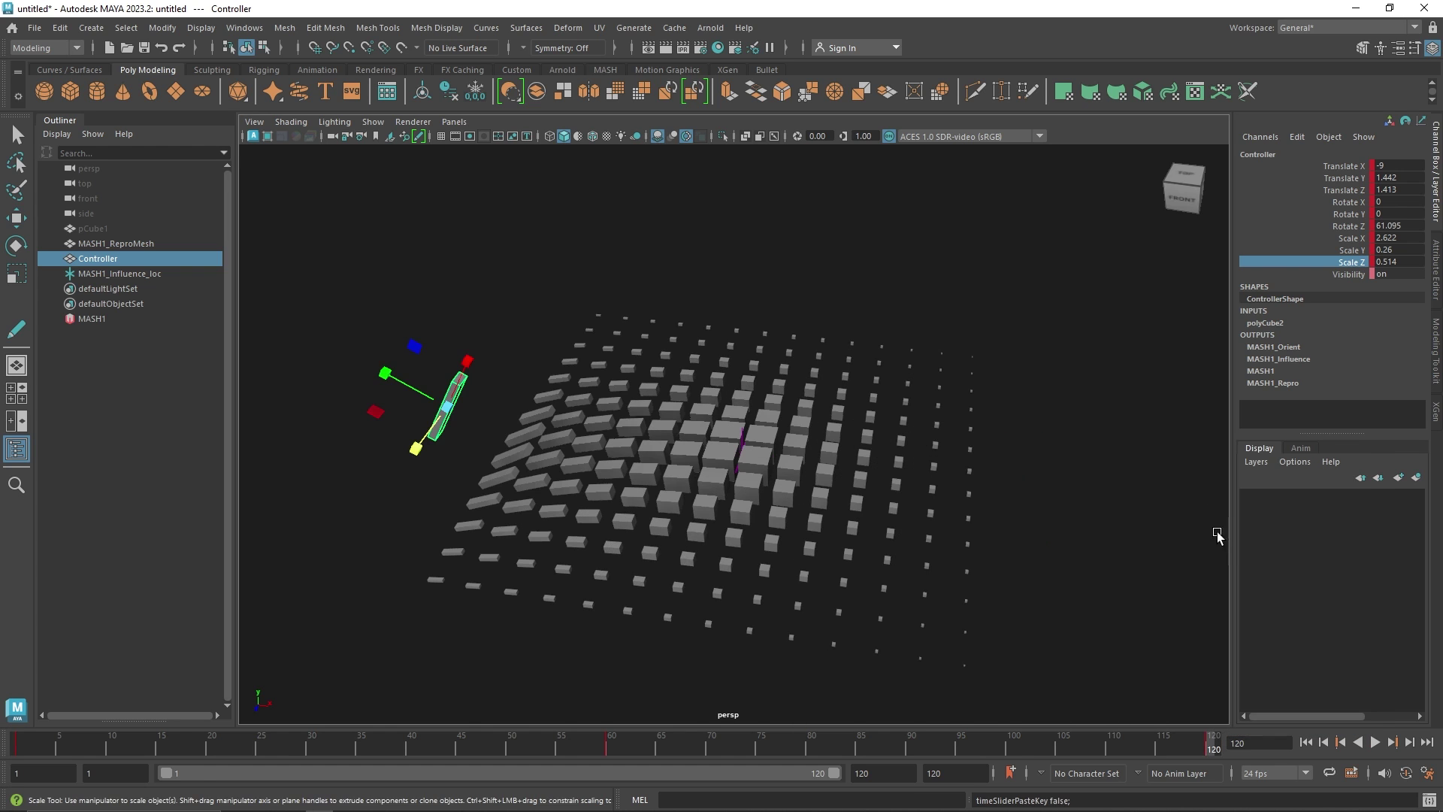
Step: Play back the Controller's full animation and return to frame 60
left_click(1376, 742)
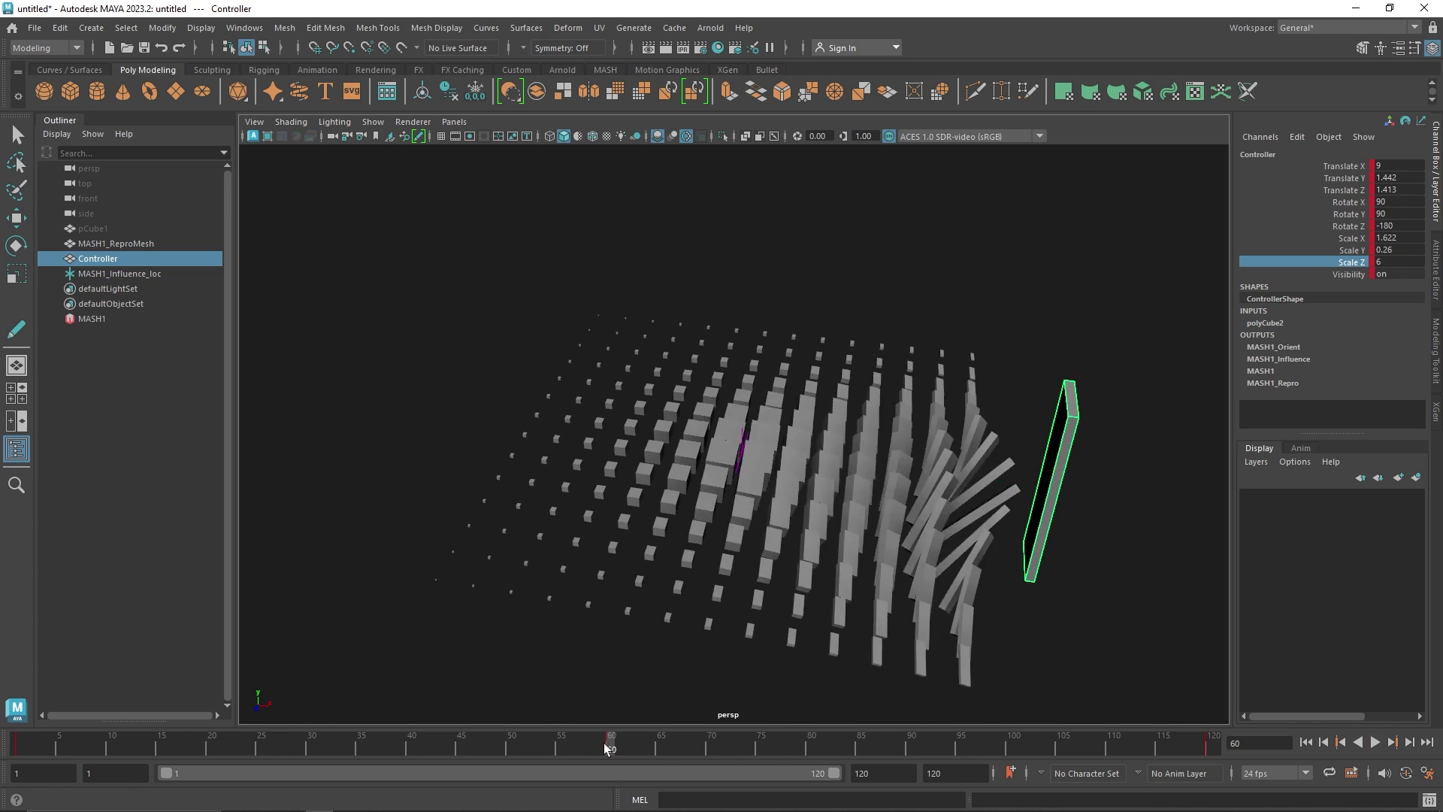
left_click(601, 746)
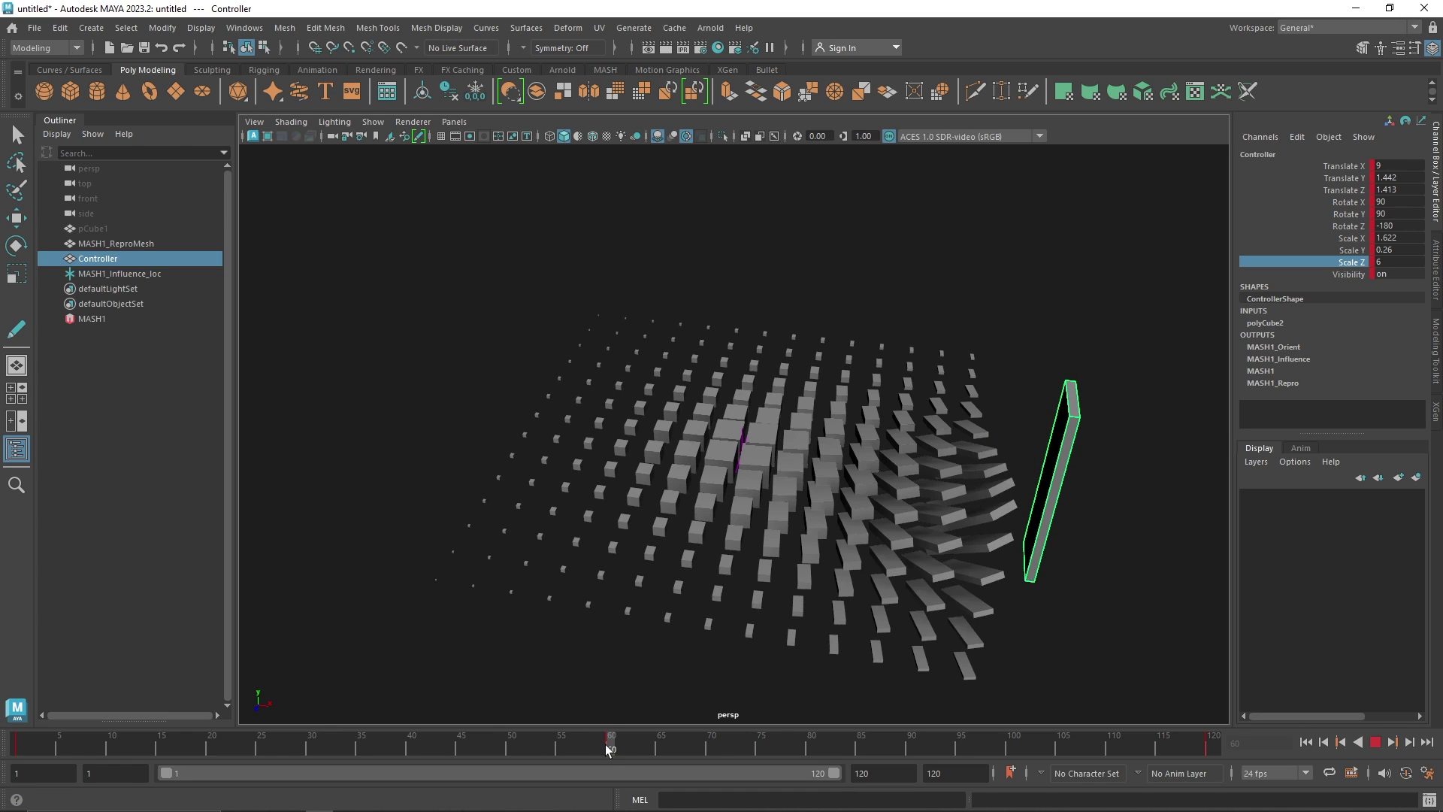
key("e")
Step: Set the Up Vector of the MASH1 Orient node to X and check the result at frame 60
left_click(120, 318)
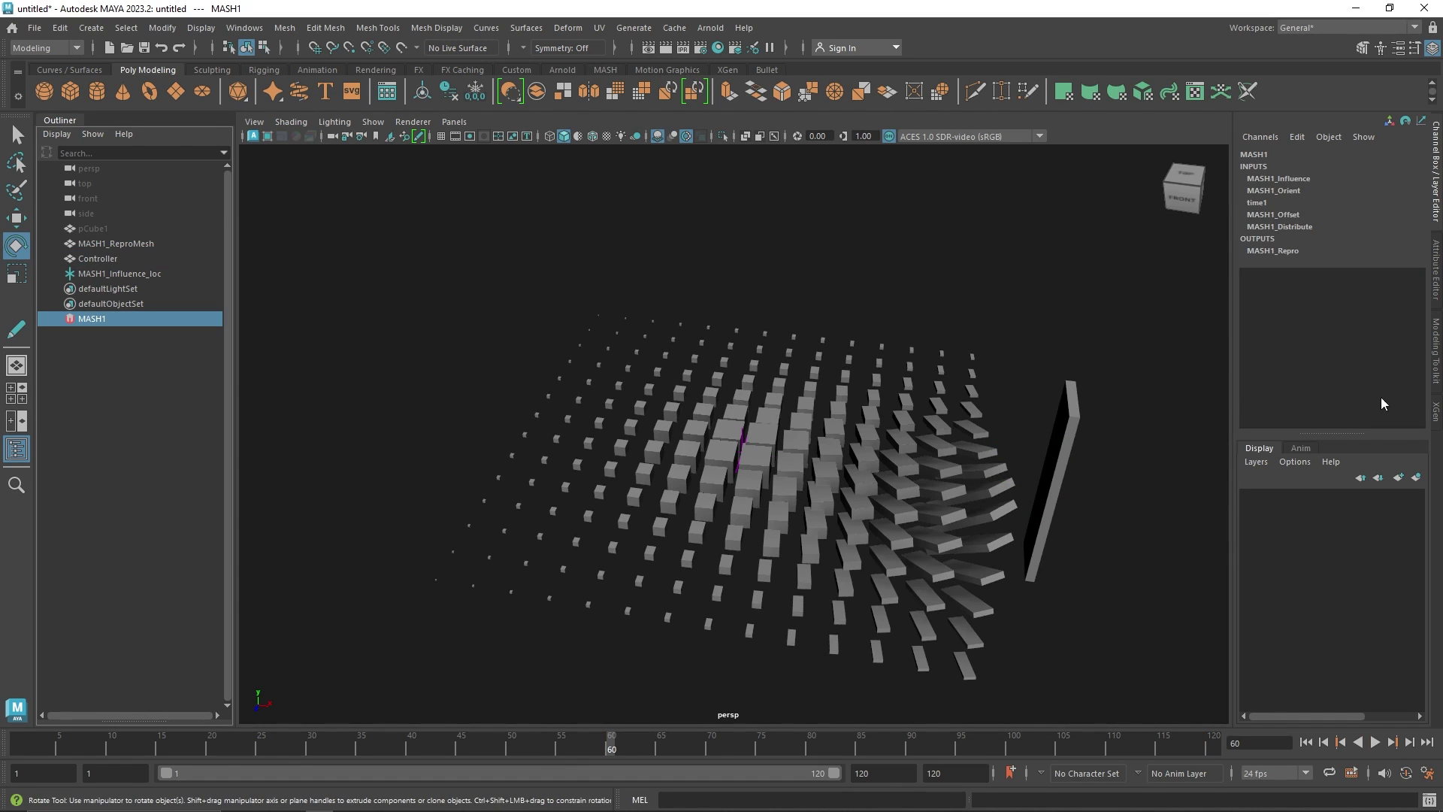
key("ctrl+a")
left_click(1254, 153)
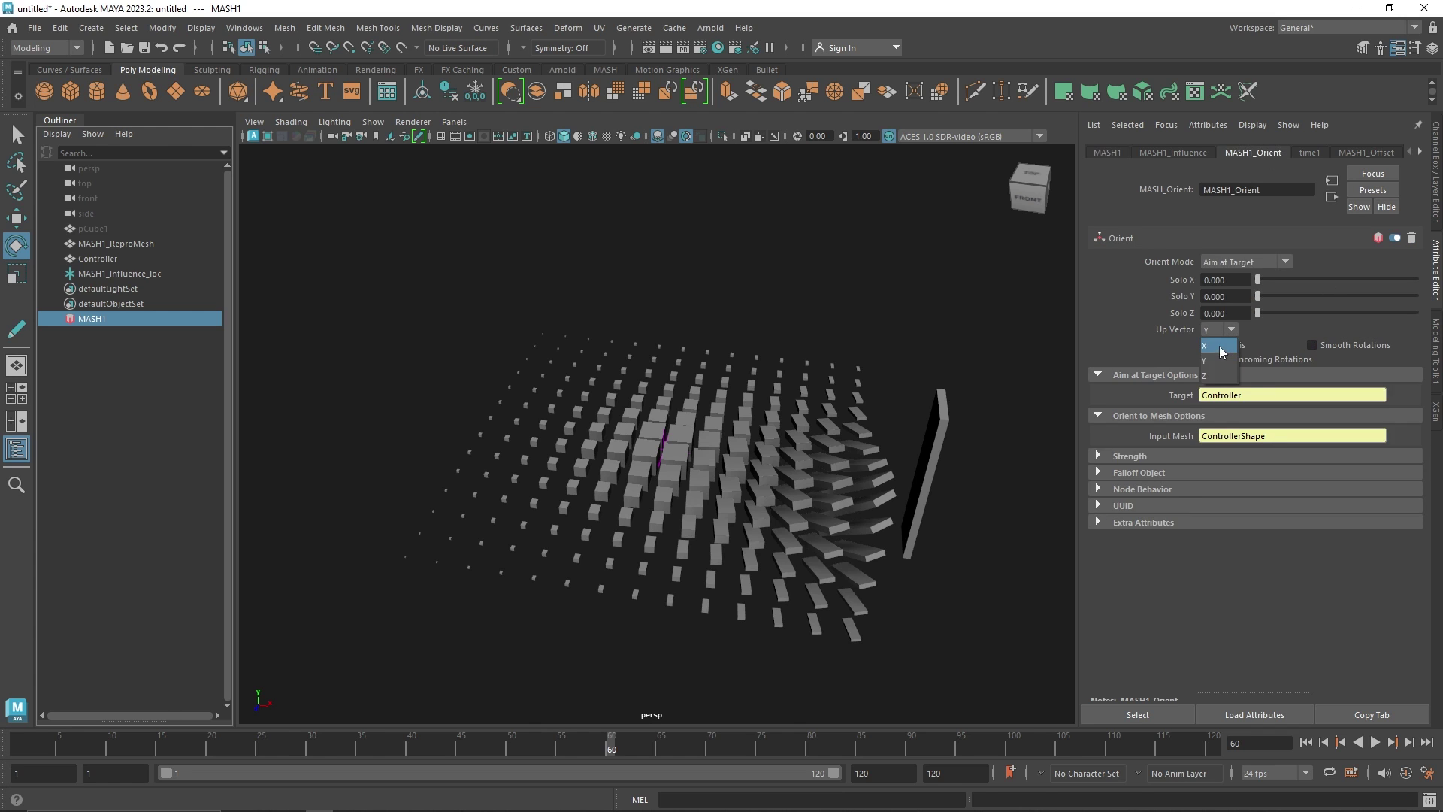
left_click_drag(648, 744, 612, 749)
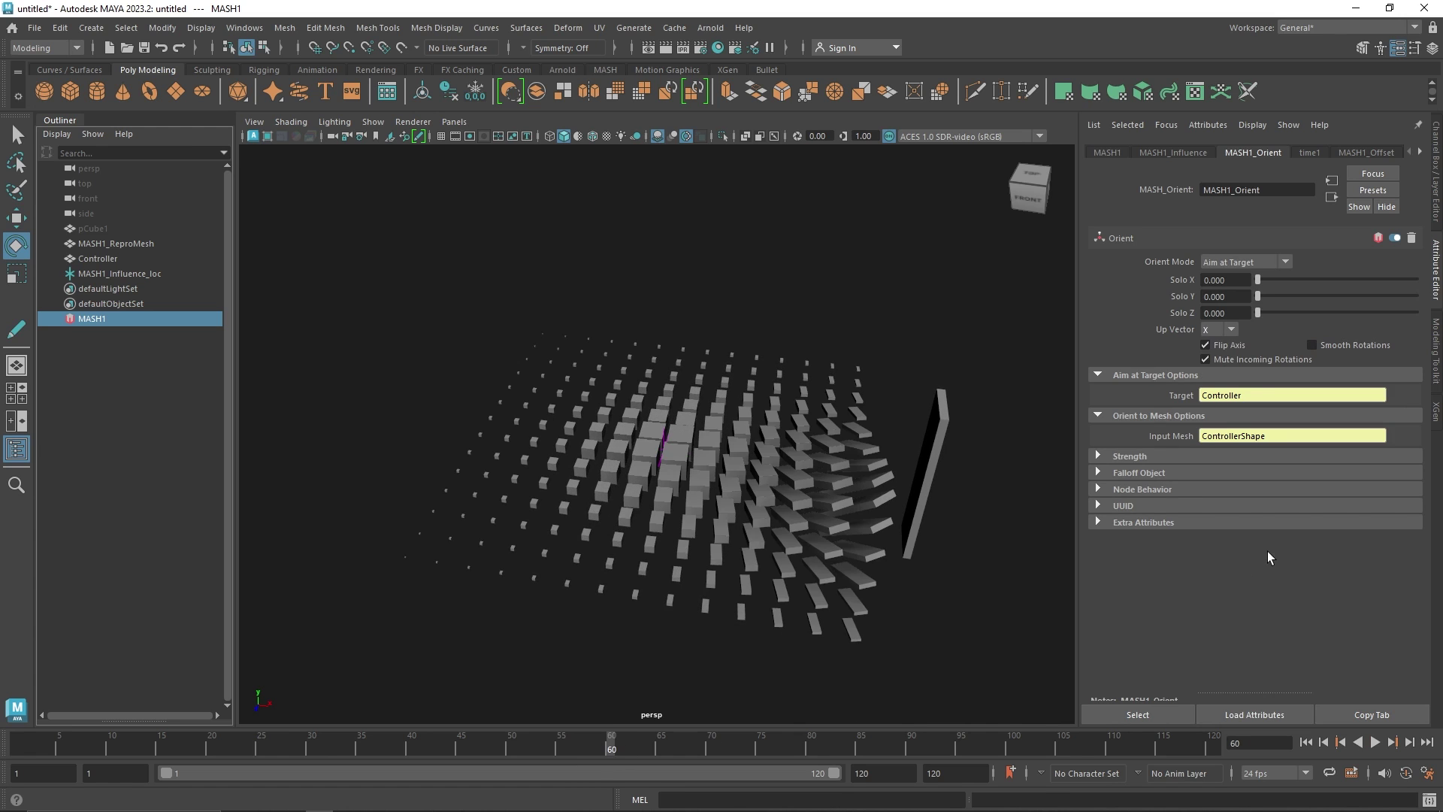
Step: Turn off Flip Axis on the Orient node and play back the grid animation
key("alt+v")
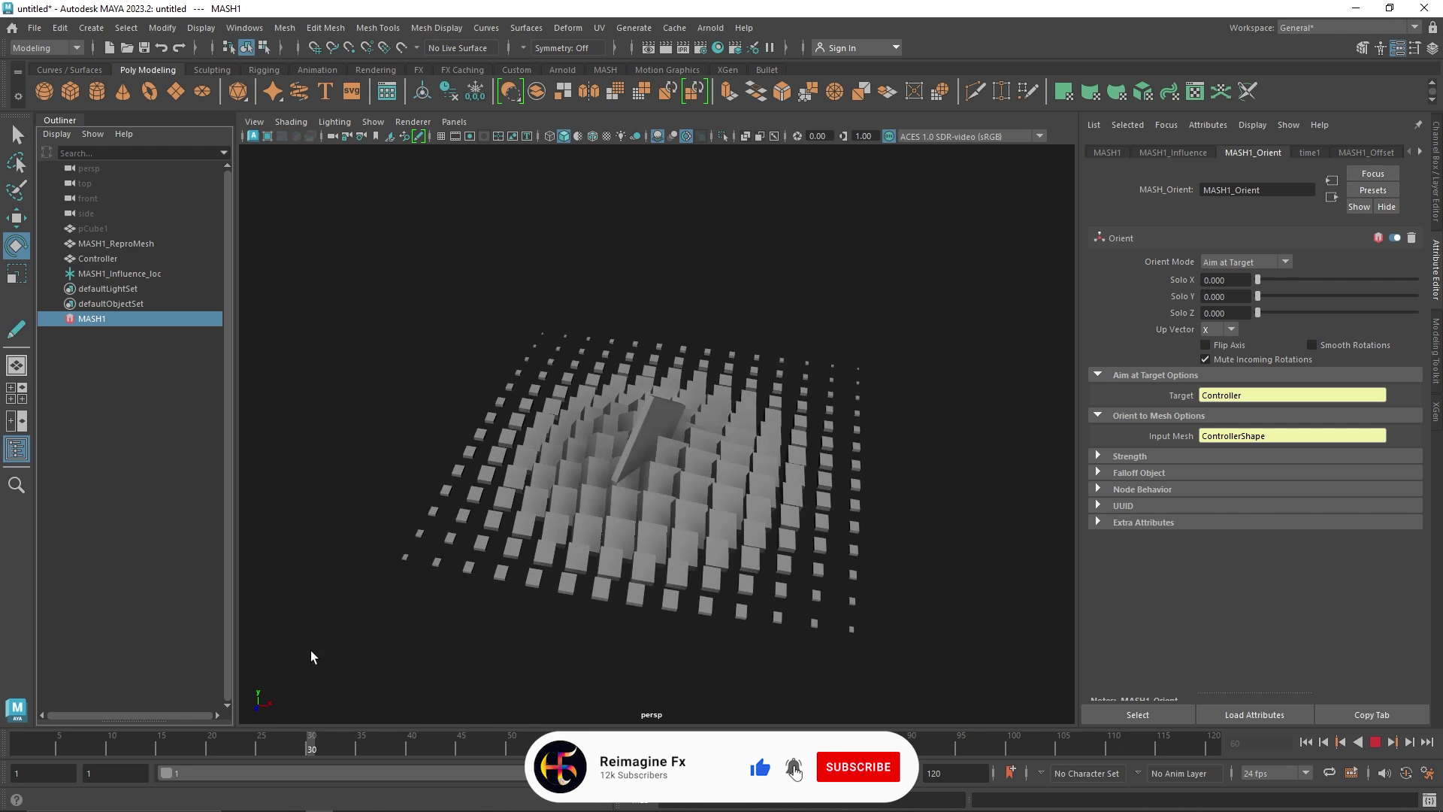
key("alt+v")
left_click(1378, 743)
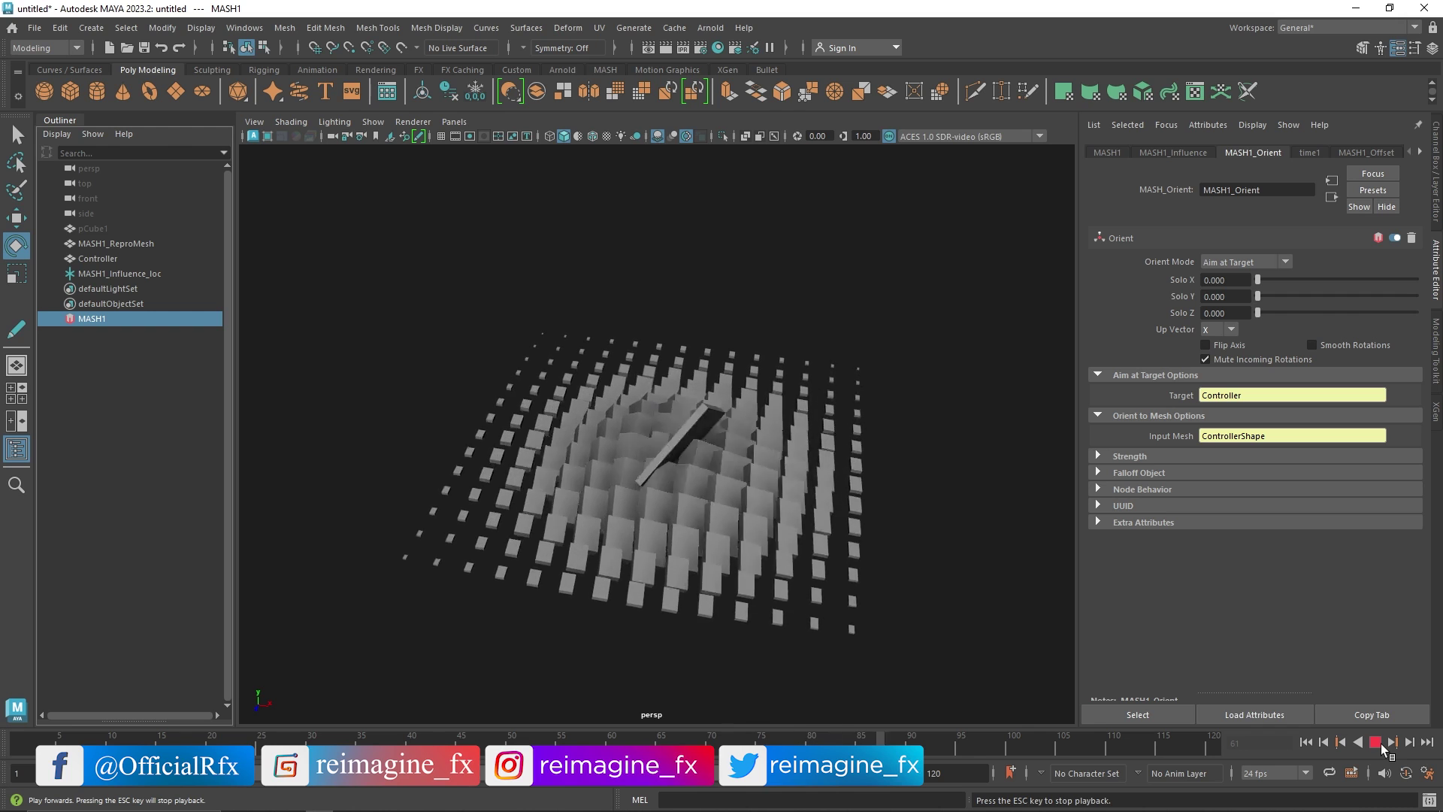
left_click(1379, 743)
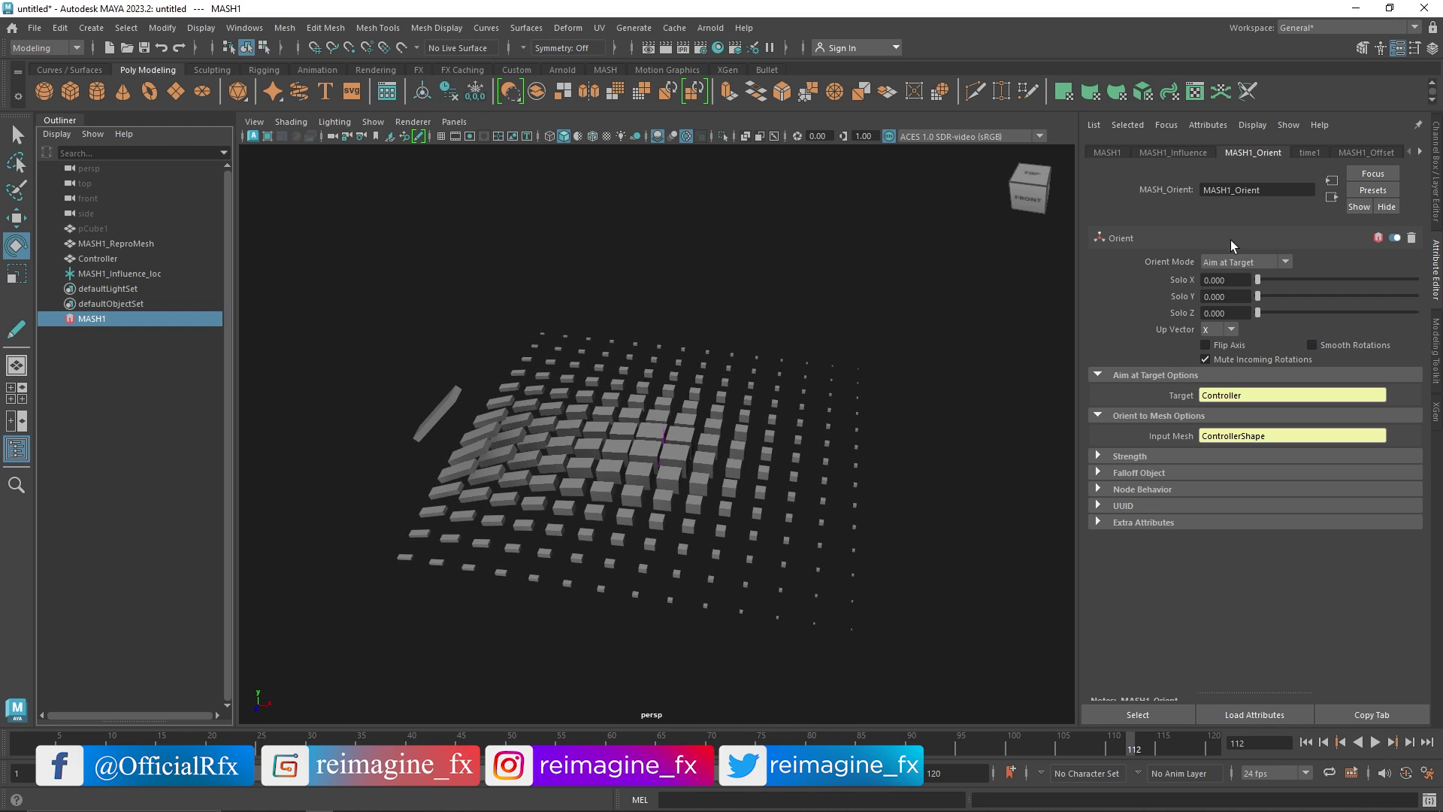
Step: Add a Color node to MASH1 in cyan with Random Hue about 0.112, Saturation Random about 0.513 and Value Random about 0.289
left_click(1166, 151)
left_click(1111, 151)
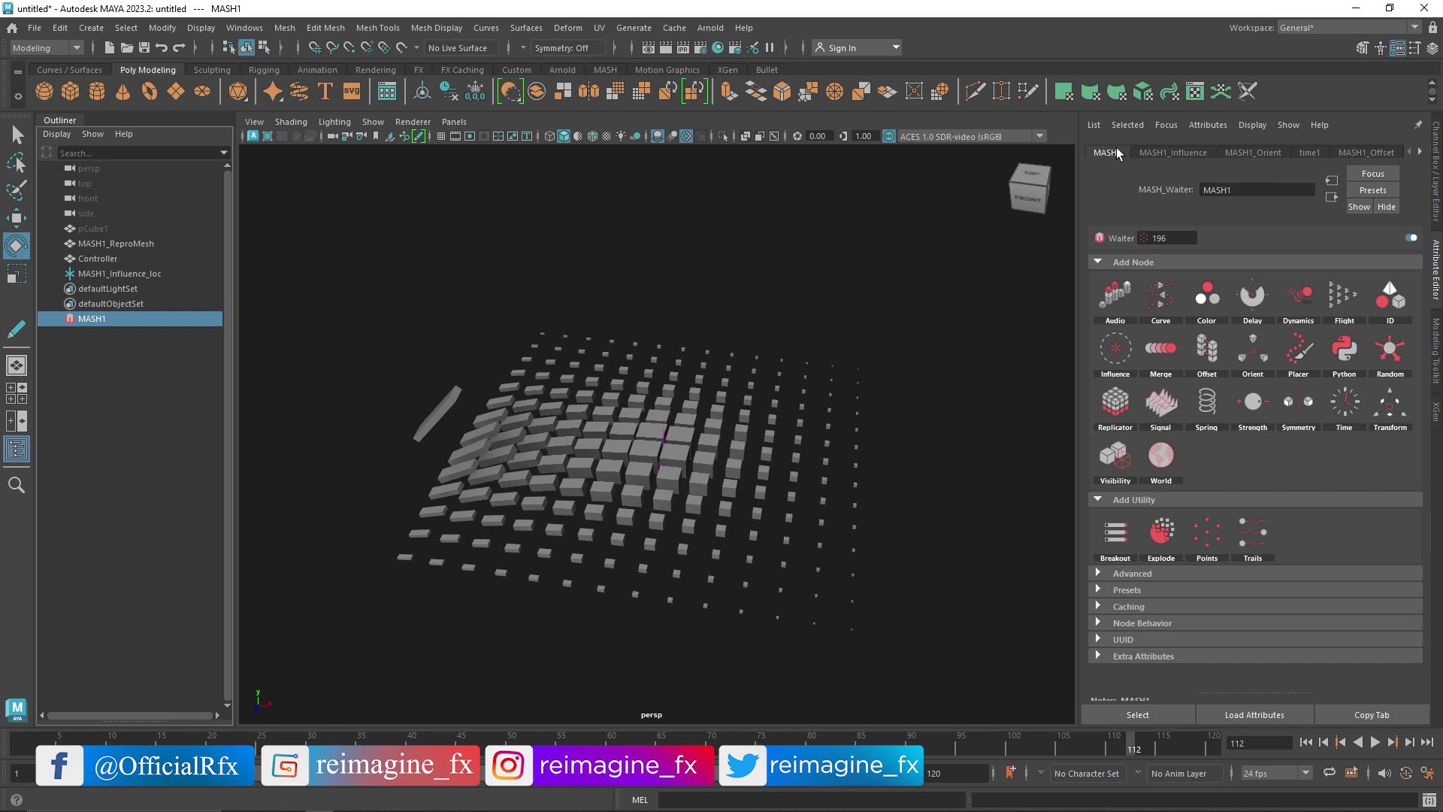
left_click(1208, 298)
left_click(1231, 261)
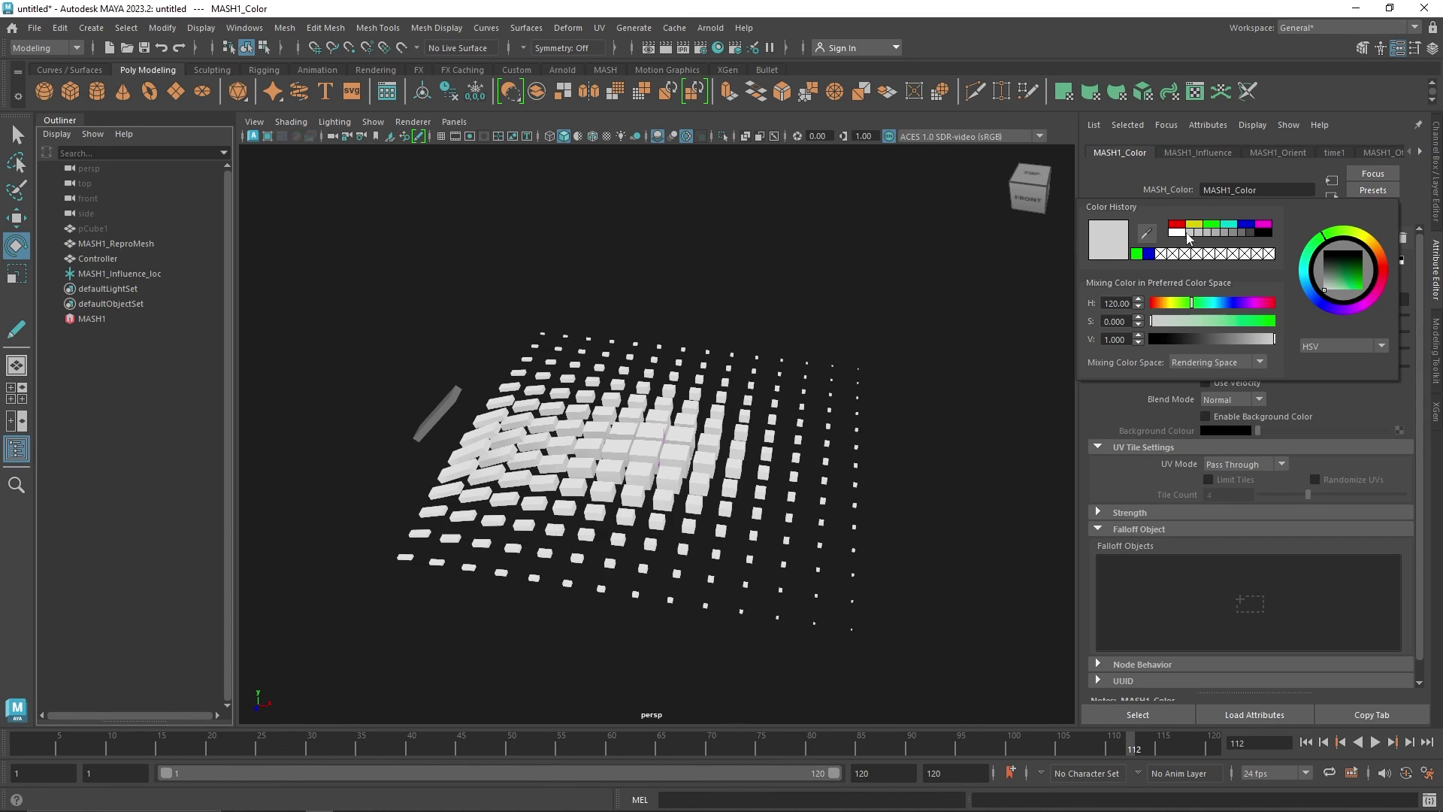
left_click(1229, 224)
mouse_move(1258, 316)
left_mouse_down()
mouse_move(1310, 336)
mouse_move(1271, 318)
mouse_move(1281, 347)
mouse_move(1306, 348)
mouse_move(1284, 316)
mouse_move(1338, 337)
mouse_move(1275, 316)
left_mouse_up()
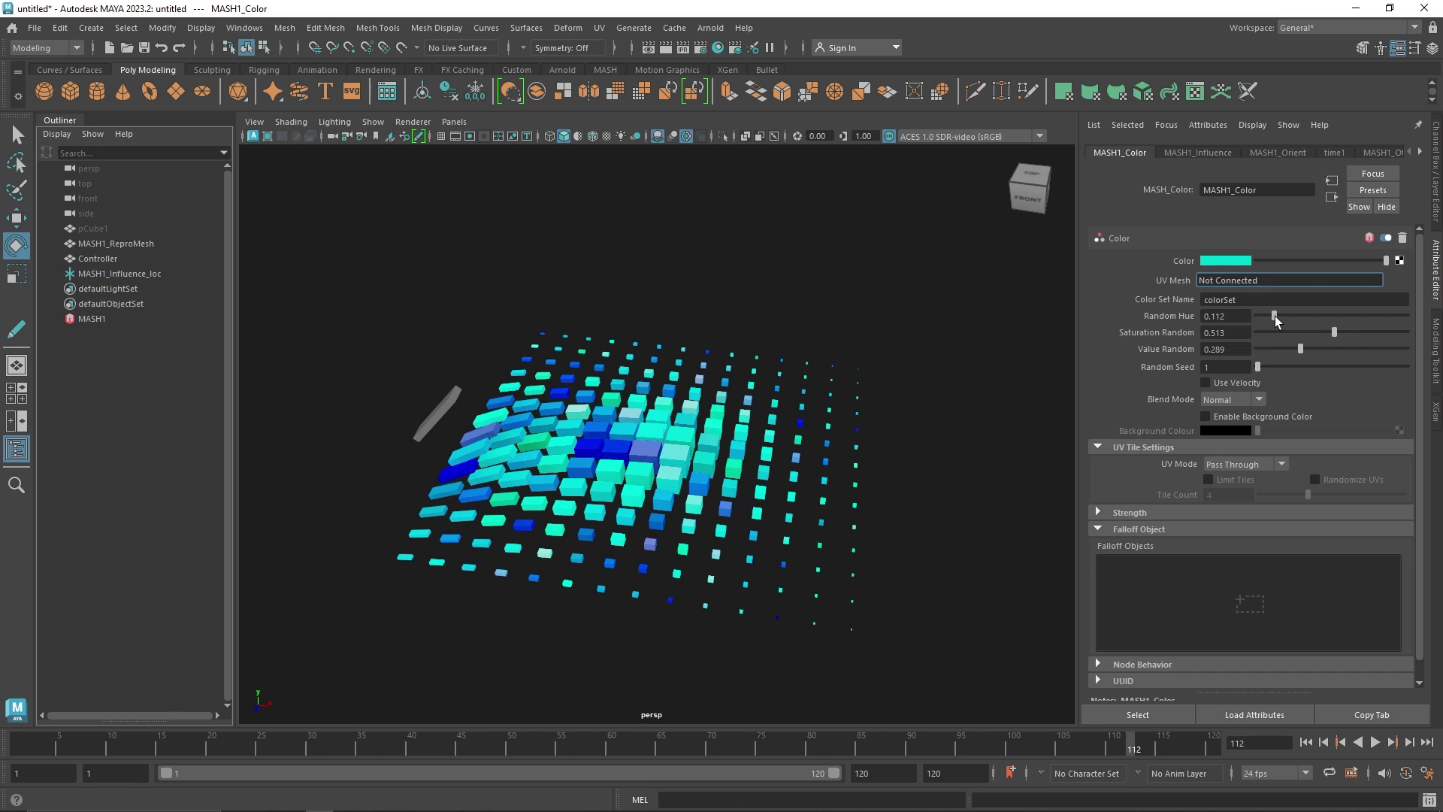
Step: Create a falloff object for the Color node and set its Inner Zone to 0.5
right_click(1187, 582)
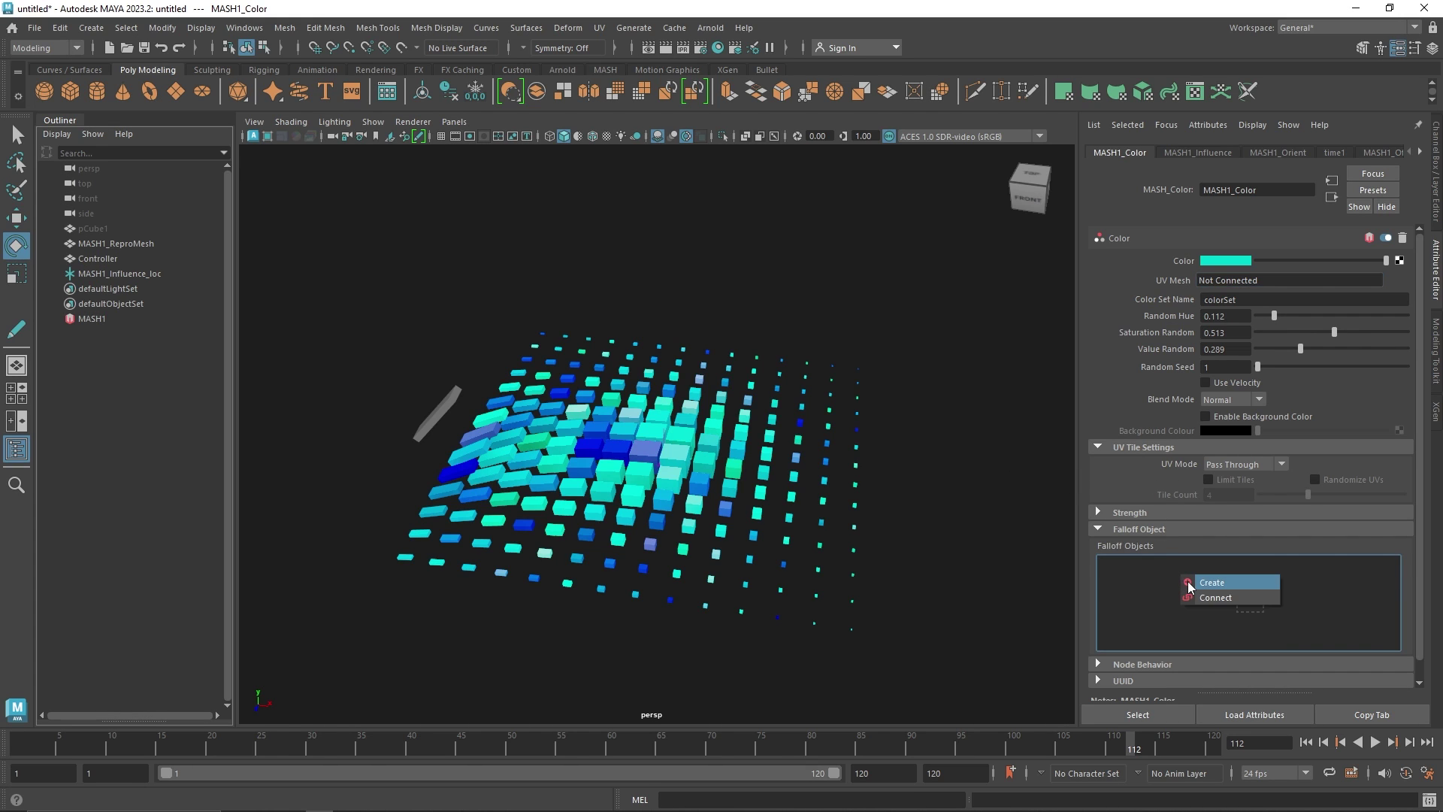
left_click(1212, 582)
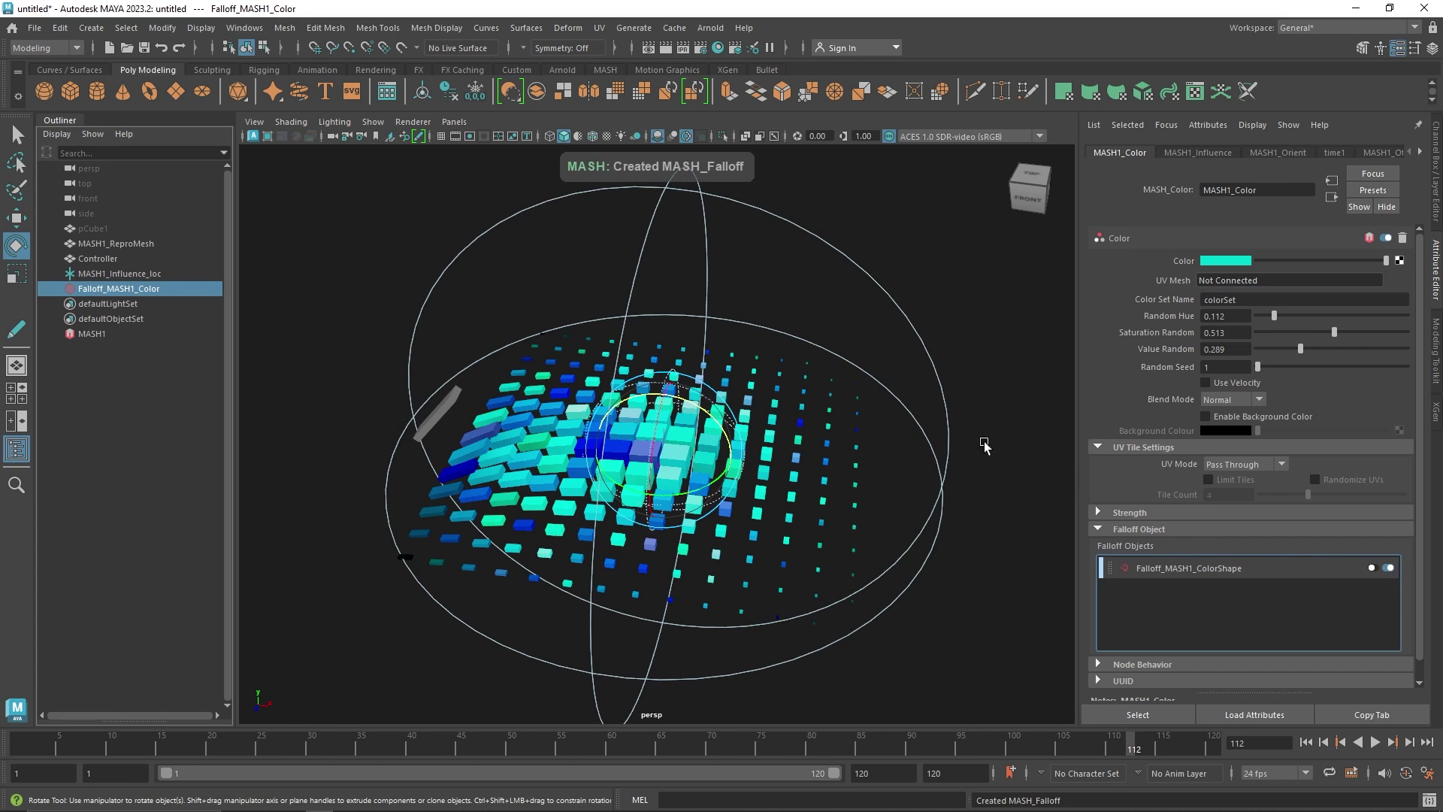
left_click(1167, 564)
left_click_drag(1305, 327, 1337, 335)
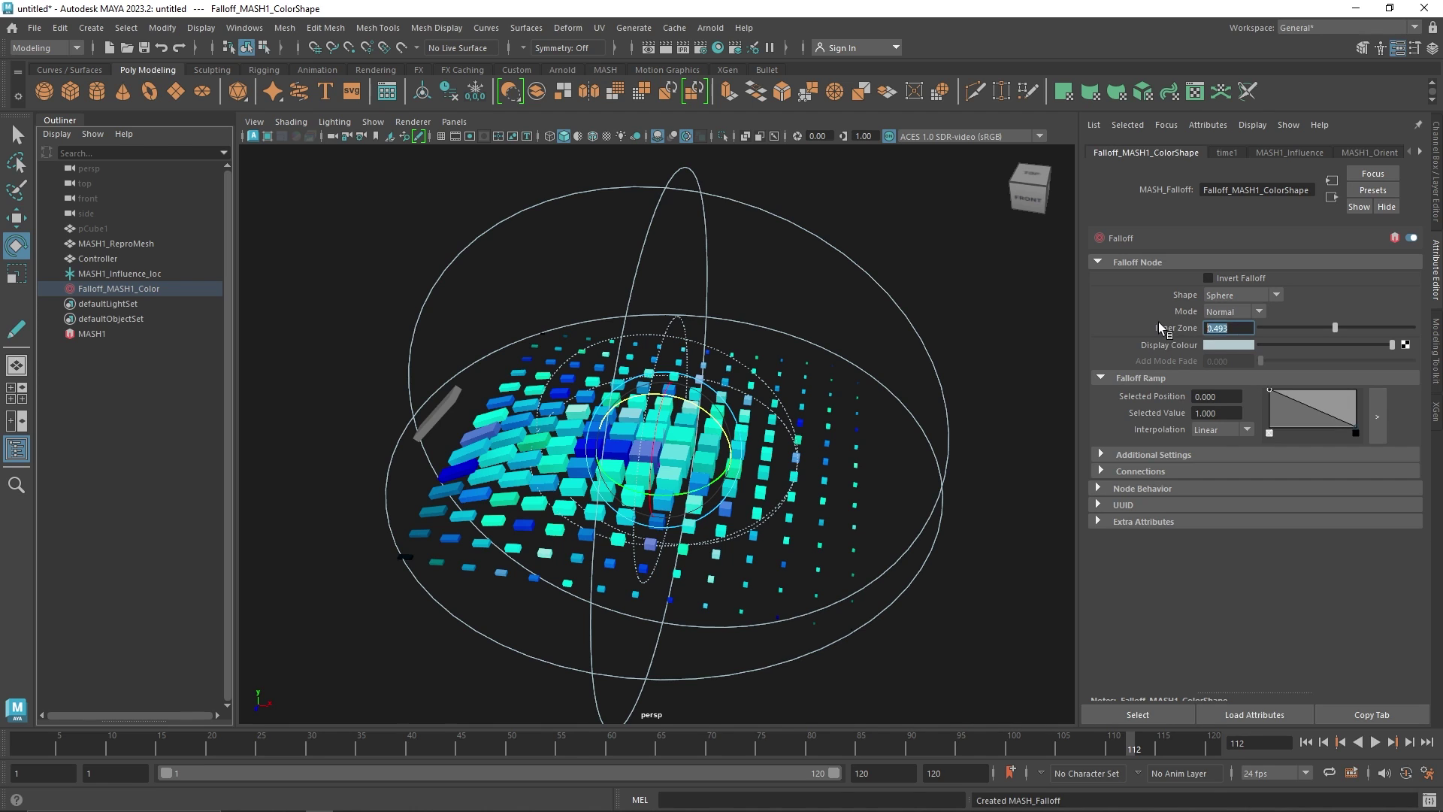
type(".5")
key("Return")
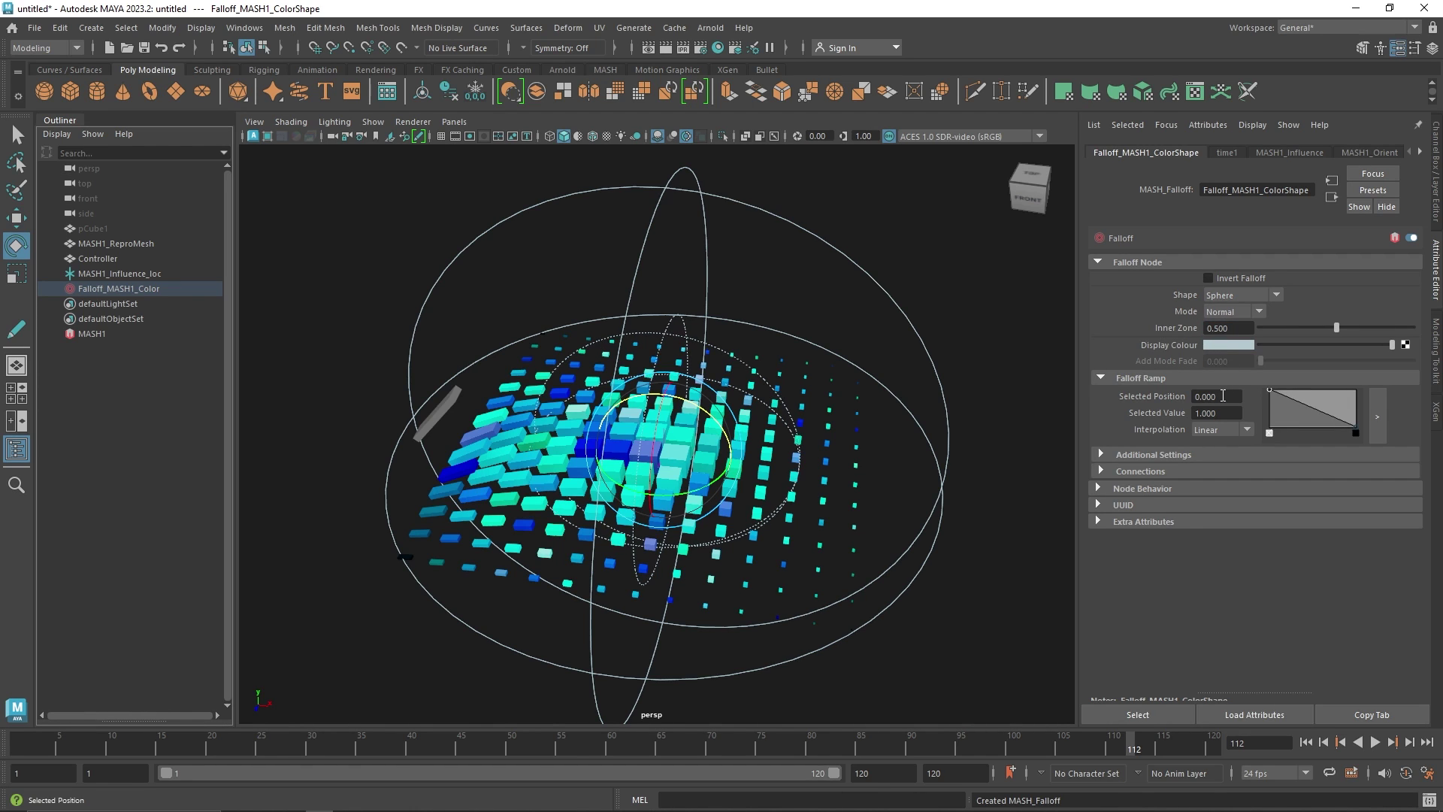
Step: Scale the color falloff sphere down uniformly to about 5.167
key("r")
left_click(940, 443)
left_click_drag(722, 463, 636, 463)
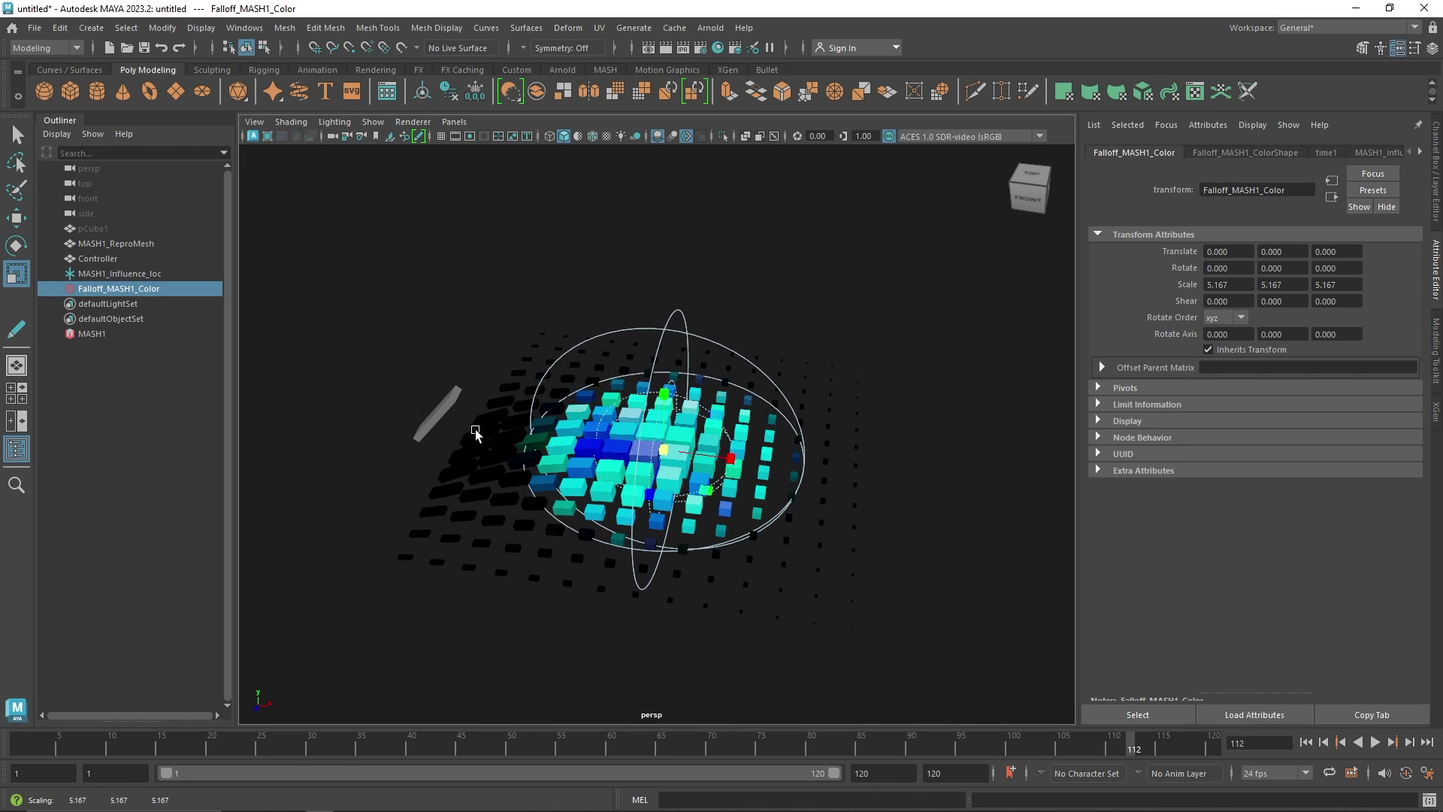
Step: Try adding Falloff_MASH1_Color to the MASH1 Influence node's locators
left_click(133, 259)
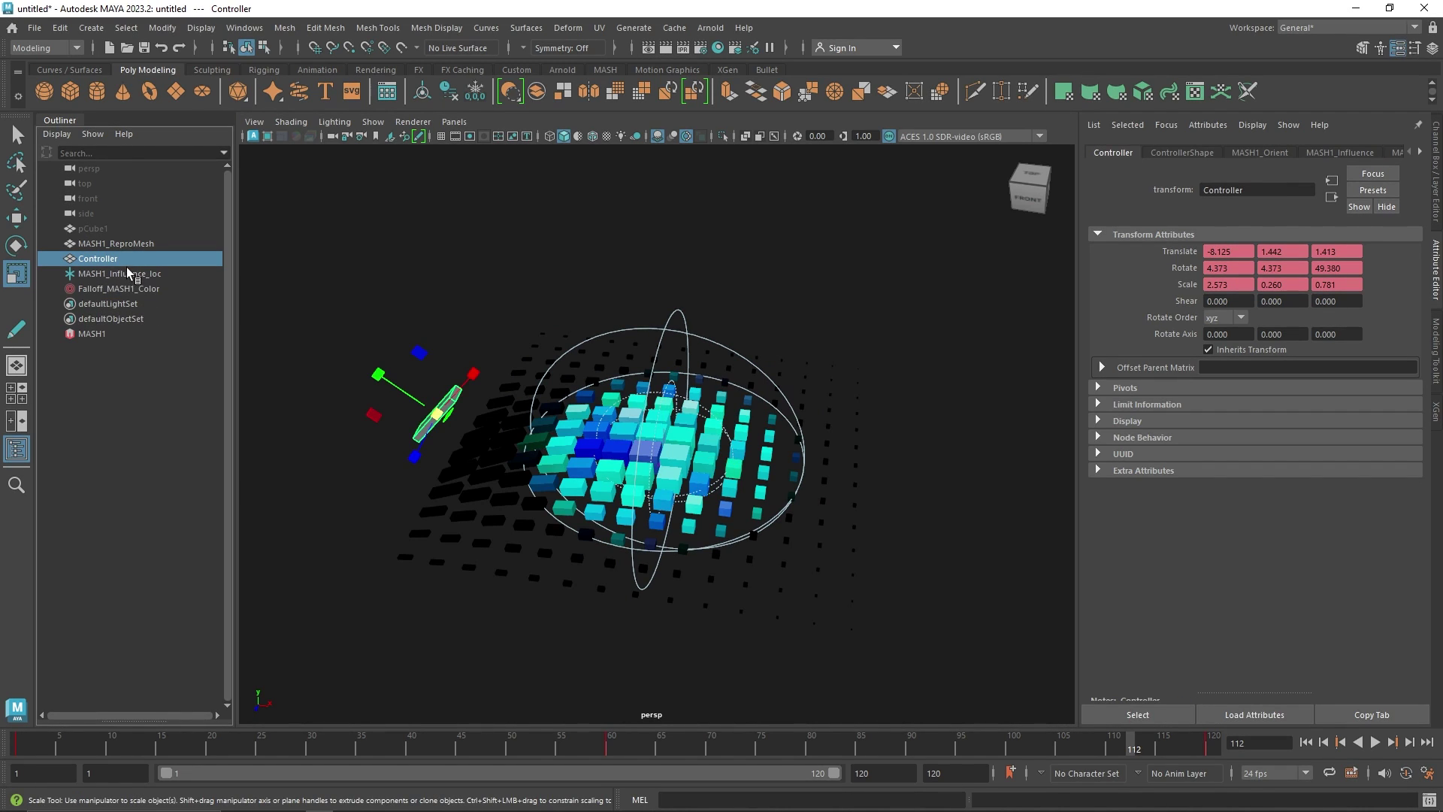
left_click(106, 333)
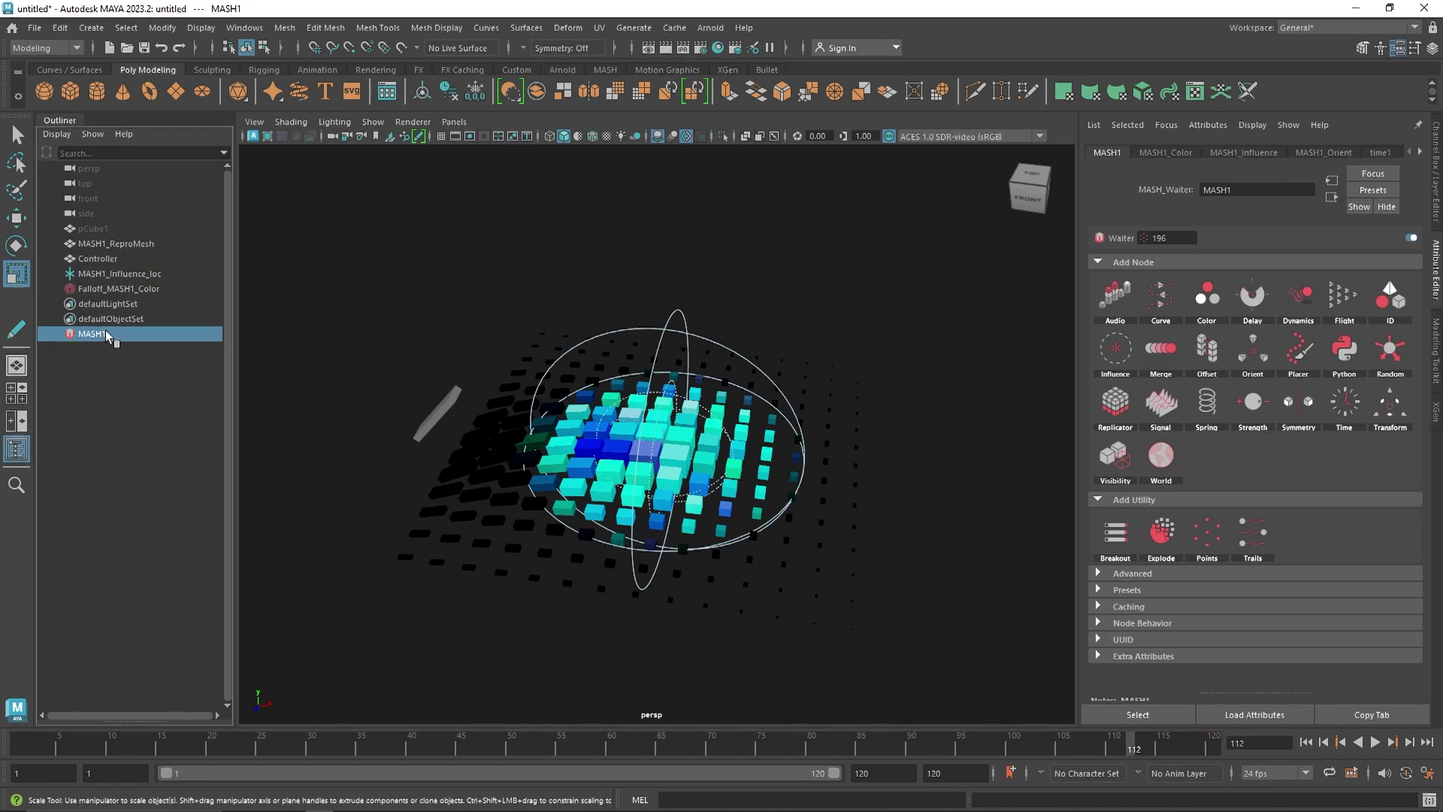
left_click(1191, 152)
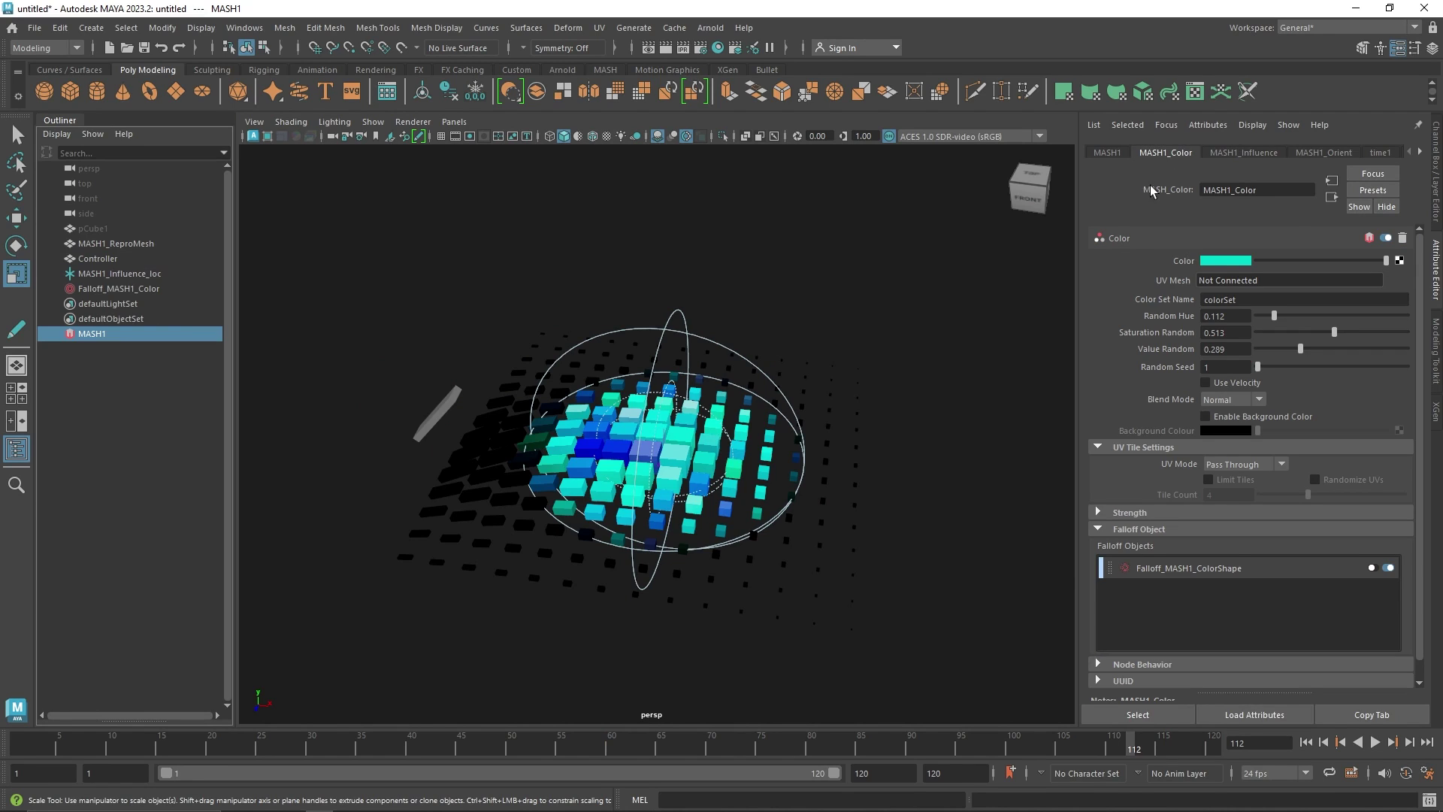
left_click(1255, 154)
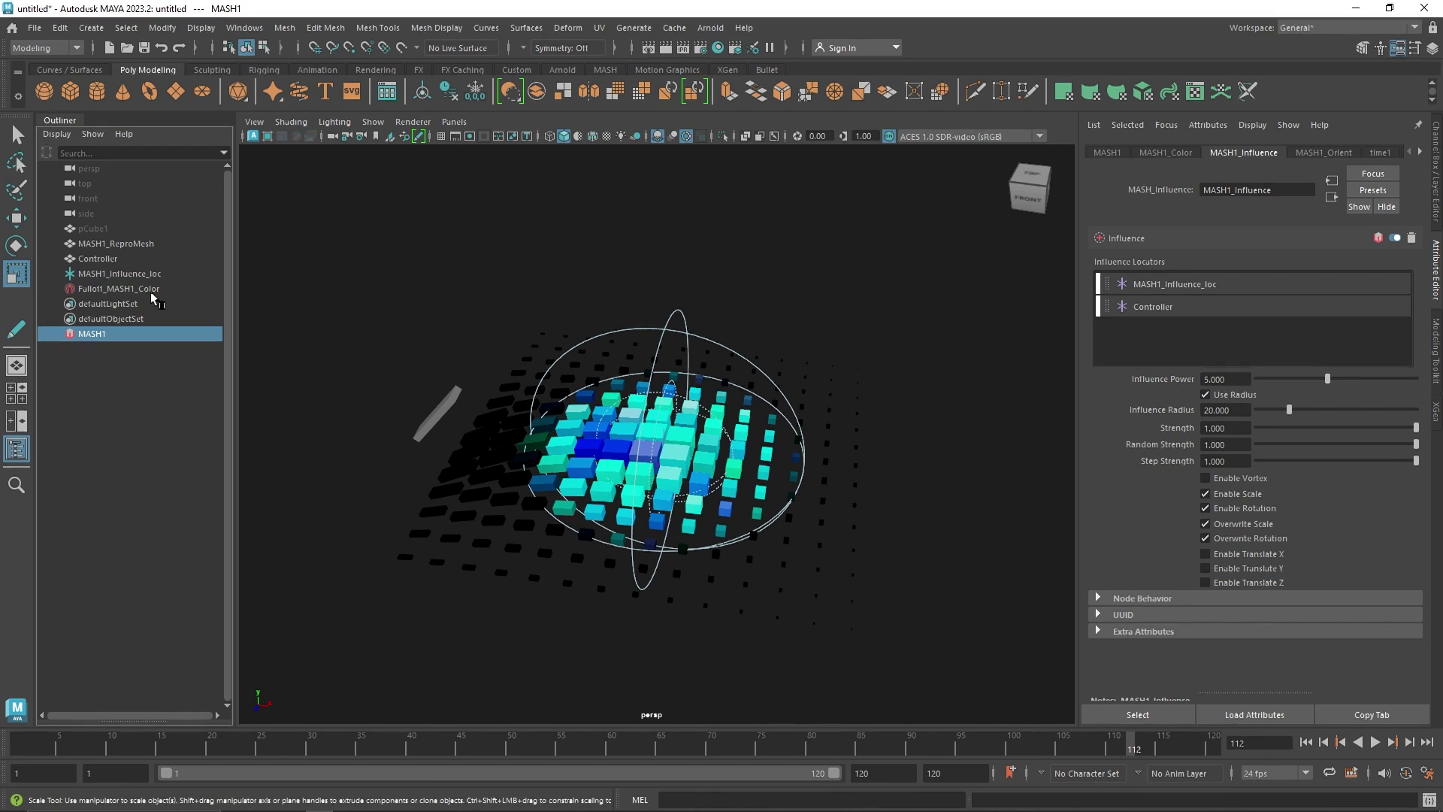
middle_click_drag(1221, 363, 1219, 349)
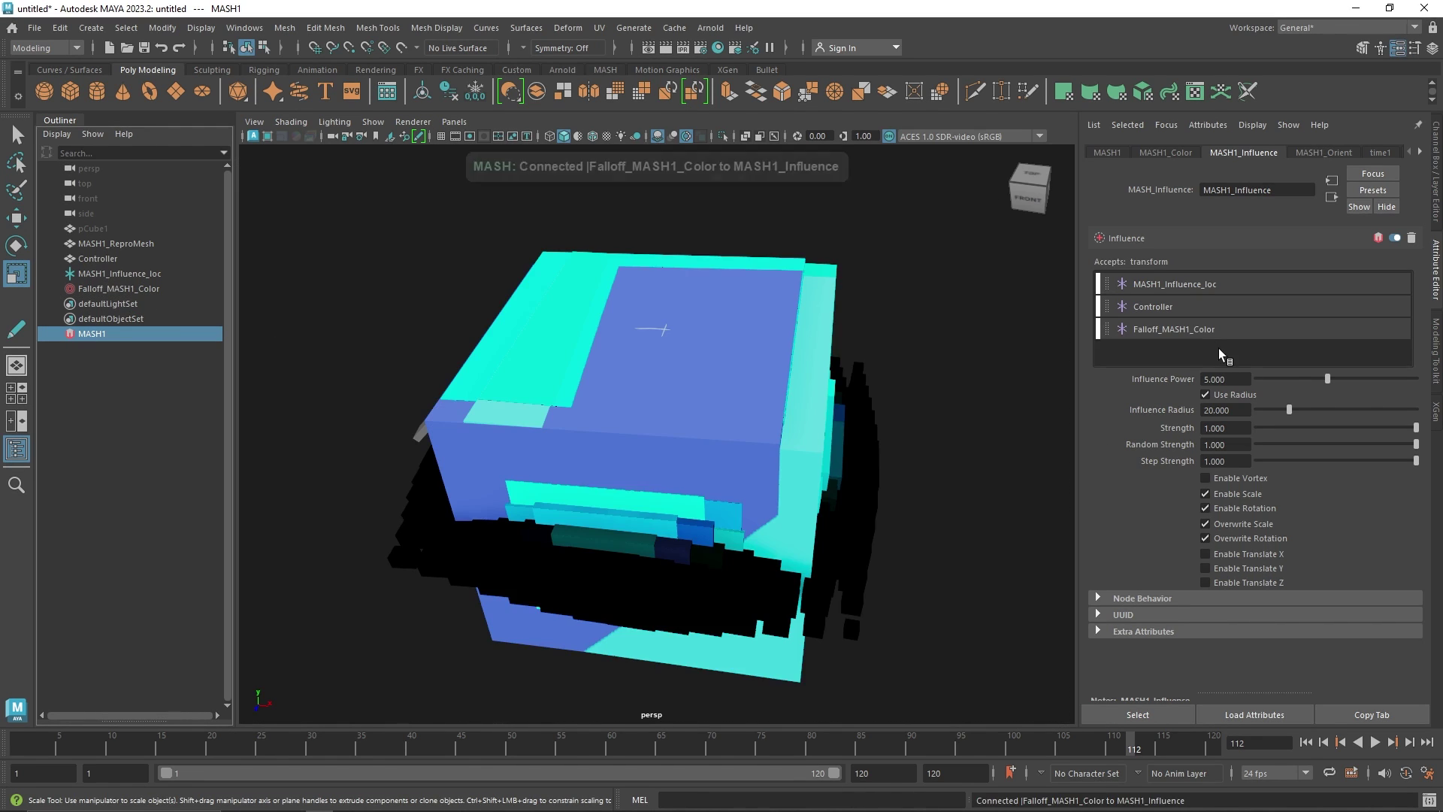
Step: Turn off Enable Scale on the Influence node and preview the animation with the falloff connected
left_click(978, 748)
left_click_drag(977, 748, 901, 676)
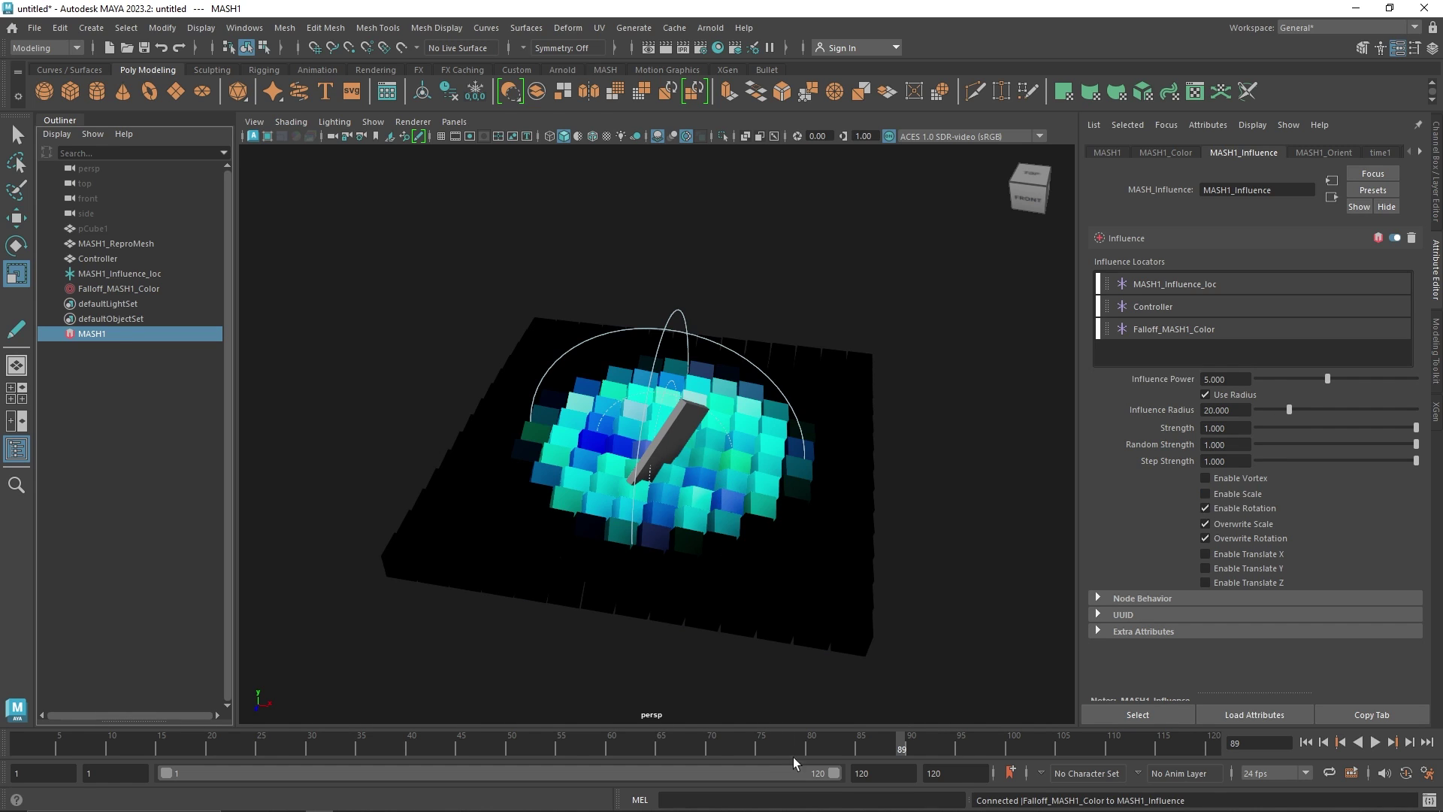
key("alt+v")
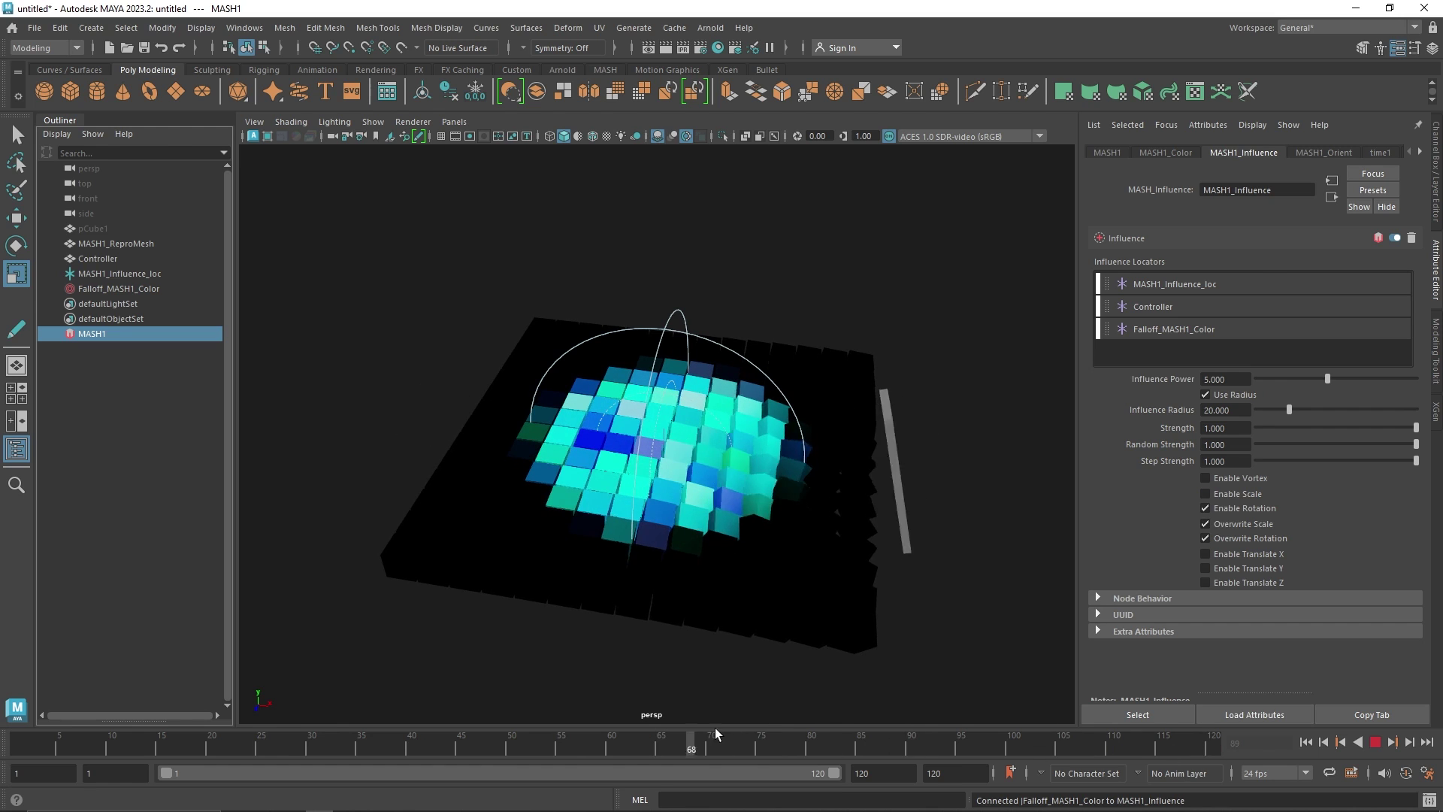
key("alt+v")
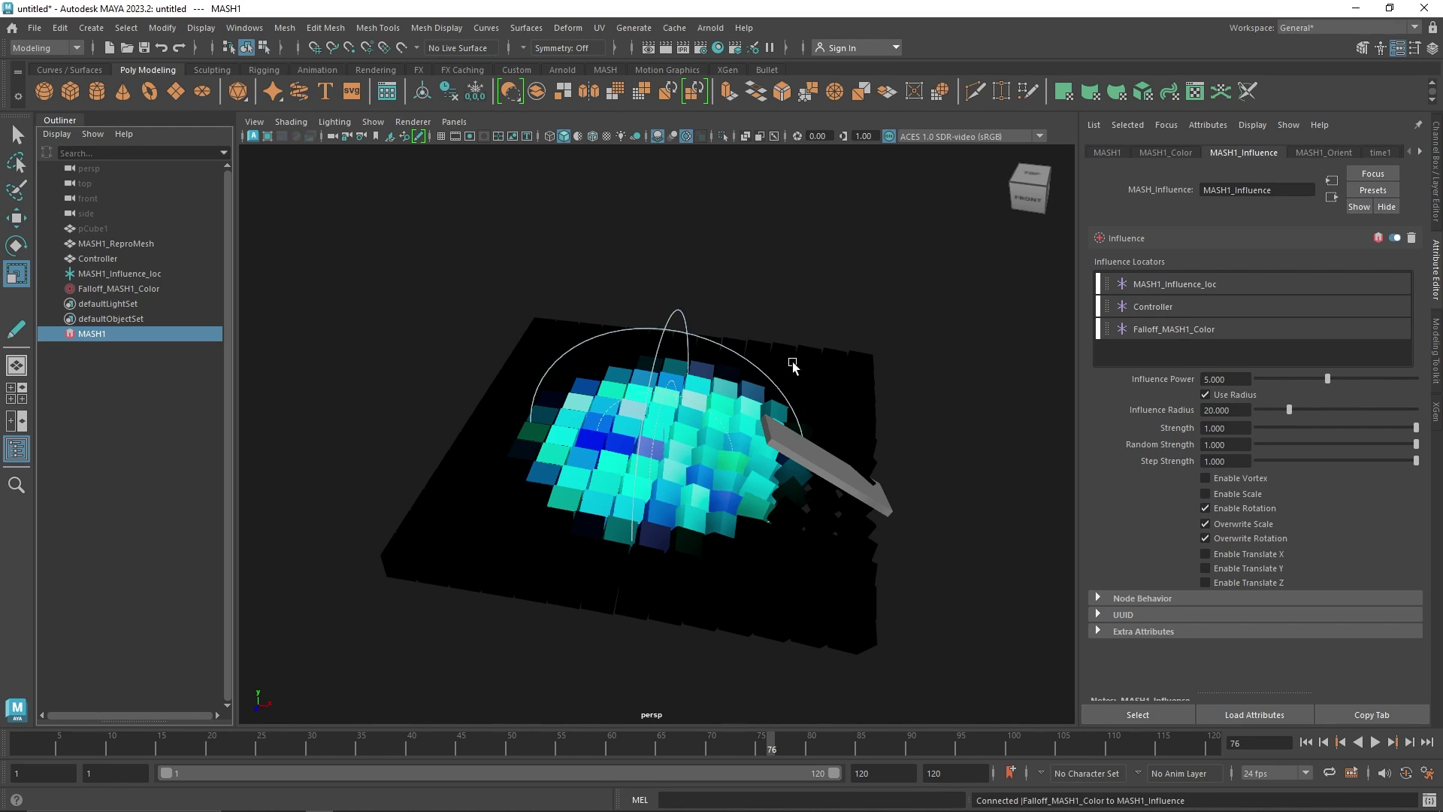
Step: Undo the Enable Scale change and the falloff's connection to the Influence node
key("ctrl+z")
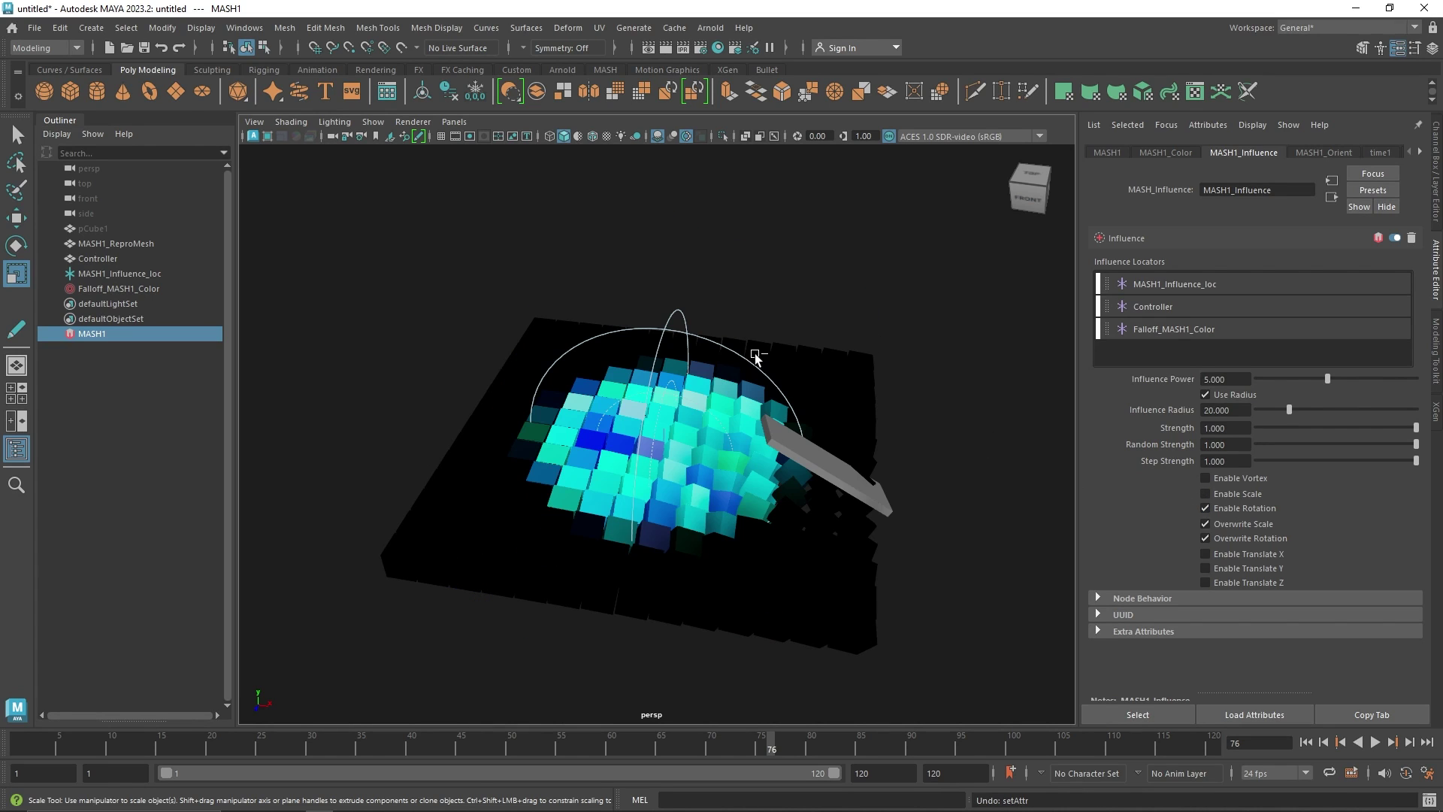
key("shift+z")
key("ctrl+z")
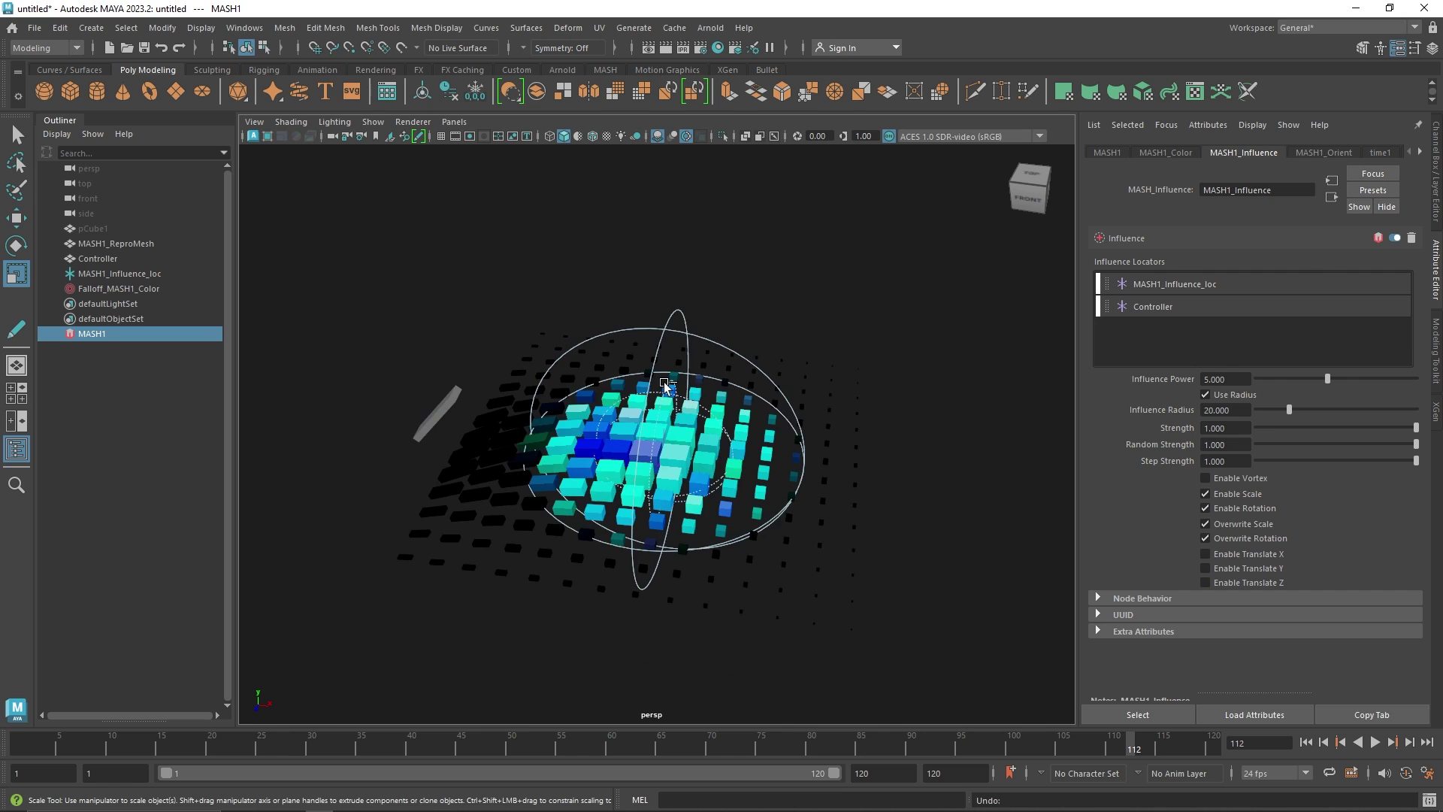
Step: Select the Controller cube and return to frame 1 to check its Translate X value
left_click(142, 260)
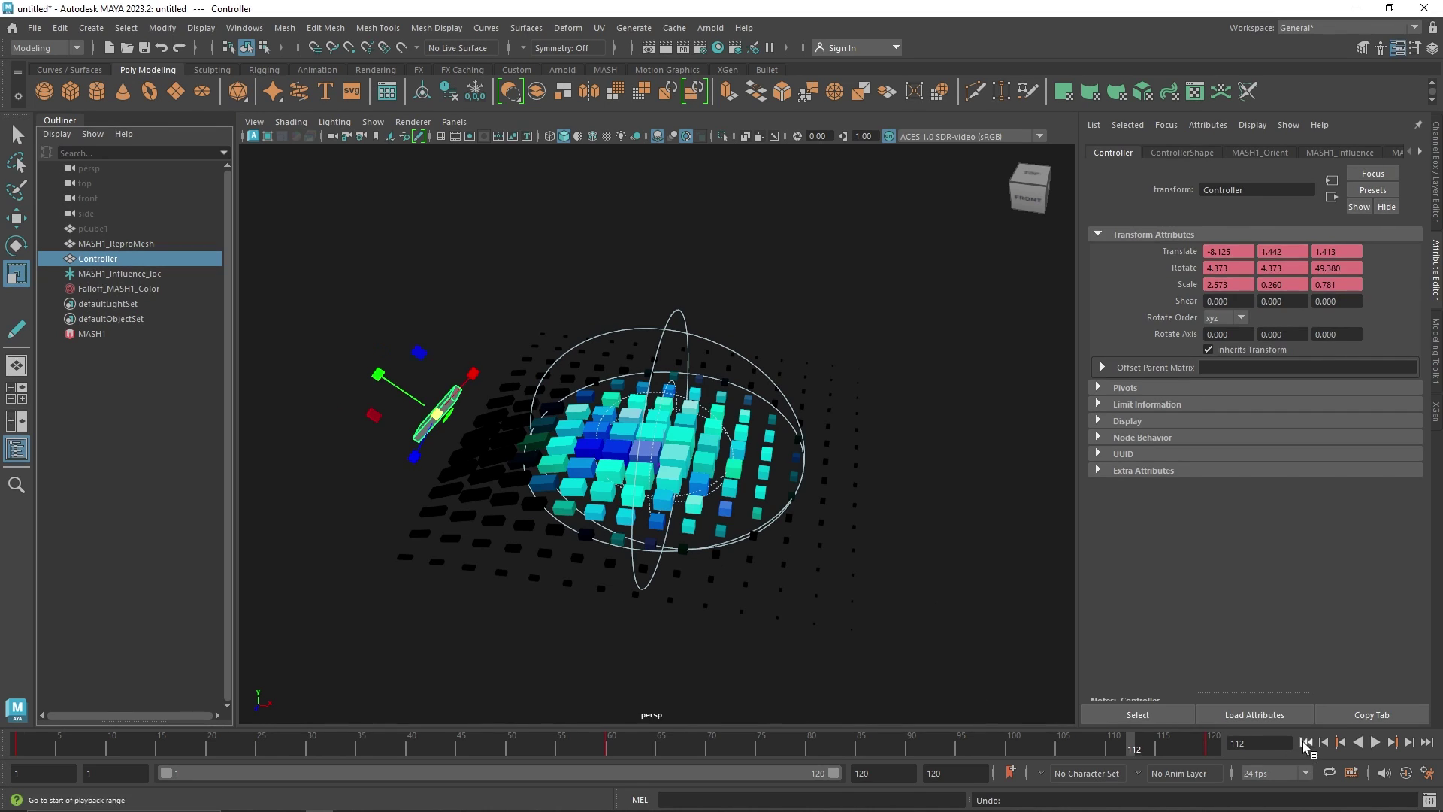
left_click(1306, 742)
right_click(1185, 249)
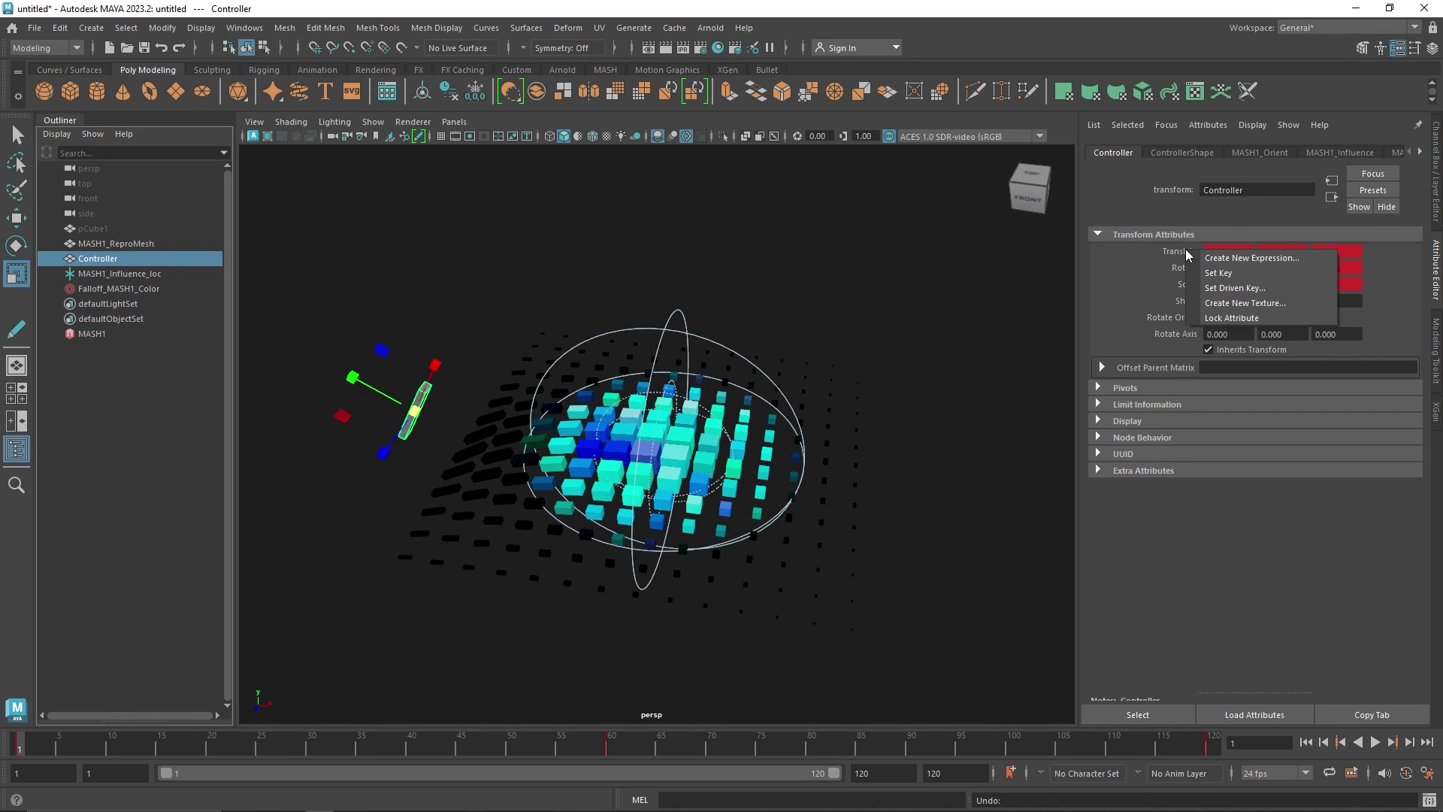
left_click(1144, 249)
left_click(1210, 251)
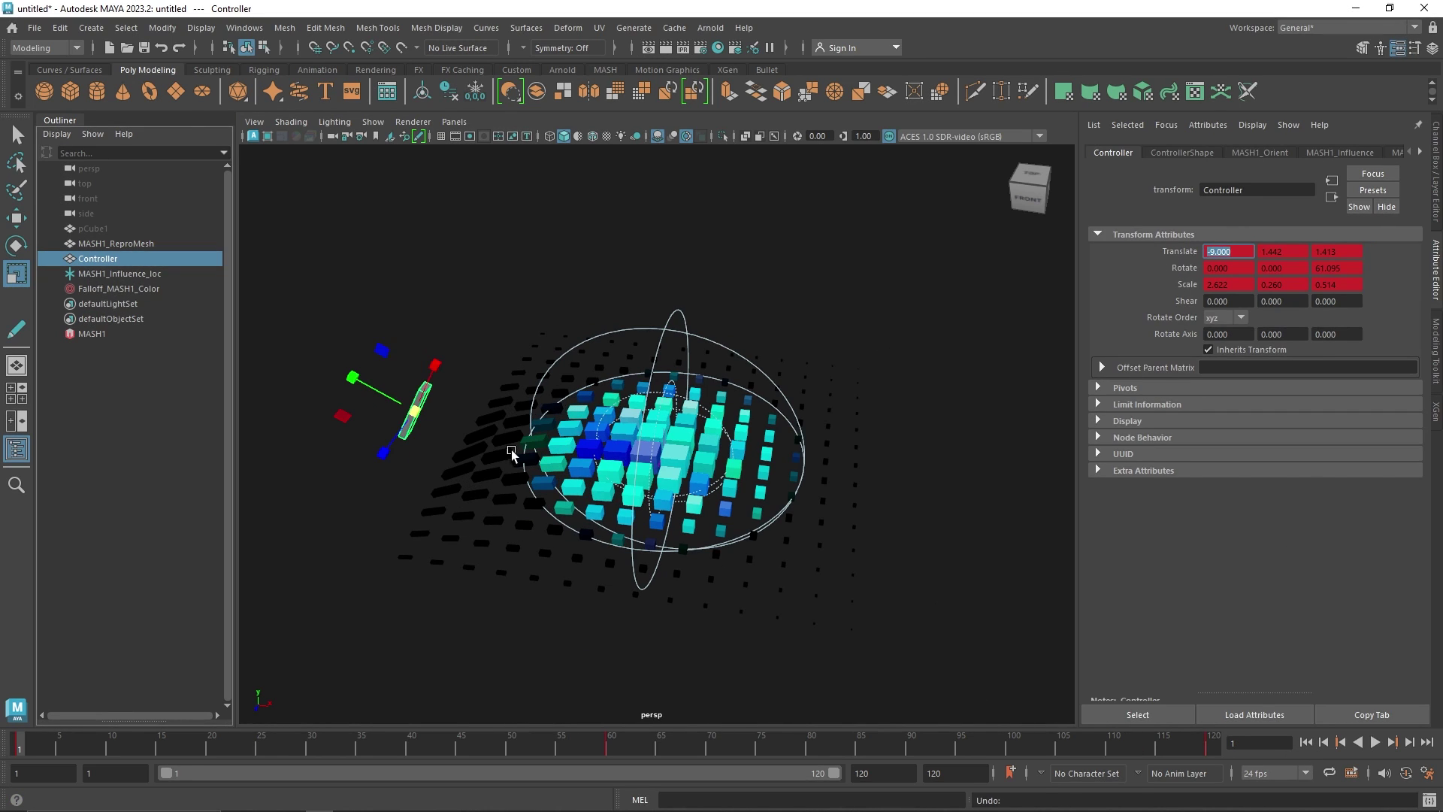
Step: Try moving the Controller along X to about -6.741 at frame 1, and undo the move
left_click(413, 403)
left_click(415, 410)
key("w")
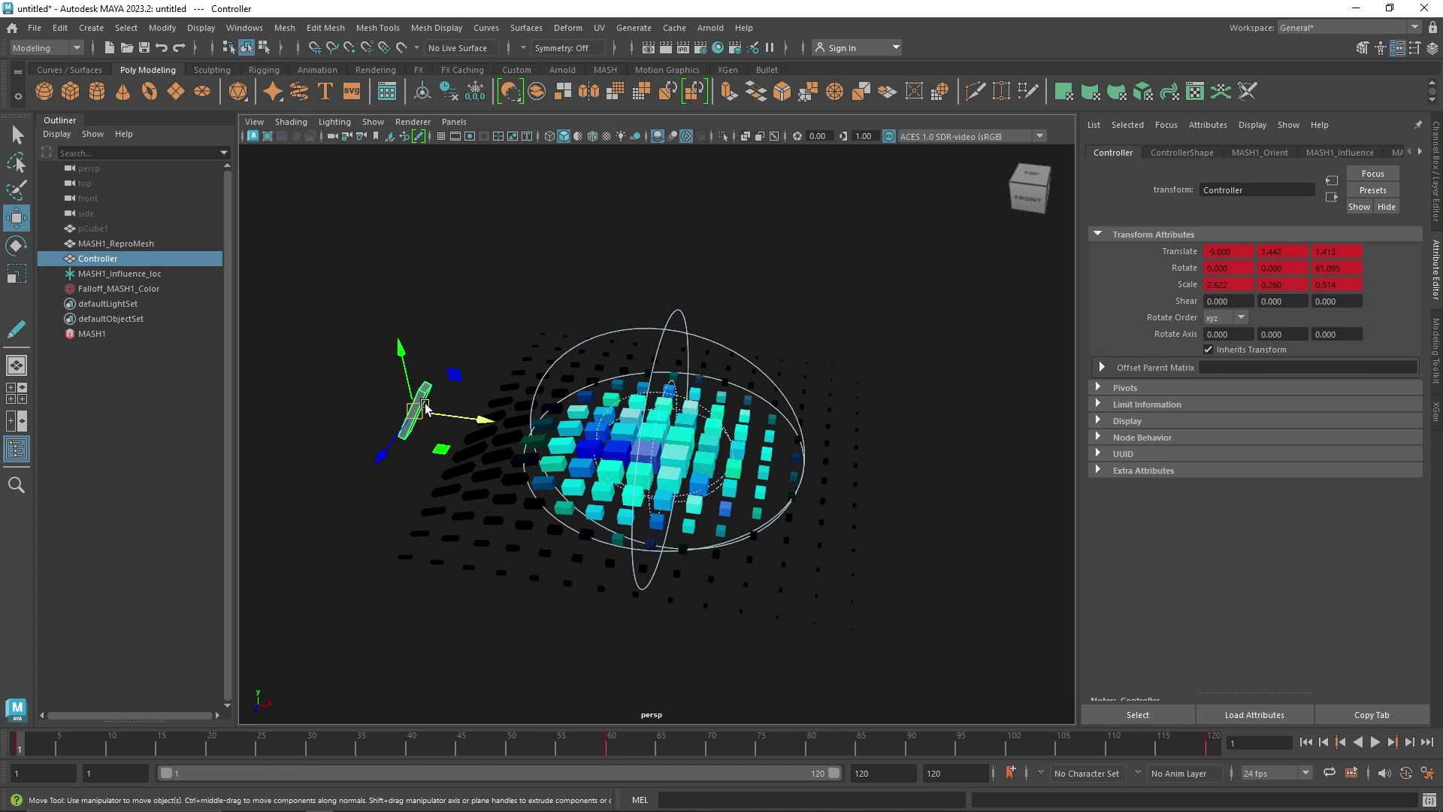
left_click_drag(459, 422, 518, 433)
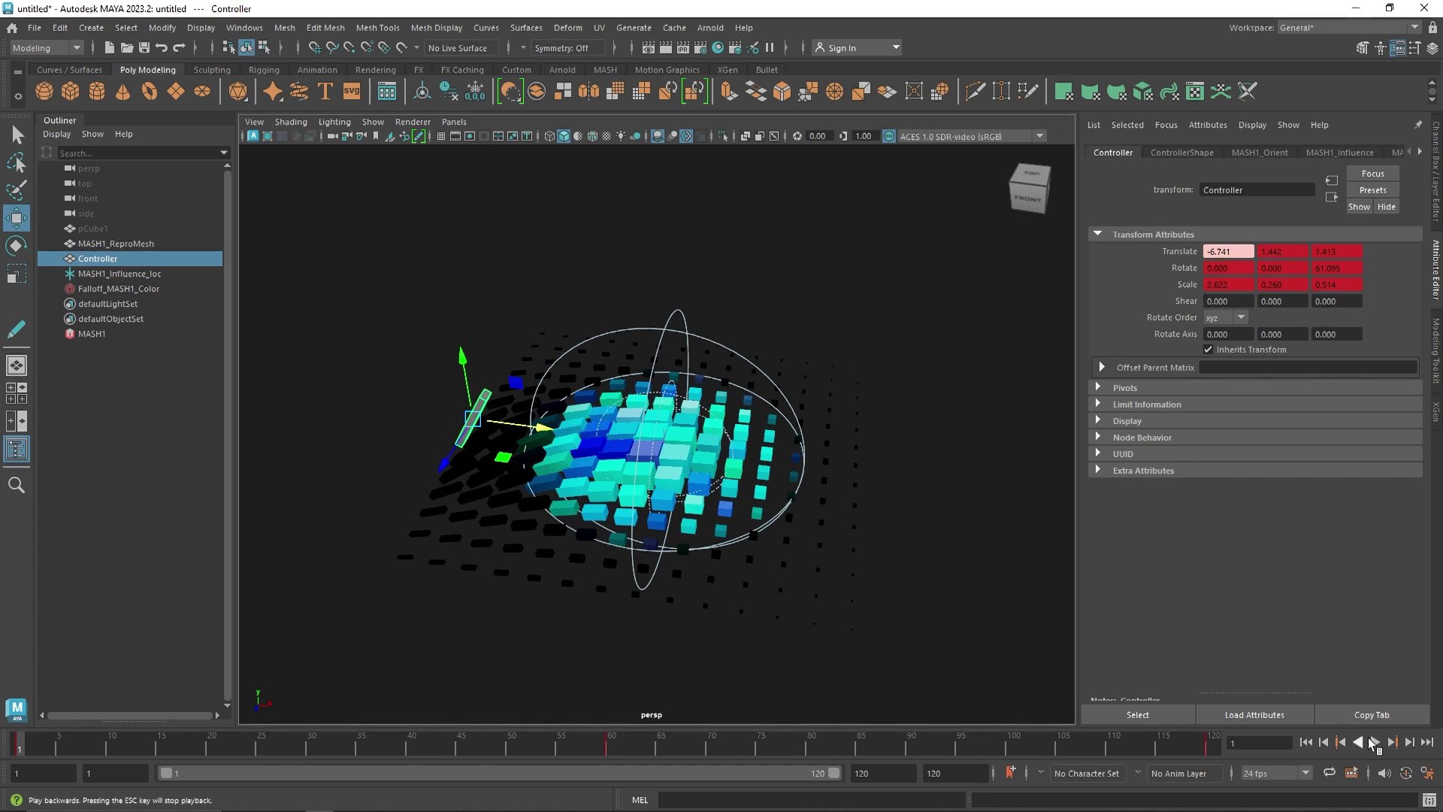
key("ctrl+z")
Step: Examine the Controller's Translate X value and its attribute options at frame 1
right_click(1228, 251)
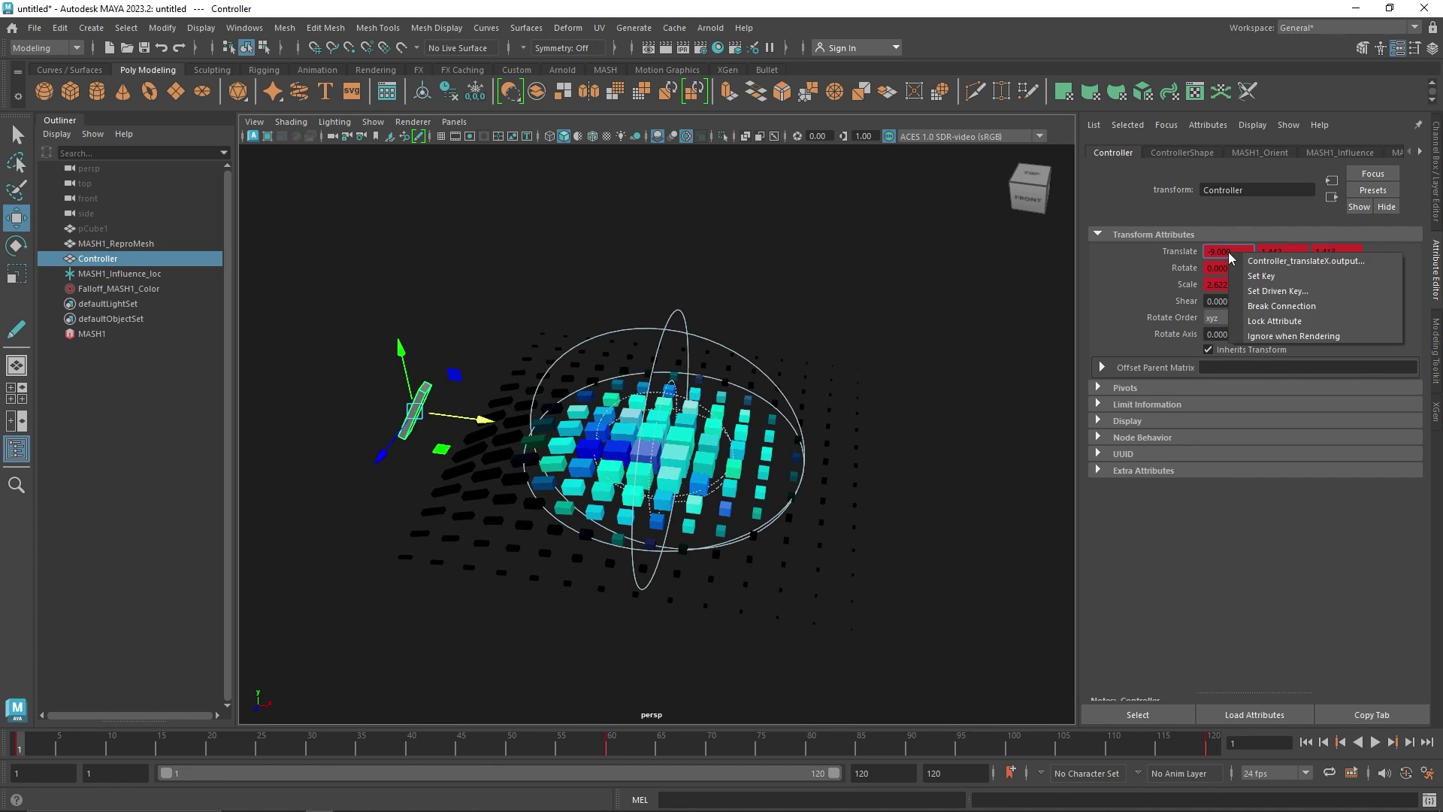
left_click(1225, 251)
right_click(1229, 251)
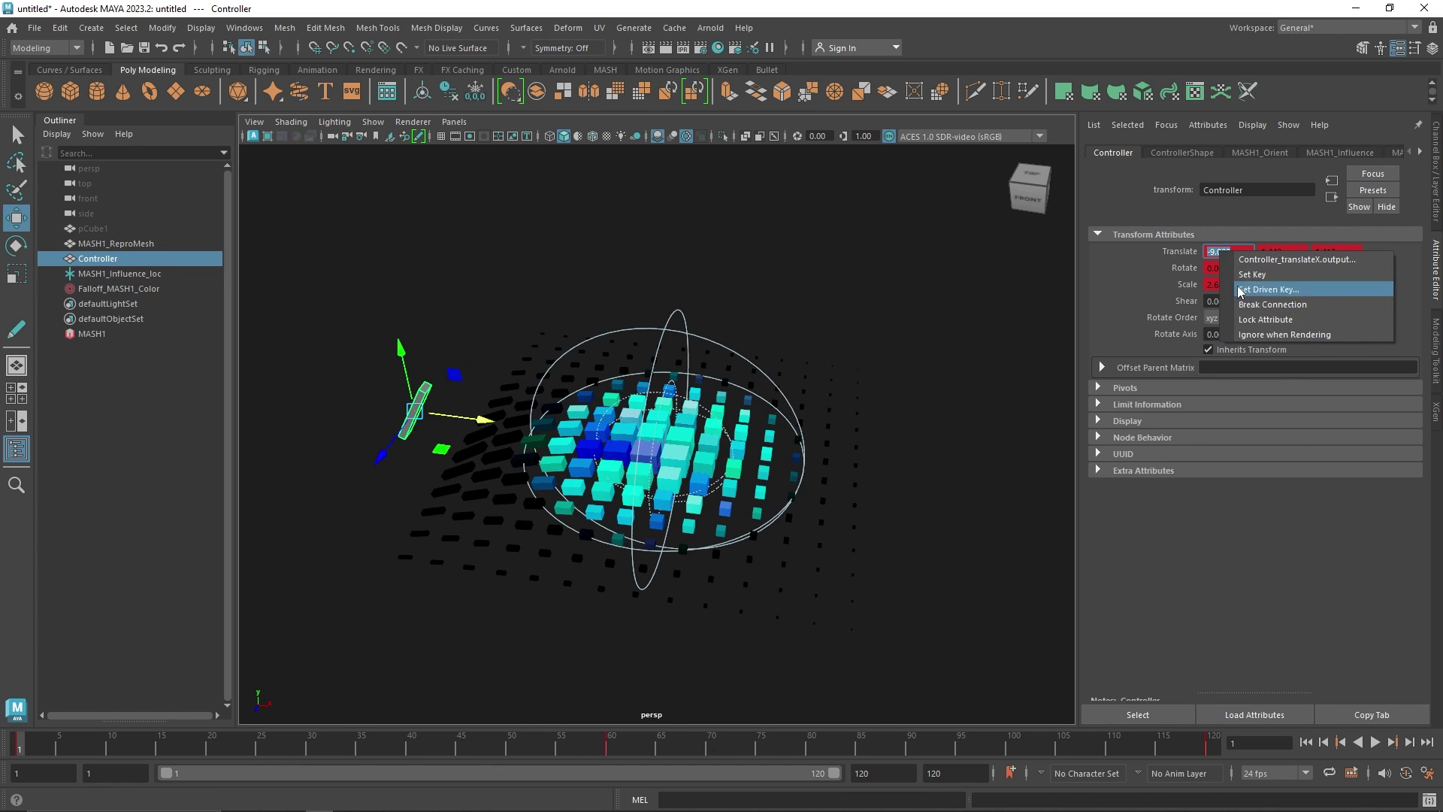
left_click(1251, 275)
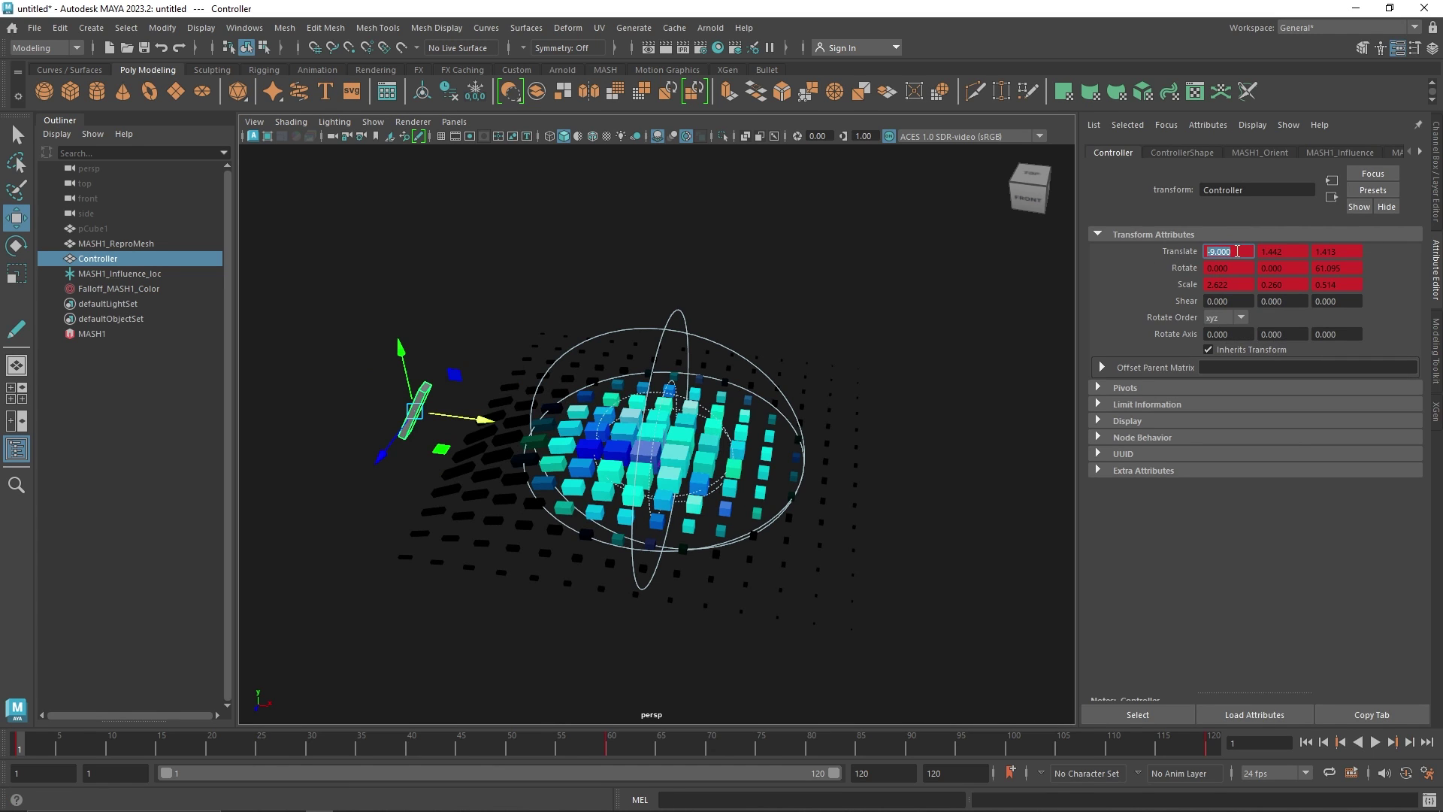
Step: Set Falloff_MASH1_Color's Translate X to -9 and key its translation at frame 1
left_click(138, 290)
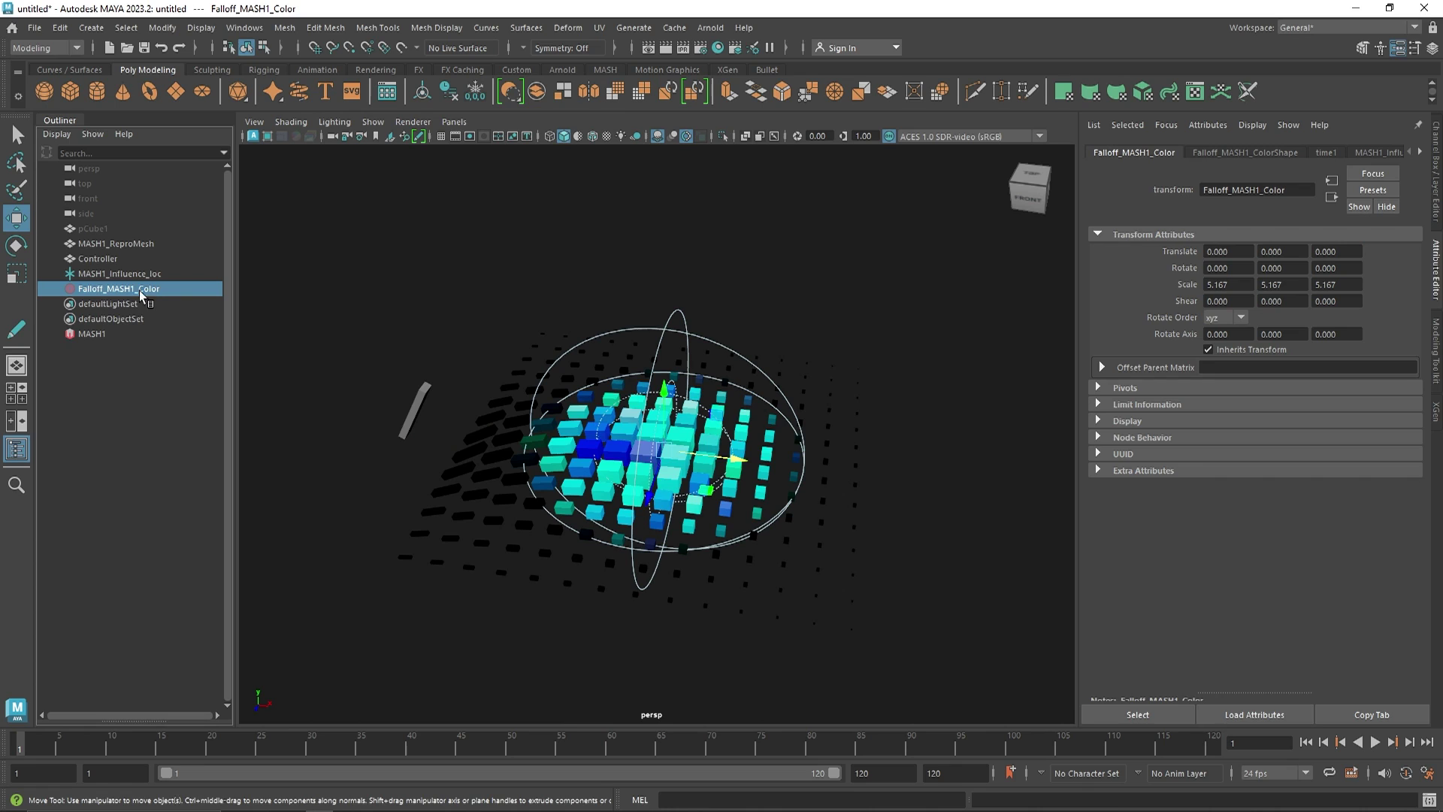
double_click(1215, 254)
type("-9")
key("Return")
right_click(1203, 254)
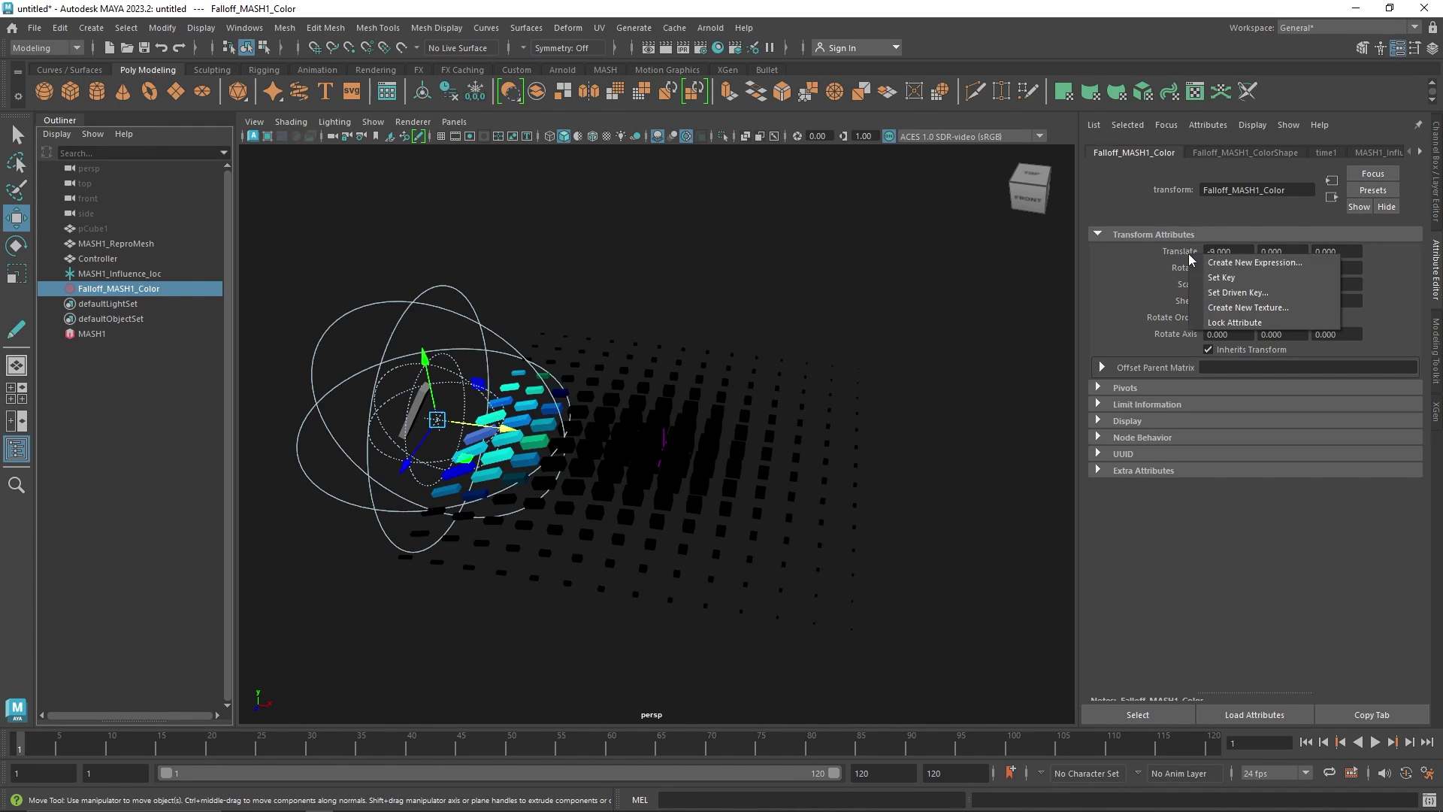
left_click(1221, 278)
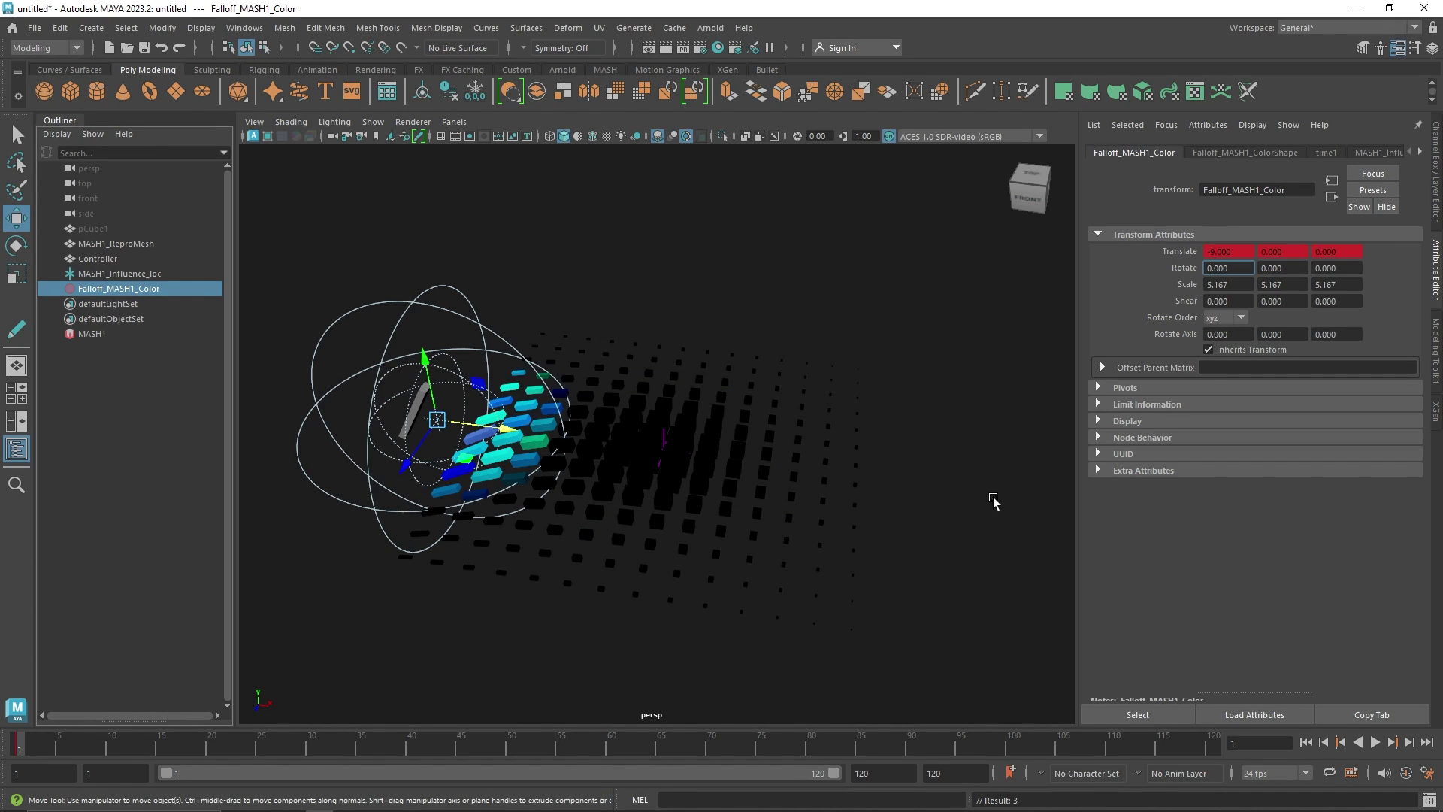
Step: At frame 60, match the Controller's position by setting Falloff_MASH1_Color's Translate X to 9, and key its translation
left_click(112, 258)
left_click(622, 741)
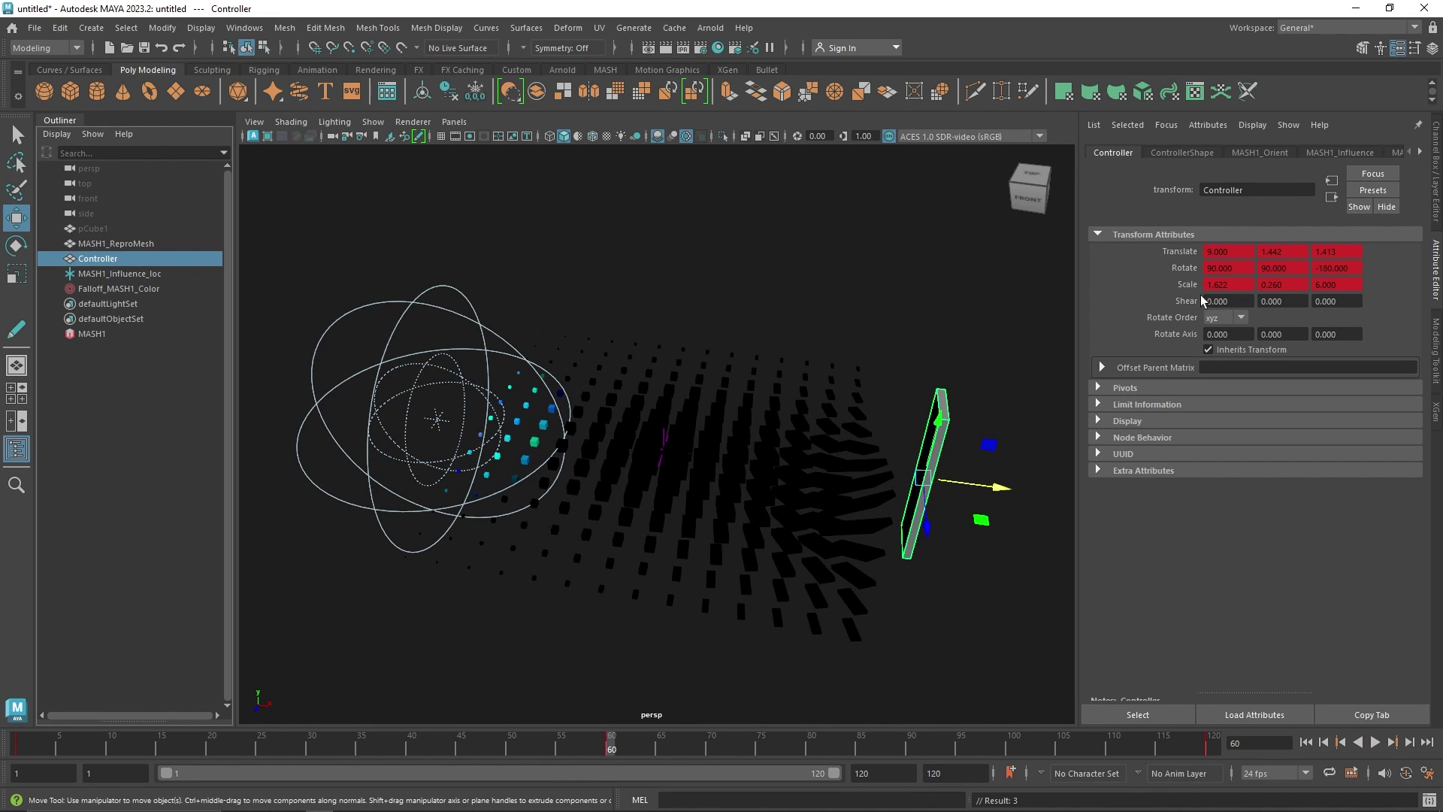
left_click(1215, 251)
left_click(142, 287)
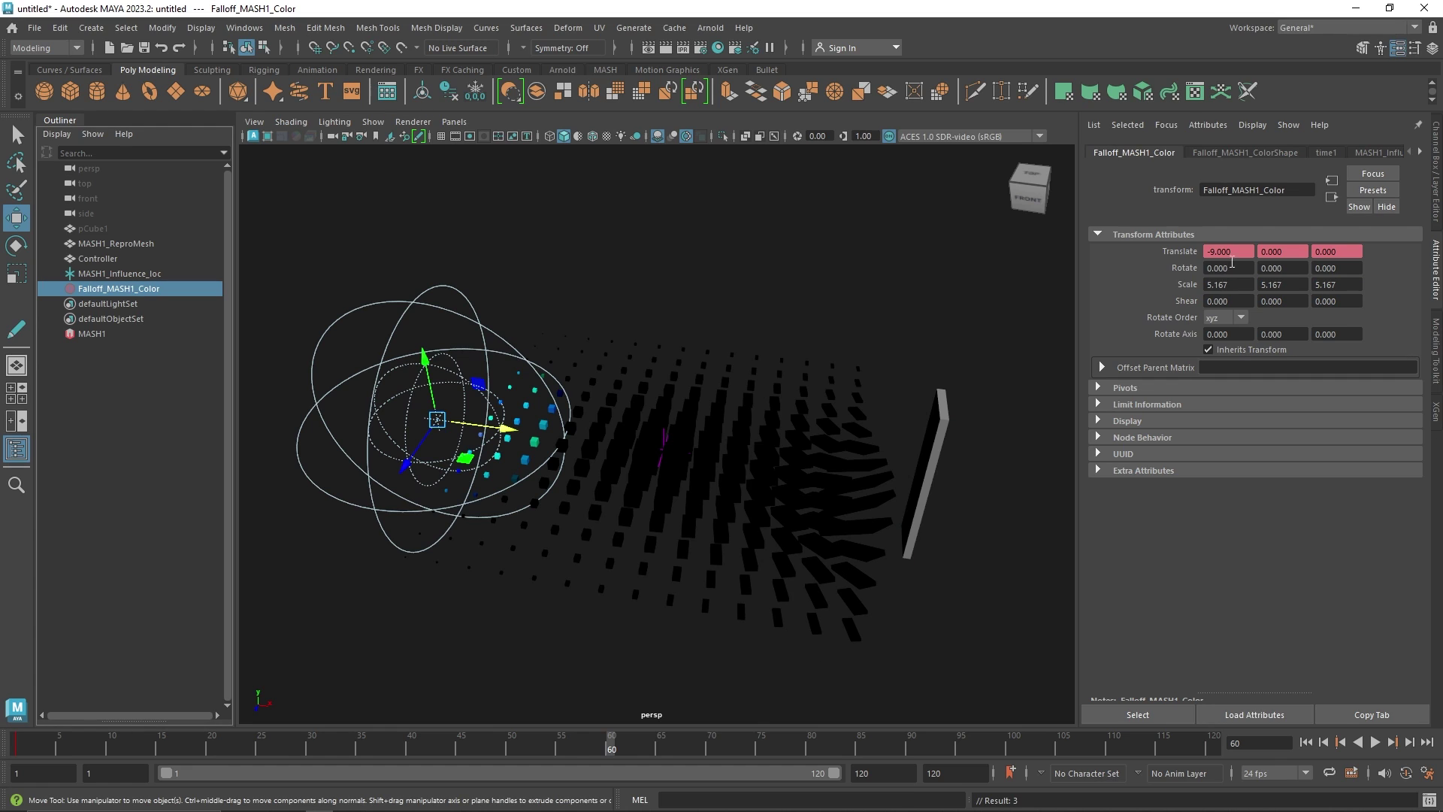
double_click(1228, 252)
type("9")
key("Return")
right_click(1190, 254)
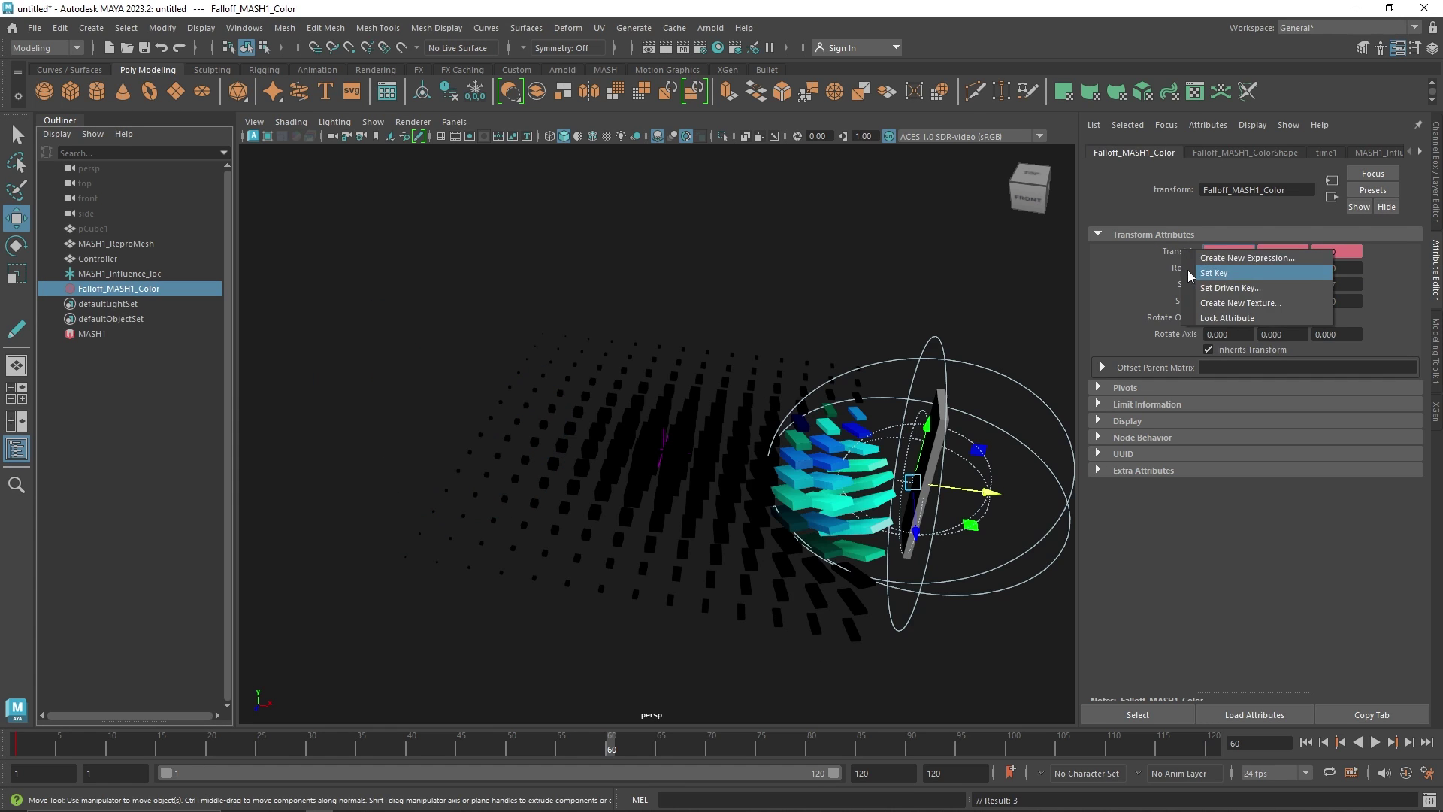
left_click(1212, 273)
Step: Set Falloff_MASH1_Color's Translate X to -9 at frame 120, key its translation, and preview the animation
left_click(1212, 746)
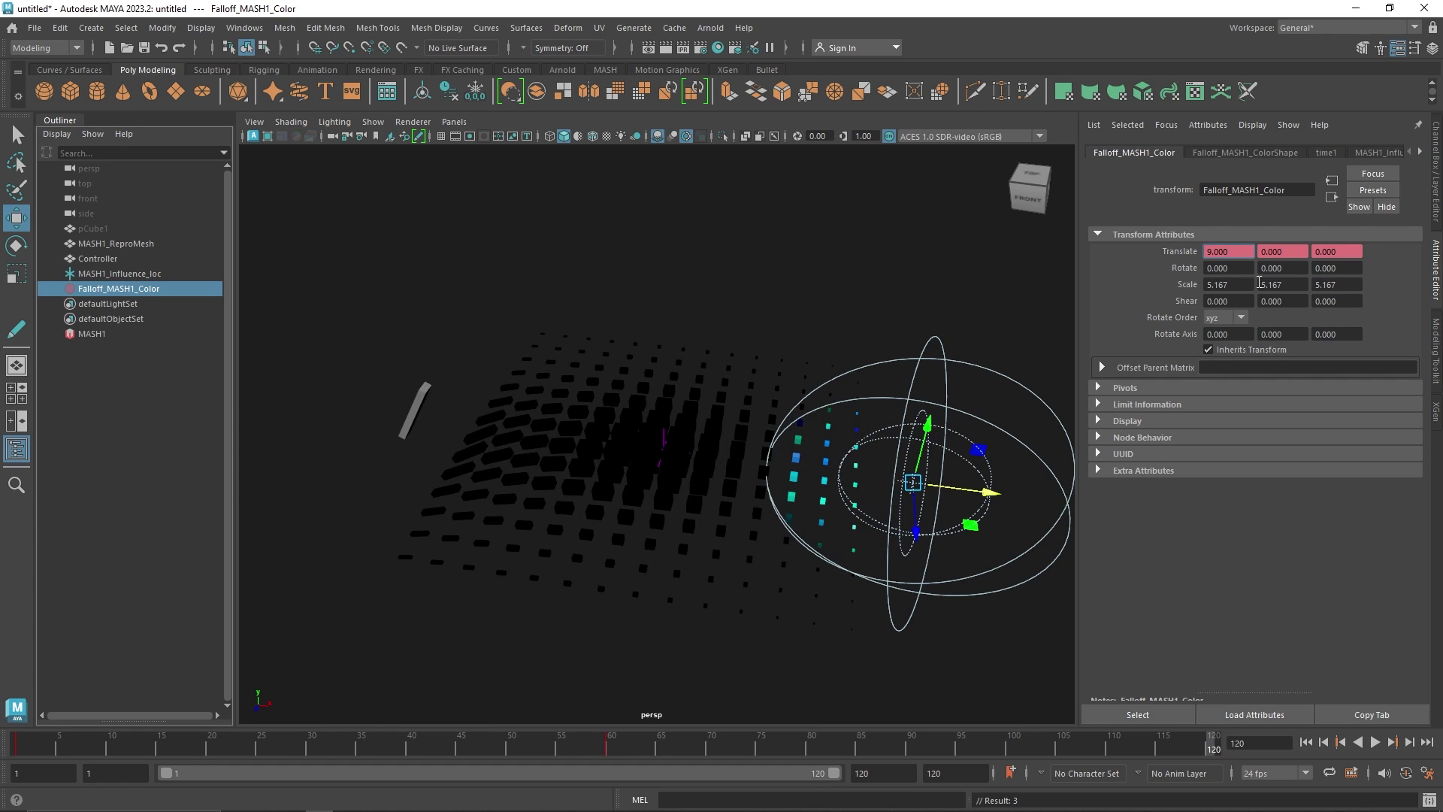
type("-")
key("Return")
right_click(1184, 253)
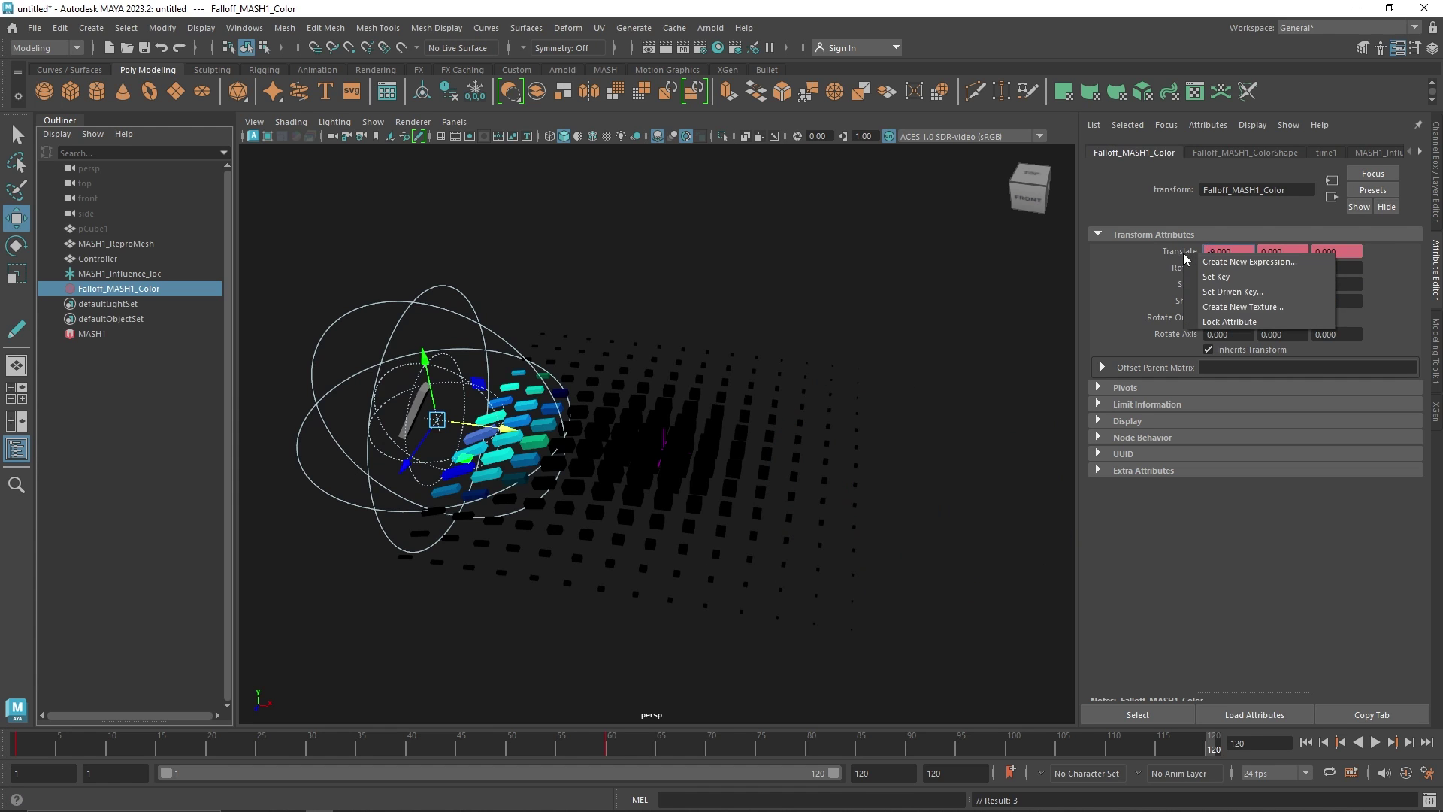
left_click(1189, 277)
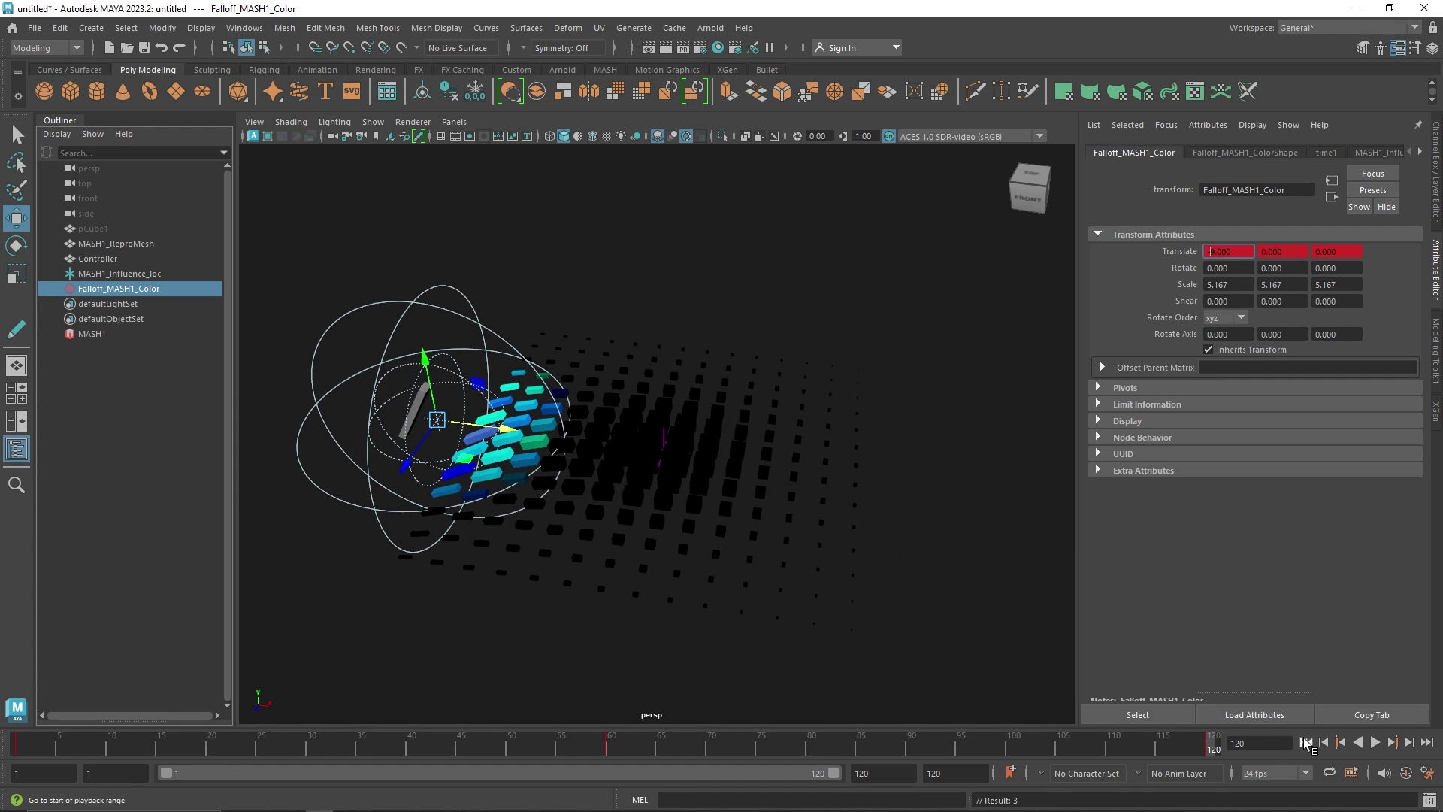
left_click(1377, 742)
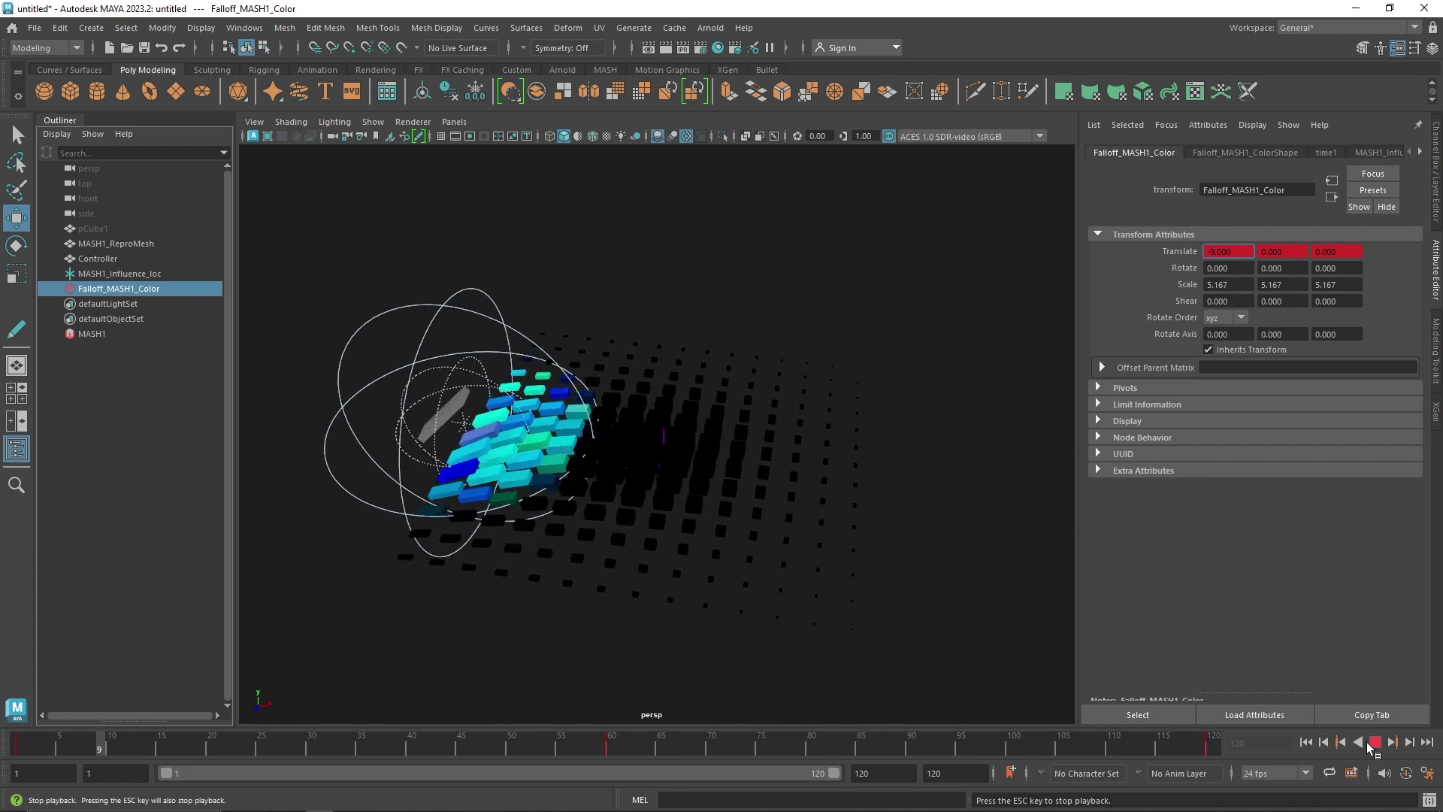
left_click(1341, 742)
Step: On the MASH1_Color node, raise Random Hue to about 0.563 and Value Random to about 0.690
left_click(115, 333)
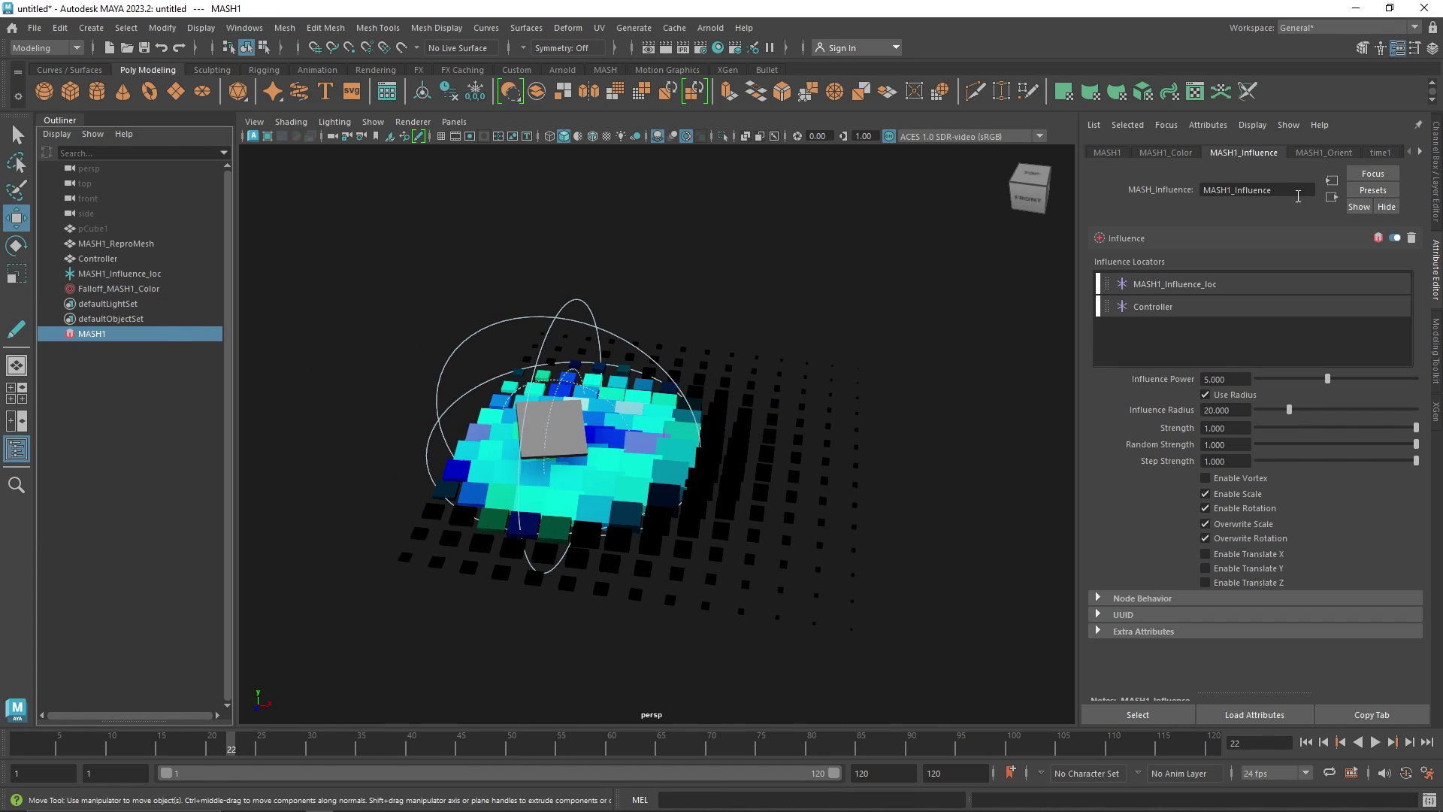
left_click(1167, 153)
left_click_drag(1296, 319, 1362, 349)
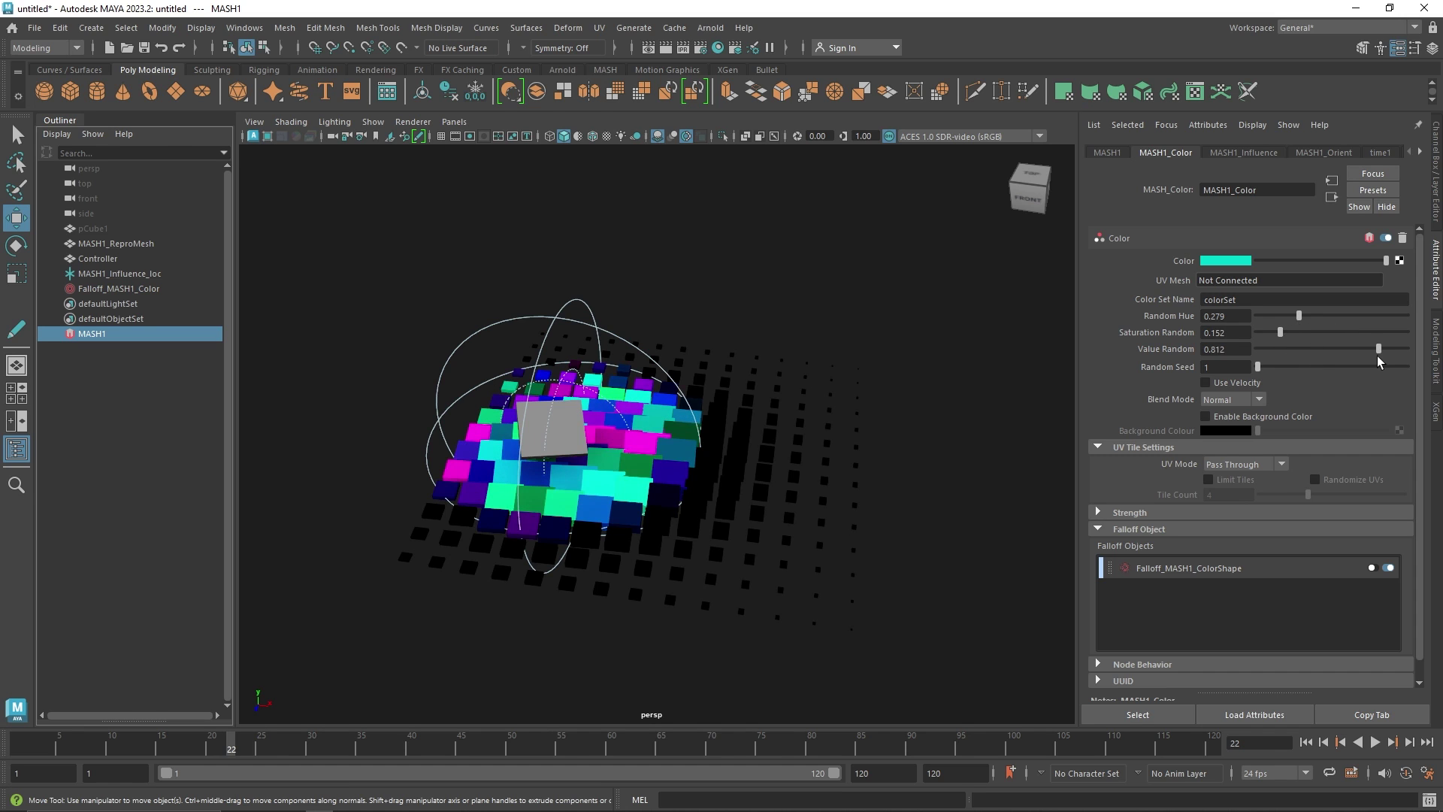
left_click_drag(1295, 315, 1345, 319)
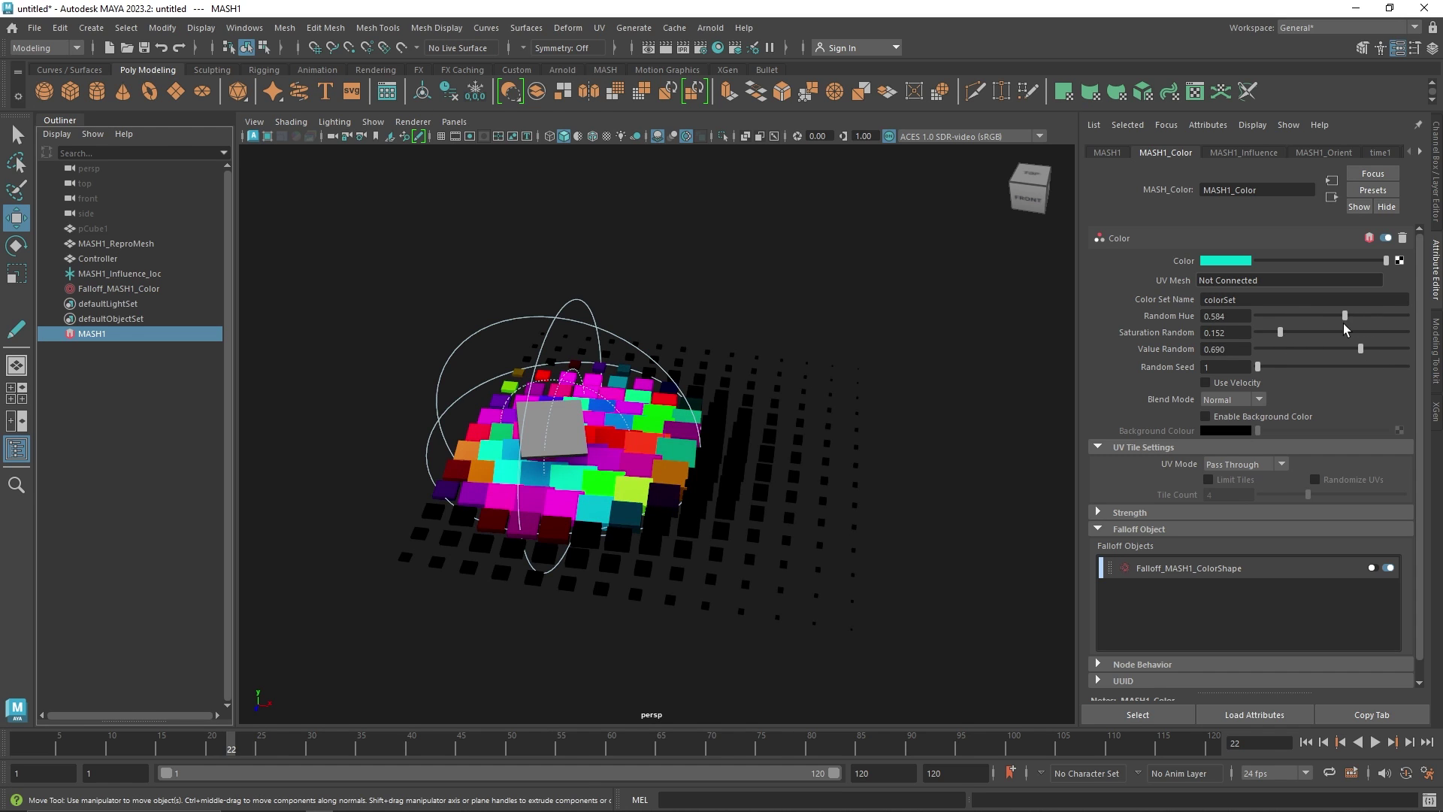
Step: Change the MASH1_Color node's base color to bright green
left_click(1236, 261)
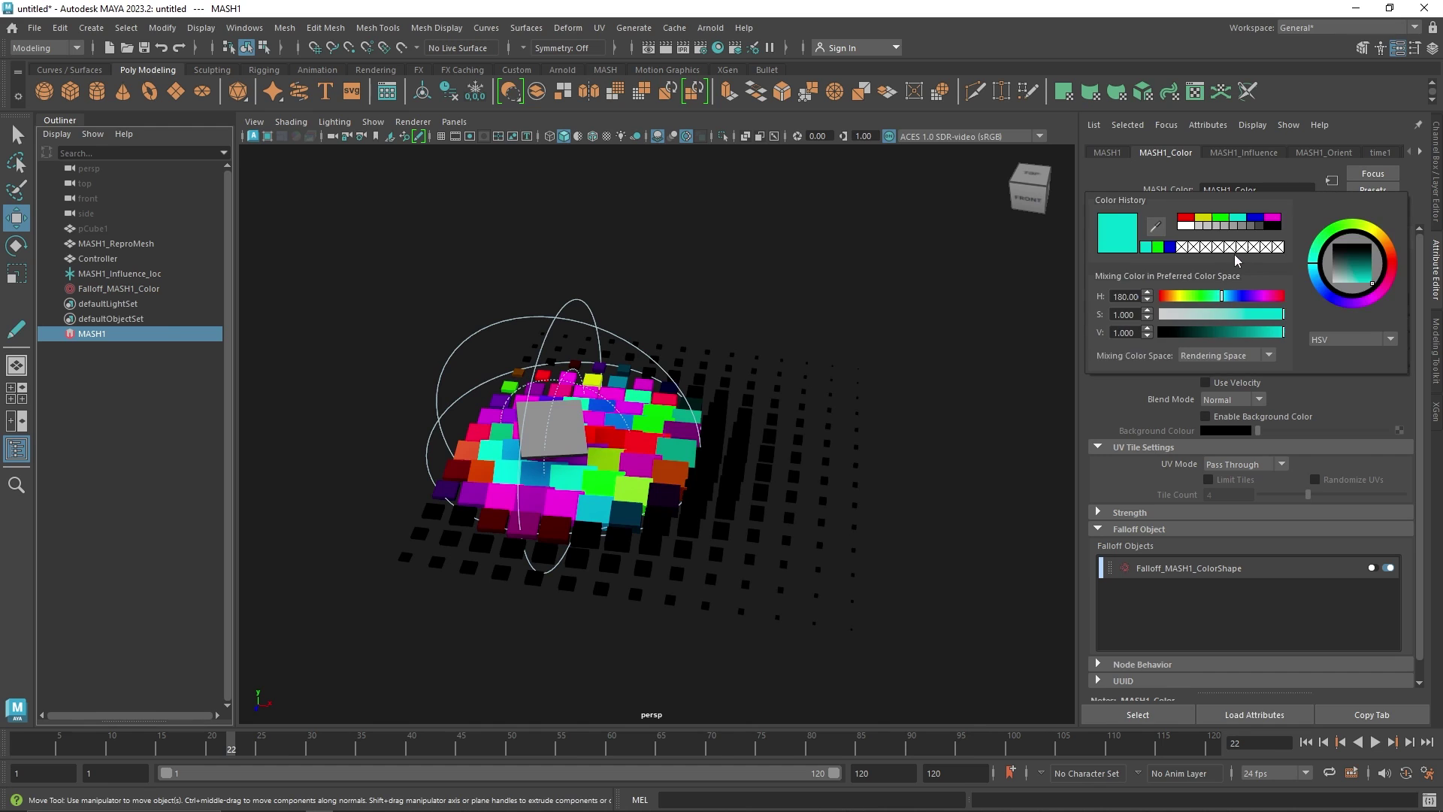
left_click(1273, 219)
left_click(1216, 220)
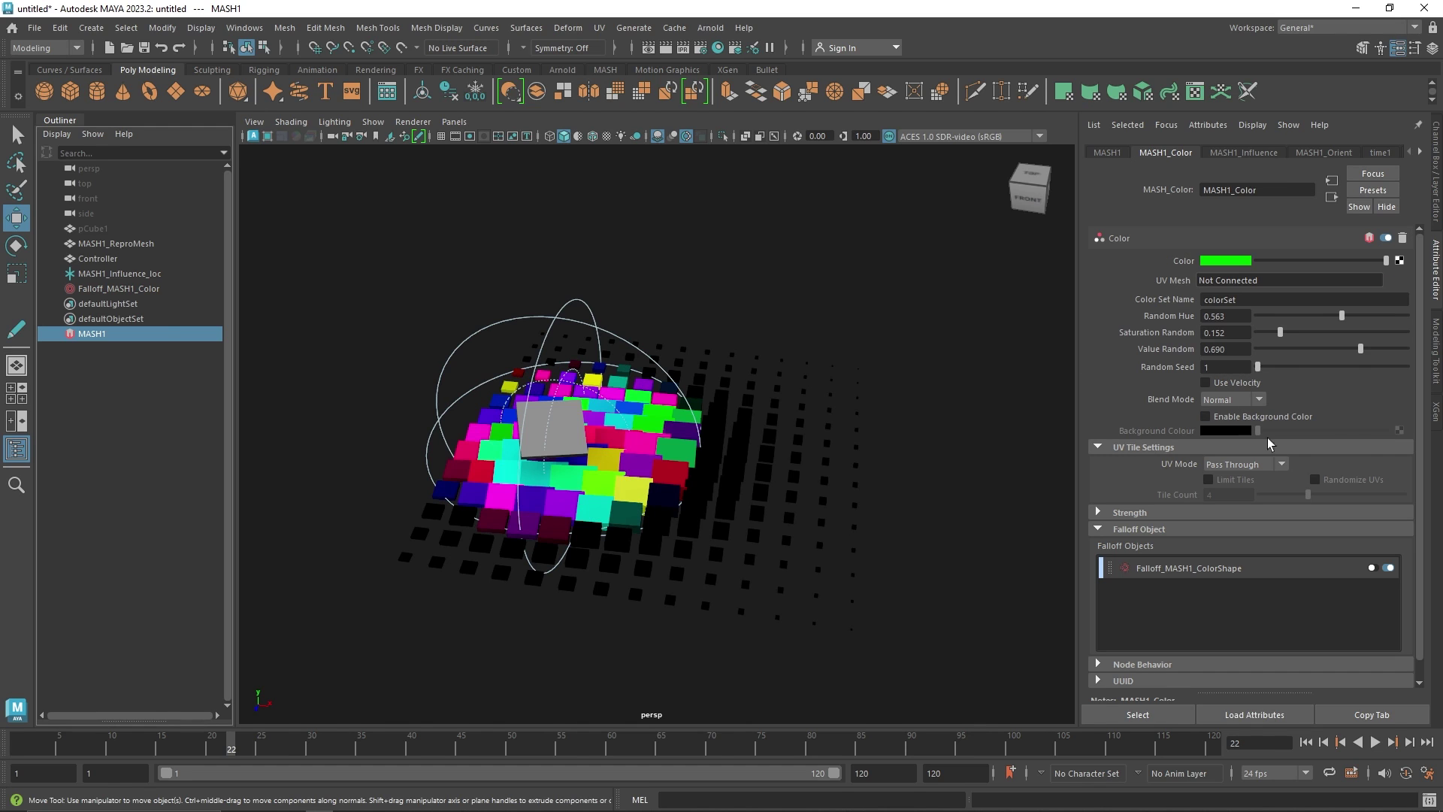
Step: Set the MASH1_Color node's Blend Mode to Add and preview the animation
left_click(1246, 400)
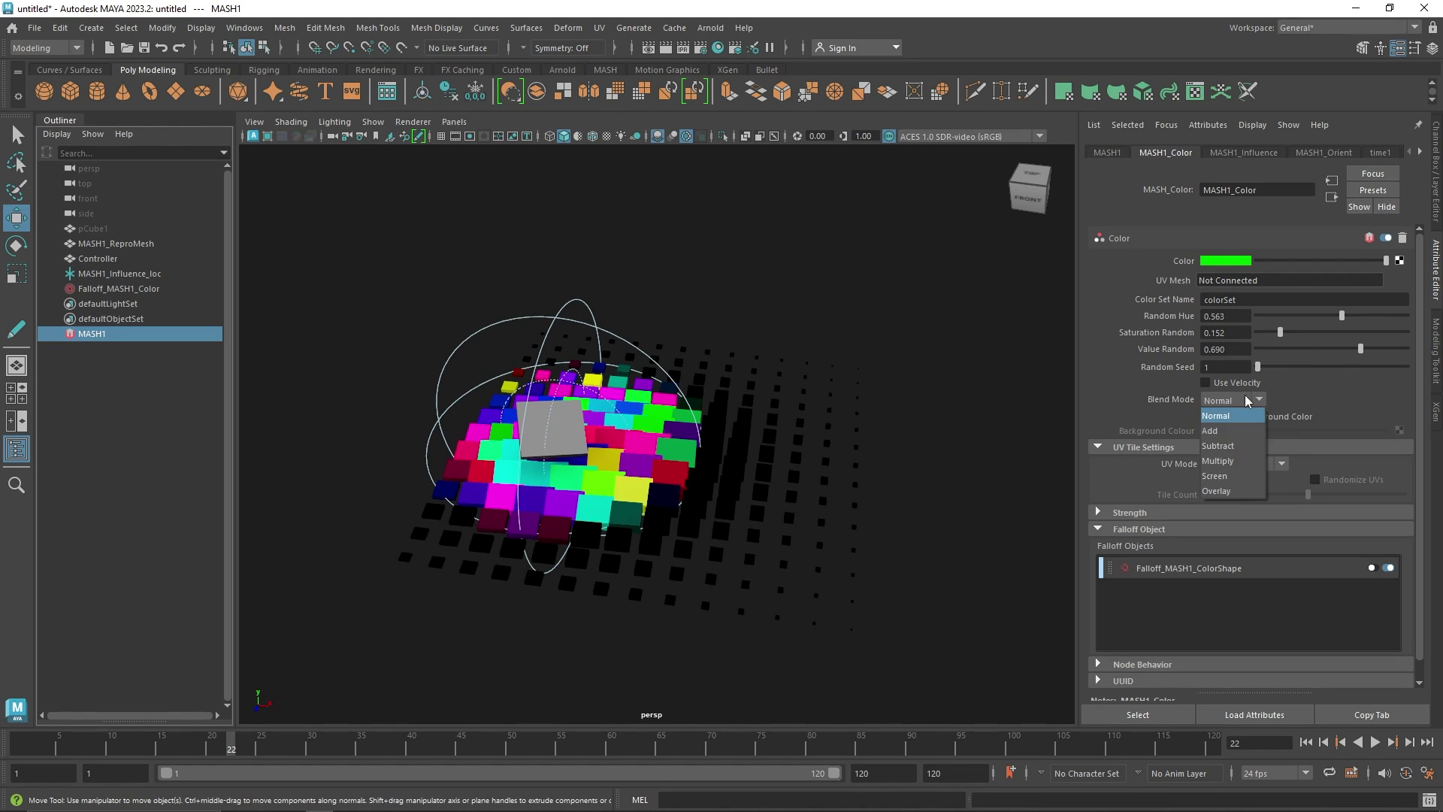
left_click(1236, 435)
left_click(1376, 743)
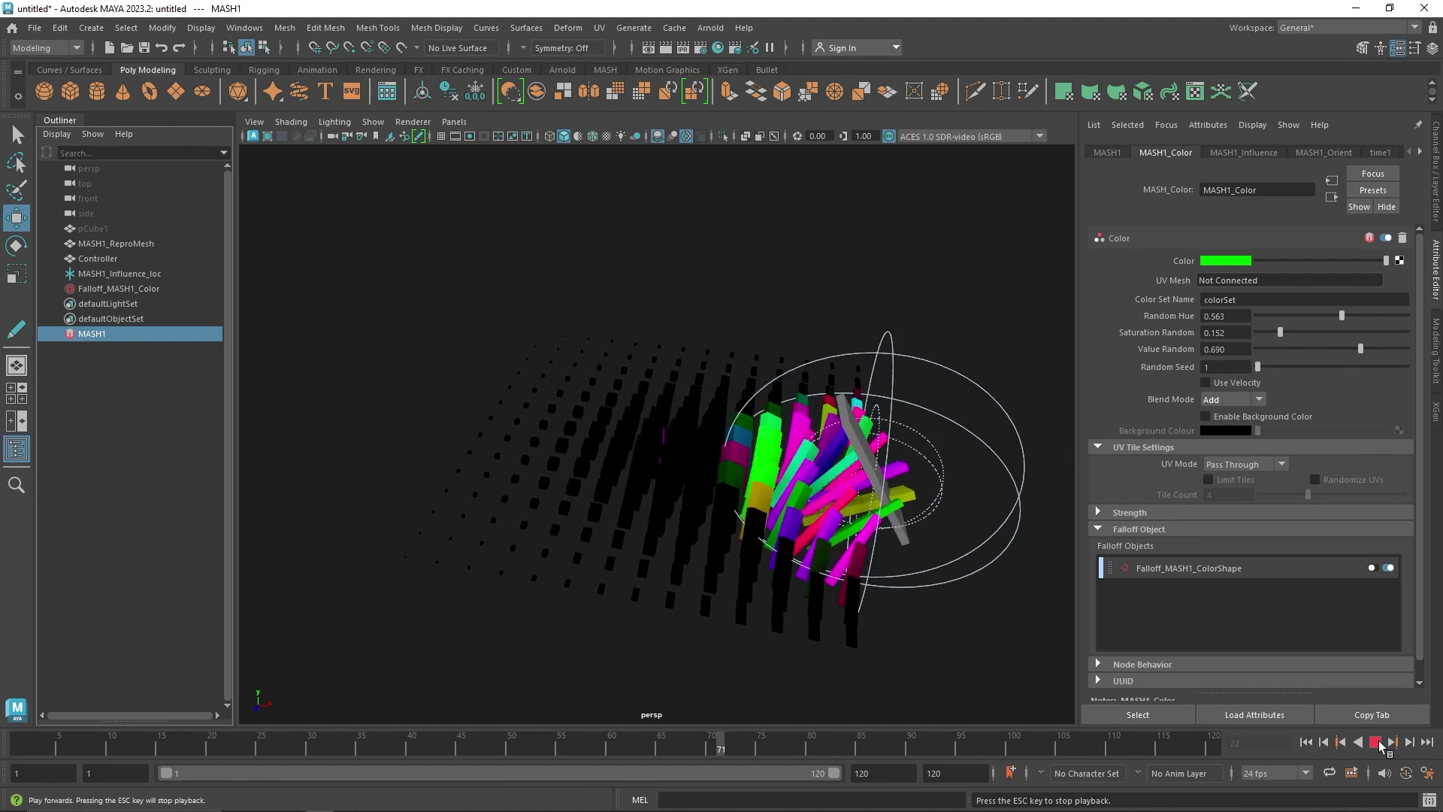
left_click(1375, 743)
Step: At frame 60, narrow the Controller cube to a Scale X of about 0.584 and key its scale
left_click(136, 273)
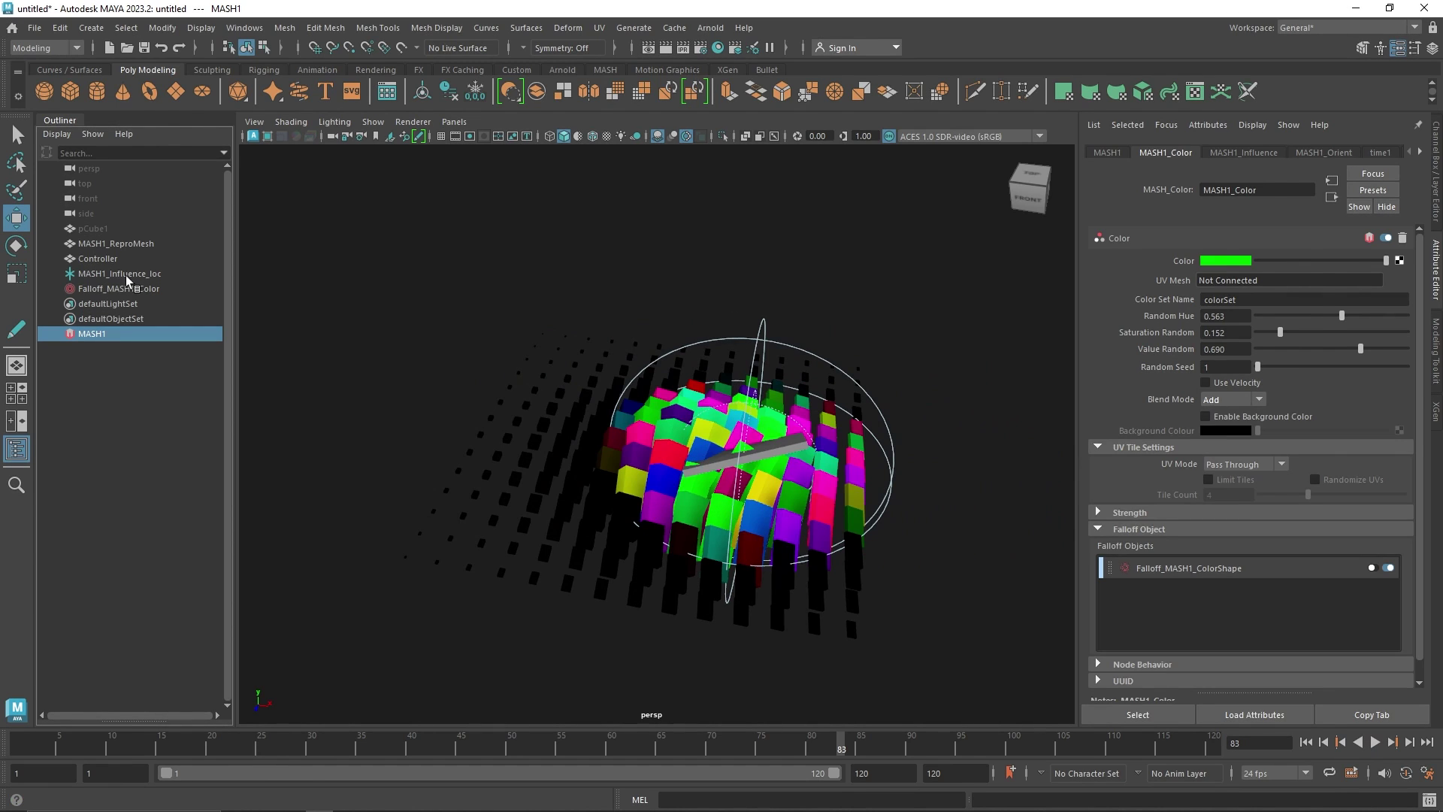
left_click(133, 289)
left_click(131, 259)
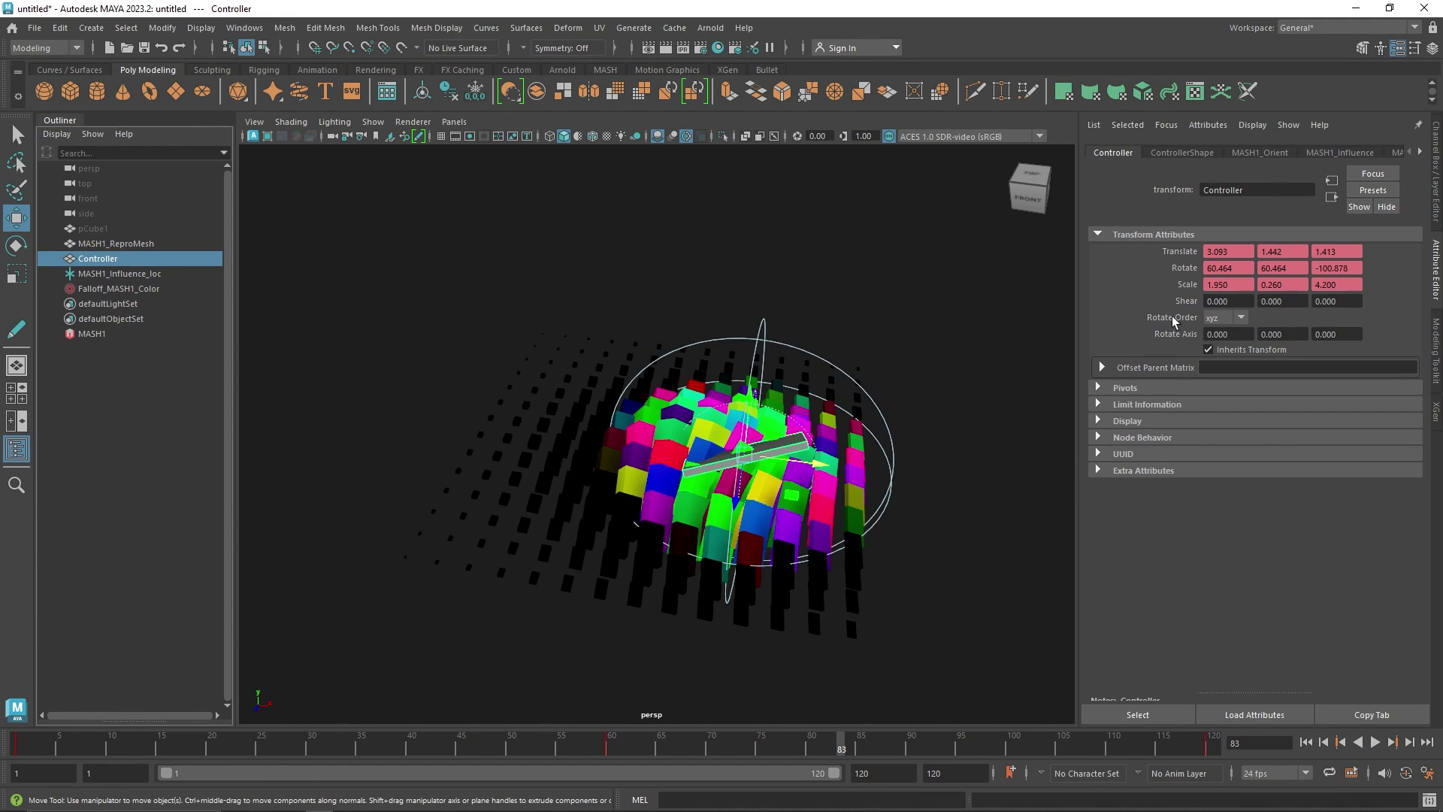
left_click(613, 743)
key("r")
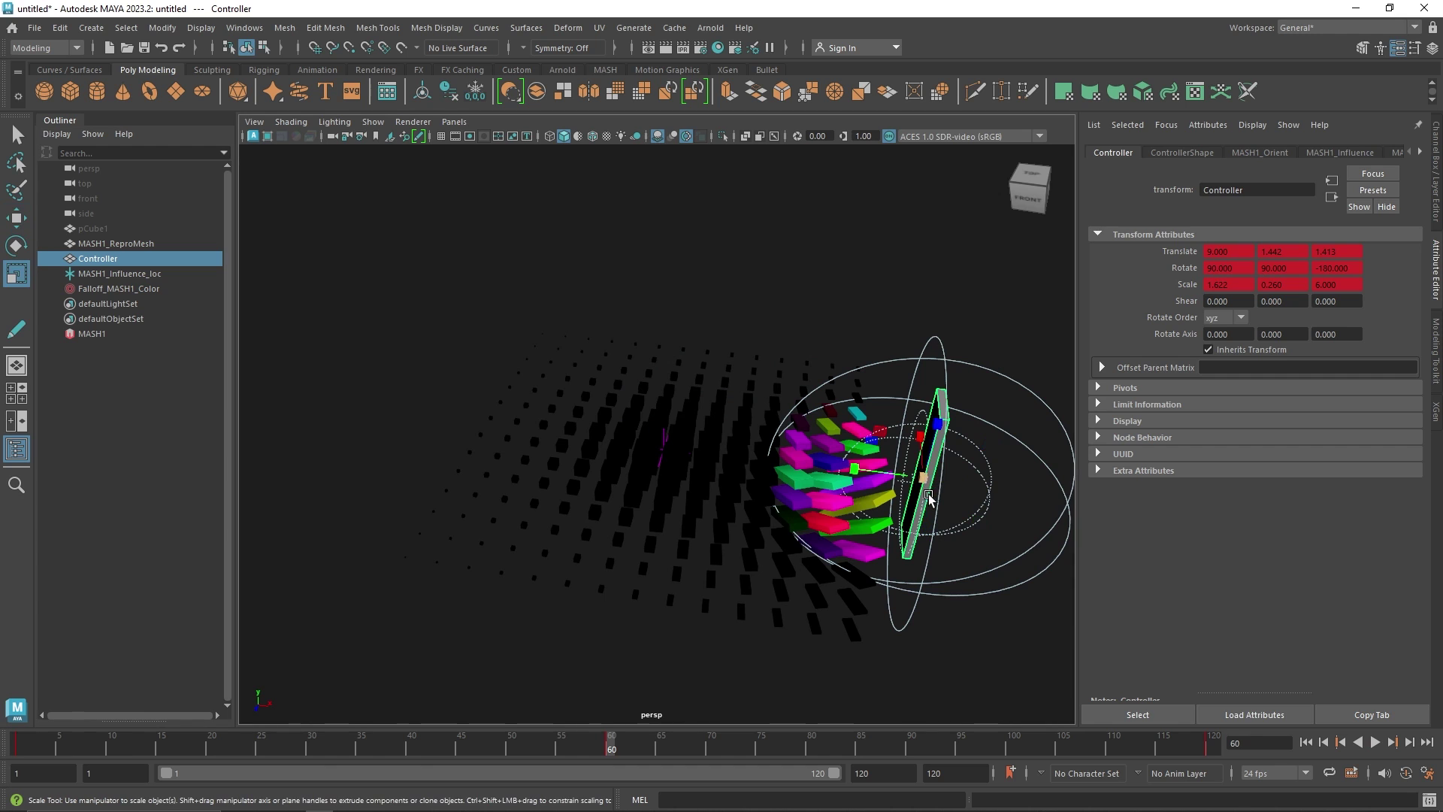
left_click_drag(954, 462, 750, 597, "alt")
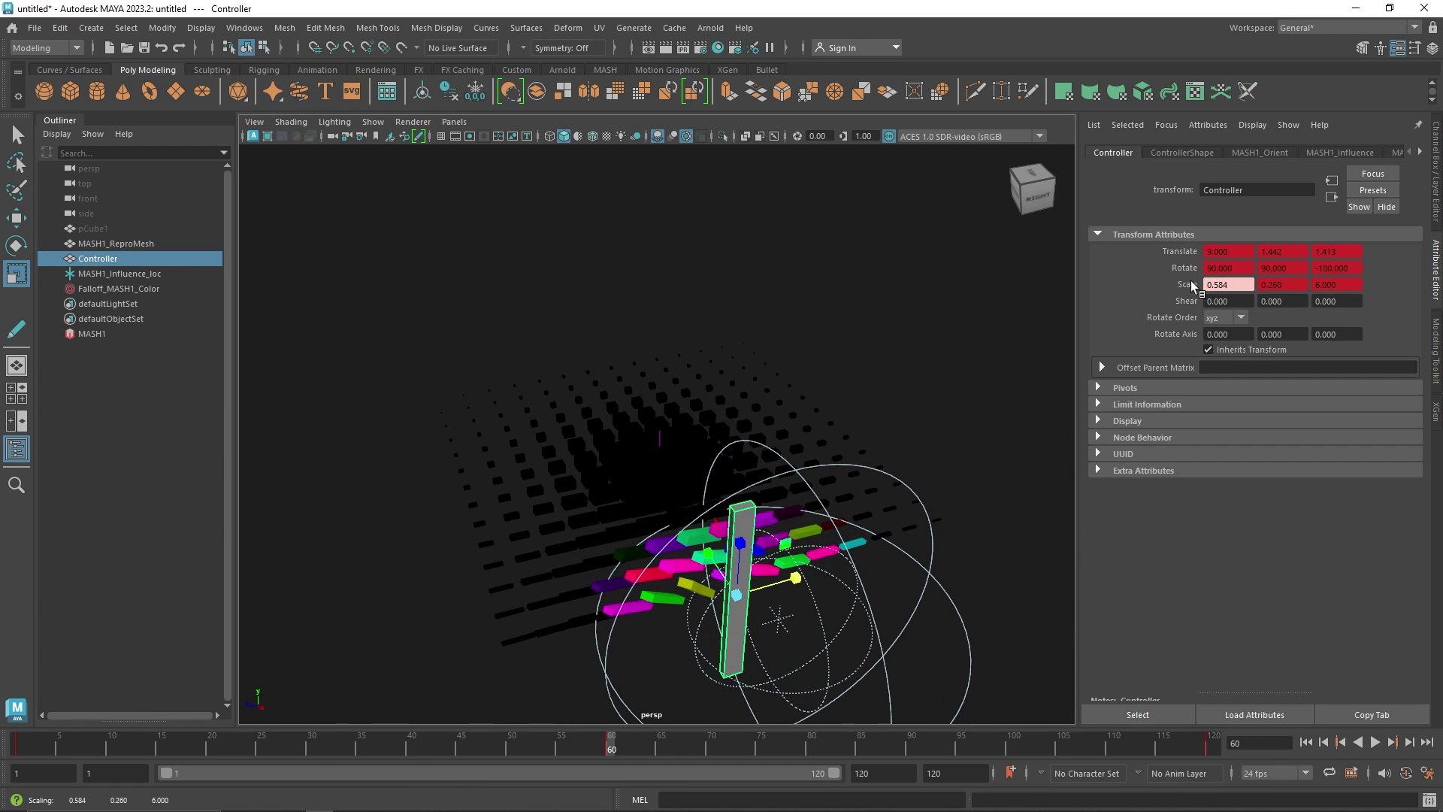
right_click(1191, 283)
left_click(1224, 306)
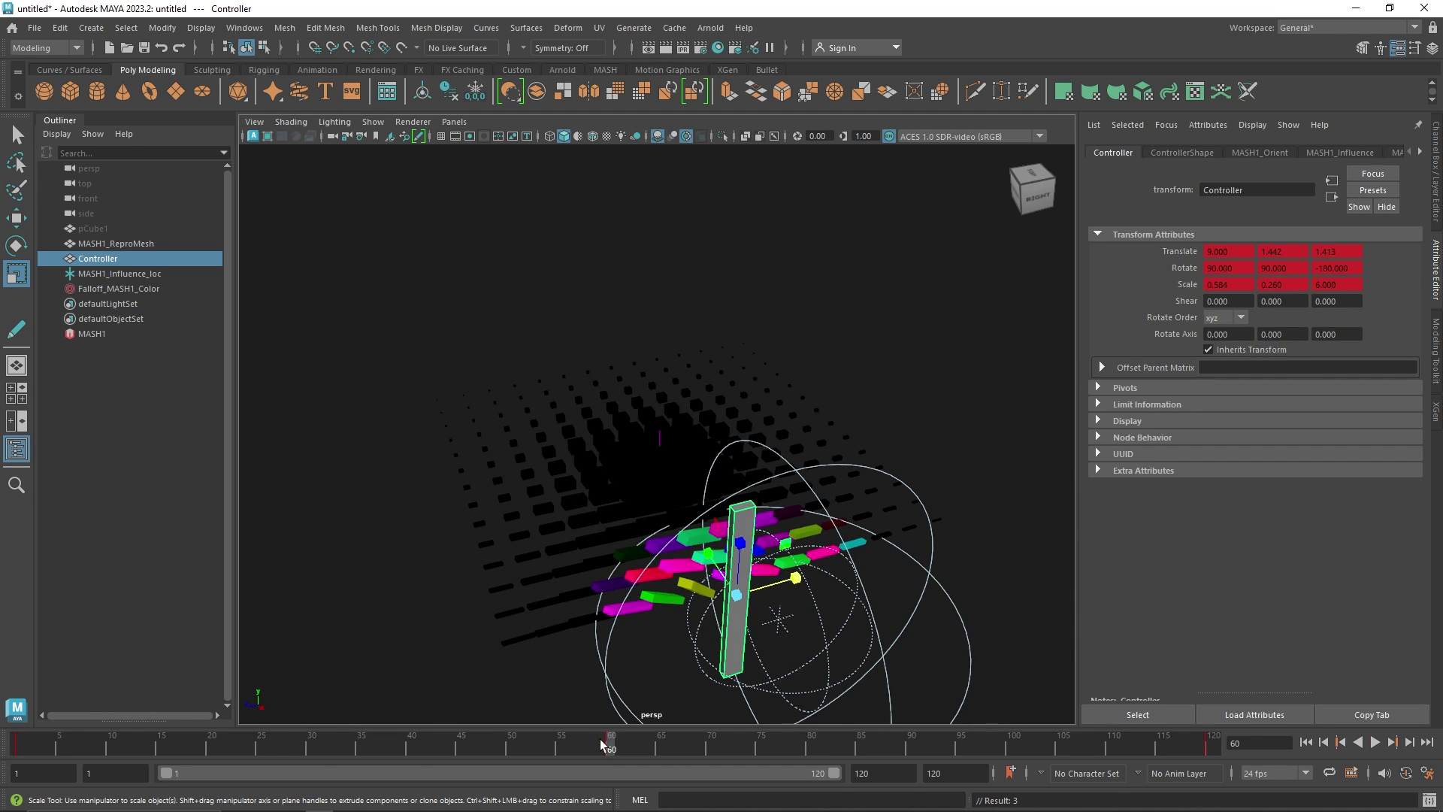
Step: At frame 1, scale the Controller to about 0.347 in X and 3.966 in Z, and key its scale
left_click_drag(600, 739, 16, 740)
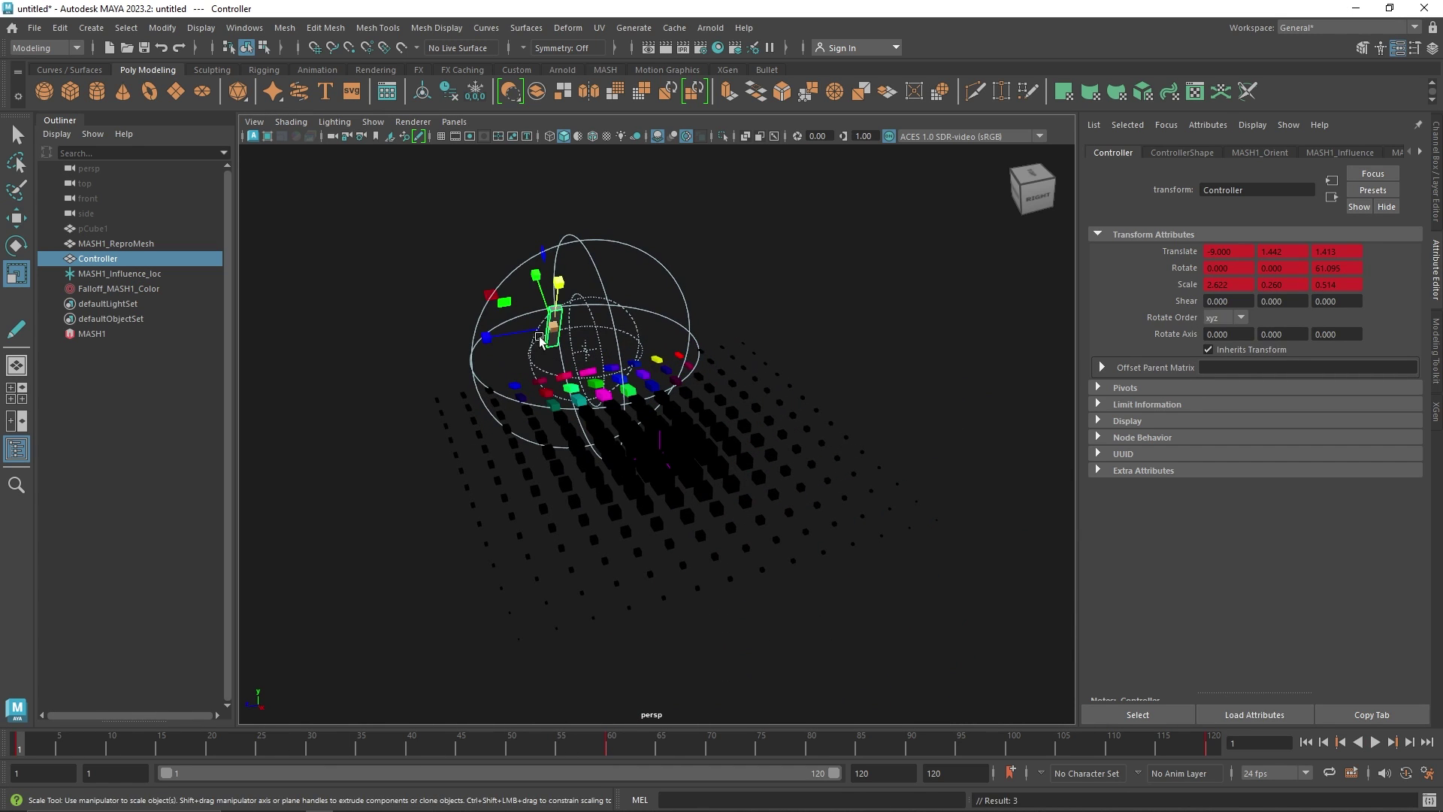
mouse_move(540, 340)
left_mouse_down()
mouse_move(371, 348)
mouse_move(555, 324)
mouse_move(554, 337)
mouse_move(340, 364)
mouse_move(546, 330)
mouse_move(442, 346)
mouse_move(534, 338)
left_mouse_up()
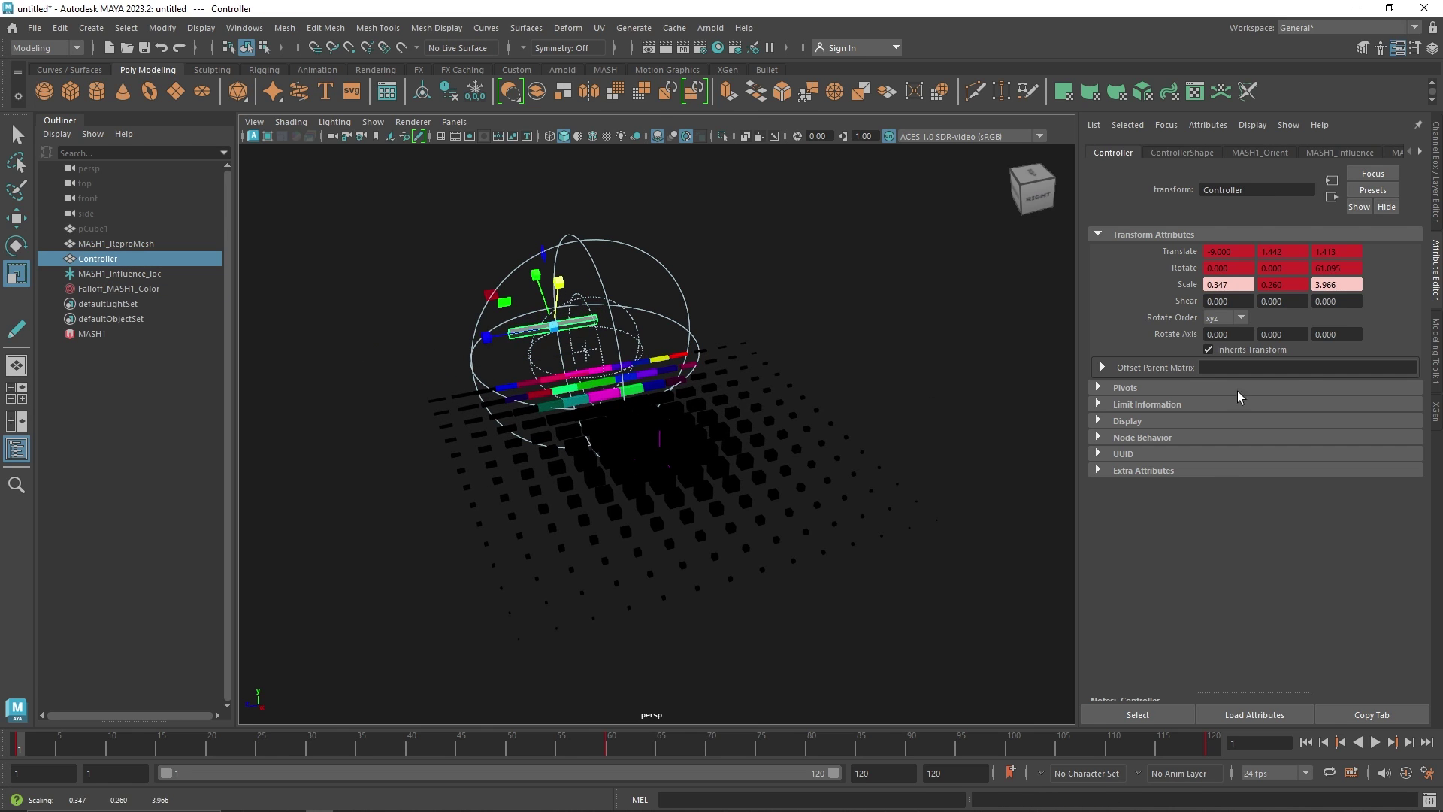
right_click(1199, 290)
left_click(1203, 309)
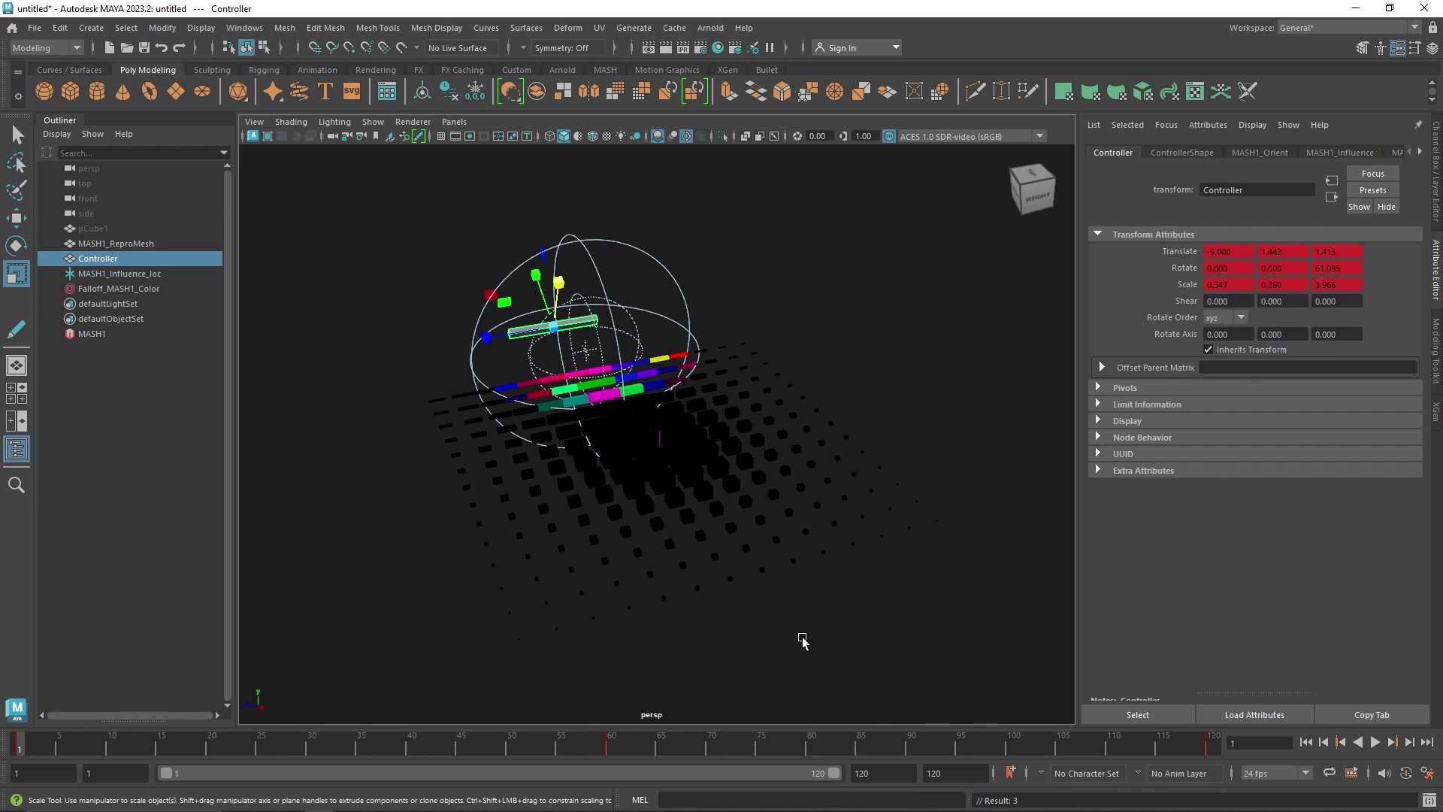
Step: Copy the Controller's keys from frame 1, paste them at frame 120, and preview the animation
right_click(22, 742)
left_click(112, 479)
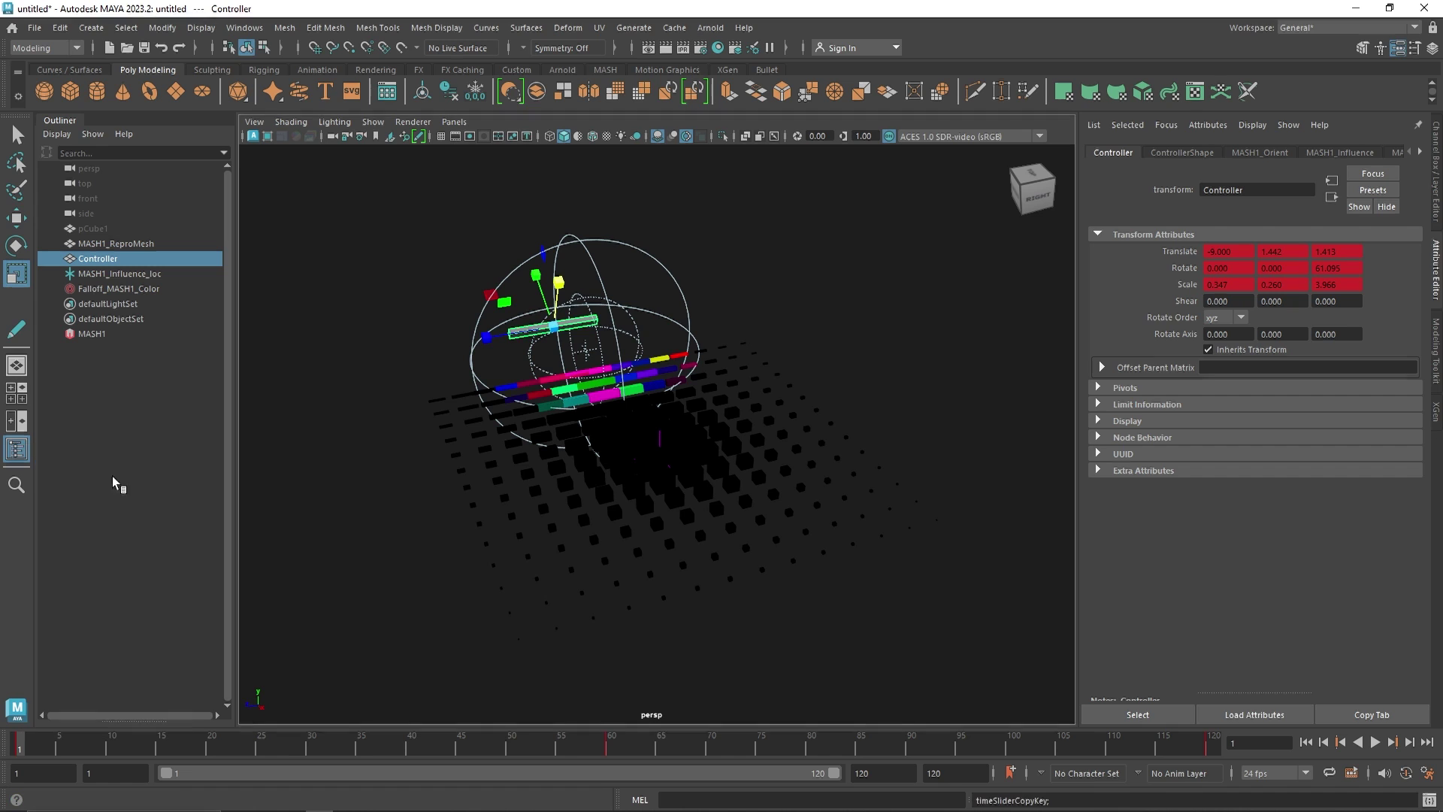
left_click(1208, 744)
right_click(1210, 744)
mouse_move(1256, 493)
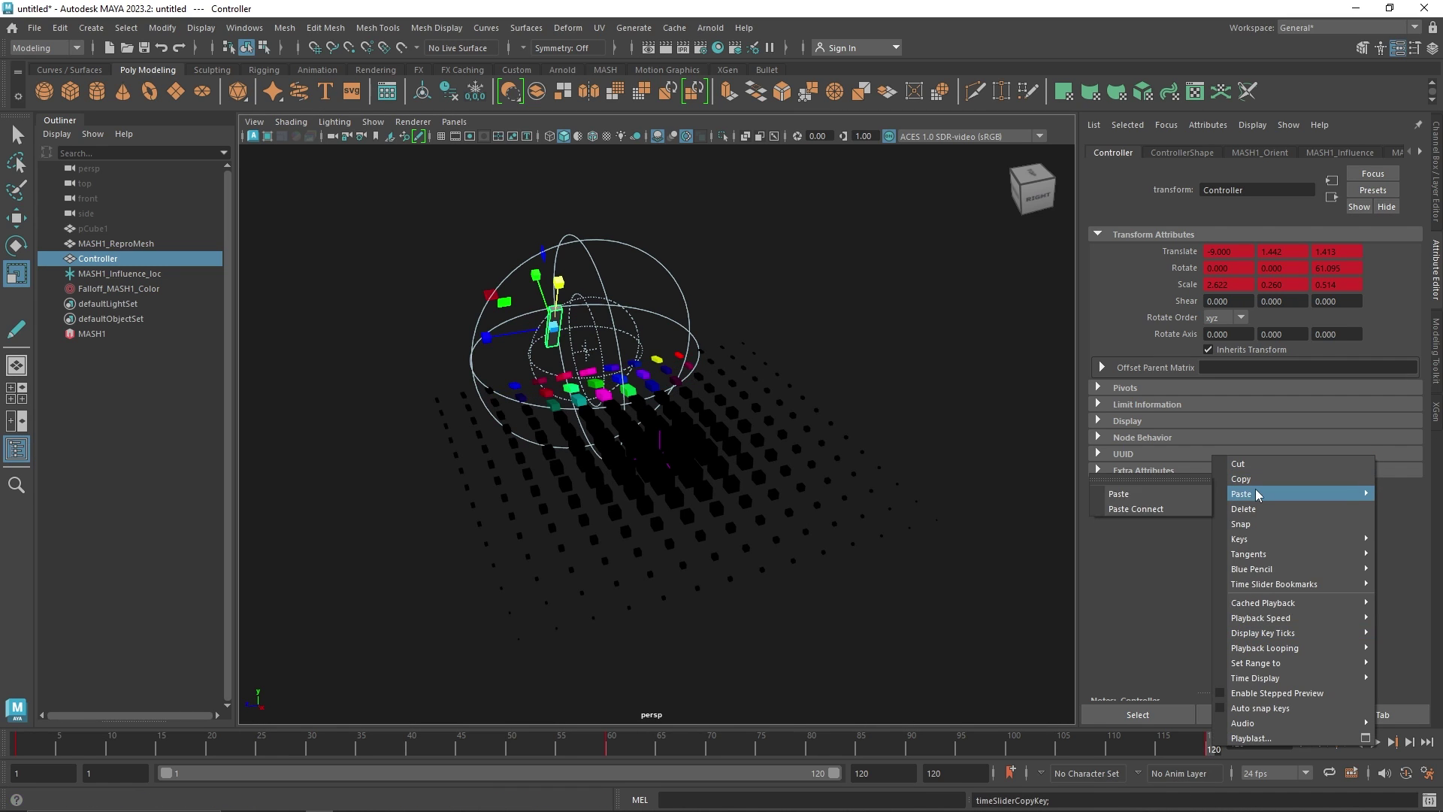
left_click(1170, 496)
left_click(1376, 742)
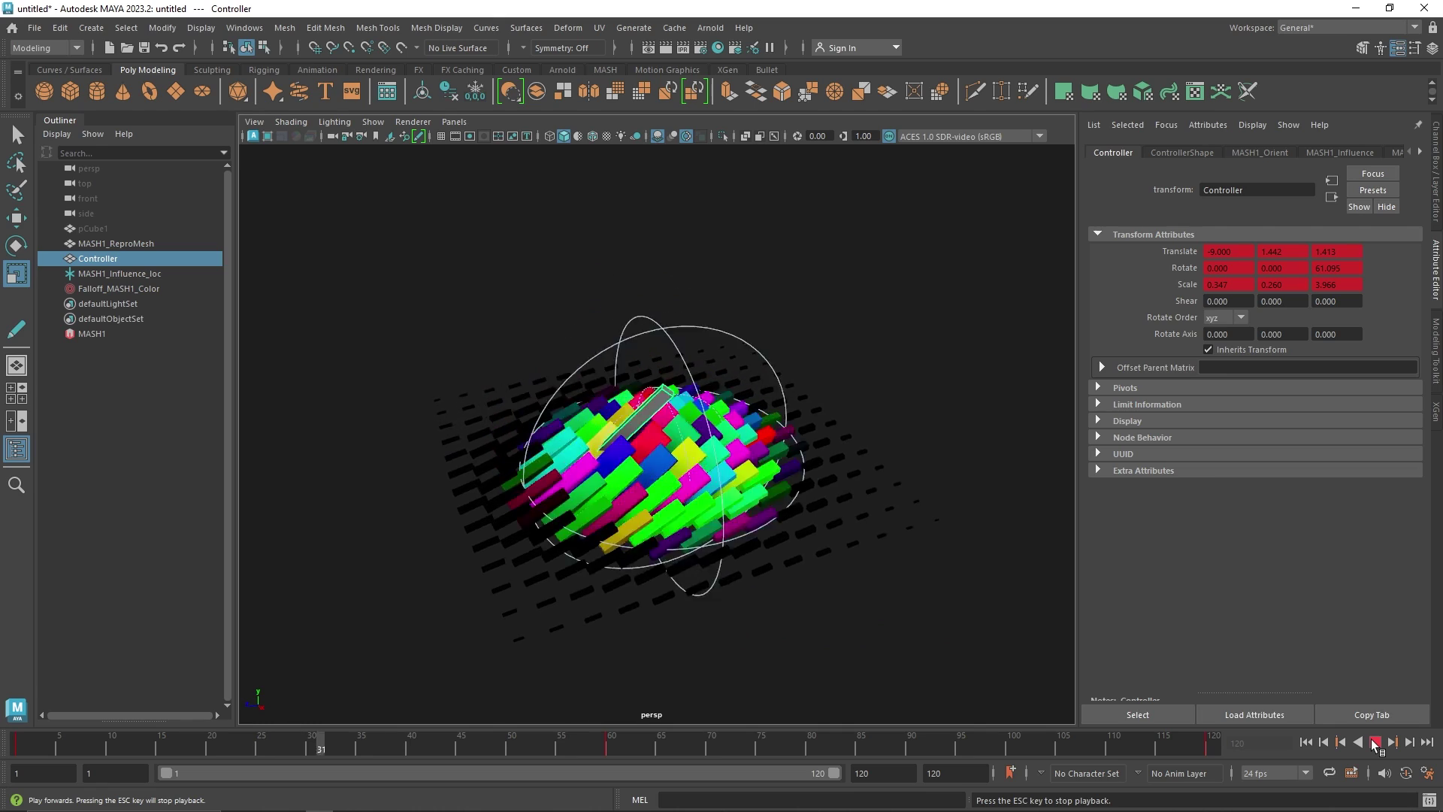
left_click(1376, 743)
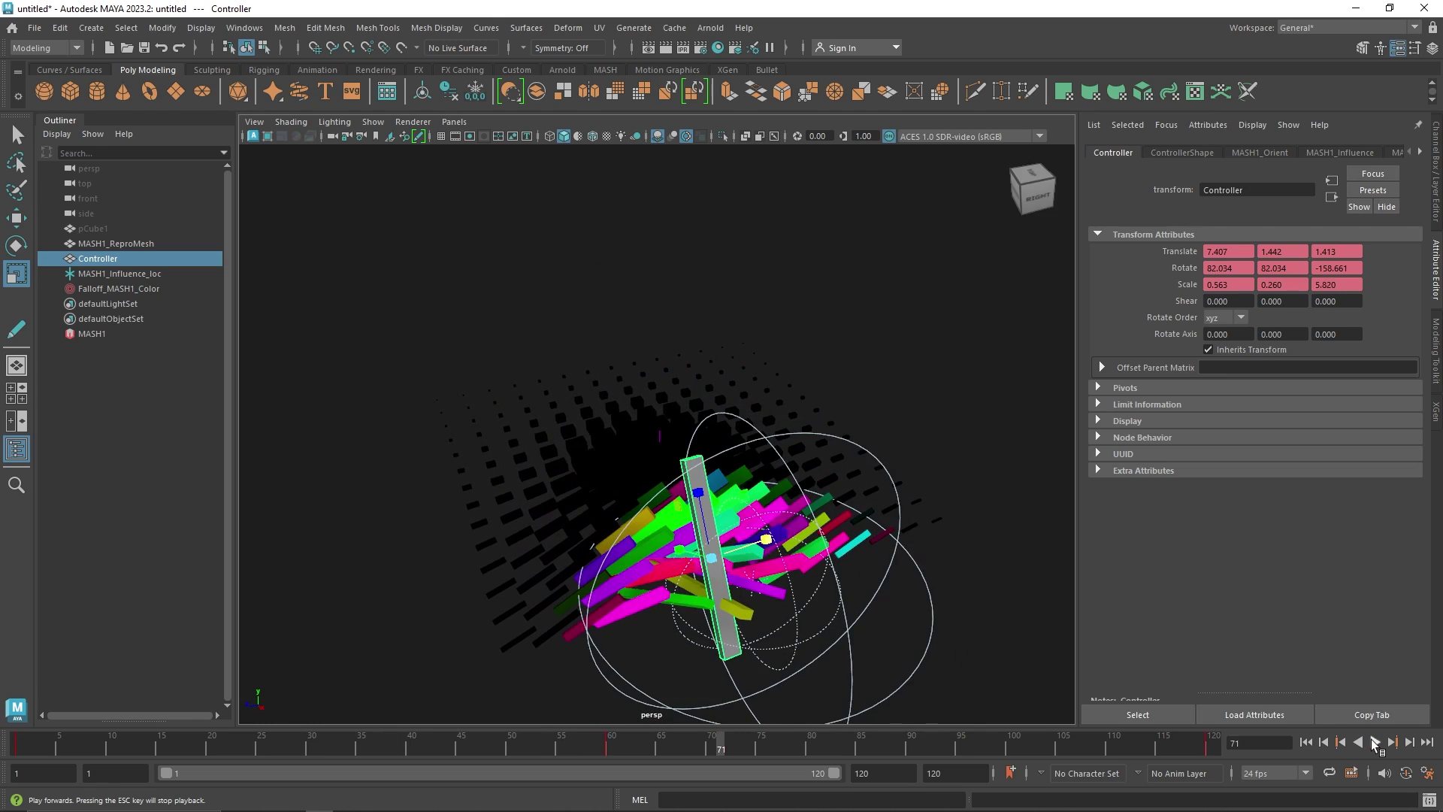
left_click(1376, 743)
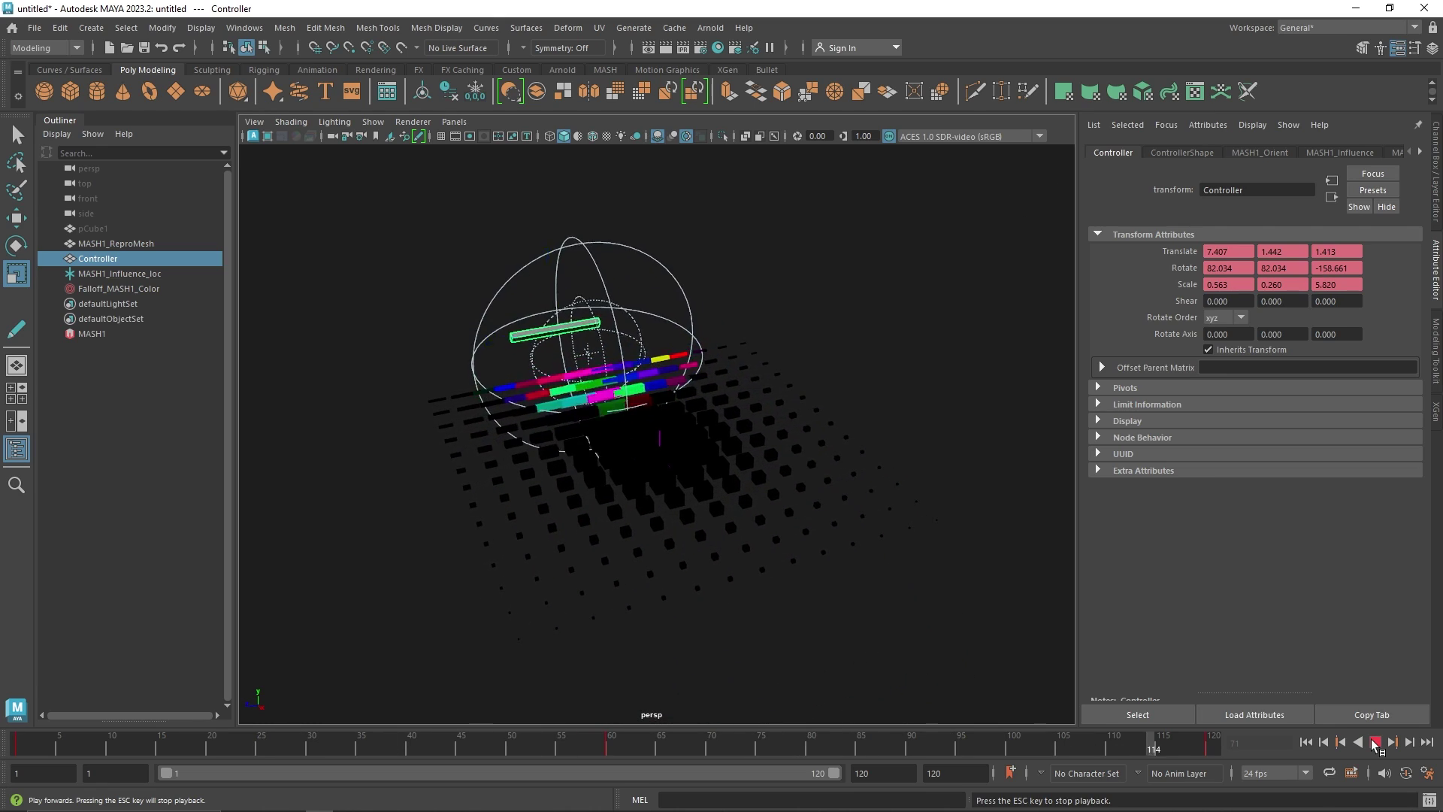
left_click(1375, 742)
Step: At frame 30, enlarge the Falloff_MASH1_Color object uniformly to a scale of about 10.592
left_click(115, 274)
left_click(130, 290)
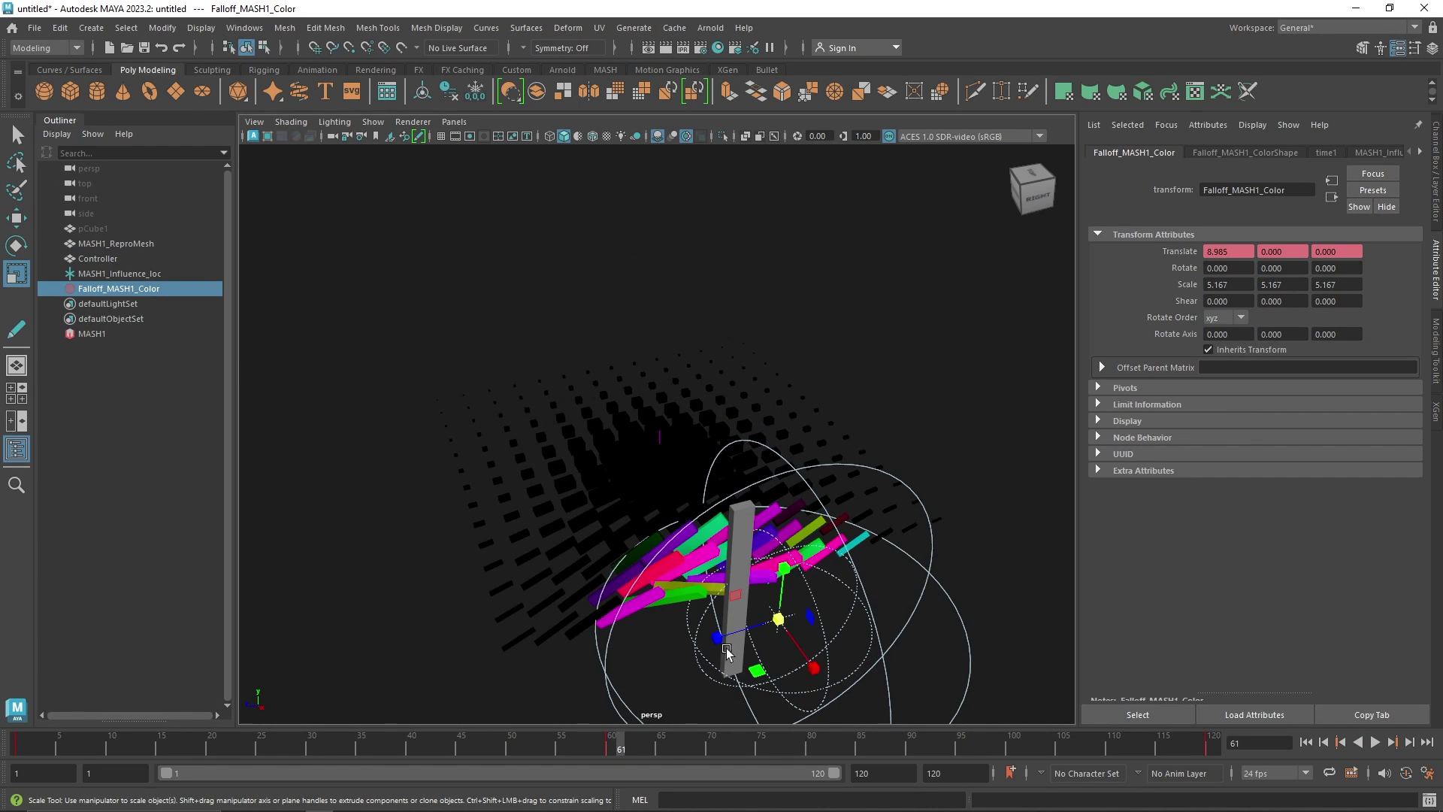
left_click_drag(544, 755, 311, 743)
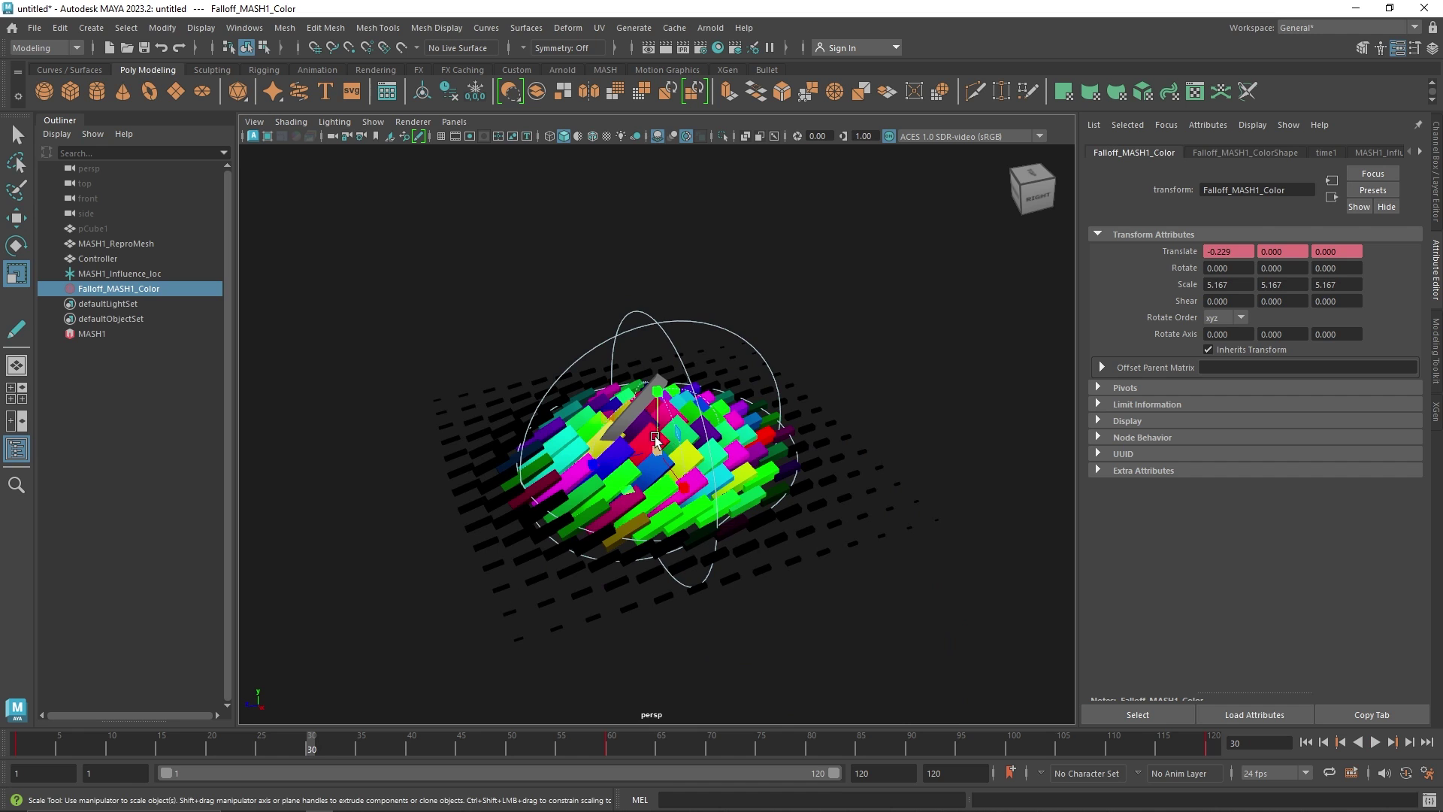
left_click_drag(656, 440, 706, 452)
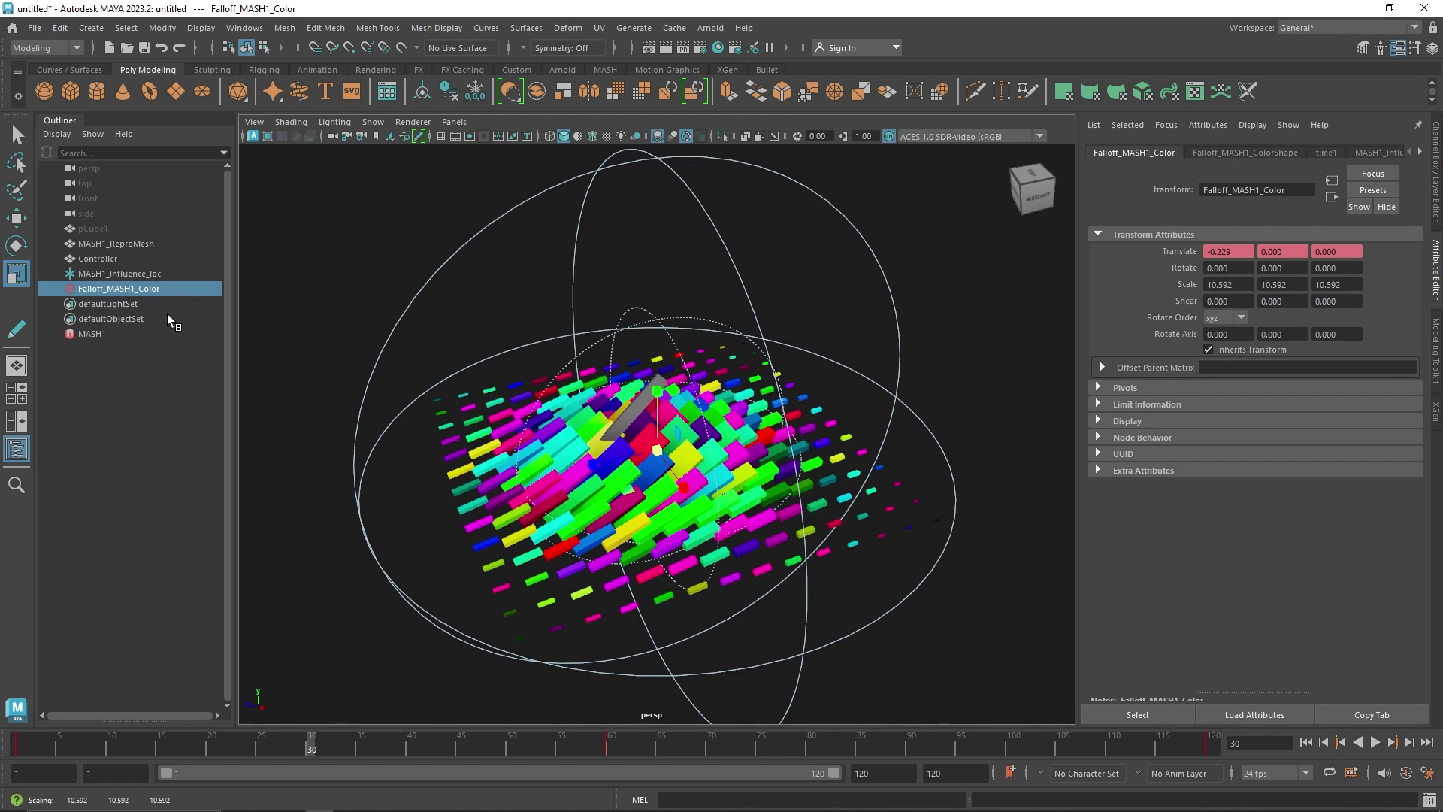
Step: Set the MASH1_Color node's Random Seed to 14 and try Use Velocity, leaving it disabled
left_click(92, 333)
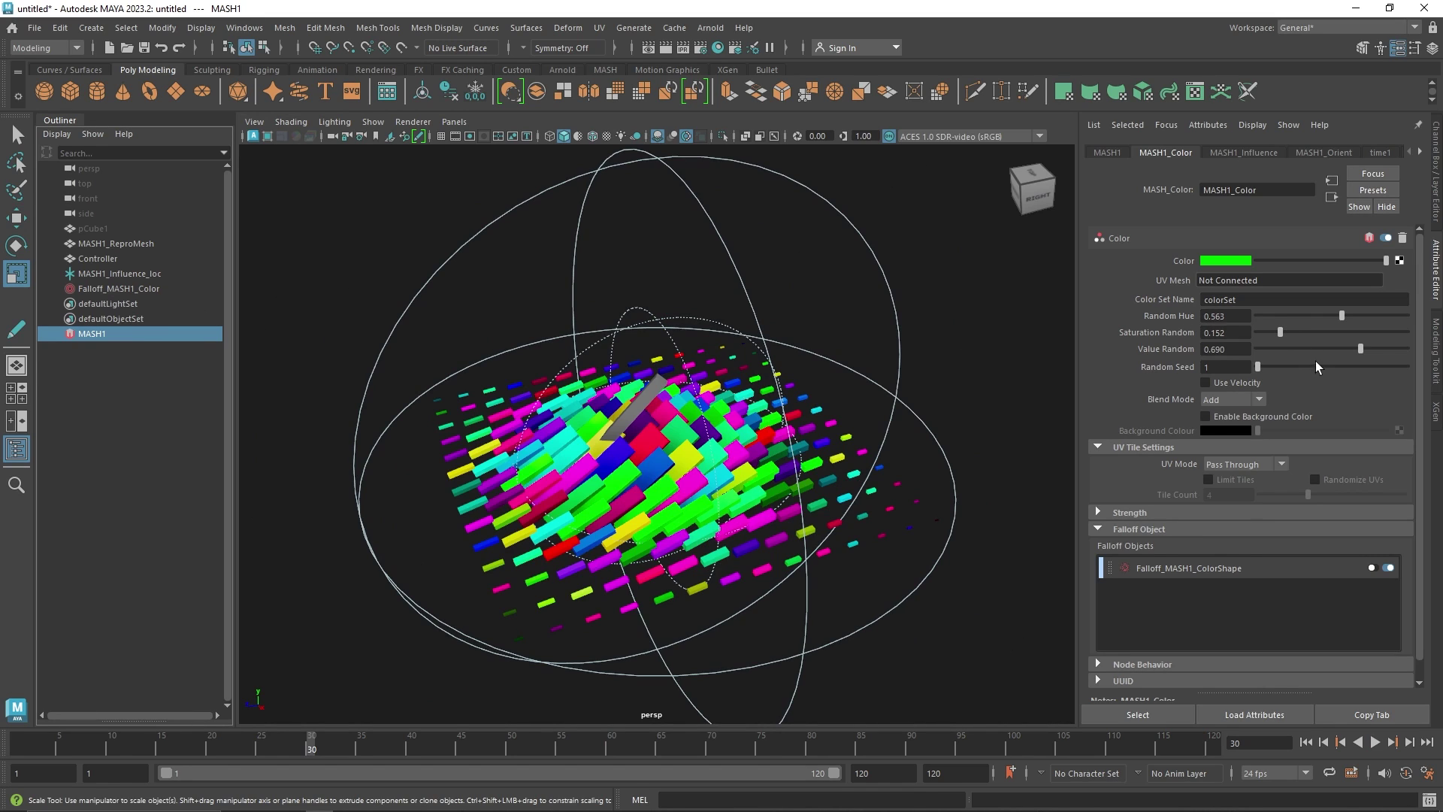
left_click_drag(1258, 367, 1277, 367)
left_click(1248, 383)
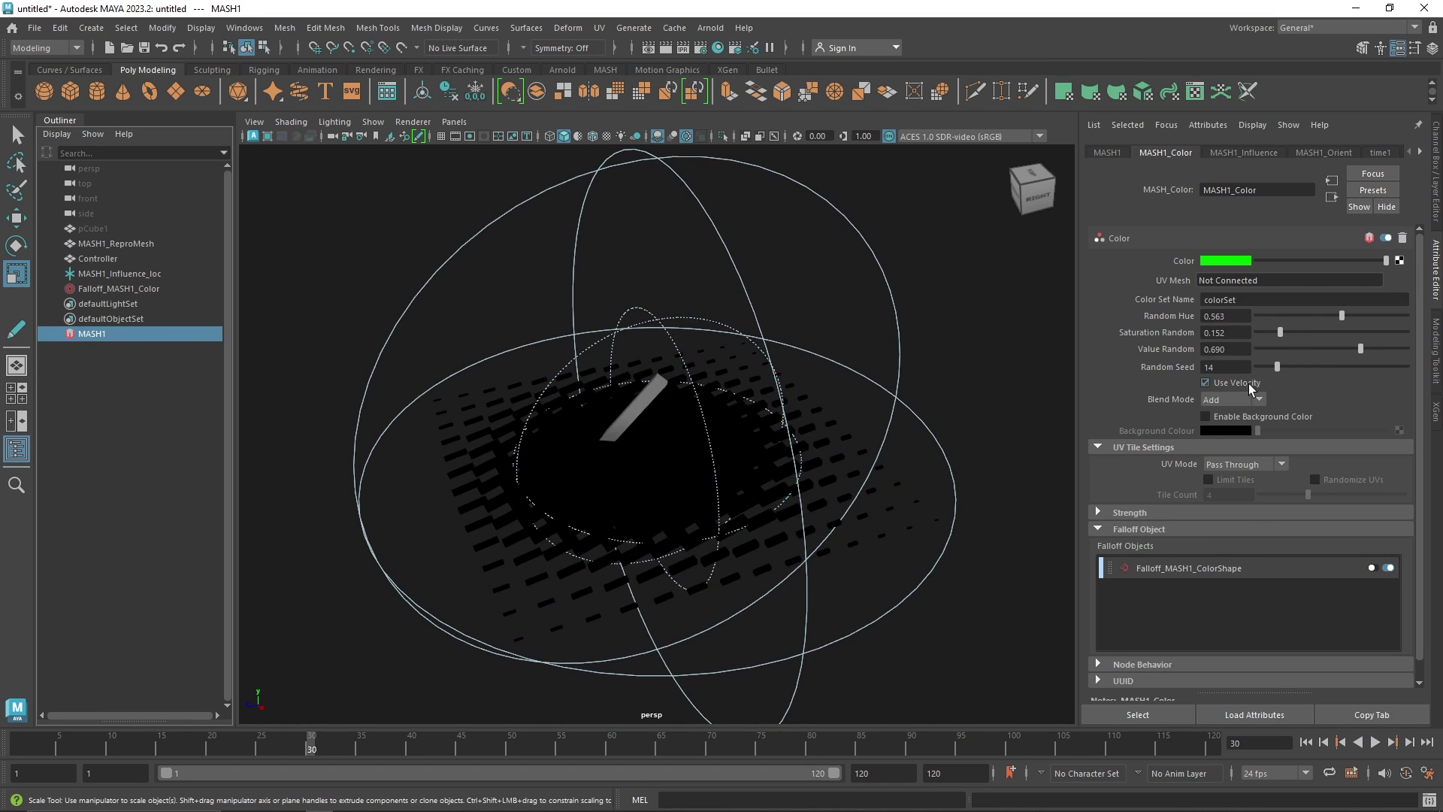
left_click(1248, 384)
Step: Try the Subtract Blend Mode on MASH1_Color before choosing Normal, and lower Random Hue to about 0.223
left_click(1231, 402)
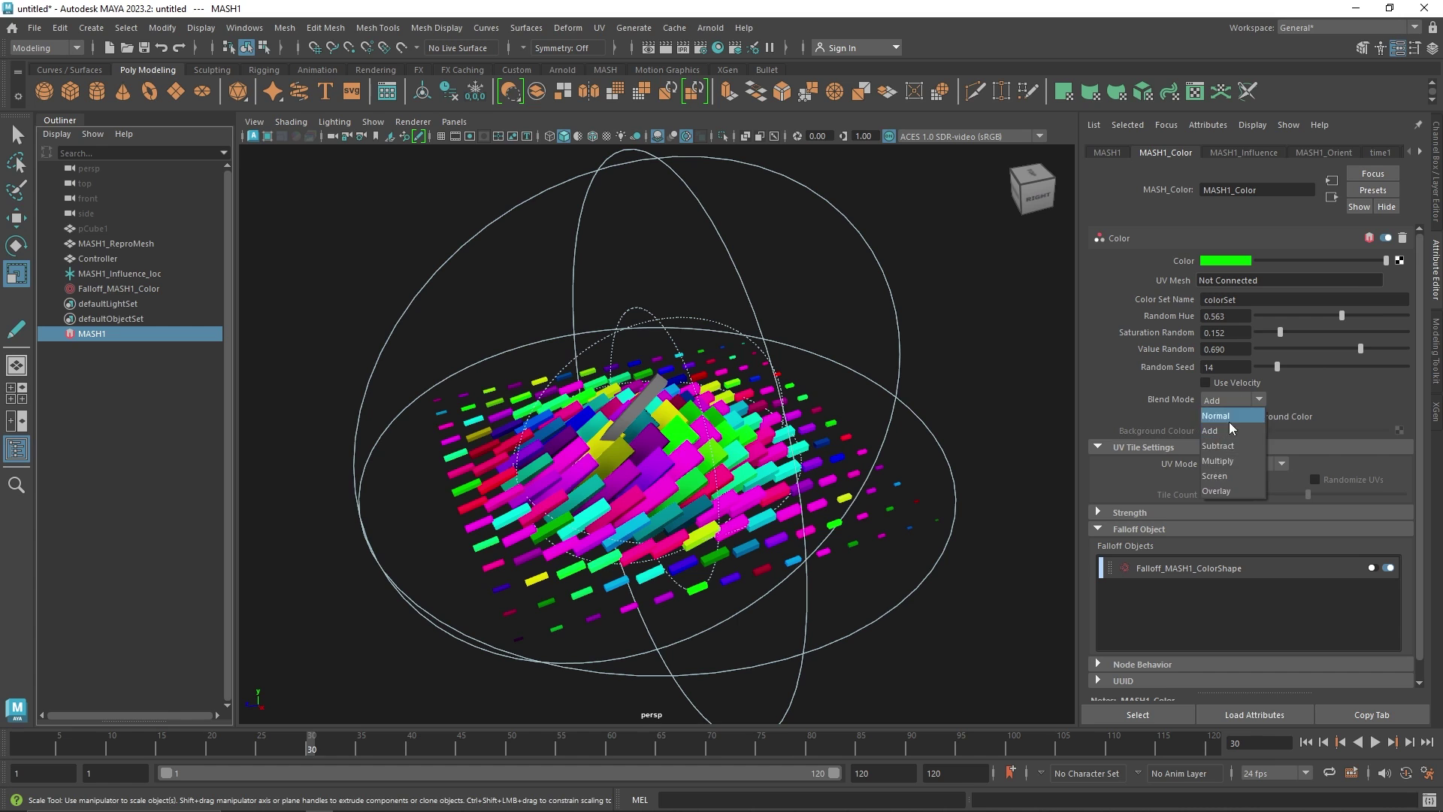
left_click(1231, 445)
left_click(1243, 401)
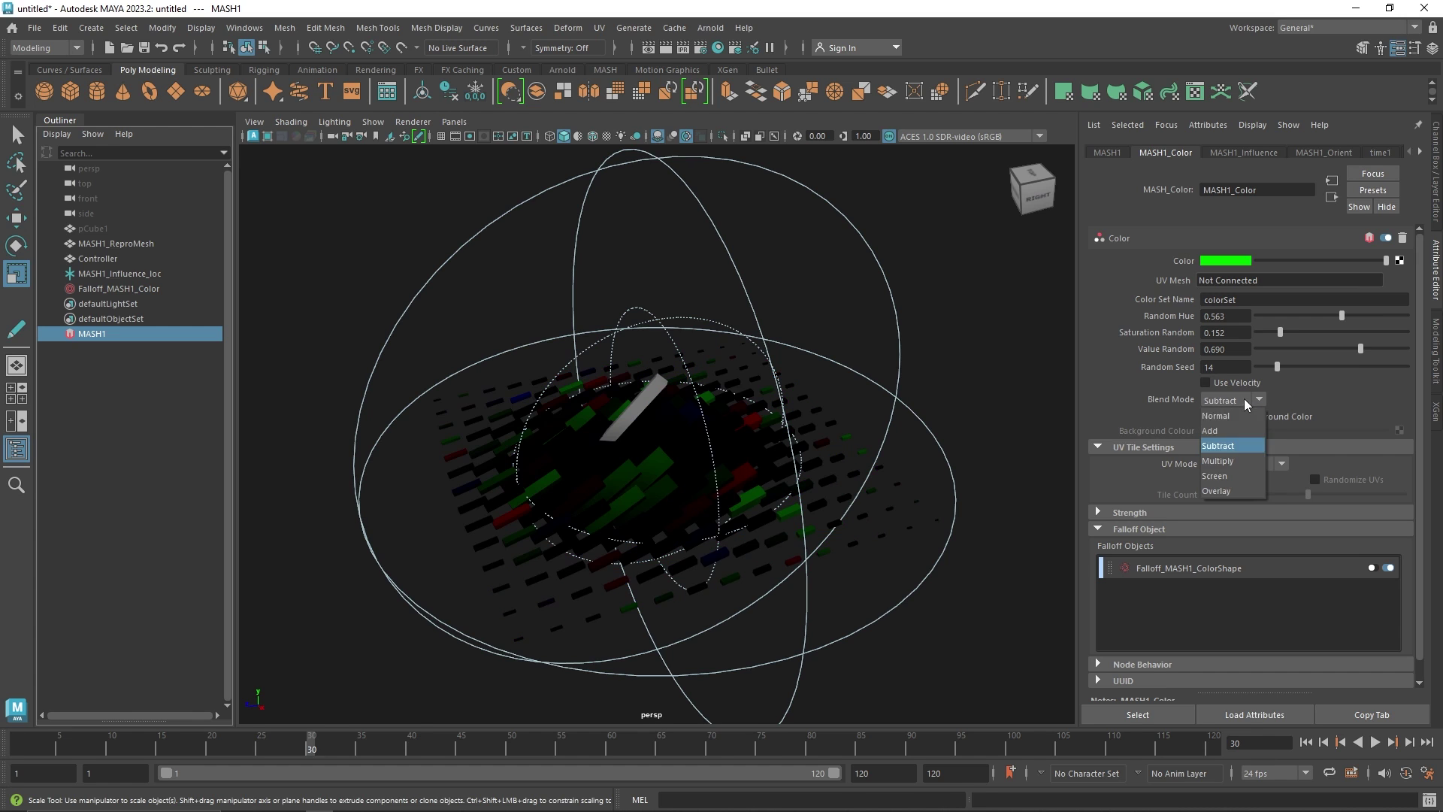
left_click(1245, 417)
left_click_drag(1342, 316, 1290, 322)
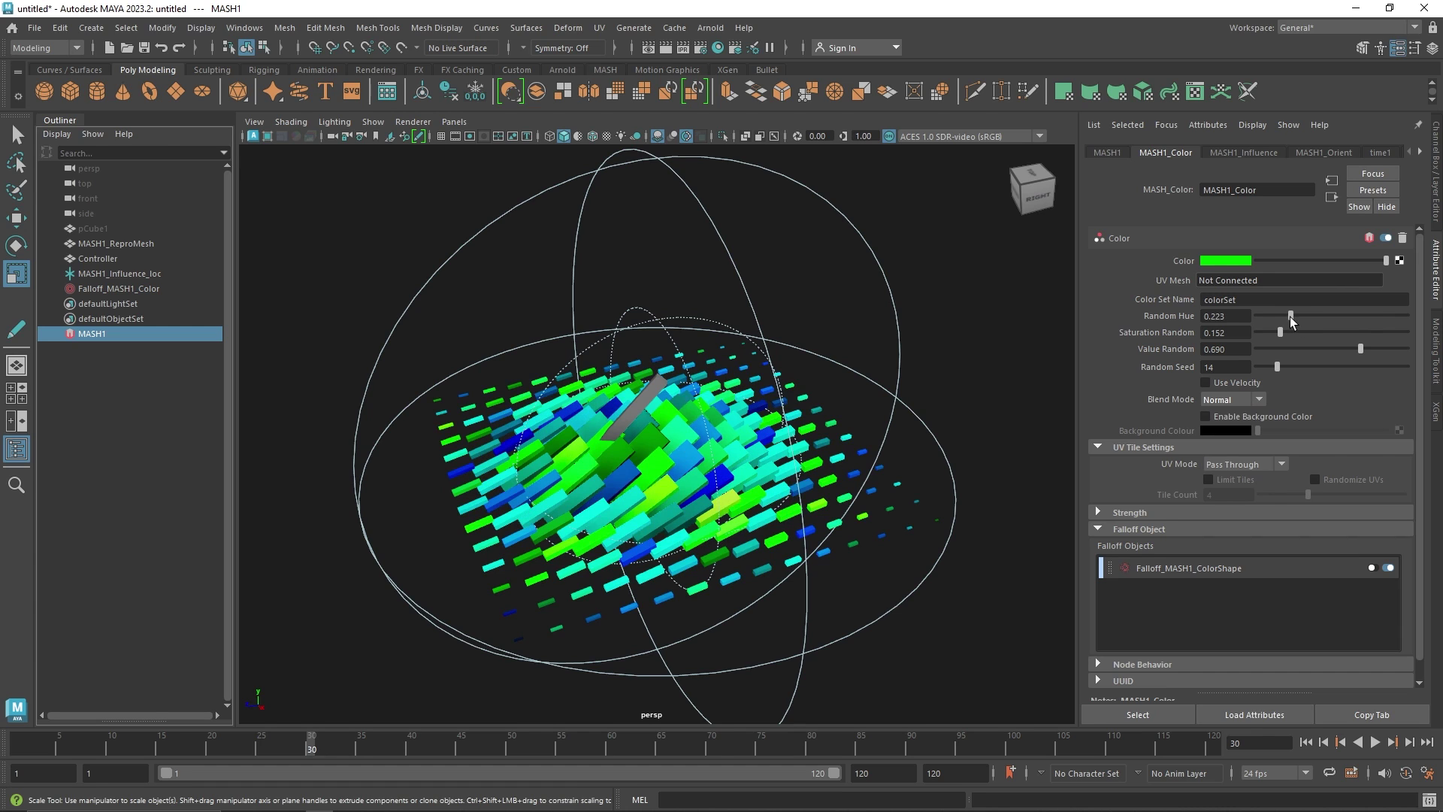